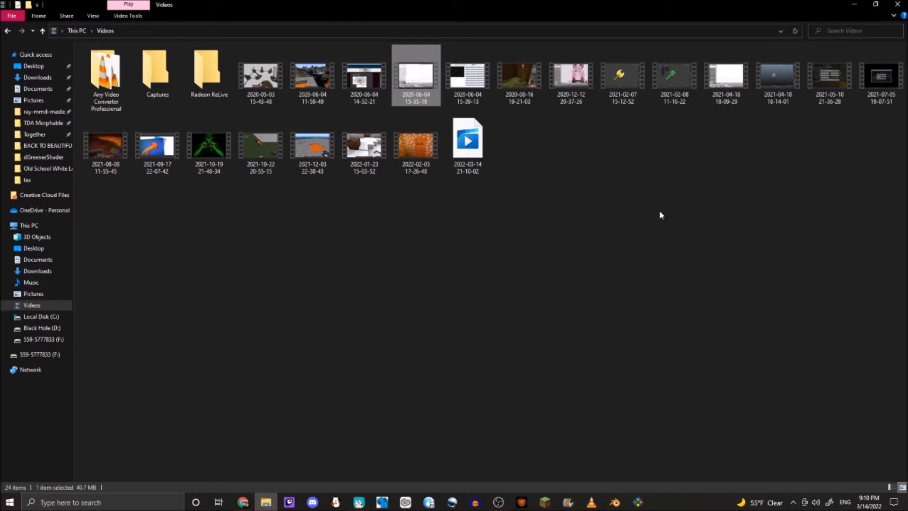
Step: Close the Videos folder and review the WIP Model, Shadow Knights and Inspiration MMD videos as style references
{"action": "left_click", "coordinate": [896, 6]}
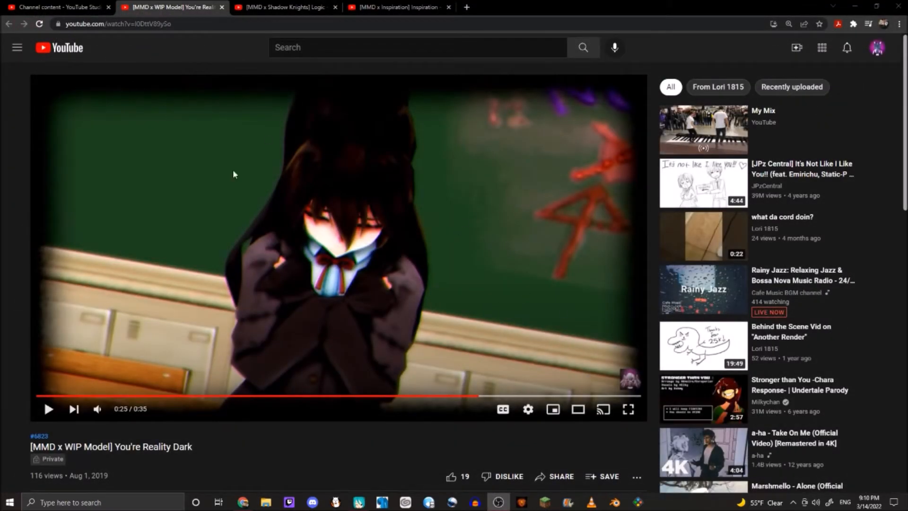
{"action": "key", "text": "ctrl+Tab"}
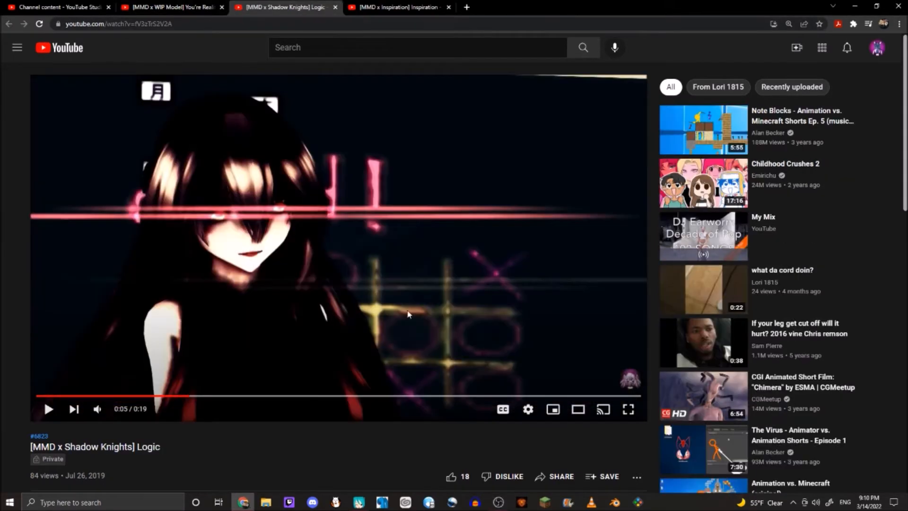
{"action": "left_click", "coordinate": [377, 7]}
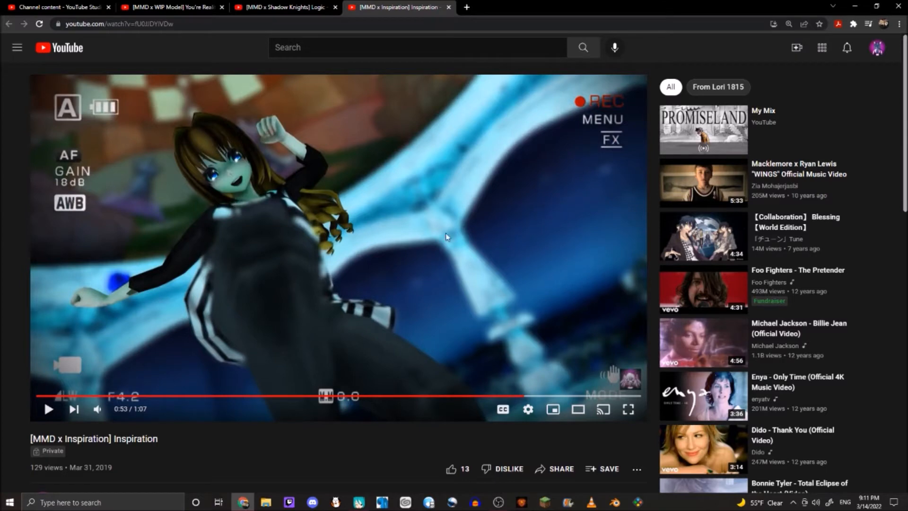
{"action": "left_click", "coordinate": [279, 8]}
{"action": "left_click", "coordinate": [189, 8]}
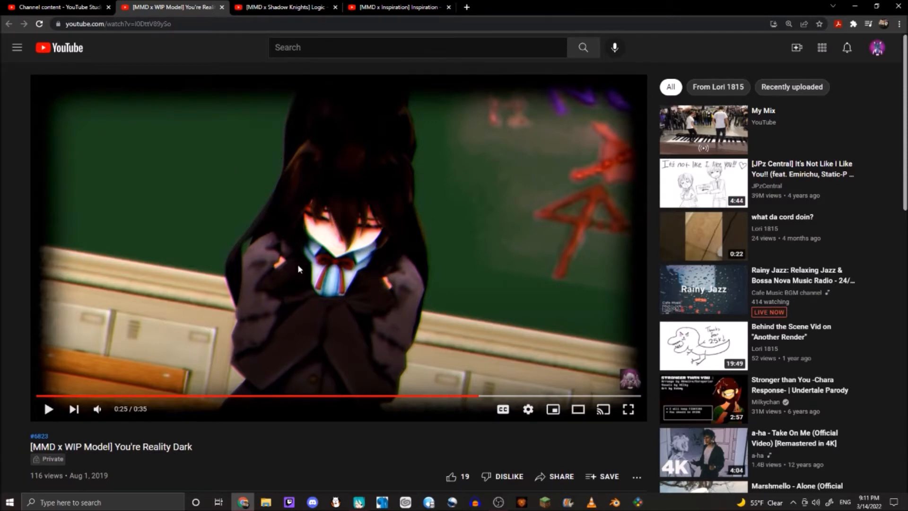
{"action": "left_click", "coordinate": [298, 7]}
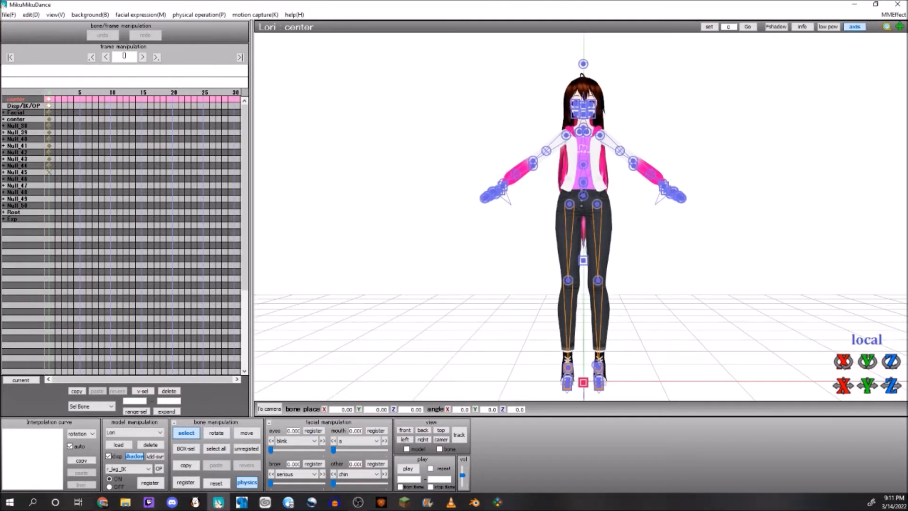
Step: Switch to MikuMikuDance and inspect the loaded character model from the side and up close from the front
{"action": "key", "text": "c"}
{"action": "right_click_drag", "start_coordinate": [582, 218], "coordinate": [686, 230]}
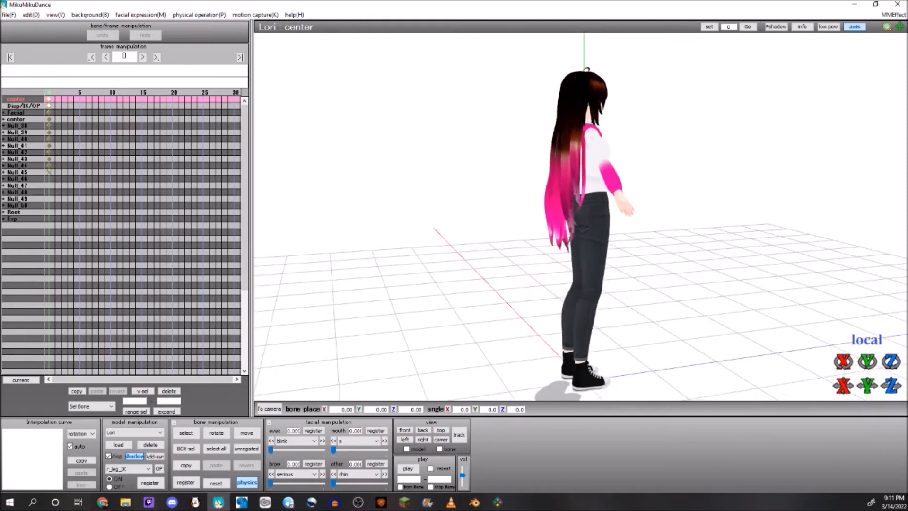
{"action": "scroll", "coordinate": [580, 216], "scroll_direction": "up", "scroll_amount": 8}
{"action": "middle_click_drag", "start_coordinate": [582, 179], "coordinate": [575, 269]}
{"action": "right_click_drag", "start_coordinate": [672, 222], "coordinate": [529, 222]}
{"action": "middle_click_drag", "start_coordinate": [582, 198], "coordinate": [523, 292]}
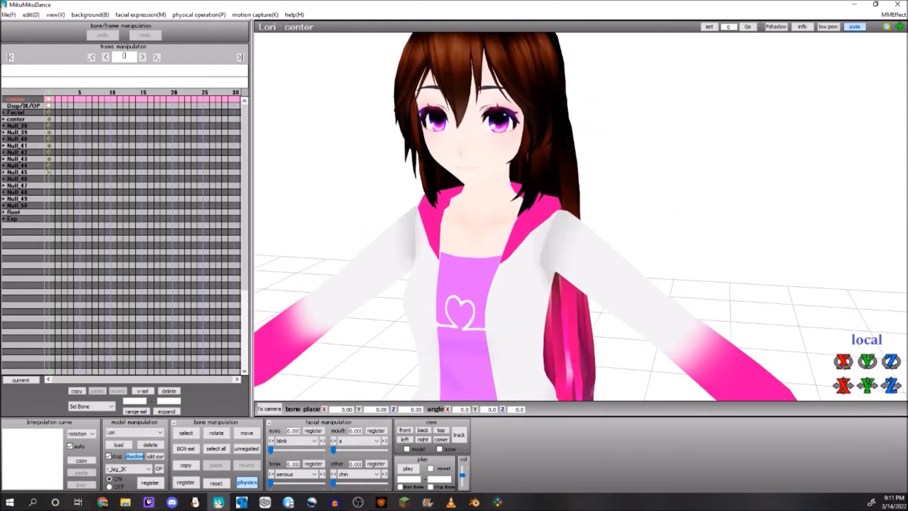
{"action": "scroll", "coordinate": [580, 216], "scroll_direction": "down", "scroll_amount": 5}
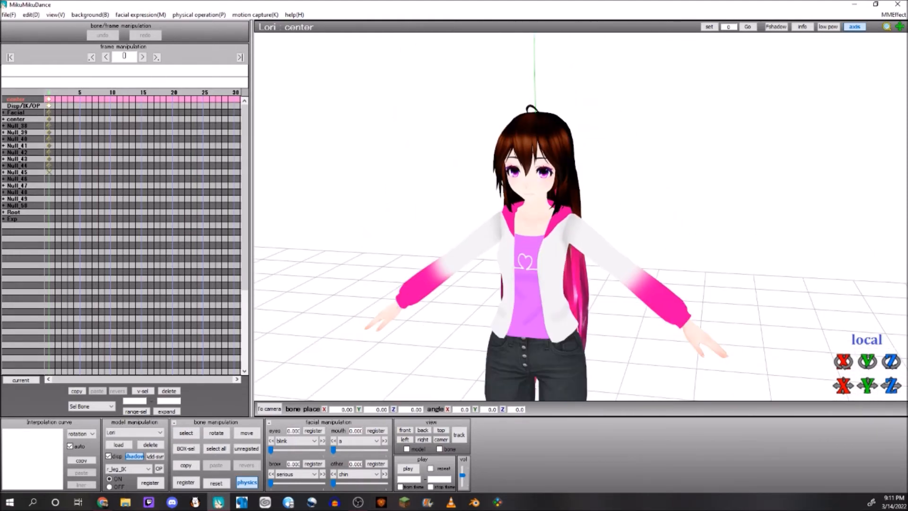
Step: Switch back to the browser and compare the reference MMD videos with the plain character model
{"action": "key", "text": "alt+Tab"}
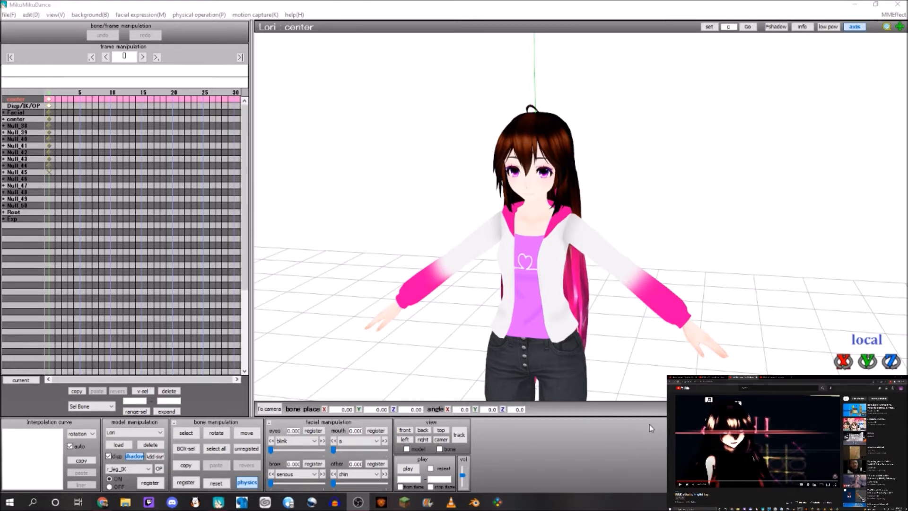
{"action": "left_click", "coordinate": [711, 378]}
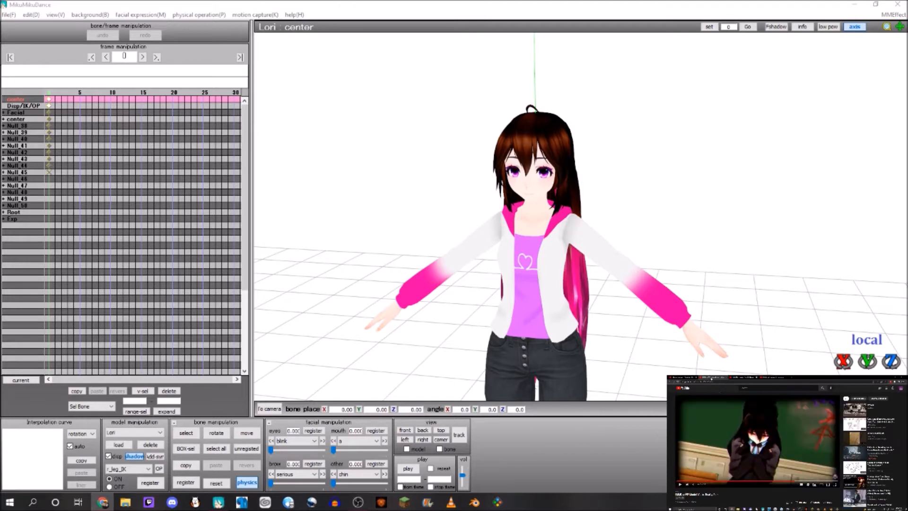
{"action": "left_click", "coordinate": [767, 377]}
{"action": "scroll", "coordinate": [491, 249], "scroll_direction": "down", "scroll_amount": 5}
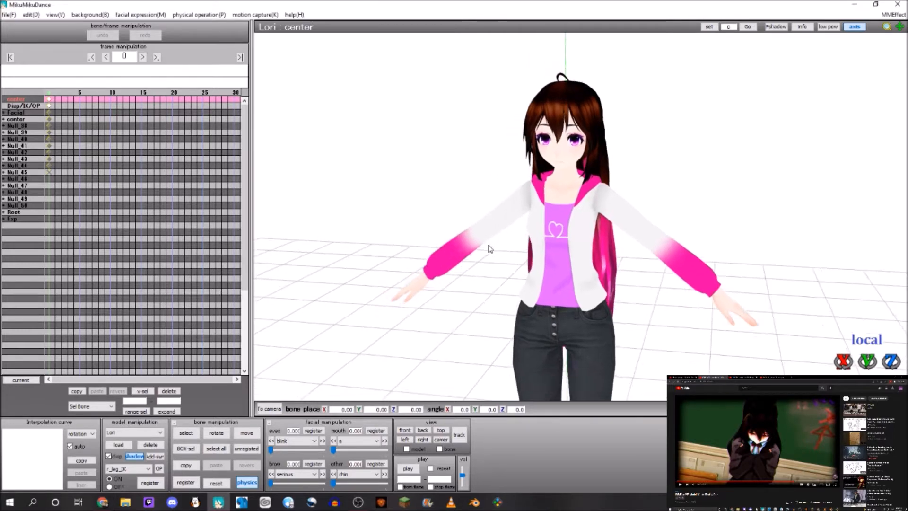
Step: Hide the coordinate axis grid and turn off the model's ground shadow in the viewport
{"action": "right_click_drag", "start_coordinate": [490, 249], "coordinate": [497, 233]}
{"action": "left_click", "coordinate": [855, 27]}
{"action": "left_click", "coordinate": [89, 15]}
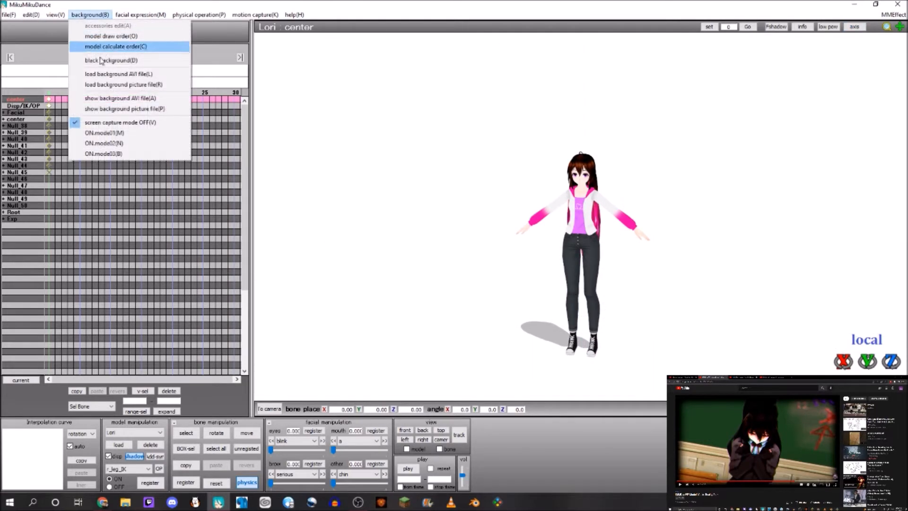
{"action": "left_click", "coordinate": [337, 75]}
{"action": "left_click", "coordinate": [56, 14]}
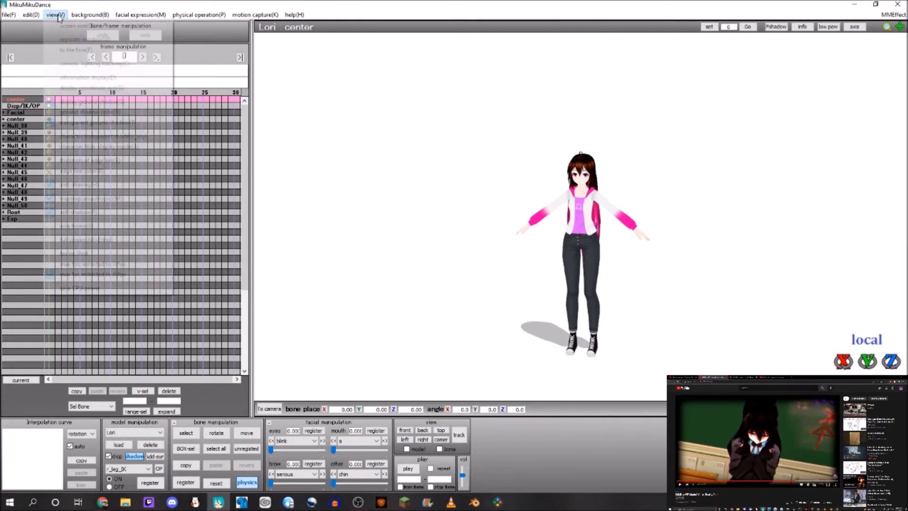
{"action": "left_click", "coordinate": [829, 77]}
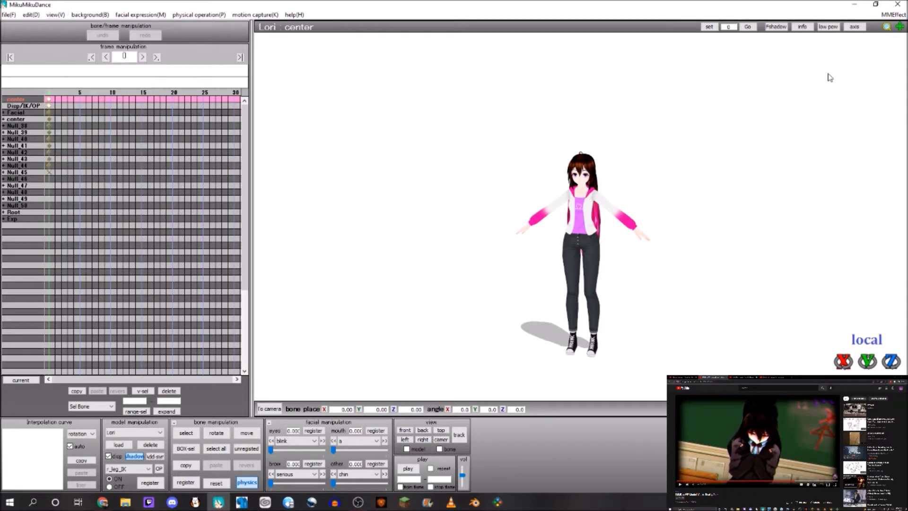
{"action": "left_click", "coordinate": [854, 27]}
{"action": "left_click", "coordinate": [853, 27]}
{"action": "left_click", "coordinate": [55, 15]}
{"action": "left_click", "coordinate": [80, 102]}
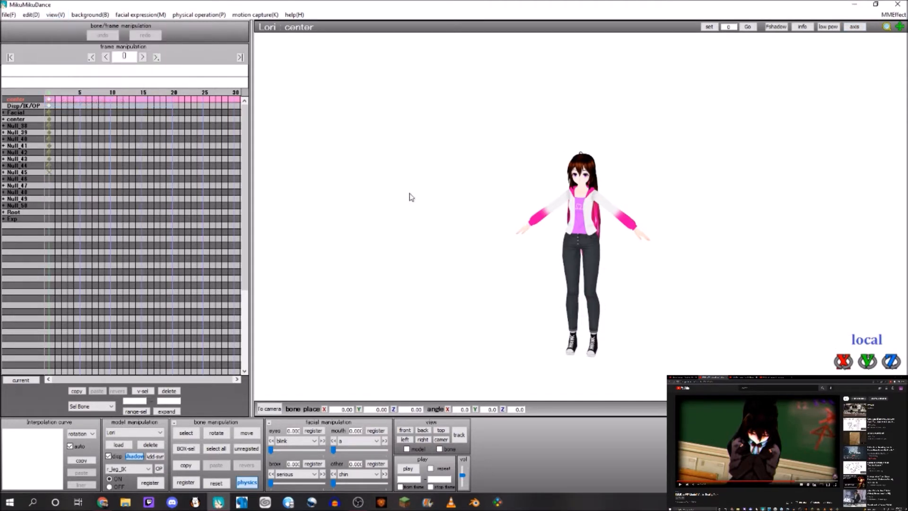
{"action": "scroll", "coordinate": [491, 206], "scroll_direction": "up", "scroll_amount": 2}
{"action": "scroll", "coordinate": [501, 204], "scroll_direction": "up", "scroll_amount": 5}
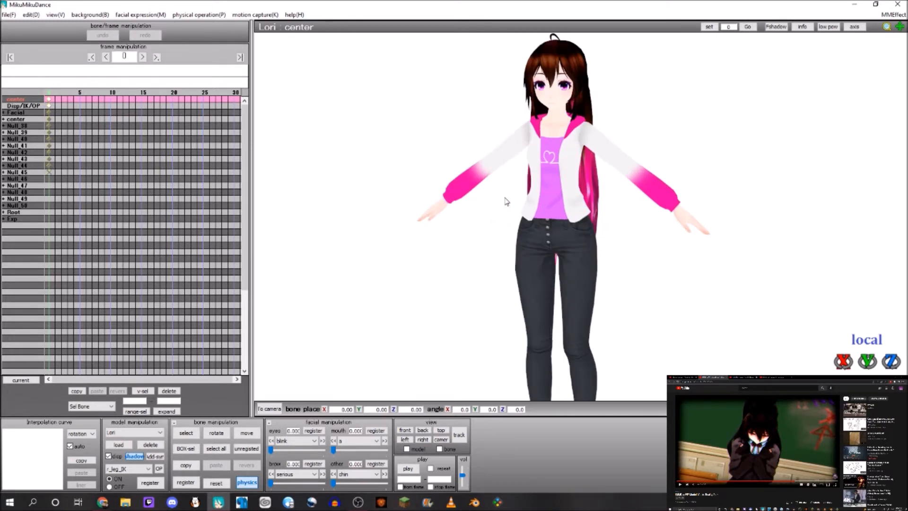
{"action": "scroll", "coordinate": [517, 169], "scroll_direction": "up", "scroll_amount": 3}
{"action": "scroll", "coordinate": [514, 142], "scroll_direction": "down", "scroll_amount": 7}
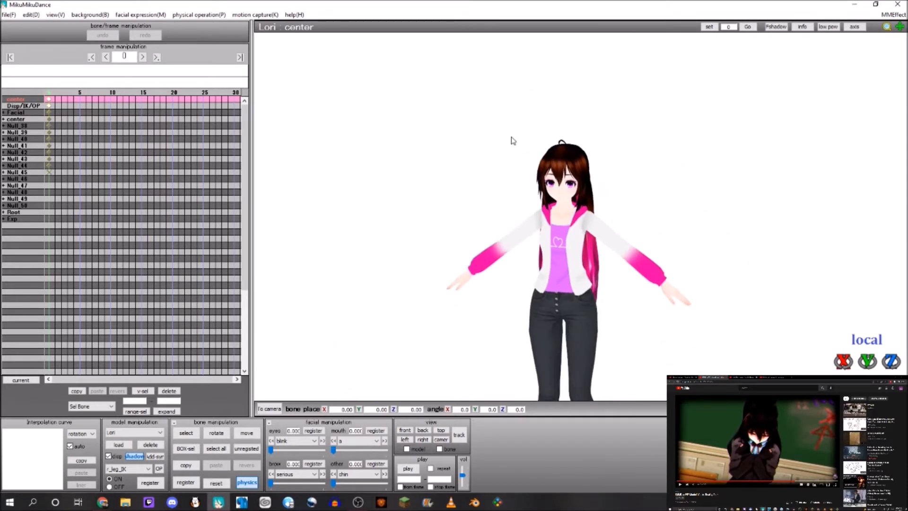
{"action": "scroll", "coordinate": [533, 174], "scroll_direction": "down", "scroll_amount": 2}
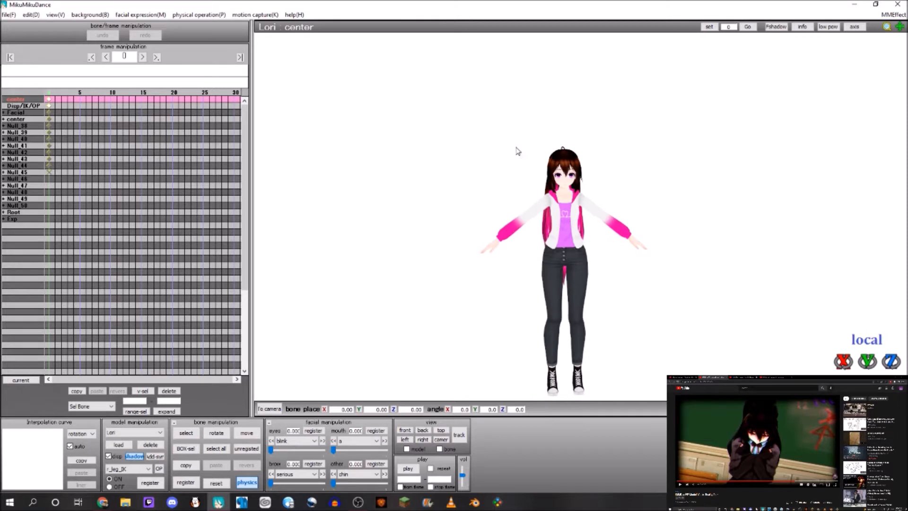
{"action": "middle_click_drag", "start_coordinate": [518, 151], "coordinate": [510, 116]}
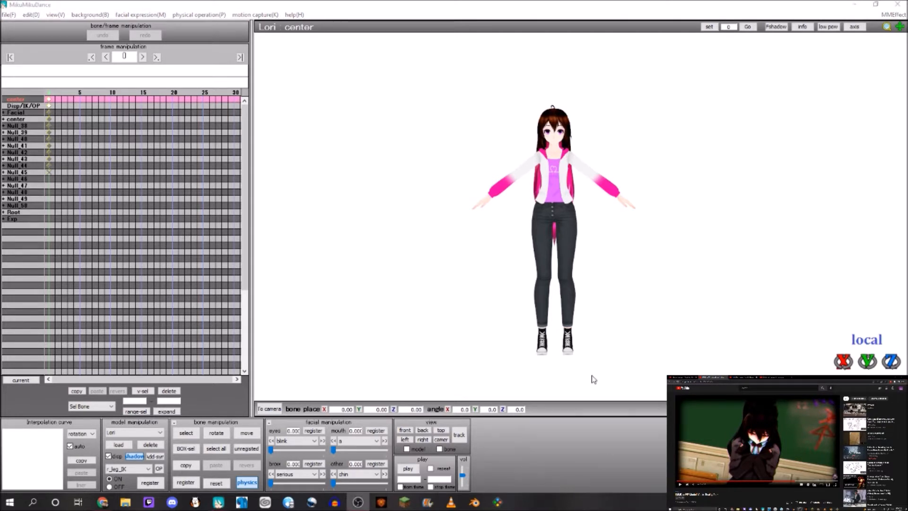
{"action": "scroll", "coordinate": [591, 313], "scroll_direction": "up", "scroll_amount": 2}
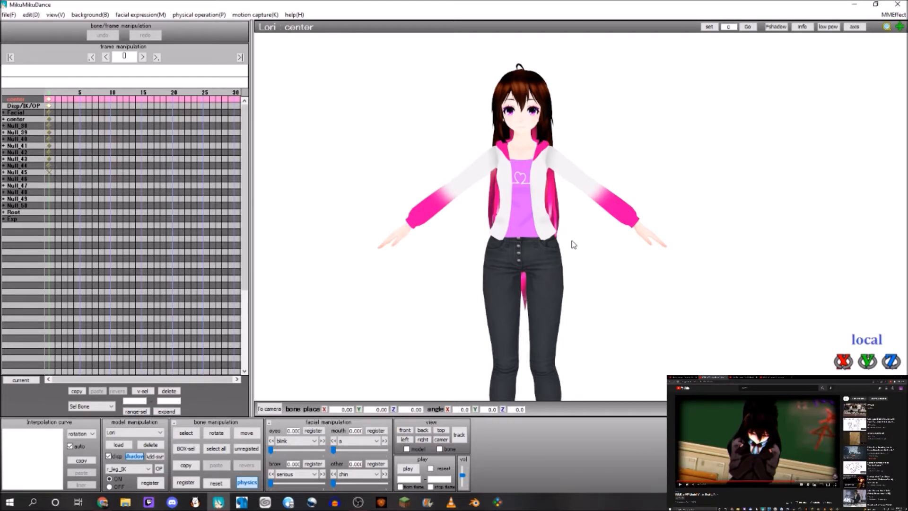
{"action": "middle_click_drag", "start_coordinate": [492, 177], "coordinate": [499, 196]}
{"action": "scroll", "coordinate": [499, 196], "scroll_direction": "up", "scroll_amount": 3}
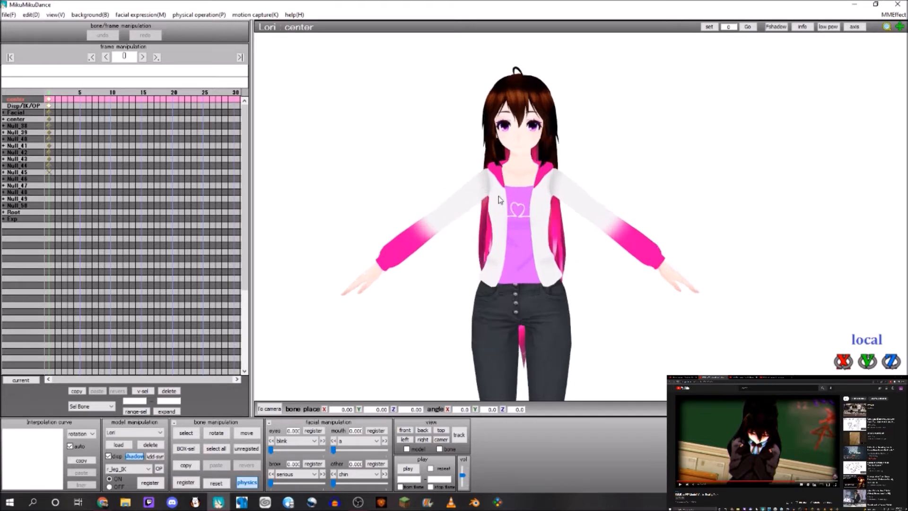
{"action": "scroll", "coordinate": [499, 196], "scroll_direction": "down", "scroll_amount": 7}
{"action": "scroll", "coordinate": [498, 196], "scroll_direction": "up", "scroll_amount": 2}
{"action": "scroll", "coordinate": [499, 199], "scroll_direction": "up", "scroll_amount": 2}
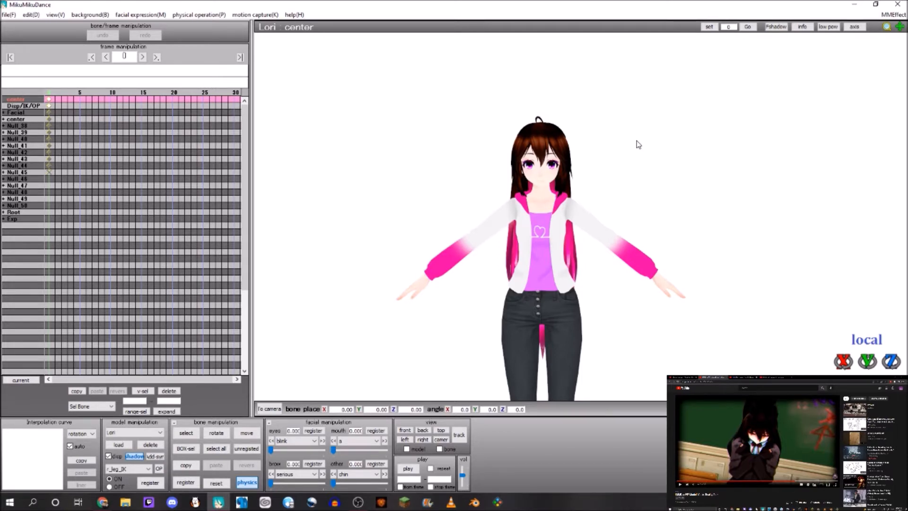
{"action": "scroll", "coordinate": [605, 165], "scroll_direction": "down", "scroll_amount": 3}
{"action": "scroll", "coordinate": [613, 189], "scroll_direction": "up", "scroll_amount": 1}
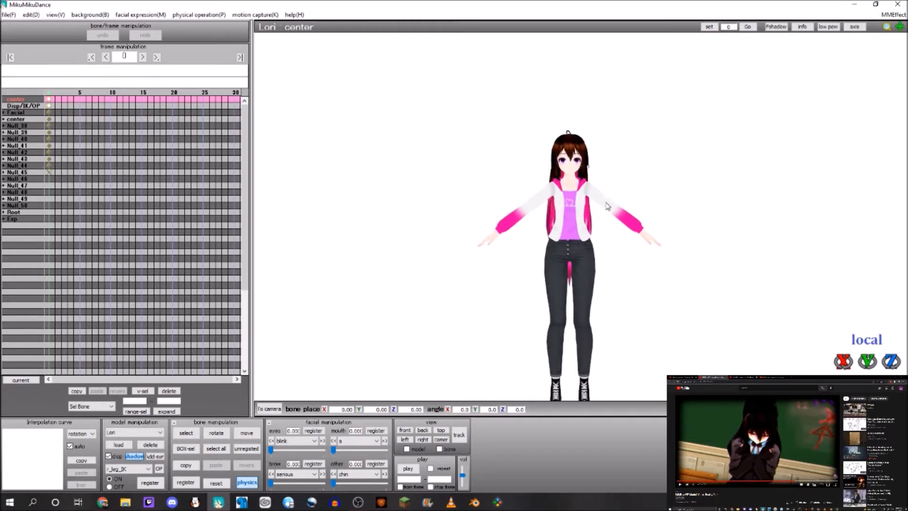
{"action": "middle_click_drag", "start_coordinate": [616, 200], "coordinate": [617, 191]}
{"action": "scroll", "coordinate": [618, 191], "scroll_direction": "up", "scroll_amount": 1}
{"action": "middle_click_drag", "start_coordinate": [620, 245], "coordinate": [623, 227]}
{"action": "scroll", "coordinate": [623, 227], "scroll_direction": "down", "scroll_amount": 1}
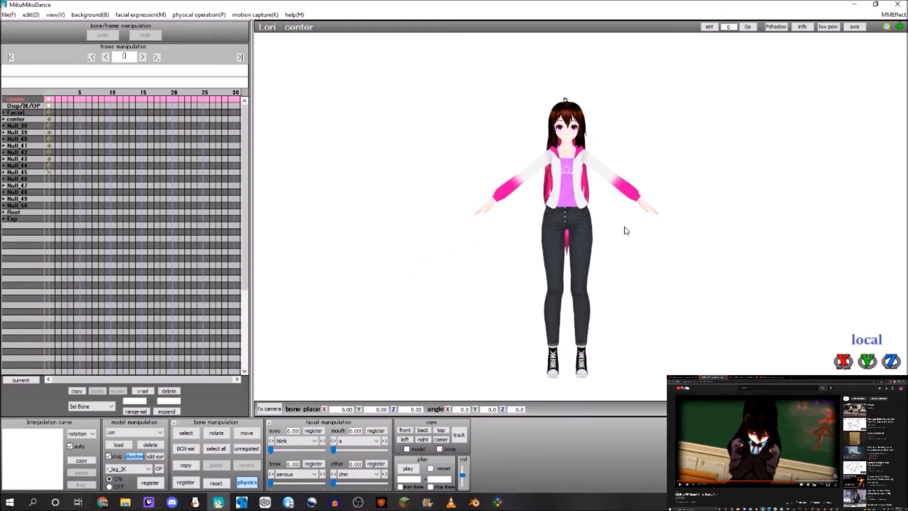
{"action": "scroll", "coordinate": [608, 191], "scroll_direction": "up", "scroll_amount": 1}
{"action": "middle_click_drag", "start_coordinate": [608, 191], "coordinate": [611, 167]}
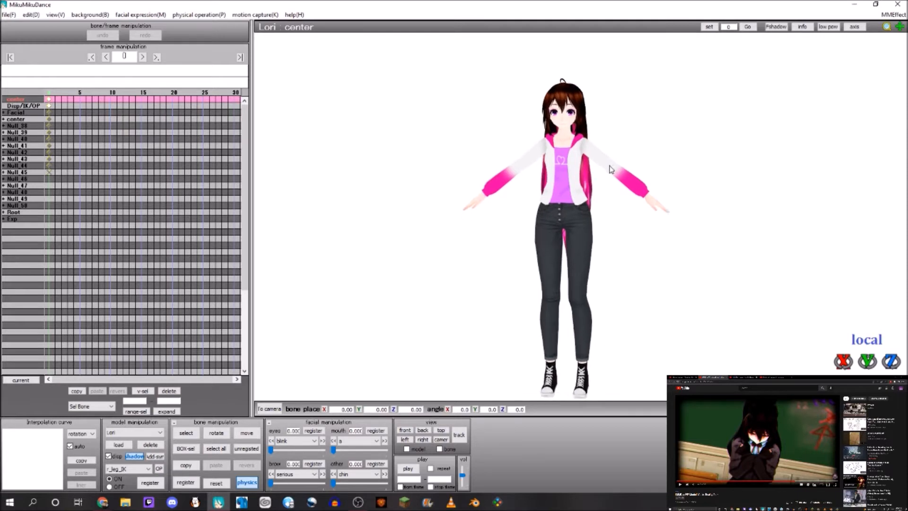
{"action": "scroll", "coordinate": [613, 161], "scroll_direction": "down", "scroll_amount": 2}
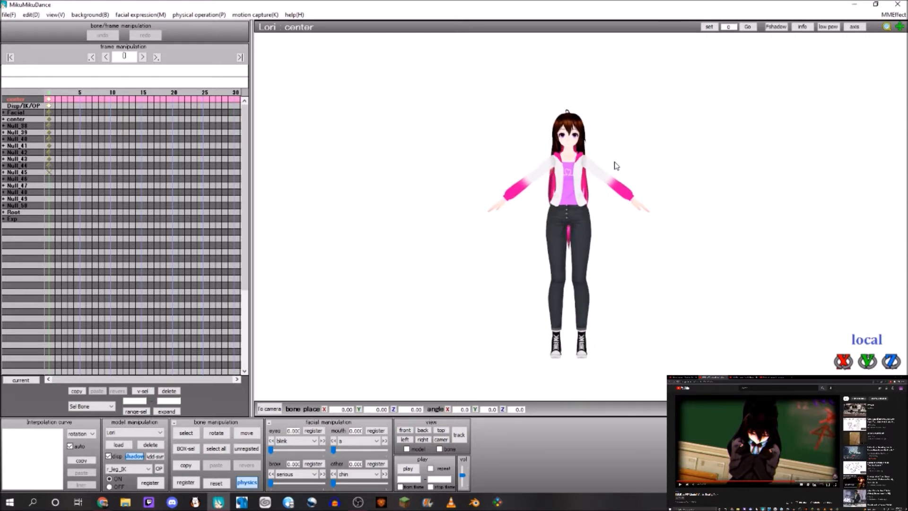
{"action": "scroll", "coordinate": [599, 139], "scroll_direction": "up", "scroll_amount": 2}
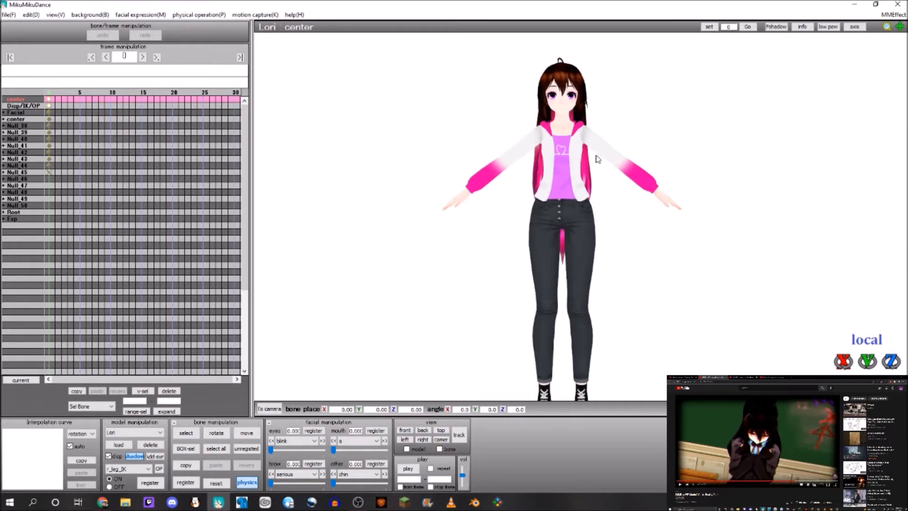
{"action": "scroll", "coordinate": [598, 142], "scroll_direction": "down", "scroll_amount": 1}
{"action": "scroll", "coordinate": [597, 146], "scroll_direction": "up", "scroll_amount": 1}
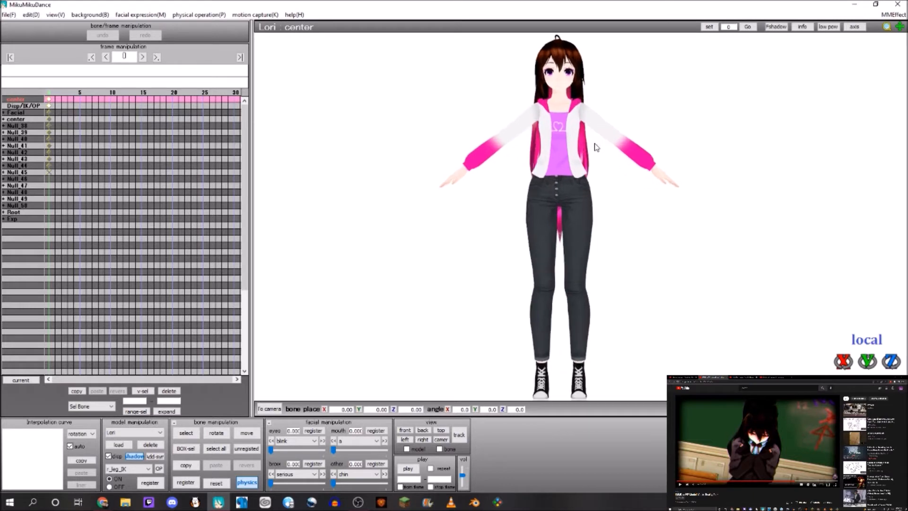
{"action": "scroll", "coordinate": [599, 151], "scroll_direction": "down", "scroll_amount": 1}
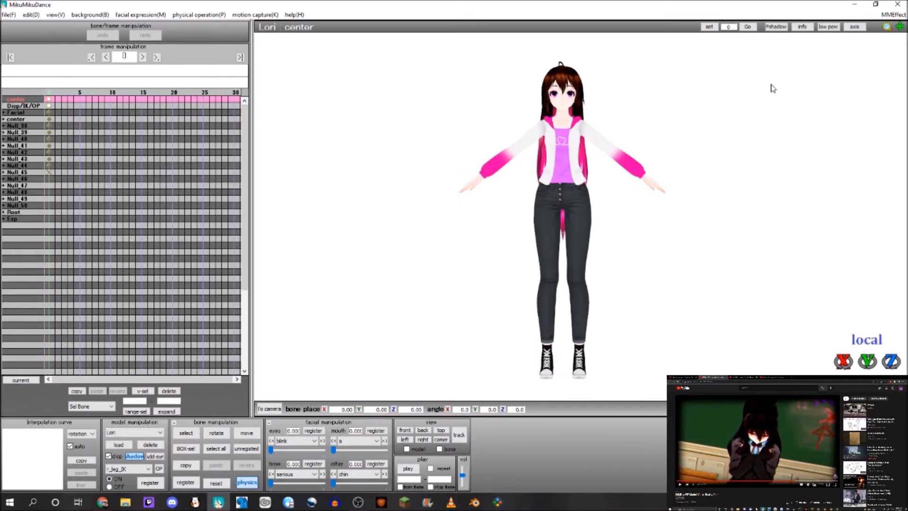
{"action": "left_click", "coordinate": [893, 15]}
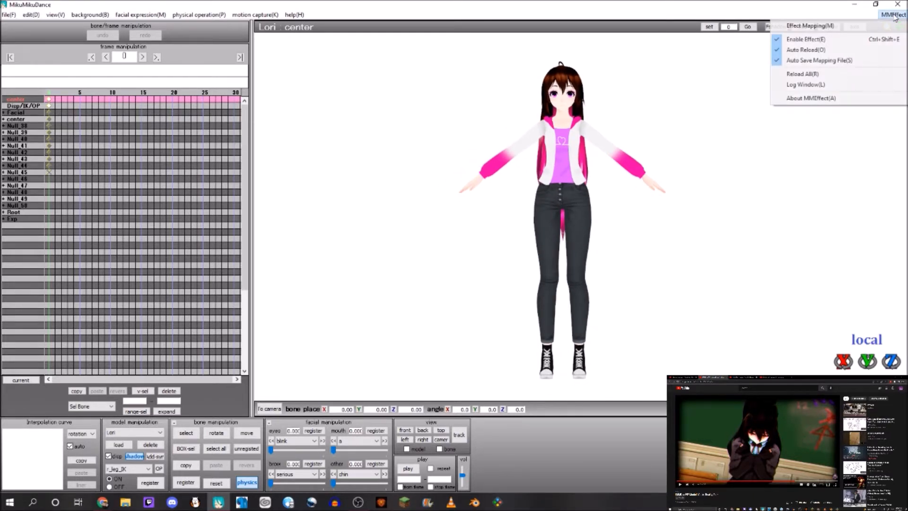
{"action": "left_click", "coordinate": [882, 26]}
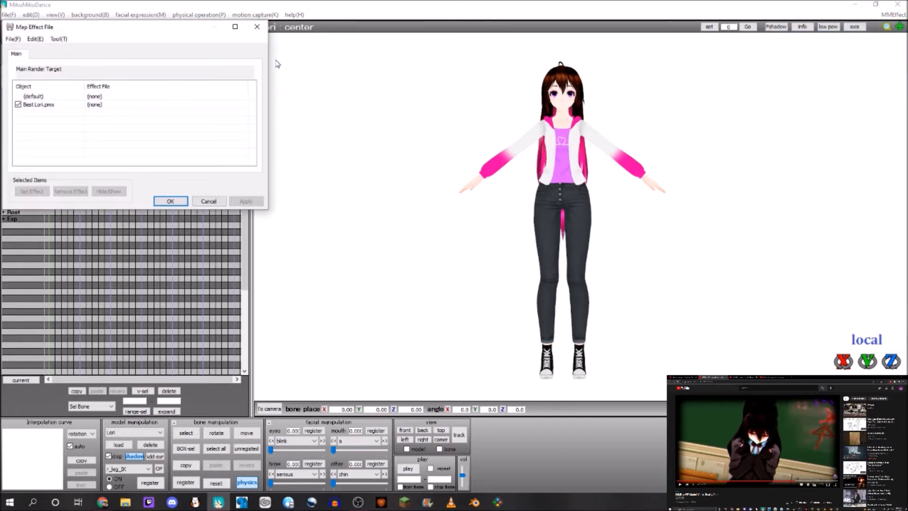
{"action": "left_click", "coordinate": [59, 105]}
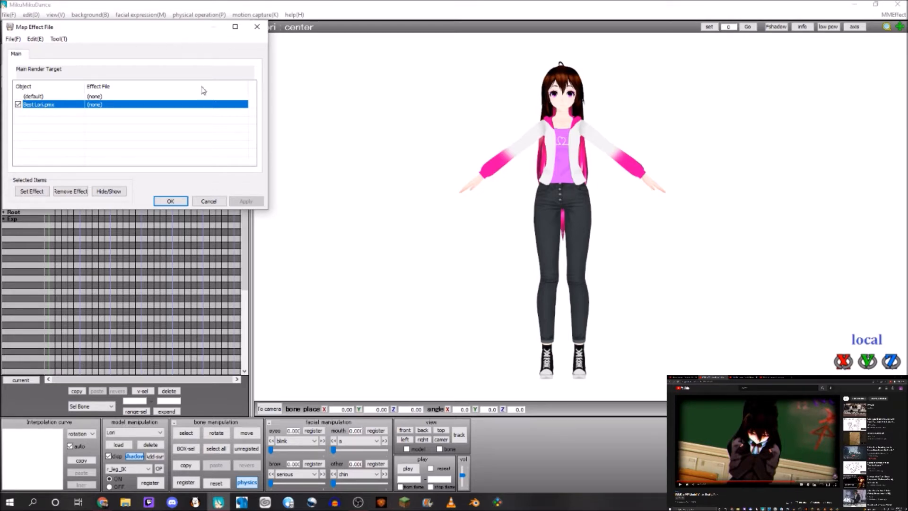
{"action": "left_click", "coordinate": [36, 198]}
{"action": "left_click", "coordinate": [209, 202]}
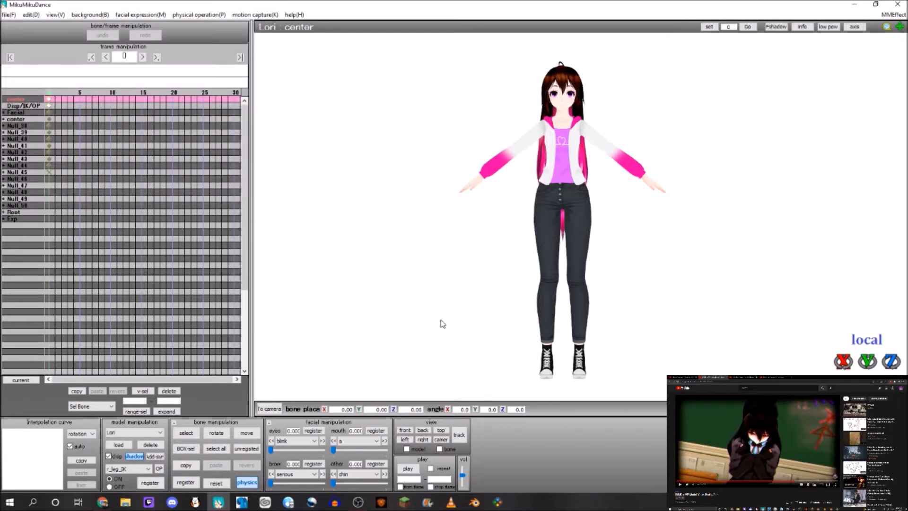
Step: Switch from the character model to camera/light/accessory editing and start loading an accessory
{"action": "left_click", "coordinate": [134, 433]}
{"action": "left_click", "coordinate": [132, 441]}
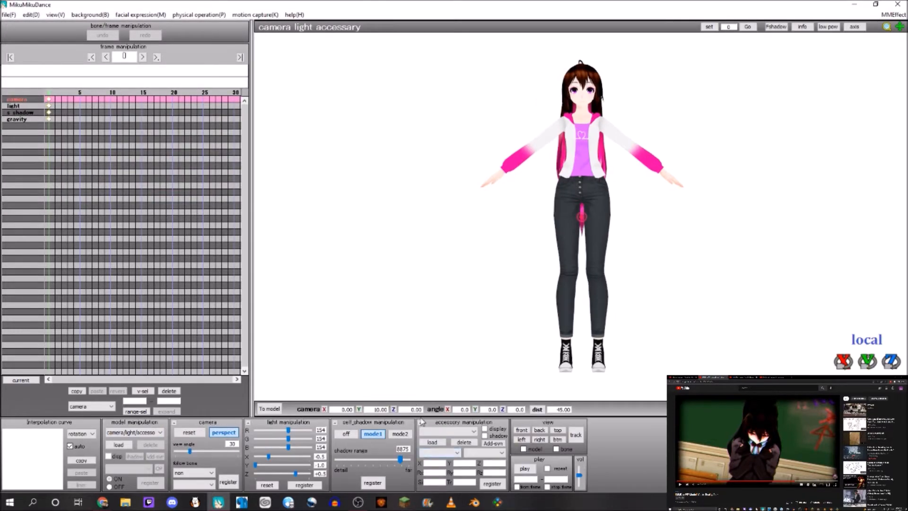
{"action": "left_click", "coordinate": [432, 441]}
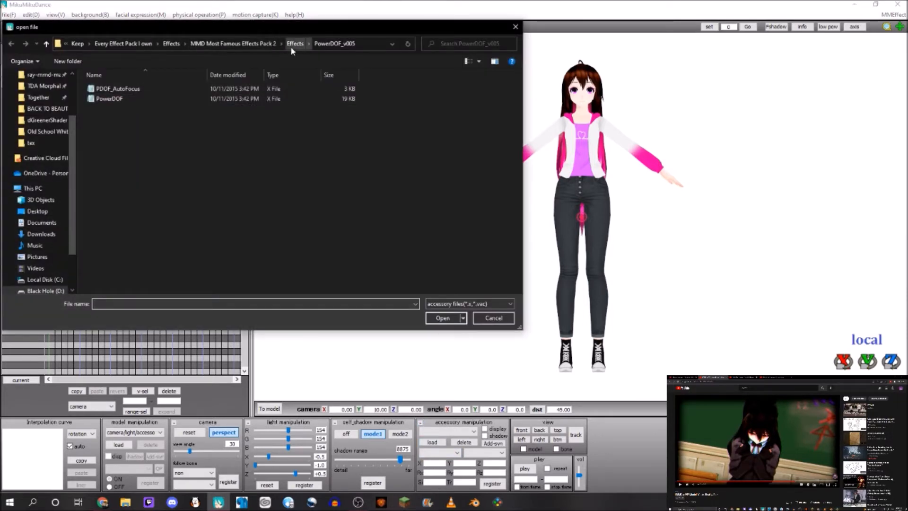
Step: Check the Default Effects folder, then browse to the Effects folder of MMD Most Famous Effects Pack 2
{"action": "left_click", "coordinate": [291, 45]}
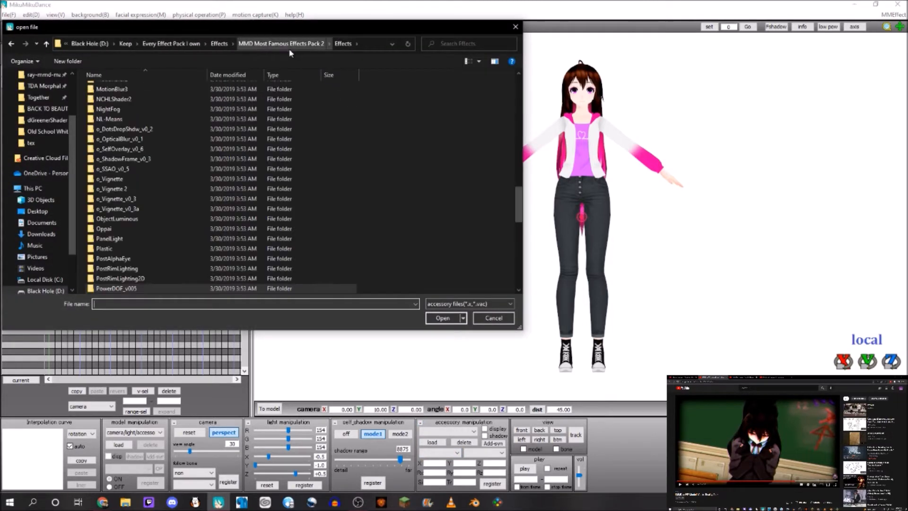
{"action": "left_click", "coordinate": [148, 44]}
{"action": "double_click", "coordinate": [151, 98]}
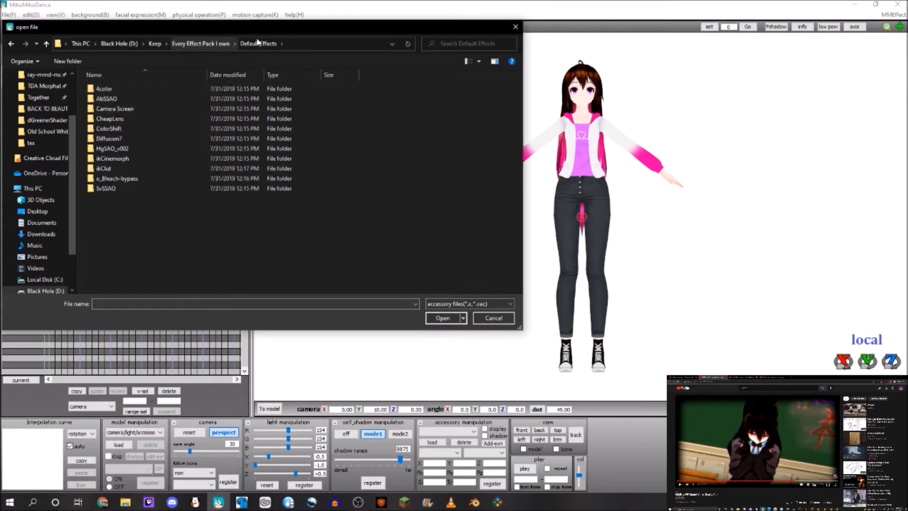
{"action": "left_click", "coordinate": [191, 46]}
{"action": "double_click", "coordinate": [166, 108]}
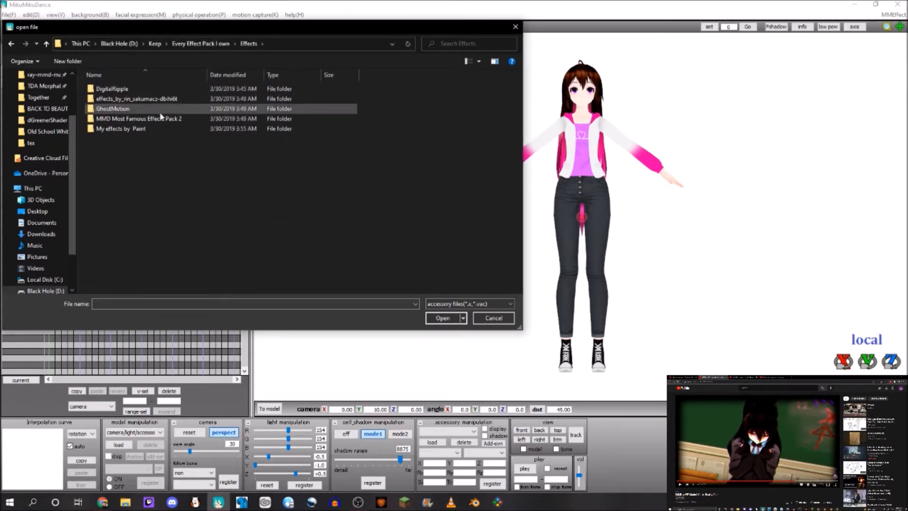
{"action": "left_click", "coordinate": [153, 119]}
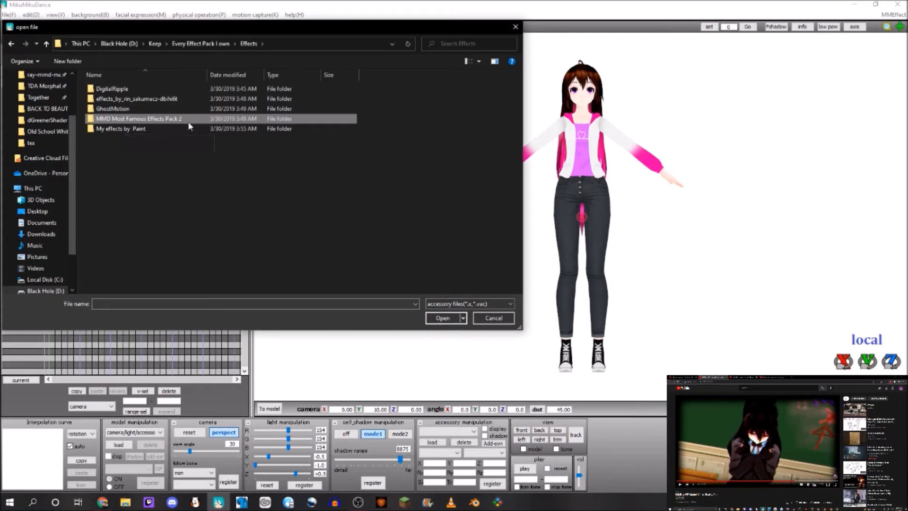
{"action": "double_click", "coordinate": [159, 120]}
{"action": "double_click", "coordinate": [163, 85]}
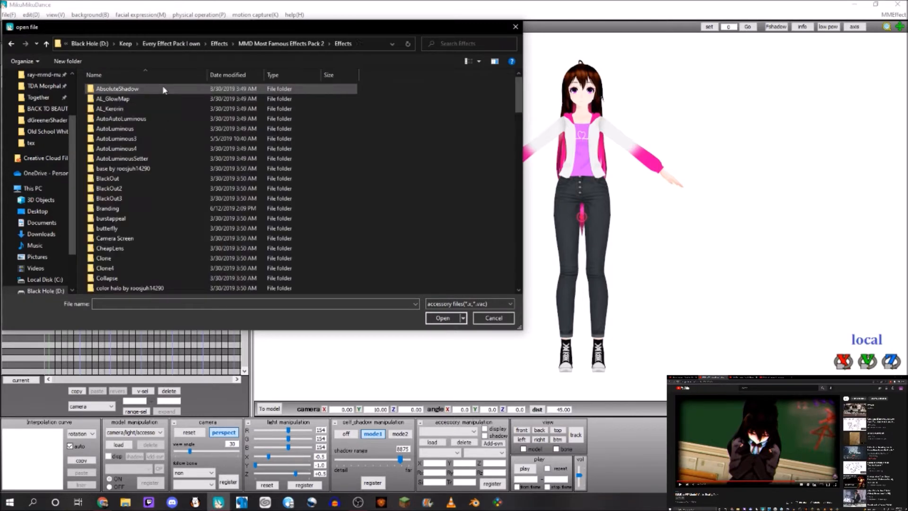
Step: Load the Diffusion accessory from the Diffusion7 folder into the scene
{"action": "scroll", "coordinate": [192, 163], "scroll_direction": "down", "scroll_amount": 3}
{"action": "scroll", "coordinate": [190, 157], "scroll_direction": "down", "scroll_amount": 5}
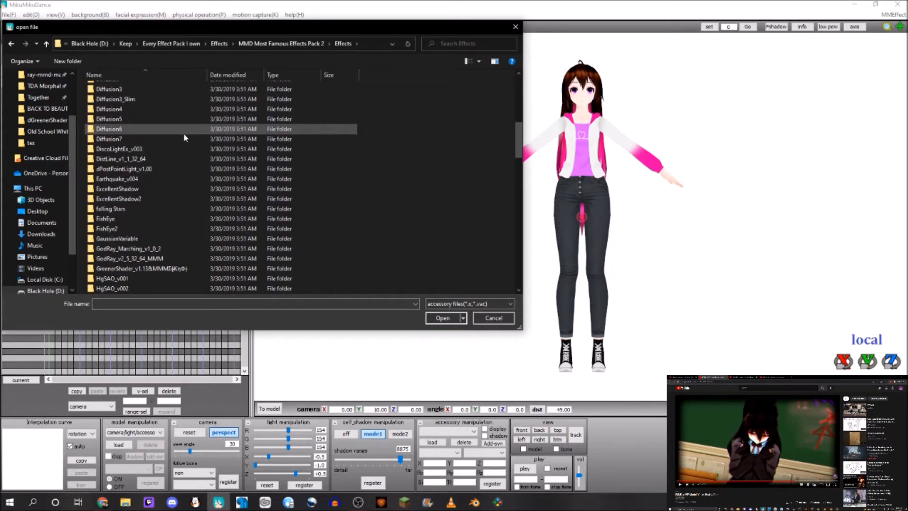
{"action": "scroll", "coordinate": [184, 148], "scroll_direction": "up", "scroll_amount": 2}
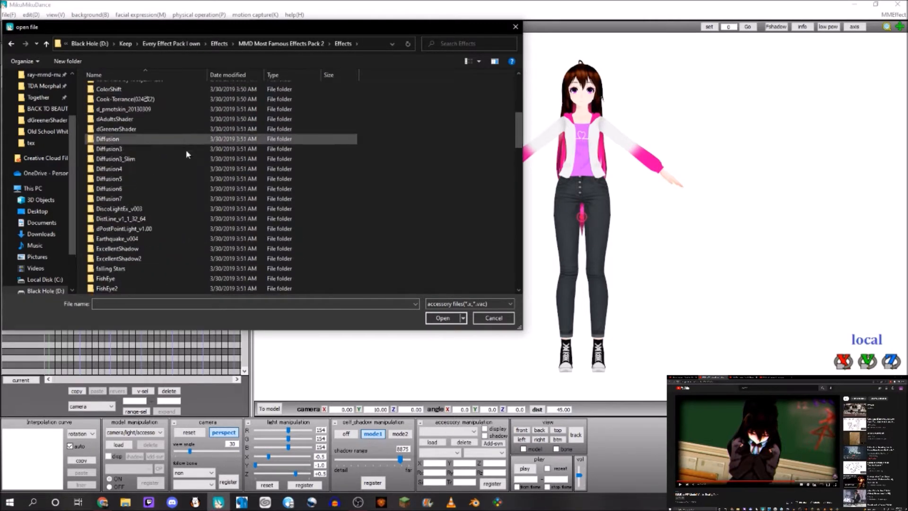
{"action": "double_click", "coordinate": [162, 202]}
{"action": "left_click", "coordinate": [295, 43]}
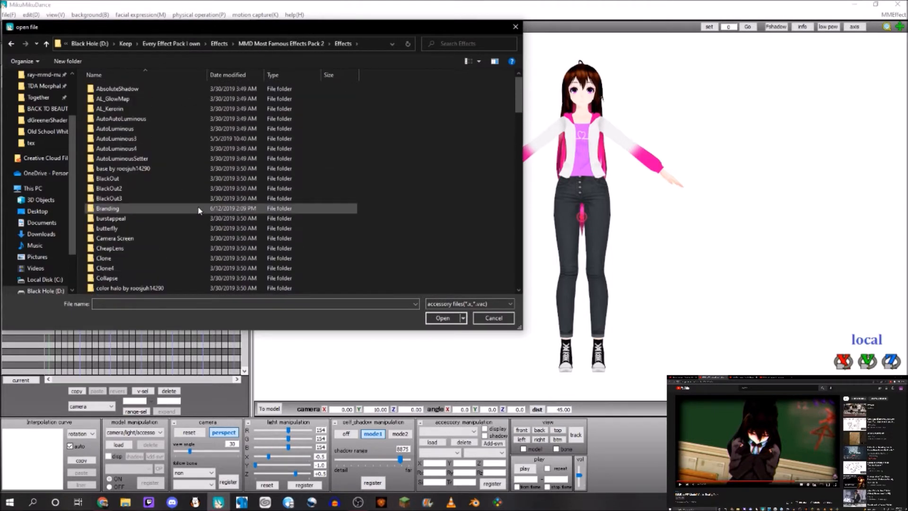
{"action": "scroll", "coordinate": [189, 199], "scroll_direction": "down", "scroll_amount": 4}
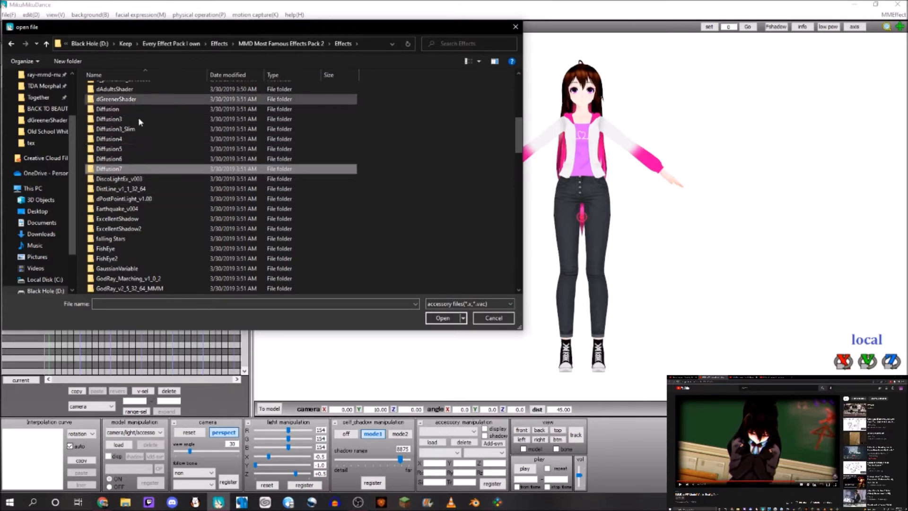
{"action": "double_click", "coordinate": [129, 170]}
{"action": "double_click", "coordinate": [137, 89]}
Step: Examine how the Diffusion effect changes the model's face, hair and clothing from close up, at full-body distance and from both sides
{"action": "scroll", "coordinate": [564, 199], "scroll_direction": "up", "scroll_amount": 8}
{"action": "middle_click_drag", "start_coordinate": [563, 198], "coordinate": [562, 213]}
{"action": "mouse_move", "coordinate": [563, 213]}
{"action": "right_mouse_down"}
{"action": "mouse_move", "coordinate": [529, 211]}
{"action": "mouse_move", "coordinate": [567, 210]}
{"action": "right_mouse_up"}
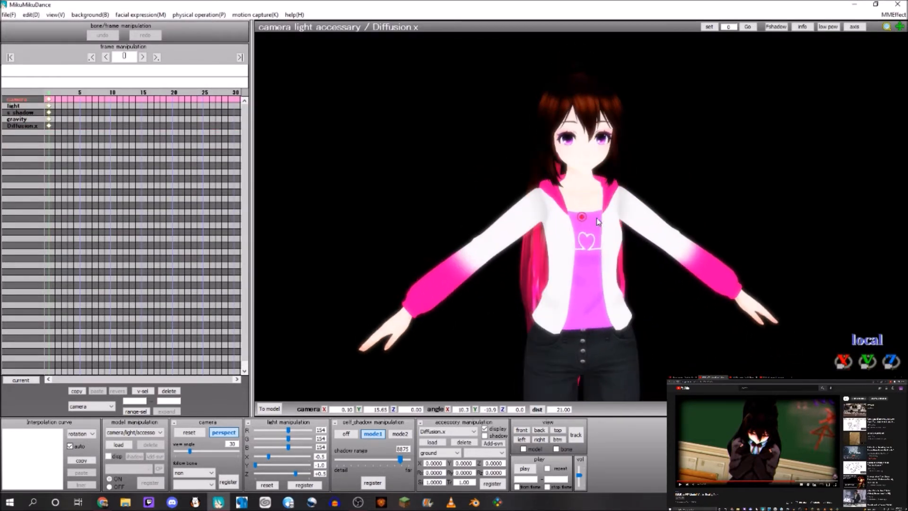
{"action": "scroll", "coordinate": [625, 149], "scroll_direction": "down", "scroll_amount": 6}
{"action": "right_click_drag", "start_coordinate": [625, 149], "coordinate": [615, 144]}
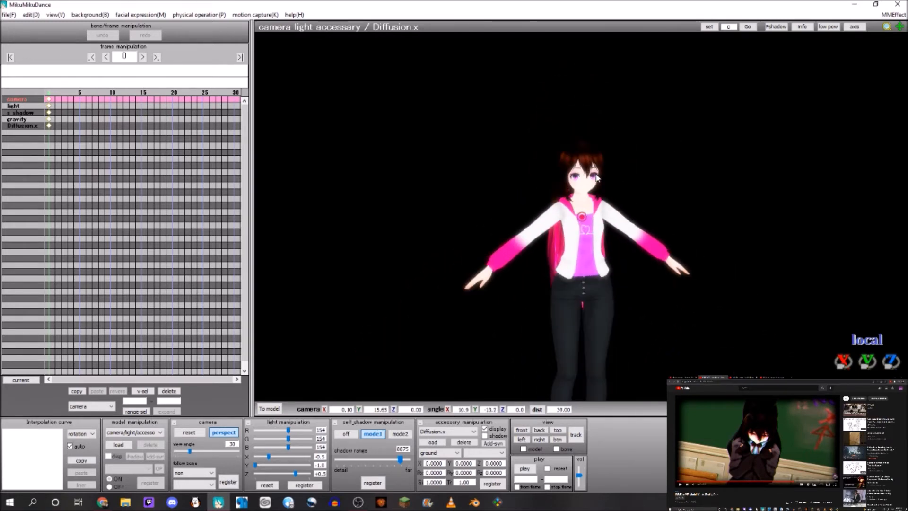
{"action": "scroll", "coordinate": [602, 178], "scroll_direction": "up", "scroll_amount": 10}
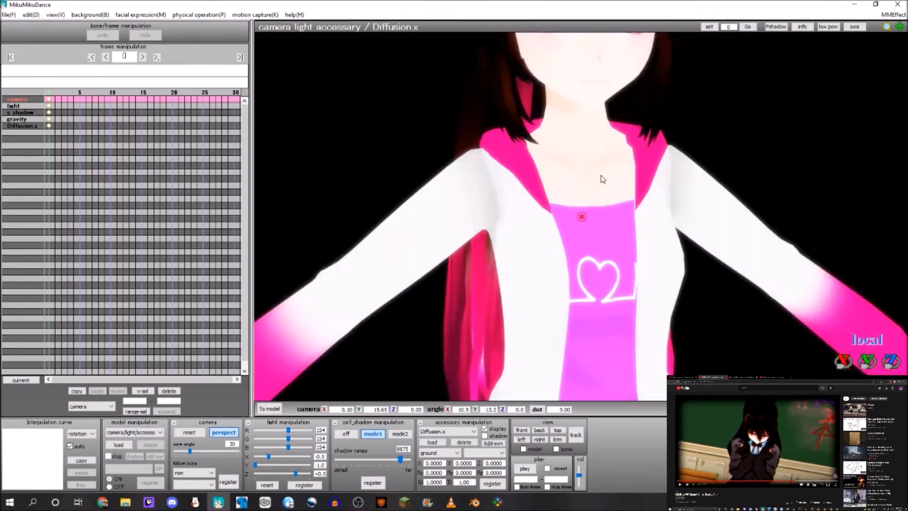
{"action": "middle_click_drag", "start_coordinate": [602, 178], "coordinate": [602, 195]}
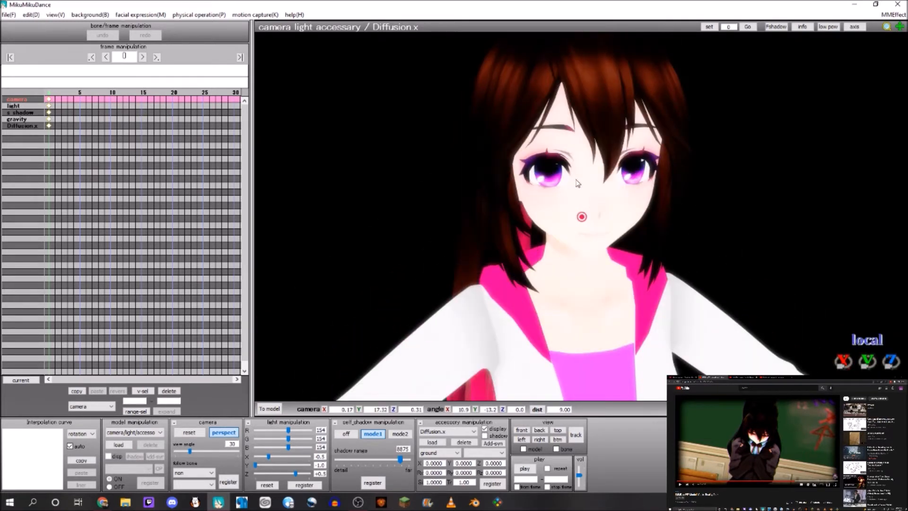
{"action": "middle_click_drag", "start_coordinate": [642, 197], "coordinate": [632, 211]}
{"action": "scroll", "coordinate": [633, 210], "scroll_direction": "down", "scroll_amount": 10}
{"action": "scroll", "coordinate": [627, 196], "scroll_direction": "up", "scroll_amount": 6}
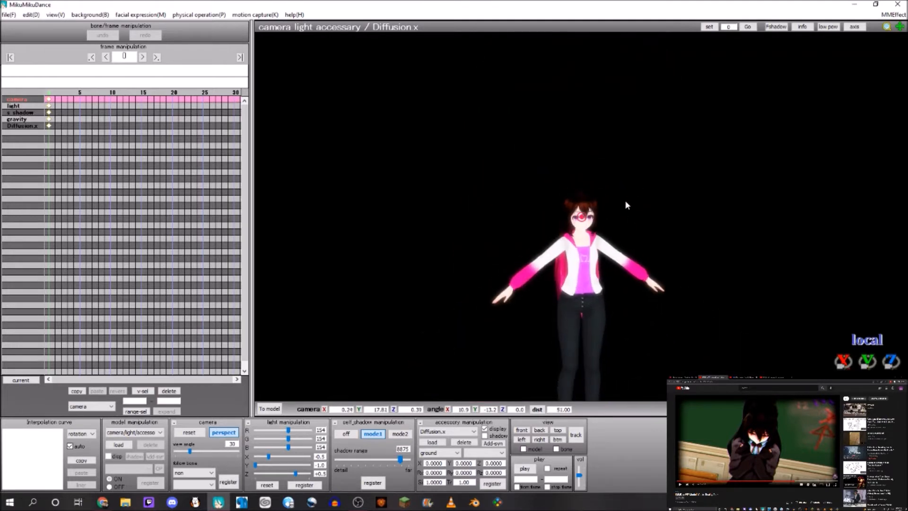
{"action": "scroll", "coordinate": [626, 202], "scroll_direction": "up", "scroll_amount": 4}
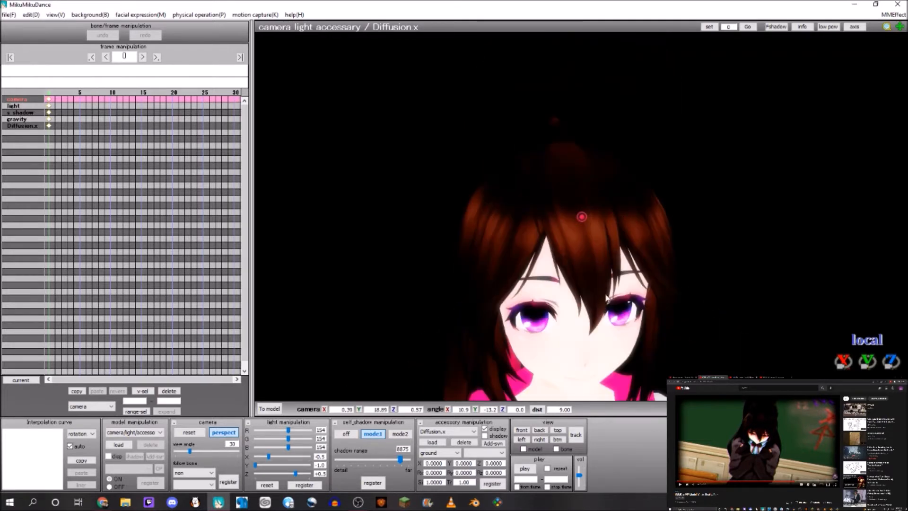
{"action": "middle_click_drag", "start_coordinate": [606, 296], "coordinate": [604, 288]}
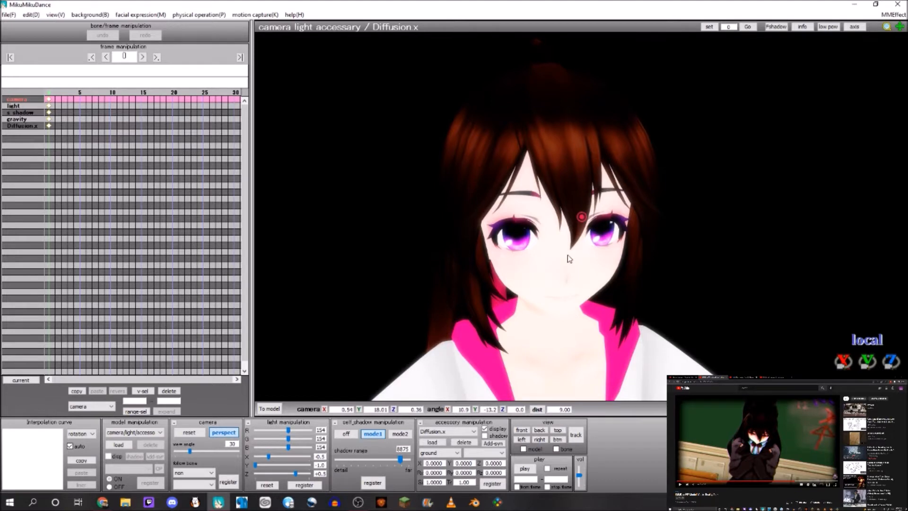
{"action": "scroll", "coordinate": [597, 258], "scroll_direction": "down", "scroll_amount": 12}
{"action": "middle_click_drag", "start_coordinate": [597, 262], "coordinate": [595, 250]}
{"action": "scroll", "coordinate": [596, 250], "scroll_direction": "up", "scroll_amount": 7}
{"action": "scroll", "coordinate": [596, 250], "scroll_direction": "down", "scroll_amount": 5}
{"action": "right_click_drag", "start_coordinate": [596, 249], "coordinate": [574, 249]}
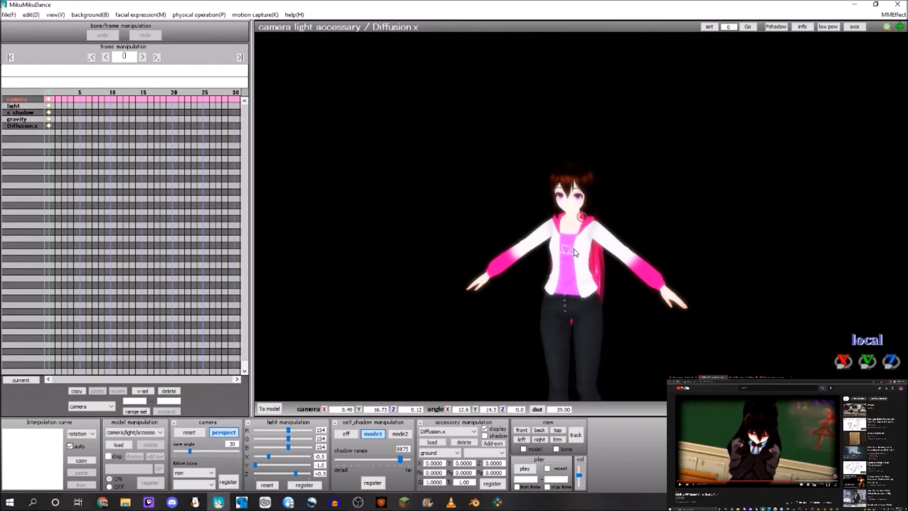
{"action": "scroll", "coordinate": [573, 249], "scroll_direction": "down", "scroll_amount": 4}
{"action": "middle_click_drag", "start_coordinate": [574, 250], "coordinate": [581, 234]}
{"action": "right_click_drag", "start_coordinate": [581, 233], "coordinate": [586, 230]}
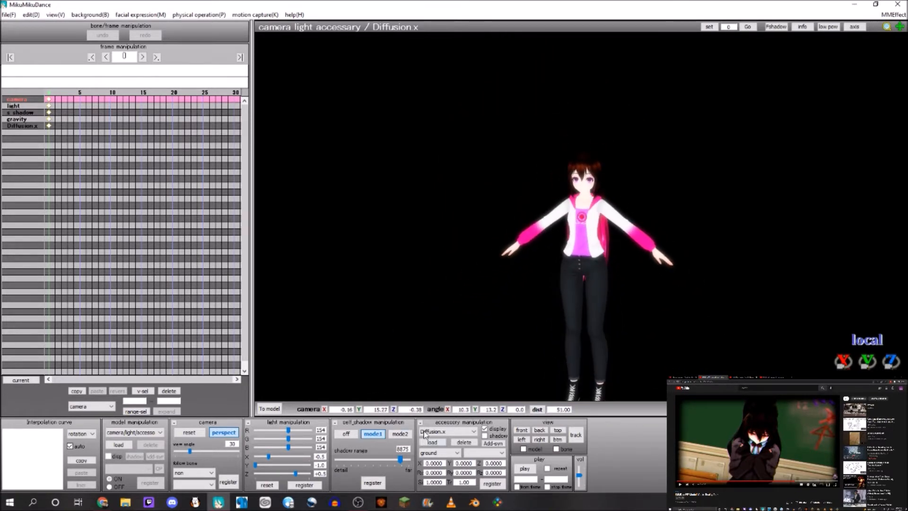
Step: Load the HgSAO accessory from the HgSAO_v002 folder of MMD Most Famous Effects Pack 2
{"action": "left_click", "coordinate": [432, 442]}
{"action": "left_click", "coordinate": [297, 45]}
{"action": "scroll", "coordinate": [171, 182], "scroll_direction": "down", "scroll_amount": 8}
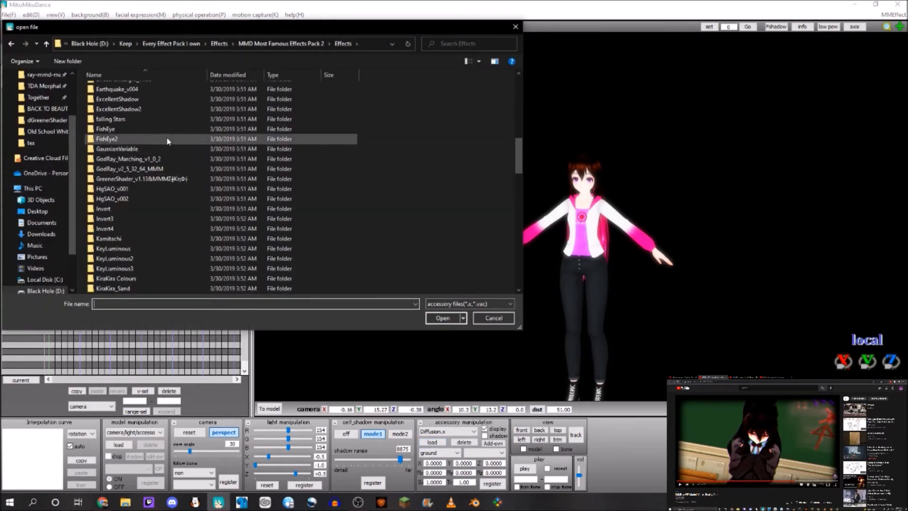
{"action": "key", "text": "h"}
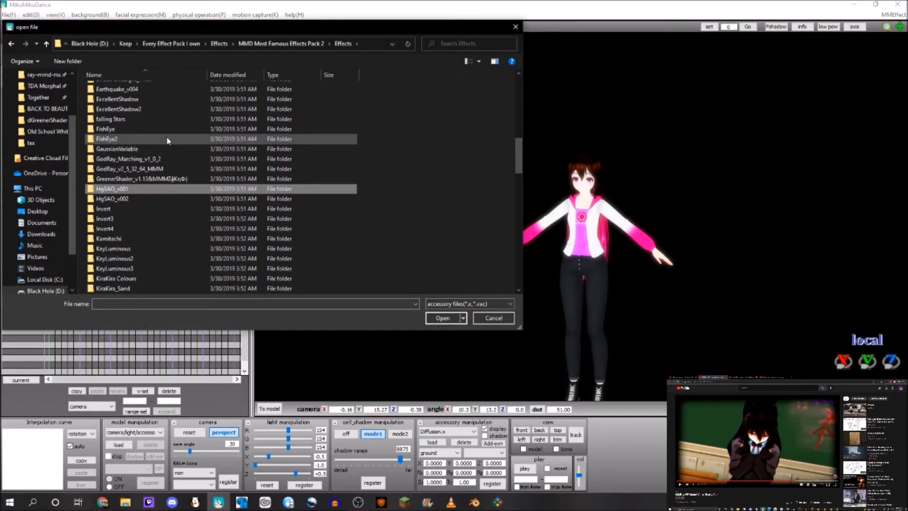
{"action": "scroll", "coordinate": [163, 188], "scroll_direction": "down", "scroll_amount": 2}
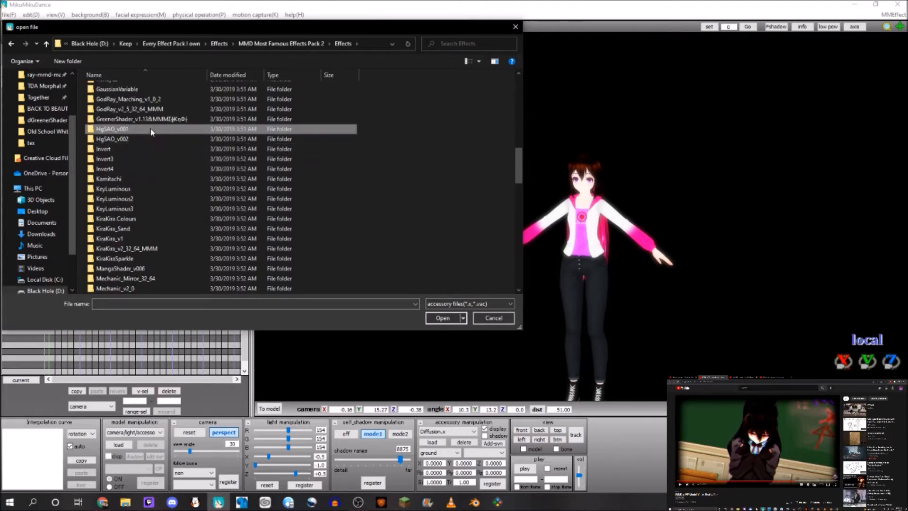
{"action": "left_click", "coordinate": [149, 140]}
{"action": "double_click", "coordinate": [149, 141]}
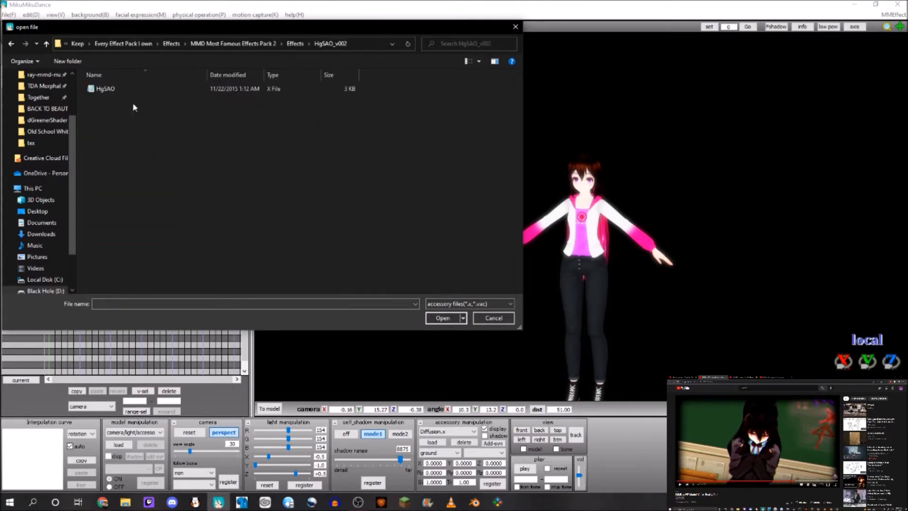
{"action": "left_click", "coordinate": [289, 43]}
{"action": "scroll", "coordinate": [183, 208], "scroll_direction": "down", "scroll_amount": 2}
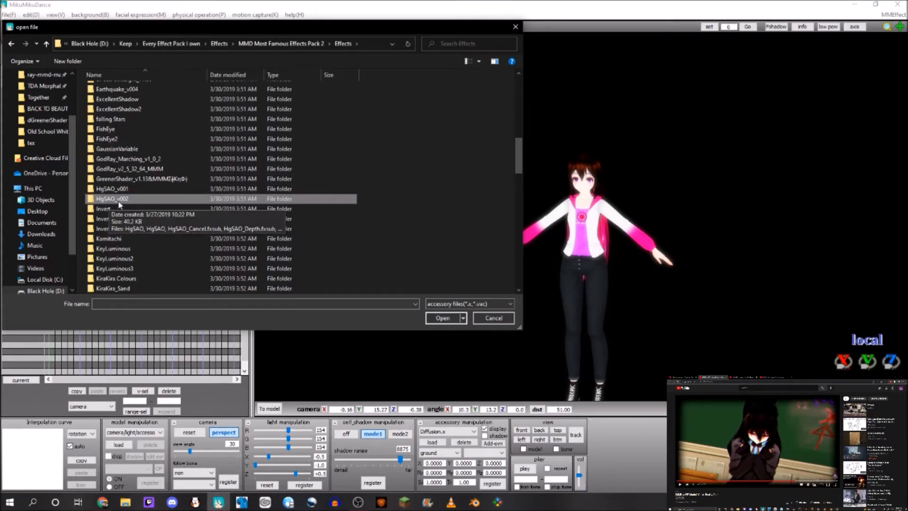
{"action": "double_click", "coordinate": [168, 199]}
{"action": "double_click", "coordinate": [129, 88]}
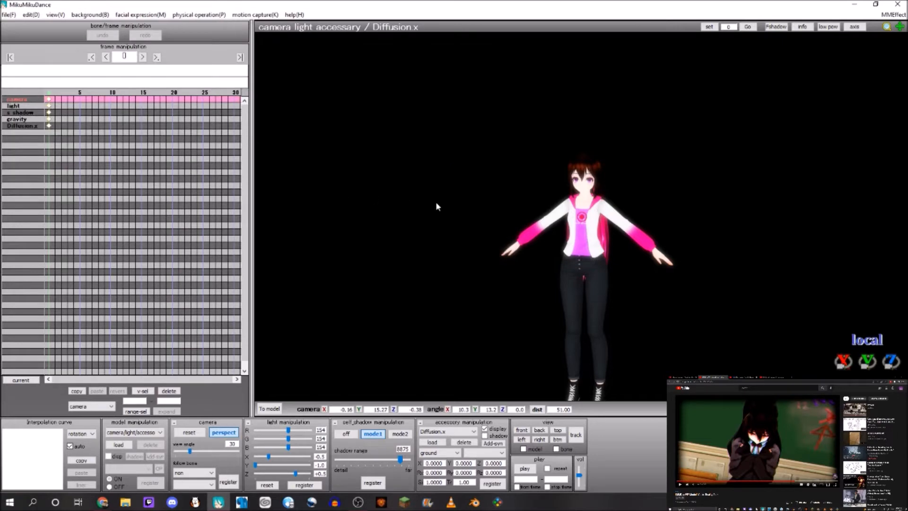
Step: Try an Si value of 5 for the HgSAO accessory and register it at frame 0
{"action": "right_click_drag", "start_coordinate": [462, 203], "coordinate": [515, 210]}
{"action": "scroll", "coordinate": [525, 201], "scroll_direction": "up", "scroll_amount": 6}
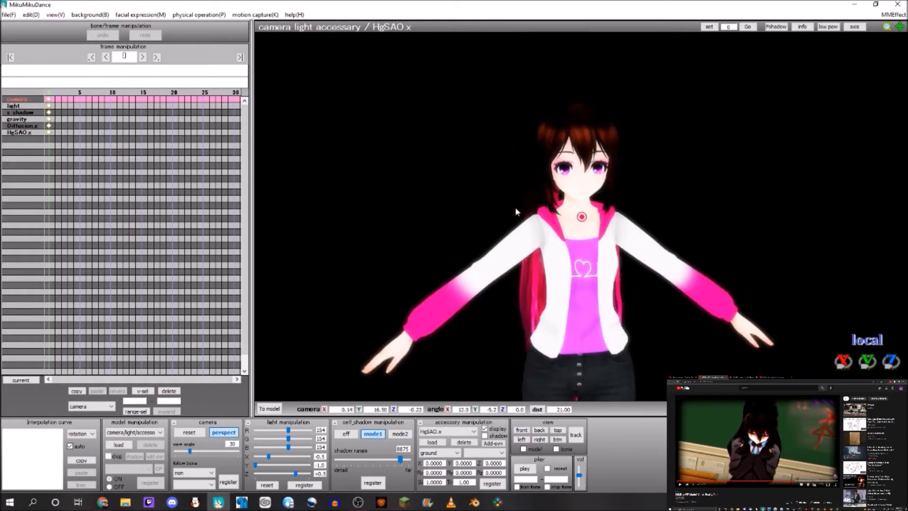
{"action": "scroll", "coordinate": [520, 203], "scroll_direction": "up", "scroll_amount": 3}
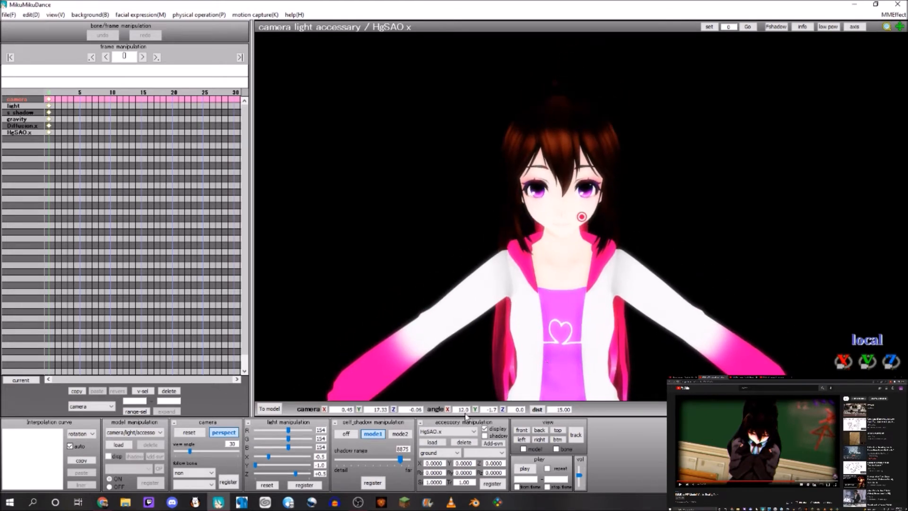
{"action": "double_click", "coordinate": [438, 481]}
{"action": "type", "text": "5"}
{"action": "left_click", "coordinate": [487, 483]}
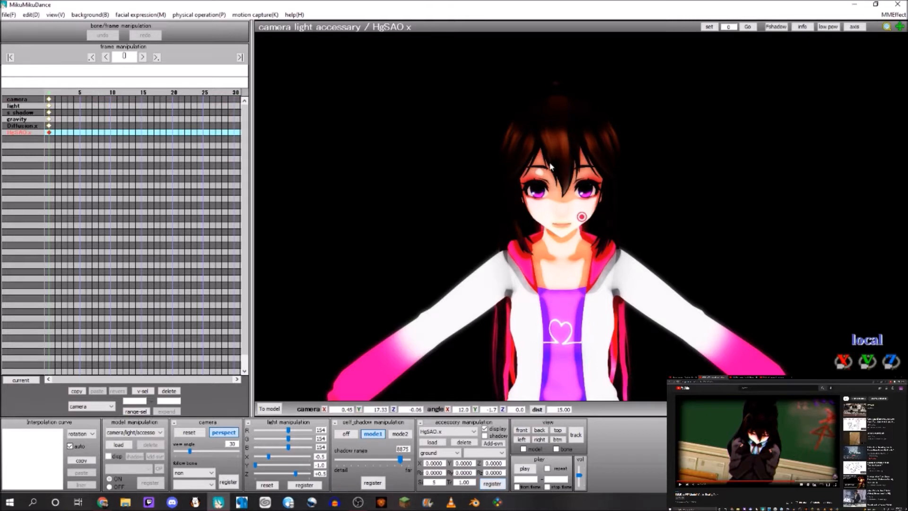
Step: Try a much lower Si value for HgSAO and register it to compare the shading on the model
{"action": "mouse_move", "coordinate": [560, 203]}
{"action": "right_mouse_down"}
{"action": "mouse_move", "coordinate": [579, 210]}
{"action": "mouse_move", "coordinate": [567, 210]}
{"action": "mouse_move", "coordinate": [583, 238]}
{"action": "mouse_move", "coordinate": [555, 225]}
{"action": "mouse_move", "coordinate": [568, 223]}
{"action": "right_mouse_up"}
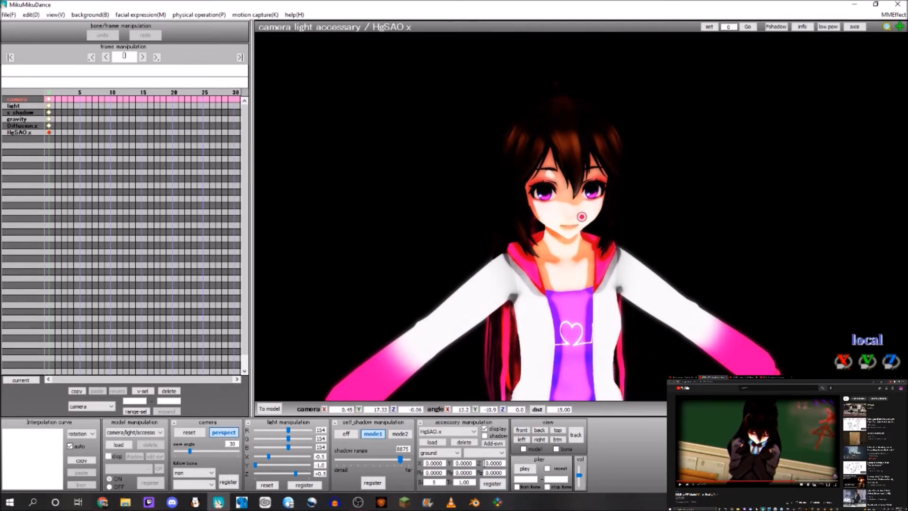
{"action": "double_click", "coordinate": [438, 482]}
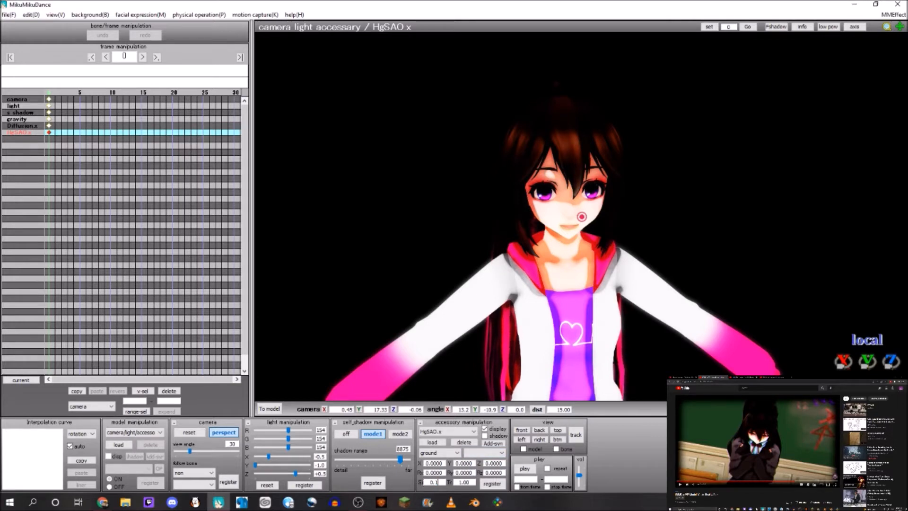
{"action": "left_click", "coordinate": [492, 483]}
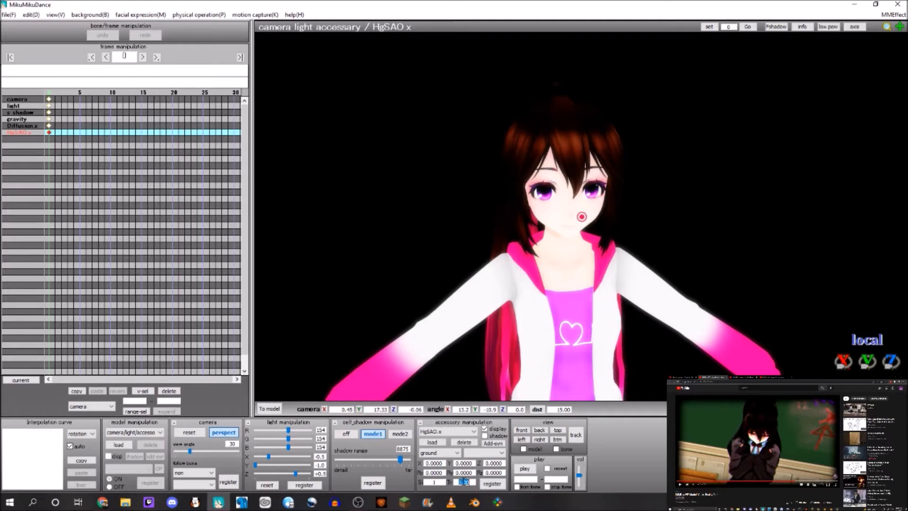
Step: Set HgSAO's Si value to 2.5, register it and inspect the shading on the face from several angles
{"action": "double_click", "coordinate": [436, 482]}
{"action": "left_click", "coordinate": [492, 482]}
{"action": "right_click_drag", "start_coordinate": [563, 354], "coordinate": [512, 351]}
{"action": "middle_click_drag", "start_coordinate": [451, 229], "coordinate": [452, 236]}
{"action": "scroll", "coordinate": [453, 235], "scroll_direction": "up", "scroll_amount": 2}
{"action": "right_click_drag", "start_coordinate": [461, 230], "coordinate": [490, 228]}
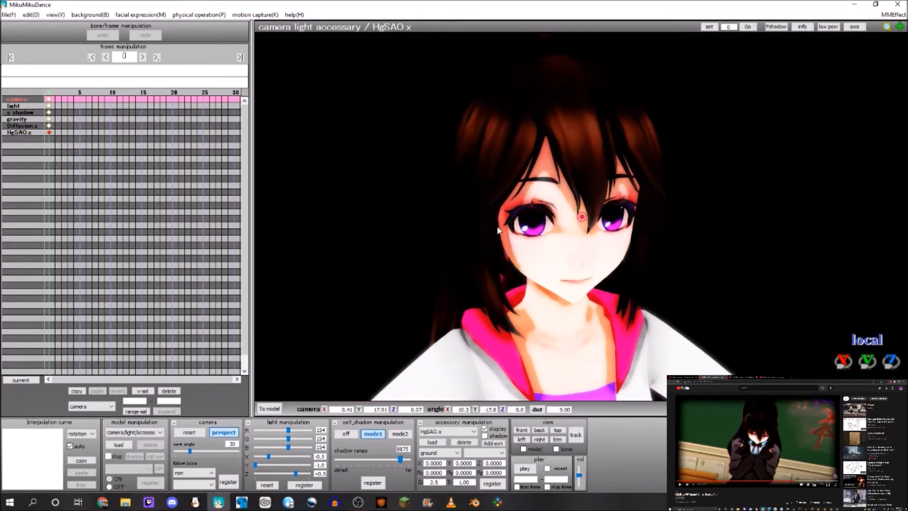
{"action": "right_click_drag", "start_coordinate": [591, 276], "coordinate": [575, 269]}
{"action": "scroll", "coordinate": [570, 285], "scroll_direction": "down", "scroll_amount": 3}
{"action": "right_click_drag", "start_coordinate": [569, 309], "coordinate": [564, 303]}
{"action": "scroll", "coordinate": [565, 303], "scroll_direction": "up", "scroll_amount": 1}
Step: Try a Tr value of 0.5 for HgSAO, register it and check the model's face and upper body
{"action": "double_click", "coordinate": [466, 481]}
{"action": "type", "text": "0.5"}
{"action": "left_click", "coordinate": [487, 483]}
{"action": "right_click_drag", "start_coordinate": [567, 274], "coordinate": [550, 315]}
{"action": "scroll", "coordinate": [561, 280], "scroll_direction": "up", "scroll_amount": 2}
{"action": "scroll", "coordinate": [541, 279], "scroll_direction": "down", "scroll_amount": 2}
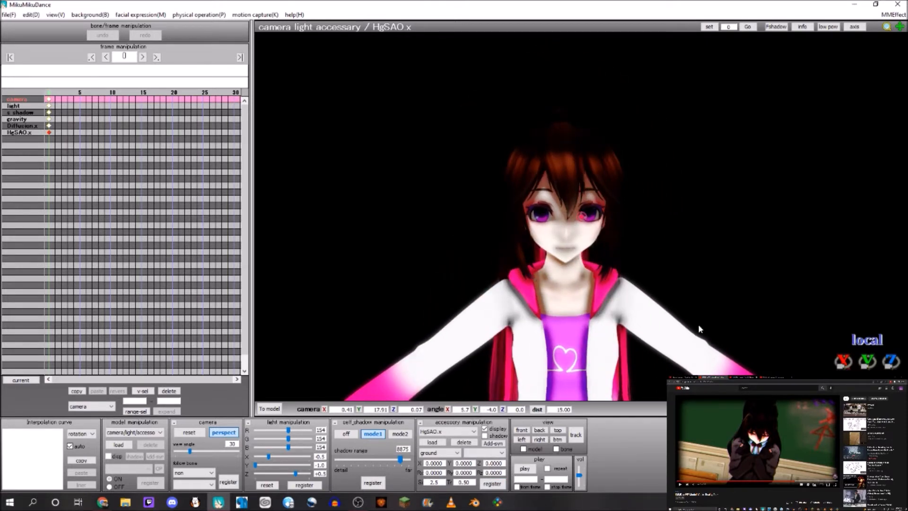
Step: Set HgSAO's Tr value to 0 for the shading on the character model
{"action": "double_click", "coordinate": [463, 482]}
{"action": "type", "text": "0"}
{"action": "key", "text": "Return"}
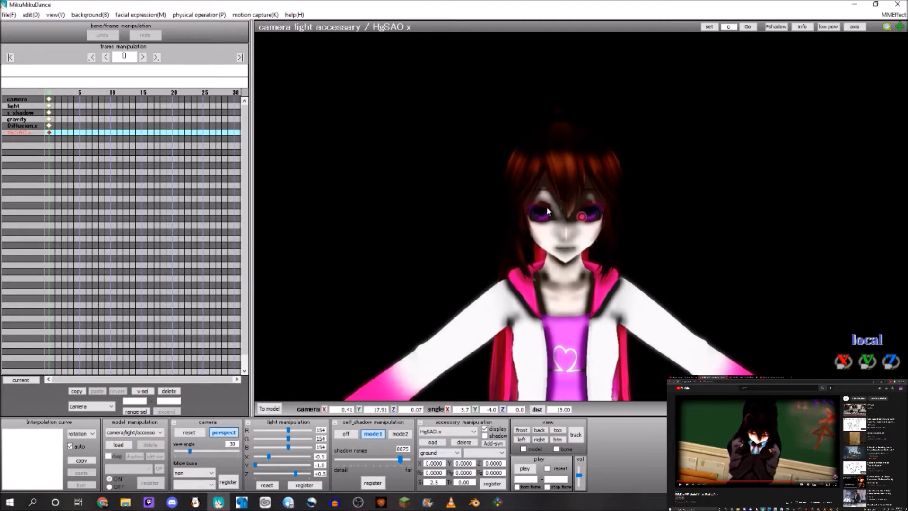
Step: Try a Tr value of 1 for HgSAO, register it and check the model's face and upper body
{"action": "scroll", "coordinate": [566, 267], "scroll_direction": "up", "scroll_amount": 2}
{"action": "scroll", "coordinate": [548, 227], "scroll_direction": "down", "scroll_amount": 3}
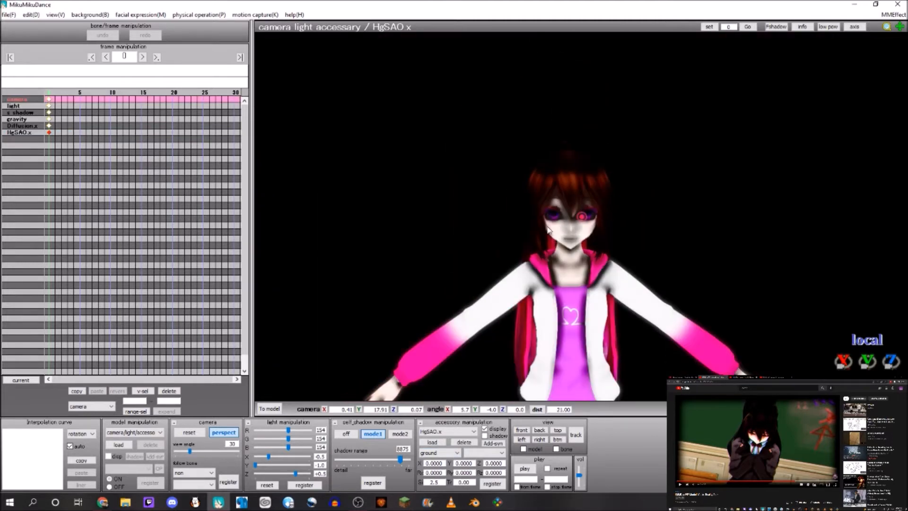
{"action": "scroll", "coordinate": [582, 232], "scroll_direction": "up", "scroll_amount": 2}
{"action": "scroll", "coordinate": [582, 233], "scroll_direction": "down", "scroll_amount": 1}
{"action": "right_click_drag", "start_coordinate": [554, 233], "coordinate": [579, 230]}
{"action": "scroll", "coordinate": [589, 228], "scroll_direction": "up", "scroll_amount": 2}
{"action": "scroll", "coordinate": [580, 231], "scroll_direction": "down", "scroll_amount": 4}
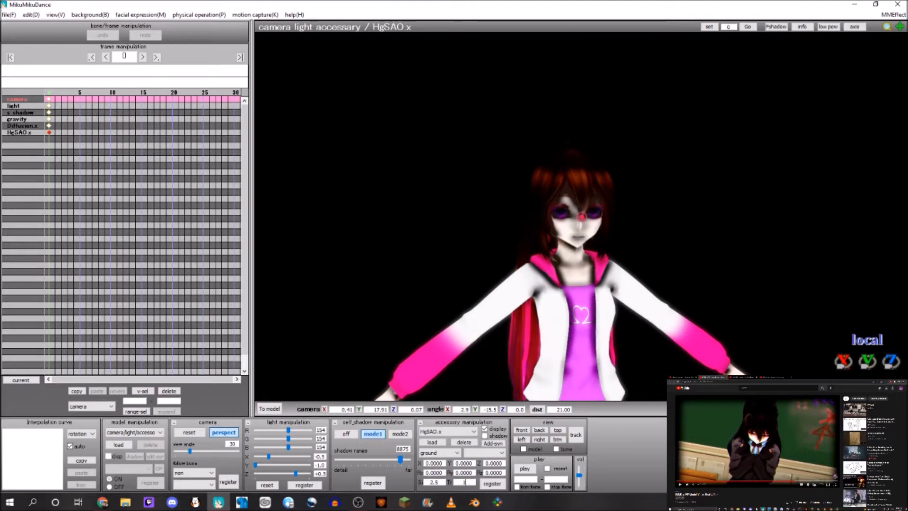
{"action": "left_click", "coordinate": [492, 483]}
{"action": "scroll", "coordinate": [556, 226], "scroll_direction": "up", "scroll_amount": 4}
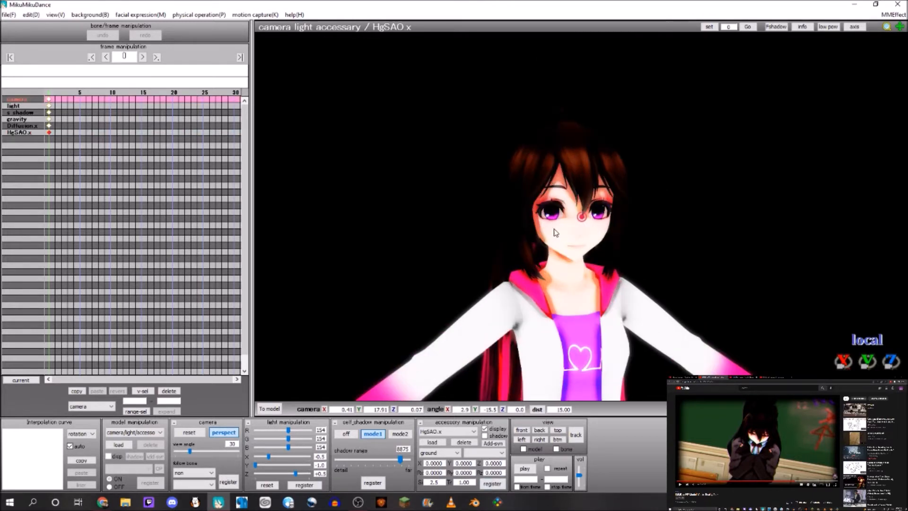
Step: Try Tr values of 0.75 and 0.25 for HgSAO, registering each and comparing the shading on the model
{"action": "type", "text": "0"}
{"action": "left_click", "coordinate": [492, 484]}
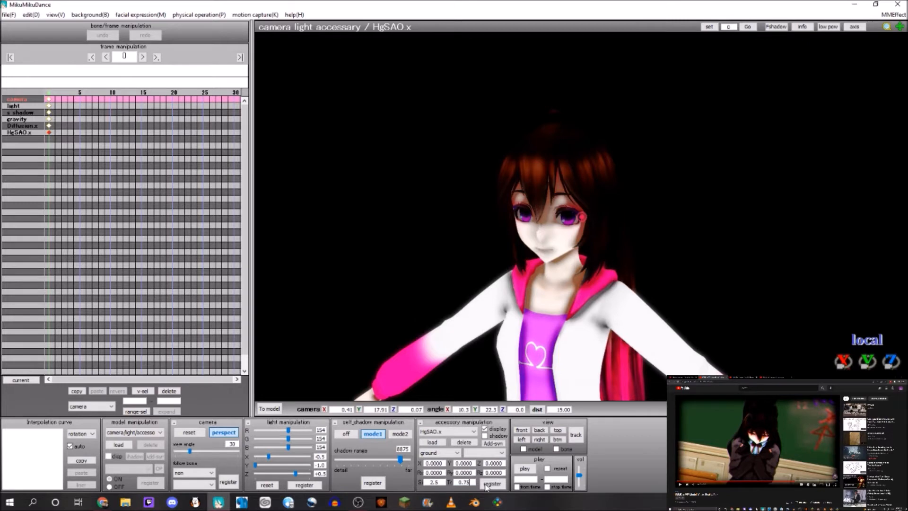
{"action": "left_click", "coordinate": [485, 485]}
{"action": "type", "text": "0.25"}
{"action": "left_click", "coordinate": [497, 486]}
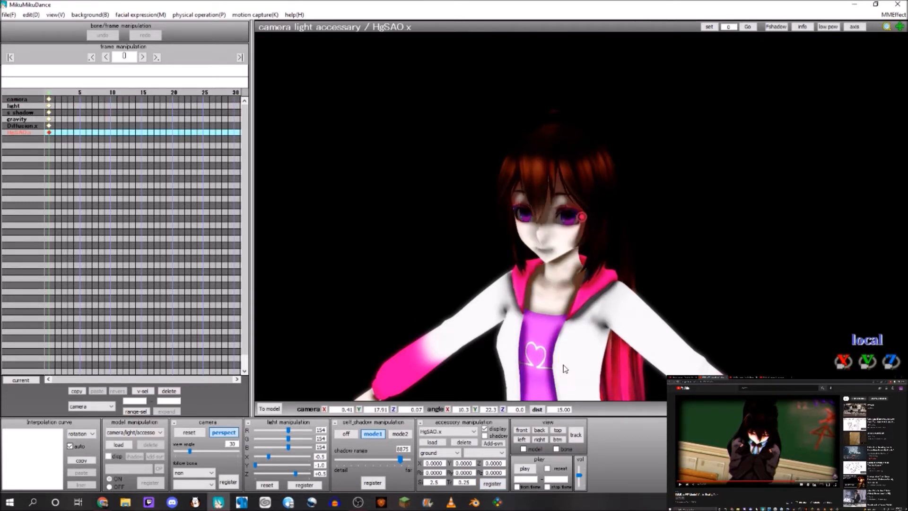
{"action": "right_click_drag", "start_coordinate": [563, 367], "coordinate": [597, 359]}
{"action": "right_click_drag", "start_coordinate": [595, 240], "coordinate": [558, 263]}
{"action": "scroll", "coordinate": [587, 248], "scroll_direction": "down", "scroll_amount": 8}
{"action": "scroll", "coordinate": [589, 249], "scroll_direction": "up", "scroll_amount": 6}
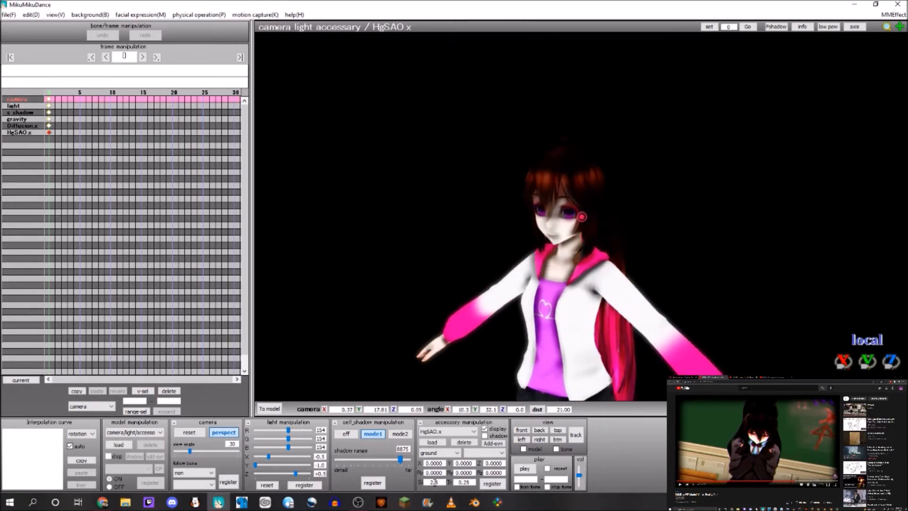
Step: Try several Si values for HgSAO, including 3.75, registering each while facing the model from the front
{"action": "left_click", "coordinate": [493, 483]}
{"action": "right_click_drag", "start_coordinate": [569, 204], "coordinate": [603, 204]}
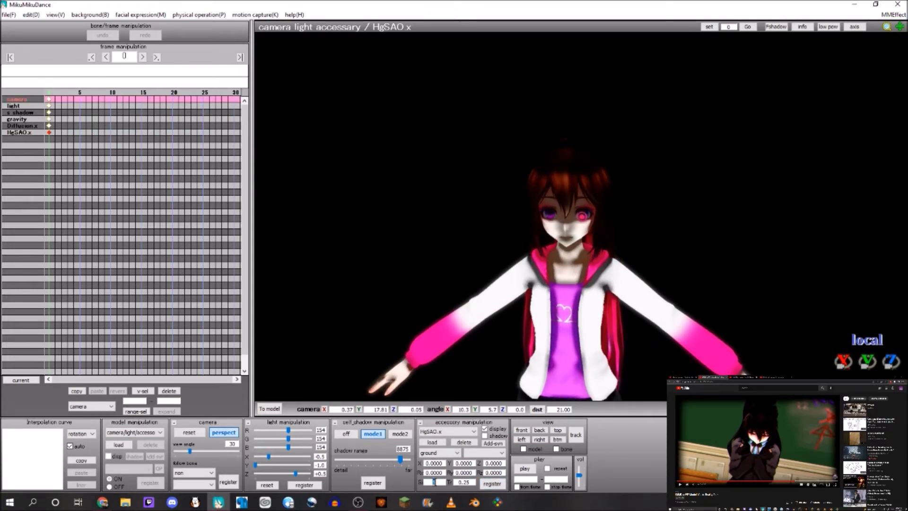
{"action": "left_click", "coordinate": [487, 483]}
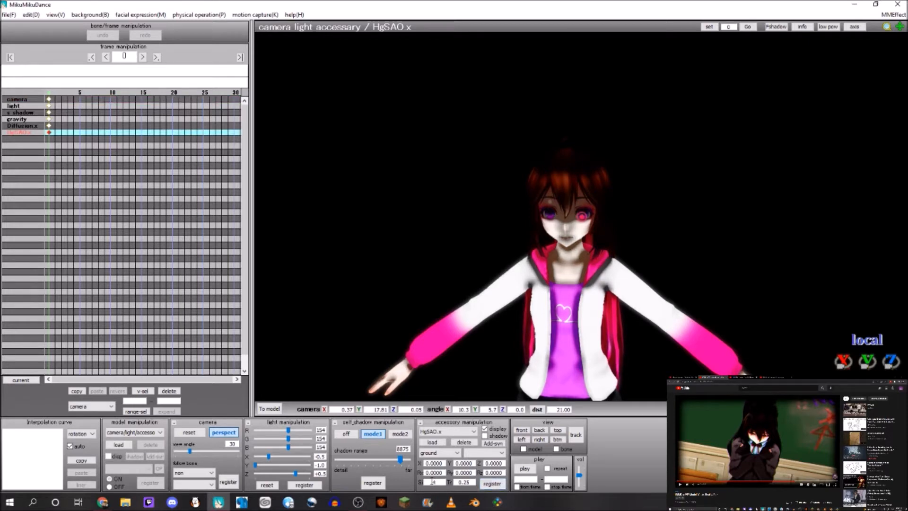
{"action": "type", "text": "3"}
{"action": "left_click", "coordinate": [492, 483]}
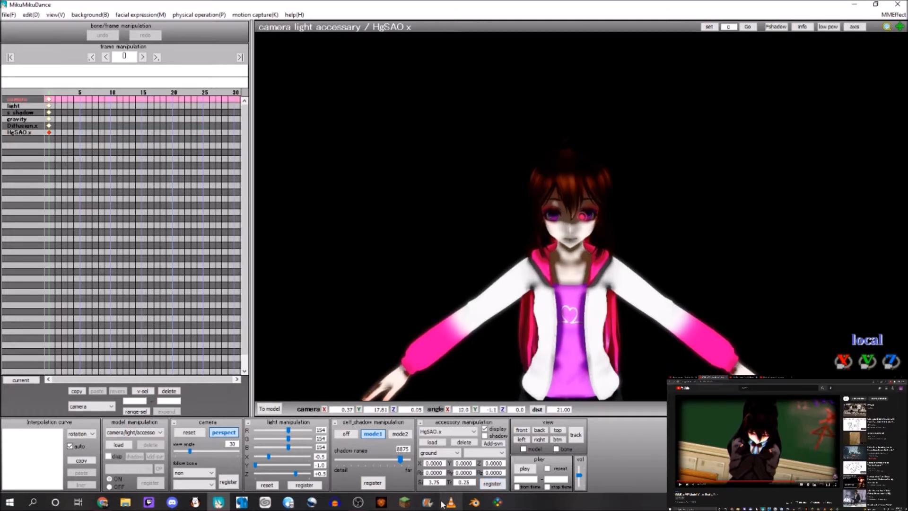
Step: Set HgSAO's Si value to 2, test it with a Tr value of 1 and register Tr at 0.75
{"action": "left_click", "coordinate": [470, 481]}
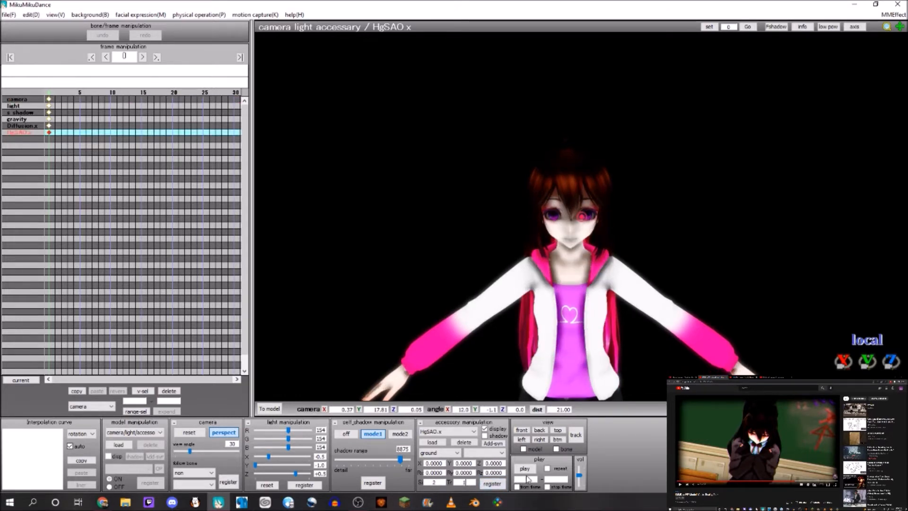
{"action": "left_click", "coordinate": [492, 483]}
{"action": "left_click", "coordinate": [464, 482]}
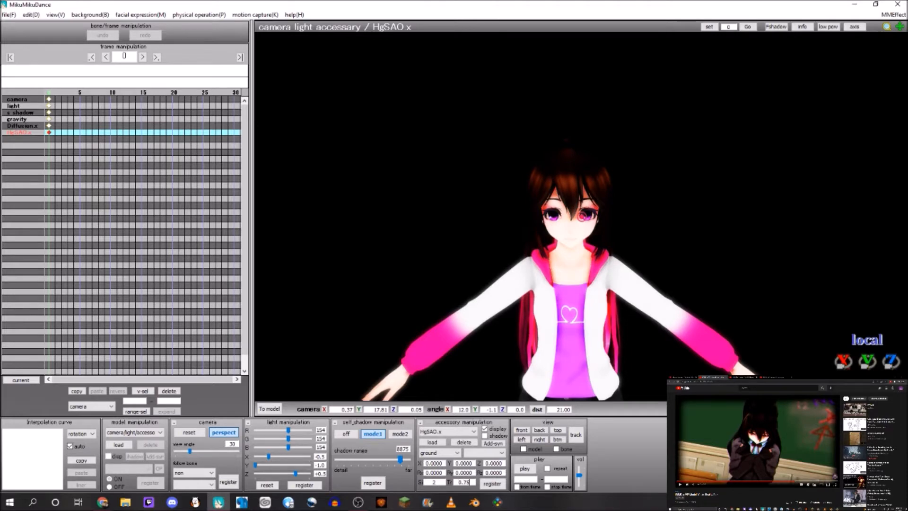
{"action": "left_click", "coordinate": [492, 483]}
Step: Try raising HgSAO's Si value to 4, register it and check the model from an angle
{"action": "left_click", "coordinate": [434, 482]}
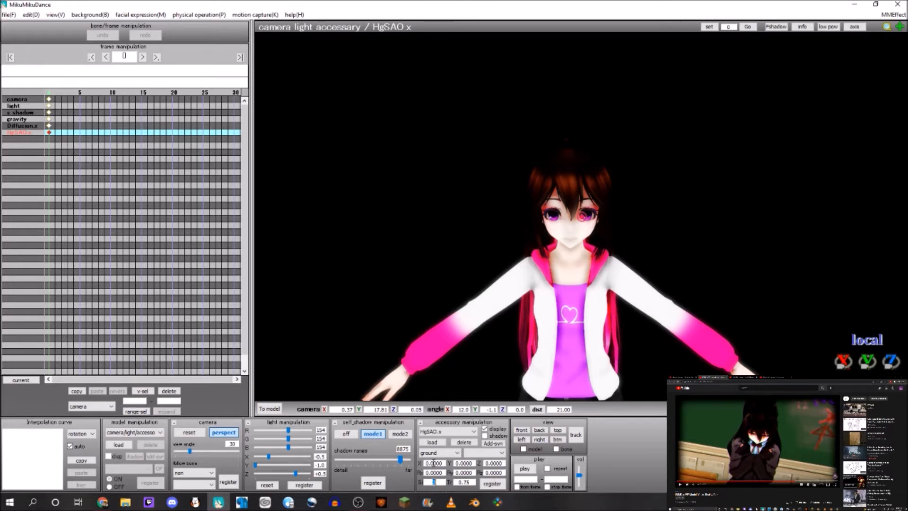
{"action": "left_click", "coordinate": [482, 482]}
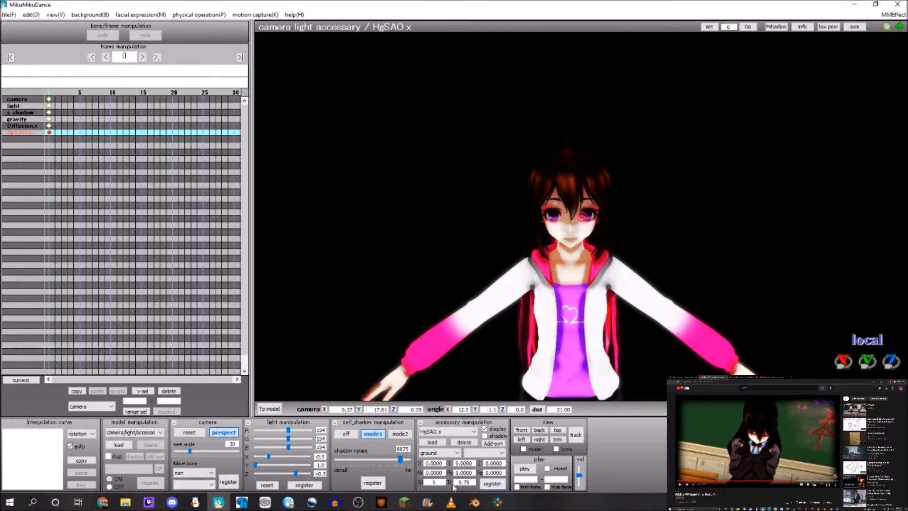
{"action": "left_click", "coordinate": [480, 487]}
{"action": "mouse_move", "coordinate": [551, 333]}
{"action": "right_mouse_down"}
{"action": "mouse_move", "coordinate": [519, 332]}
{"action": "mouse_move", "coordinate": [580, 336]}
{"action": "mouse_move", "coordinate": [544, 322]}
{"action": "right_mouse_up"}
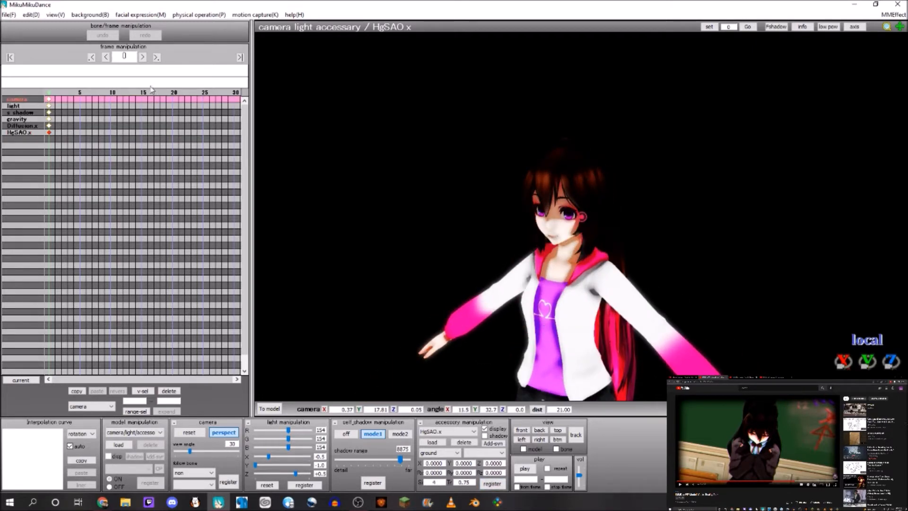
Step: Try moving HgSAO ahead of Diffusion in the accessory order and inspect the effect on the model
{"action": "left_click", "coordinate": [84, 16]}
{"action": "left_click", "coordinate": [107, 27]}
{"action": "left_click", "coordinate": [409, 203]}
{"action": "left_click", "coordinate": [484, 237]}
{"action": "left_click", "coordinate": [481, 296]}
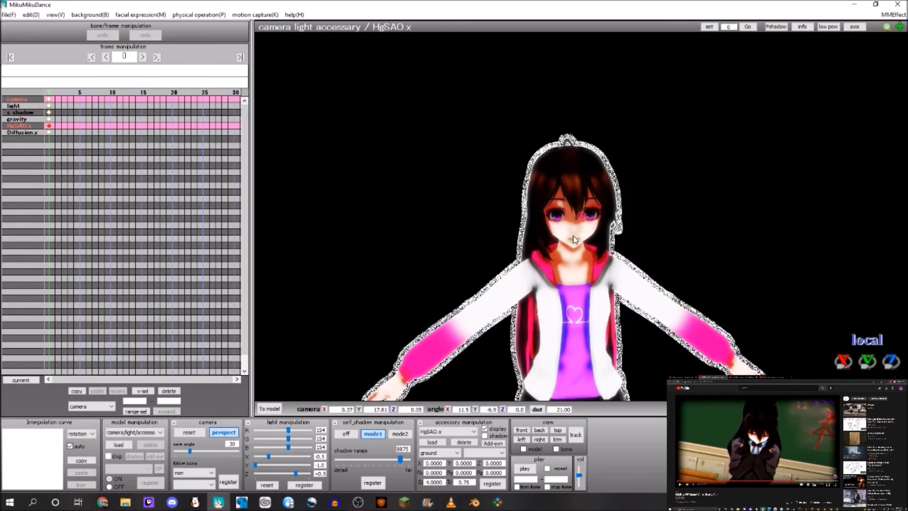
{"action": "right_click_drag", "start_coordinate": [573, 236], "coordinate": [600, 231]}
{"action": "scroll", "coordinate": [600, 231], "scroll_direction": "up", "scroll_amount": 2}
{"action": "right_click_drag", "start_coordinate": [591, 192], "coordinate": [555, 189]}
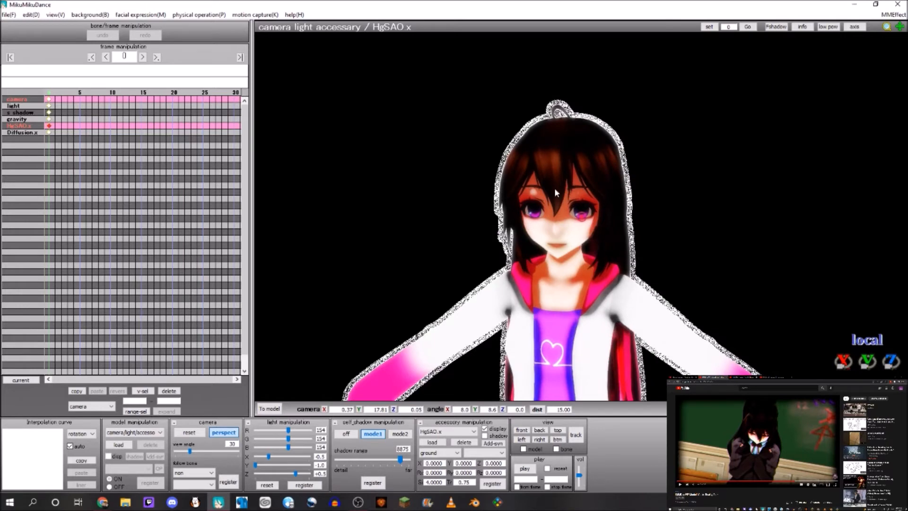
Step: Restore the accessory order with Diffusion ahead of HgSAO and inspect the model again
{"action": "left_click", "coordinate": [89, 14]}
{"action": "left_click", "coordinate": [107, 26]}
{"action": "left_click", "coordinate": [400, 202]}
{"action": "left_click", "coordinate": [484, 237]}
{"action": "left_click", "coordinate": [481, 296]}
{"action": "right_click_drag", "start_coordinate": [478, 271], "coordinate": [582, 245]}
{"action": "scroll", "coordinate": [540, 243], "scroll_direction": "down", "scroll_amount": 8}
{"action": "scroll", "coordinate": [540, 243], "scroll_direction": "up", "scroll_amount": 4}
{"action": "scroll", "coordinate": [582, 245], "scroll_direction": "up", "scroll_amount": 2}
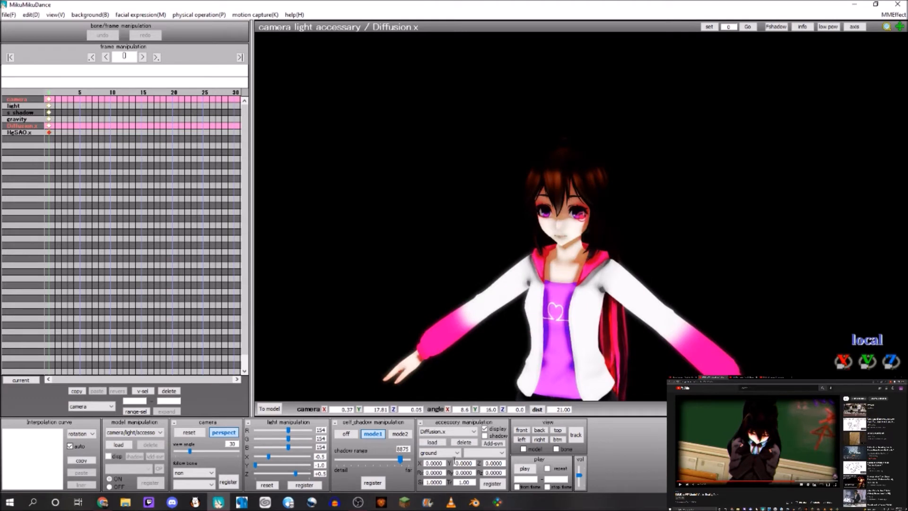
{"action": "left_click", "coordinate": [429, 442]}
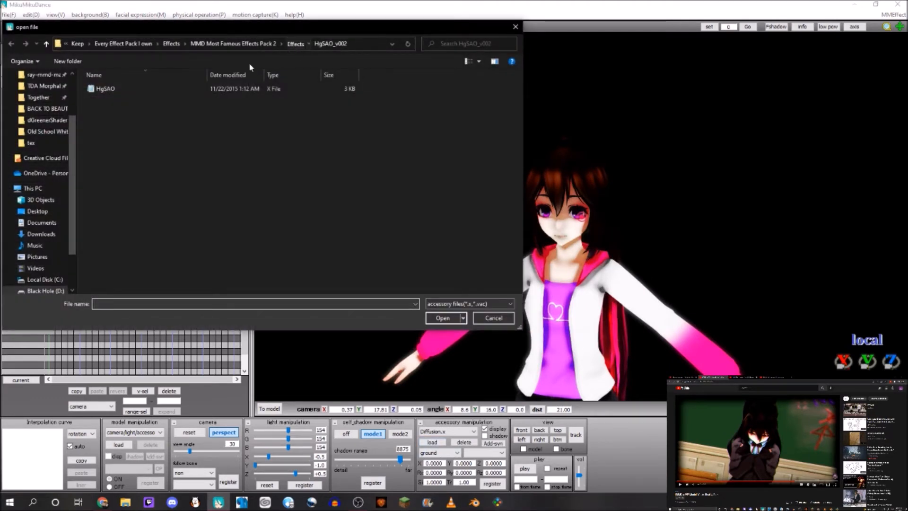
{"action": "left_click", "coordinate": [295, 44]}
{"action": "scroll", "coordinate": [168, 201], "scroll_direction": "down", "scroll_amount": 15}
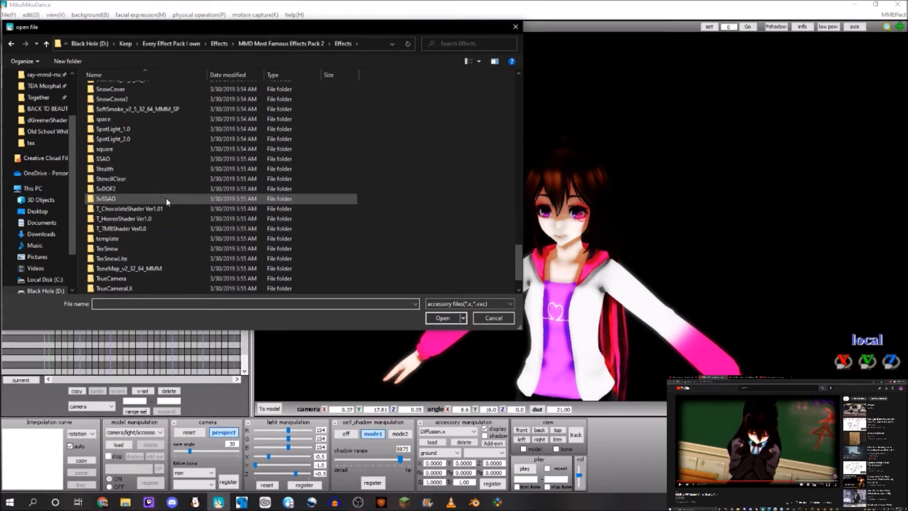
{"action": "scroll", "coordinate": [166, 198], "scroll_direction": "down", "scroll_amount": 1}
{"action": "left_click", "coordinate": [492, 303]}
{"action": "left_click", "coordinate": [492, 303]}
{"action": "left_click", "coordinate": [491, 318]}
Step: Load the Diffusion accessory from the Diffusion6 effect folder and inspect the glow on the model from several angles
{"action": "scroll", "coordinate": [604, 210], "scroll_direction": "up", "scroll_amount": 9}
{"action": "right_click_drag", "start_coordinate": [574, 189], "coordinate": [618, 198]}
{"action": "scroll", "coordinate": [618, 198], "scroll_direction": "down", "scroll_amount": 5}
{"action": "left_click", "coordinate": [432, 443]}
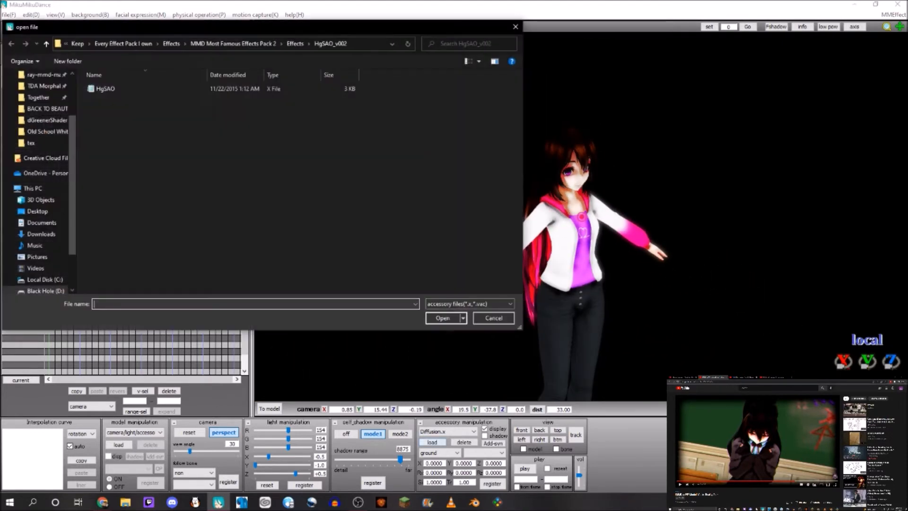
{"action": "left_click", "coordinate": [295, 43]}
{"action": "scroll", "coordinate": [172, 172], "scroll_direction": "down", "scroll_amount": 5}
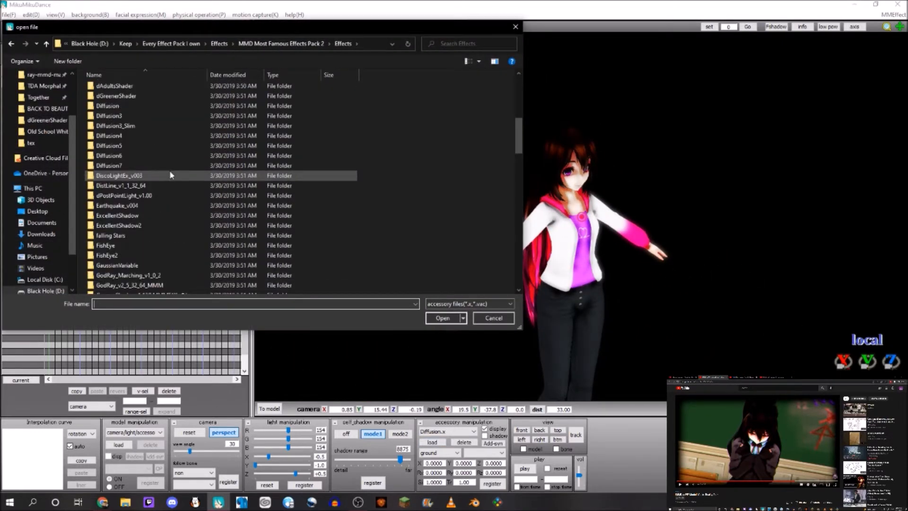
{"action": "double_click", "coordinate": [163, 156]}
{"action": "double_click", "coordinate": [134, 90]}
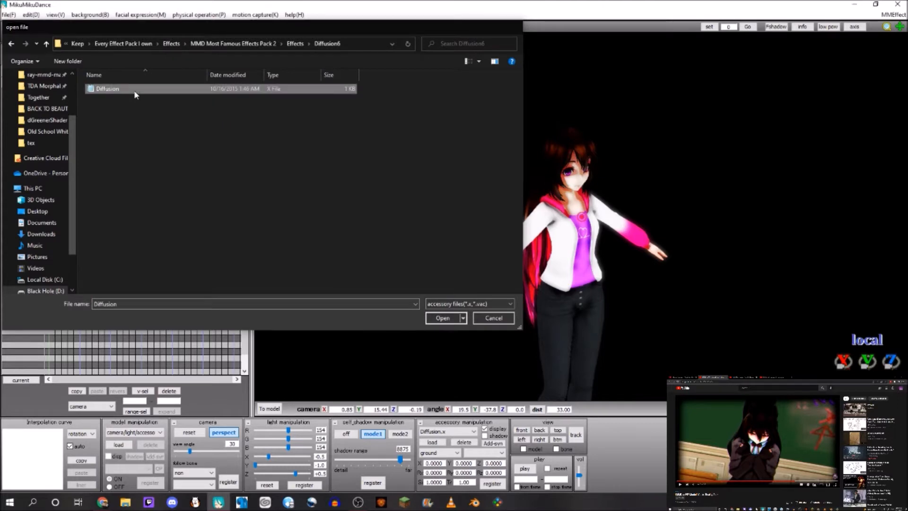
{"action": "right_click_drag", "start_coordinate": [420, 298], "coordinate": [524, 256]}
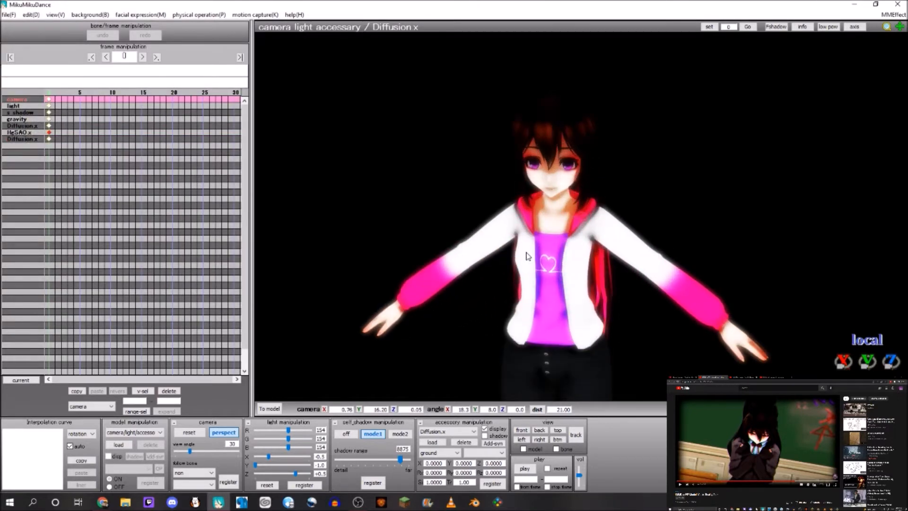
{"action": "right_click_drag", "start_coordinate": [598, 235], "coordinate": [636, 228]}
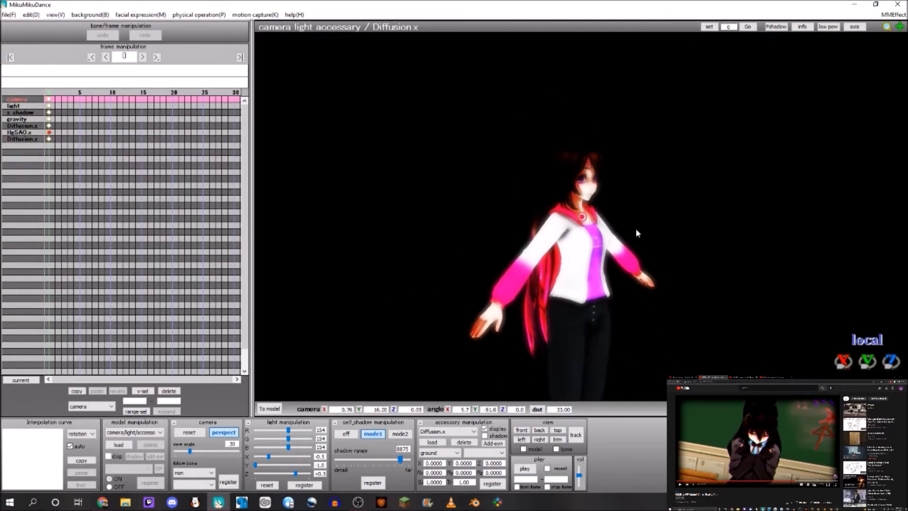
{"action": "middle_click_drag", "start_coordinate": [635, 228], "coordinate": [632, 235]}
{"action": "scroll", "coordinate": [633, 235], "scroll_direction": "up", "scroll_amount": 4}
Step: Load the o_SSAO accessory from the o_SSAO_v0_5 folder of the effects pack
{"action": "right_click_drag", "start_coordinate": [633, 235], "coordinate": [420, 297]}
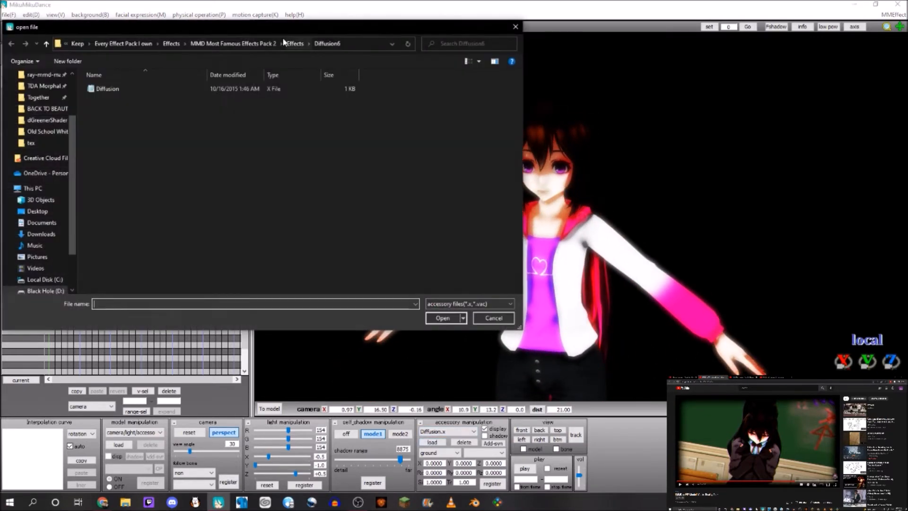
{"action": "left_click", "coordinate": [294, 44]}
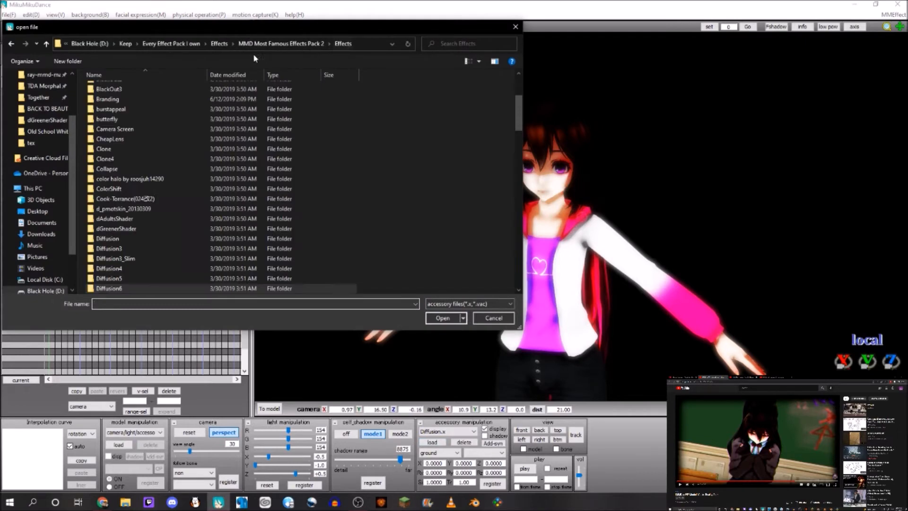
{"action": "scroll", "coordinate": [213, 178], "scroll_direction": "down", "scroll_amount": 4}
{"action": "scroll", "coordinate": [213, 180], "scroll_direction": "down", "scroll_amount": 15}
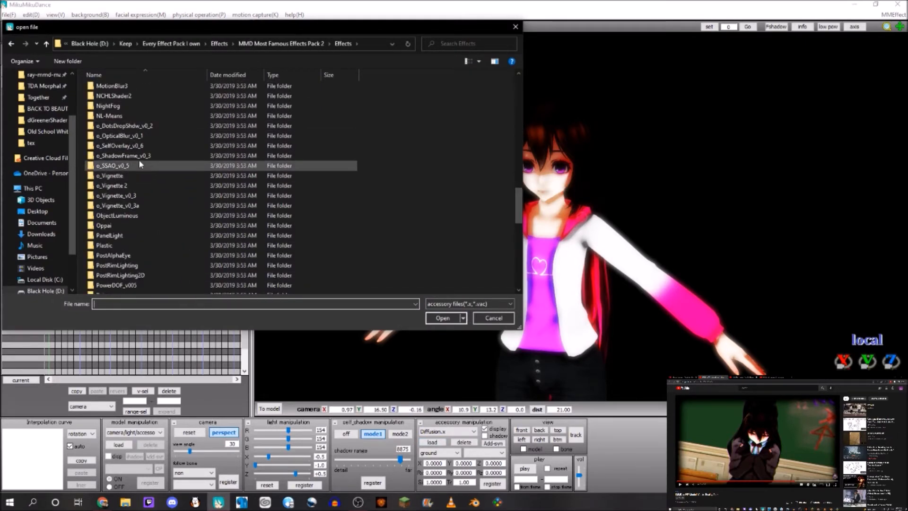
{"action": "left_click", "coordinate": [113, 167]}
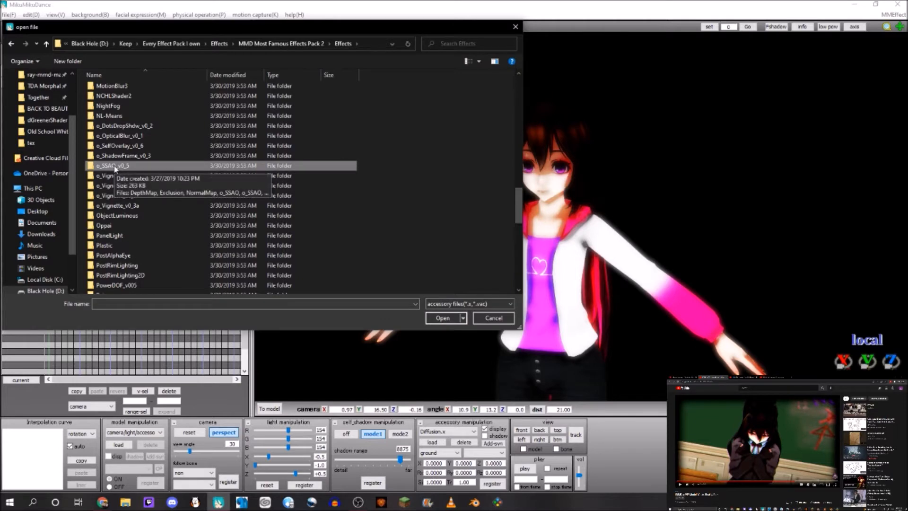
{"action": "double_click", "coordinate": [113, 168]}
{"action": "double_click", "coordinate": [106, 89]}
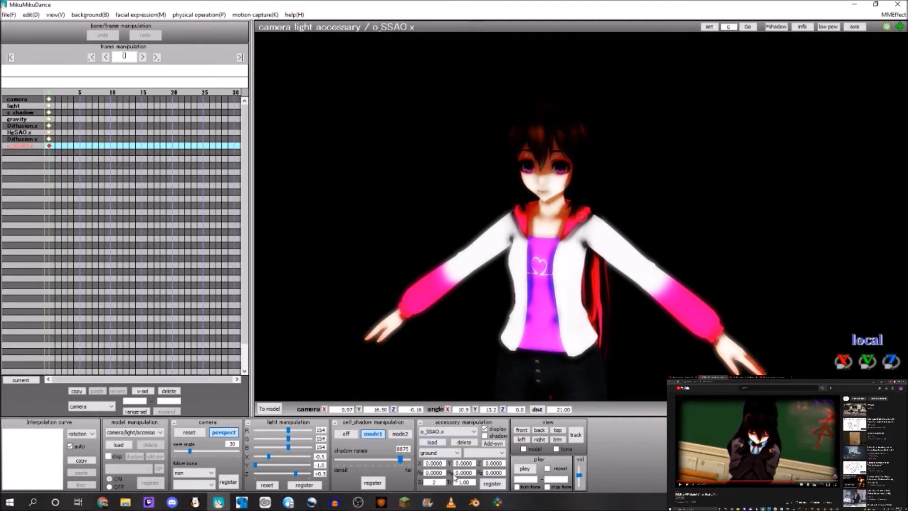
Step: Register o_SSAO with an Si value of 2 and toggle its display on and off to compare the shading
{"action": "left_click", "coordinate": [485, 428]}
{"action": "left_click", "coordinate": [485, 428]}
{"action": "left_click", "coordinate": [485, 428]}
{"action": "left_click", "coordinate": [485, 428]}
{"action": "left_click", "coordinate": [485, 428]}
{"action": "left_click", "coordinate": [485, 428]}
{"action": "left_click", "coordinate": [489, 483]}
{"action": "mouse_move", "coordinate": [522, 244]}
{"action": "right_mouse_down"}
{"action": "mouse_move", "coordinate": [558, 243]}
{"action": "mouse_move", "coordinate": [533, 259]}
{"action": "mouse_move", "coordinate": [522, 245]}
{"action": "right_mouse_up"}
Step: Register HgSAO with an Si value of 2 and again with 2.5, and compare the shading from several distances
{"action": "left_click", "coordinate": [473, 431]}
{"action": "left_click", "coordinate": [440, 446]}
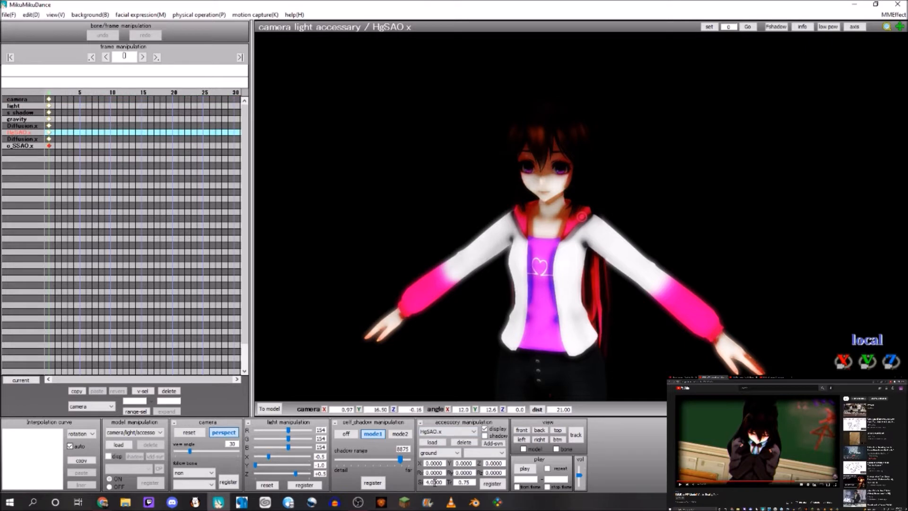
{"action": "left_click", "coordinate": [490, 485]}
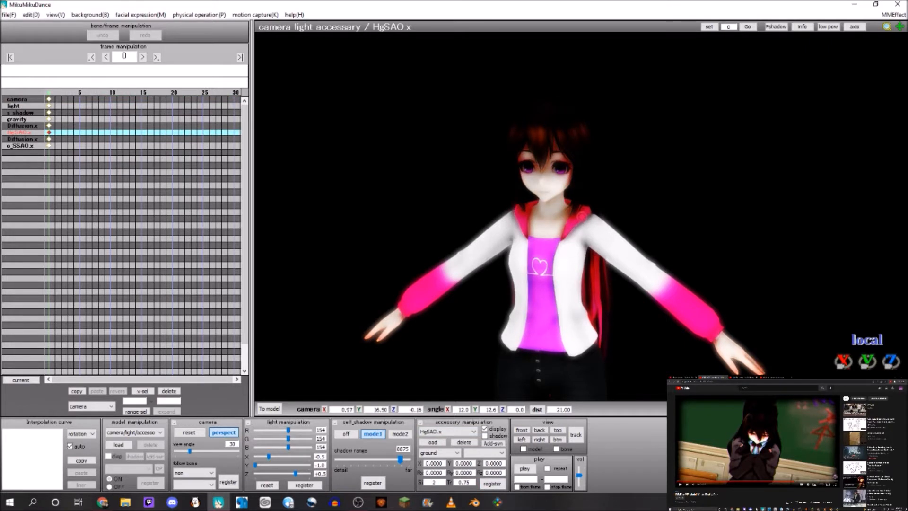
{"action": "scroll", "coordinate": [535, 247], "scroll_direction": "up", "scroll_amount": 2}
{"action": "left_click", "coordinate": [489, 484]}
{"action": "scroll", "coordinate": [503, 245], "scroll_direction": "down", "scroll_amount": 4}
{"action": "right_click_drag", "start_coordinate": [503, 246], "coordinate": [556, 250]}
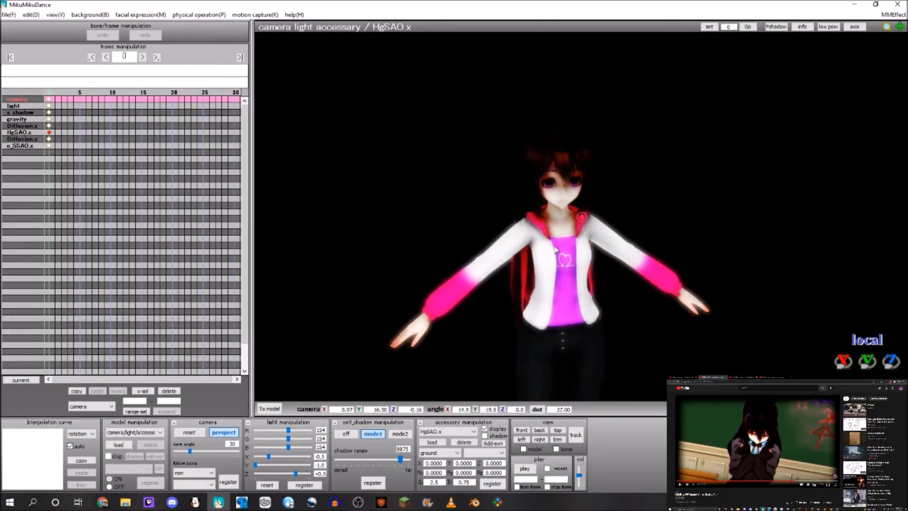
{"action": "scroll", "coordinate": [503, 241], "scroll_direction": "down", "scroll_amount": 4}
{"action": "right_click_drag", "start_coordinate": [502, 241], "coordinate": [561, 238]}
{"action": "middle_click_drag", "start_coordinate": [561, 234], "coordinate": [567, 215]}
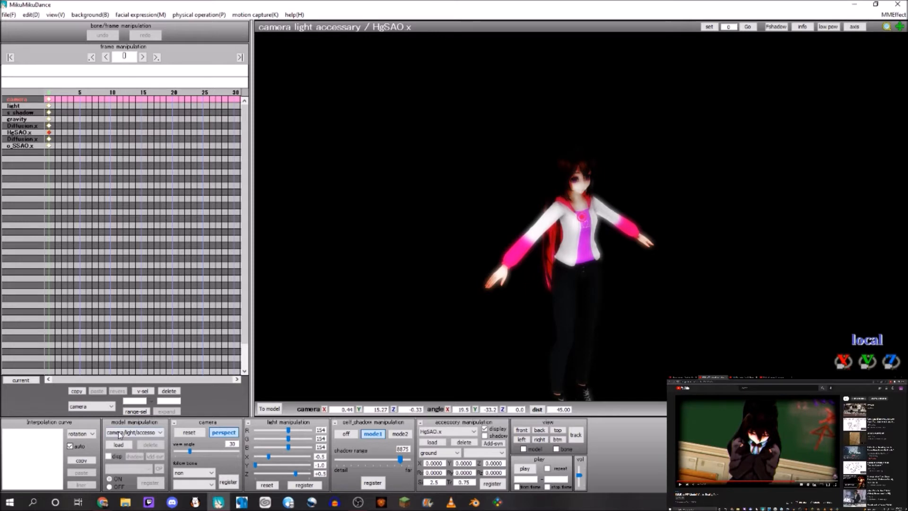
Step: Select the Lori model and bring up the Motions folder for loading motion data
{"action": "left_click", "coordinate": [119, 432]}
{"action": "left_click", "coordinate": [123, 447]}
{"action": "left_click", "coordinate": [8, 15]}
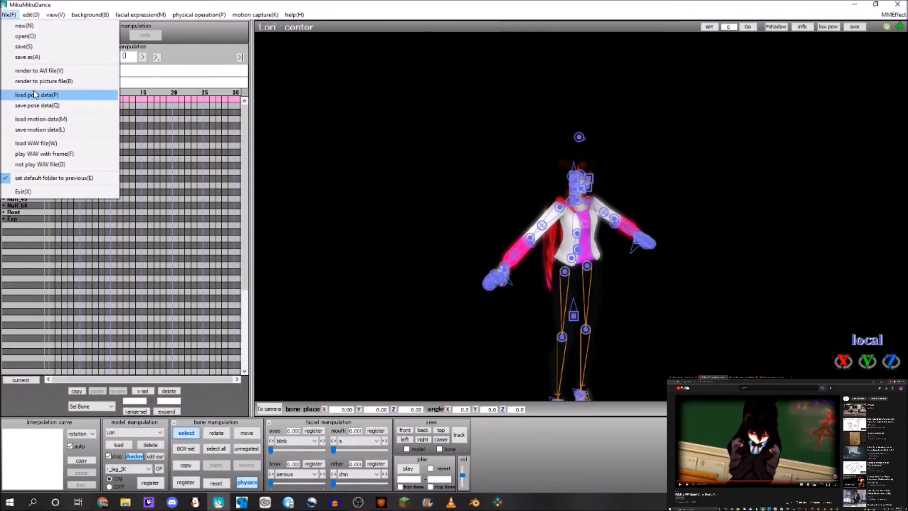
{"action": "left_click", "coordinate": [40, 119]}
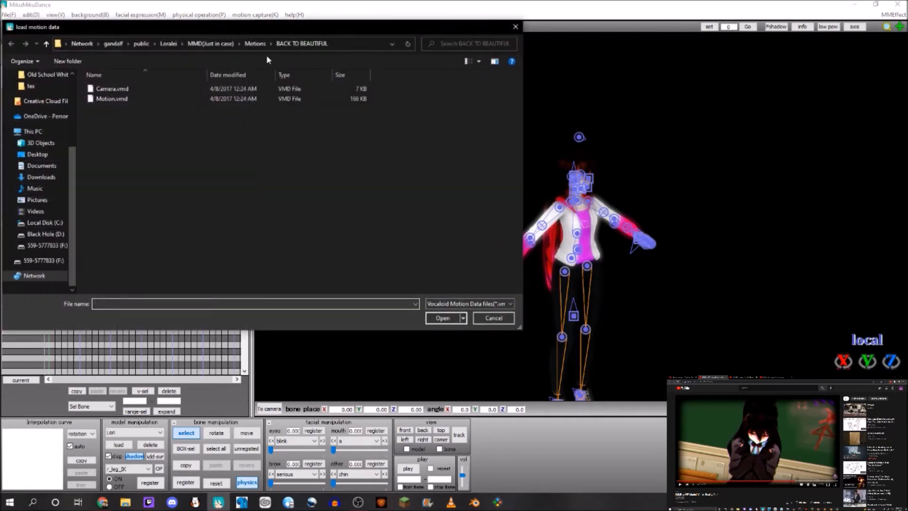
{"action": "left_click", "coordinate": [255, 44]}
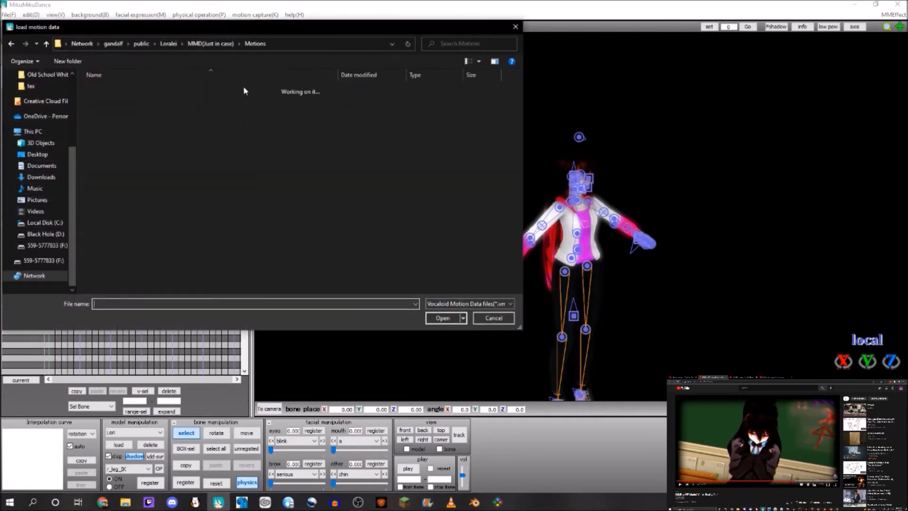
Step: Load motion.vmd from the Broken motion folder onto the model, accepting registration of matching bone names only
{"action": "scroll", "coordinate": [186, 197], "scroll_direction": "down", "scroll_amount": 5}
{"action": "scroll", "coordinate": [186, 197], "scroll_direction": "up", "scroll_amount": 3}
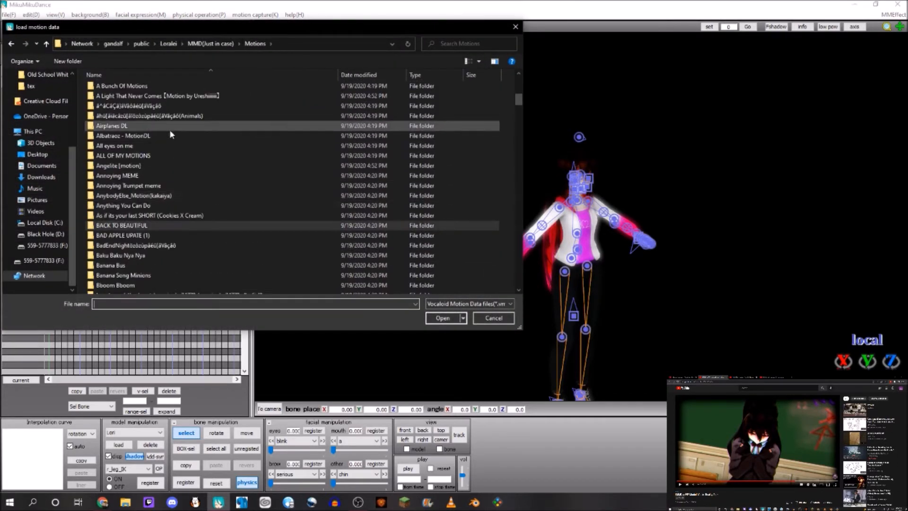
{"action": "scroll", "coordinate": [211, 169], "scroll_direction": "down", "scroll_amount": 8}
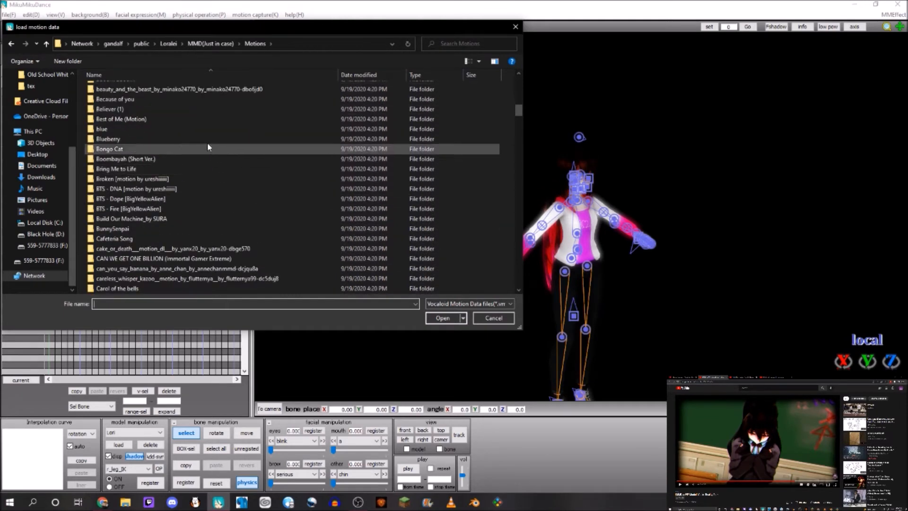
{"action": "scroll", "coordinate": [209, 153], "scroll_direction": "down", "scroll_amount": 1}
{"action": "scroll", "coordinate": [209, 147], "scroll_direction": "down", "scroll_amount": 2}
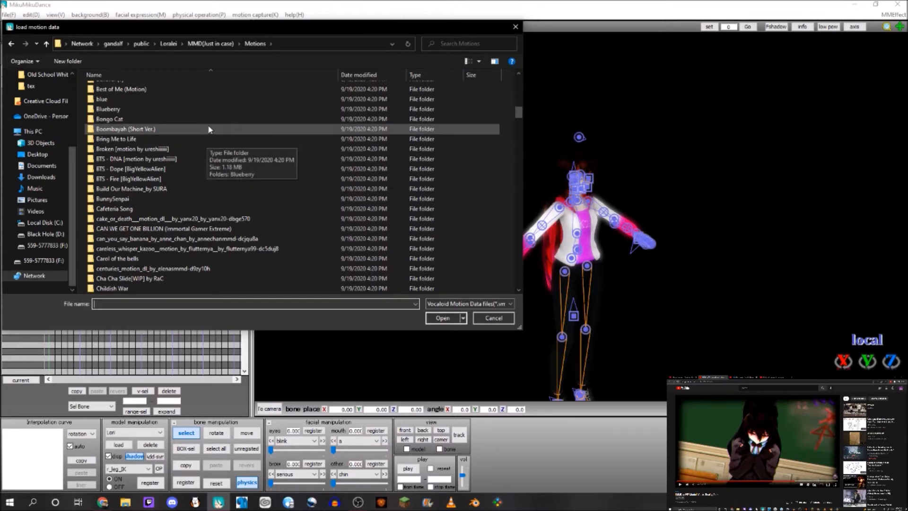
{"action": "scroll", "coordinate": [208, 150], "scroll_direction": "up", "scroll_amount": 1}
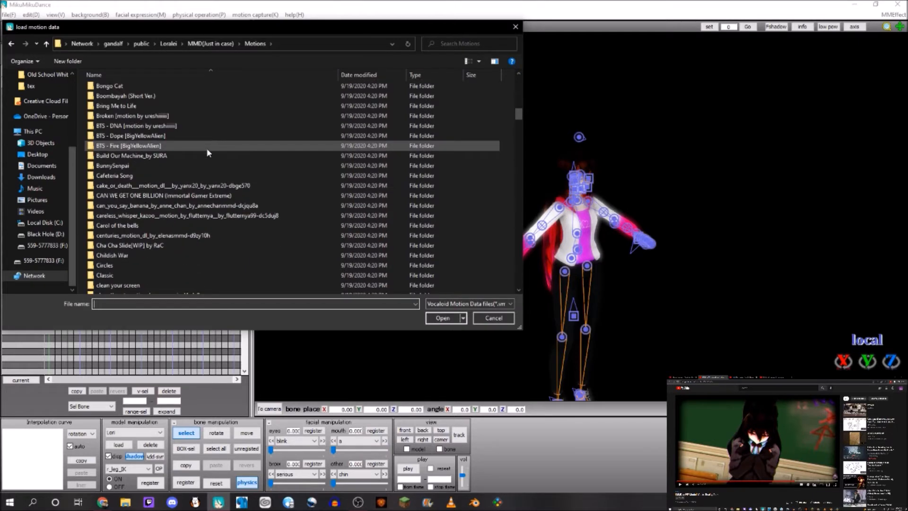
{"action": "double_click", "coordinate": [199, 115]}
{"action": "left_click", "coordinate": [120, 100]}
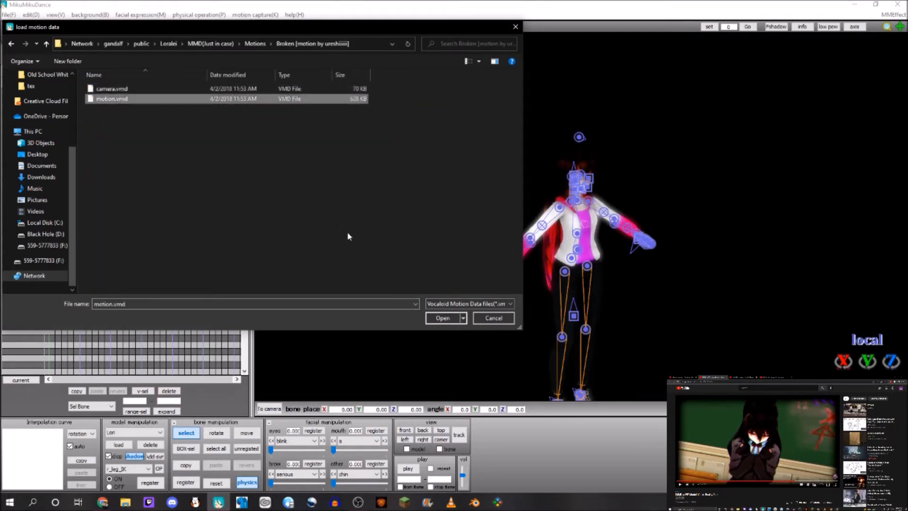
{"action": "key", "text": "Return"}
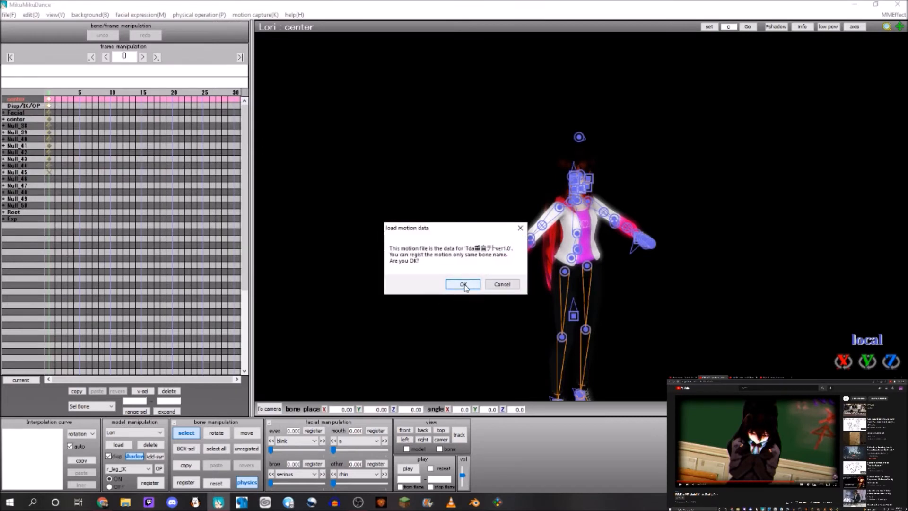
{"action": "left_click", "coordinate": [464, 283]}
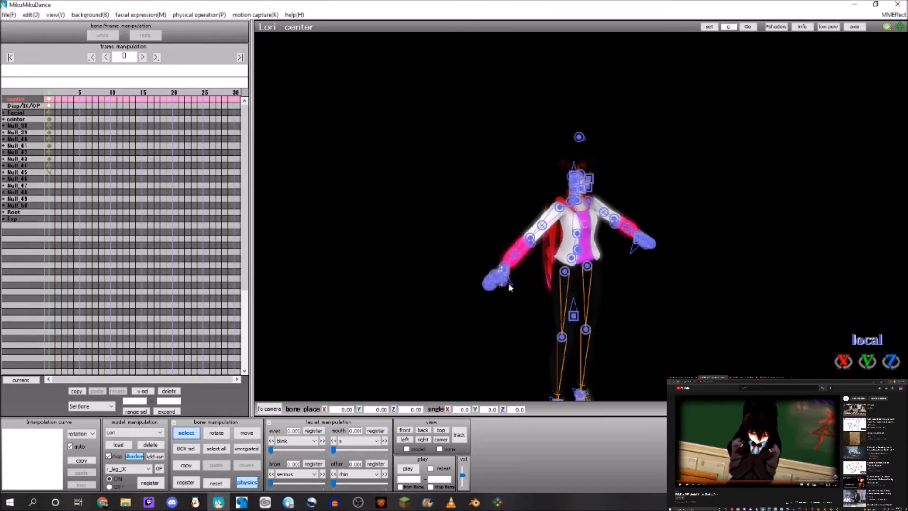
Step: Switch to camera/light/accessory editing and briefly play the dance motion
{"action": "left_click", "coordinate": [140, 432]}
{"action": "left_click", "coordinate": [133, 441]}
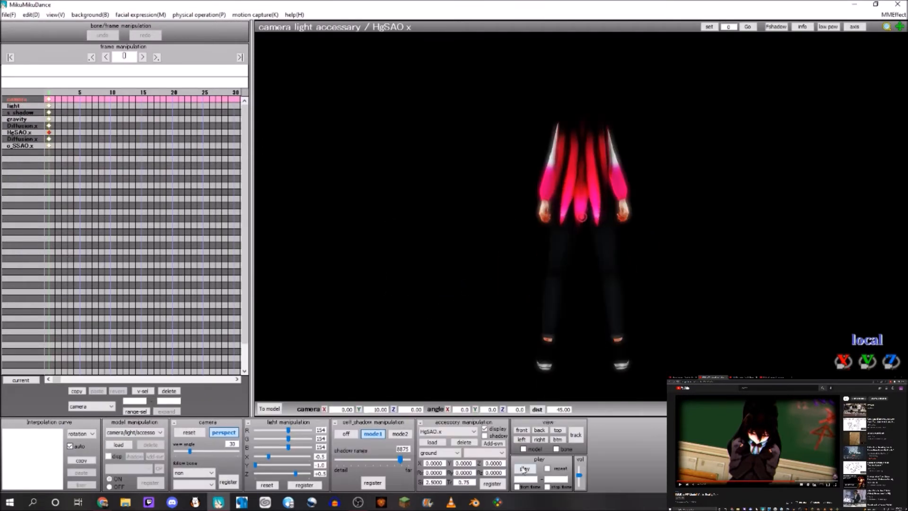
{"action": "left_click", "coordinate": [524, 469]}
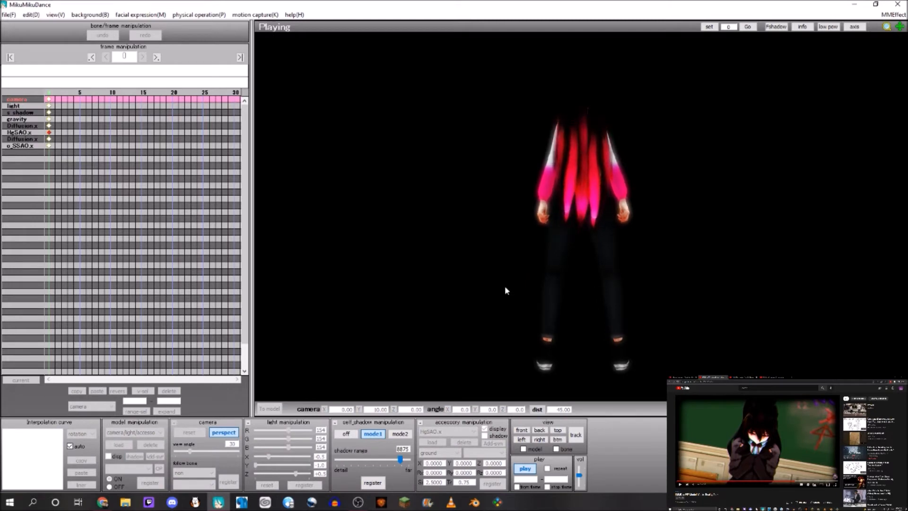
{"action": "left_click", "coordinate": [521, 473]}
Step: Load camera.vmd from the Broken motion folder as the camera motion
{"action": "left_click", "coordinate": [9, 15]}
{"action": "left_click", "coordinate": [37, 118]}
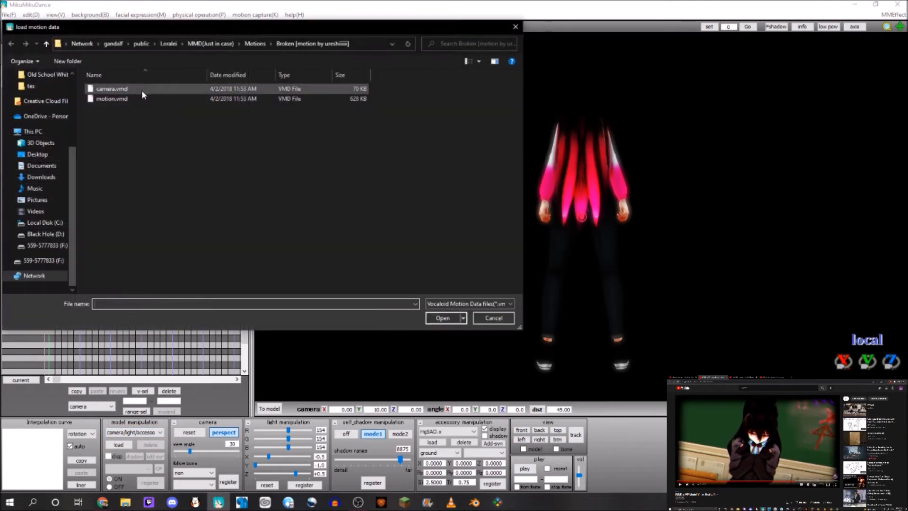
{"action": "double_click", "coordinate": [141, 90]}
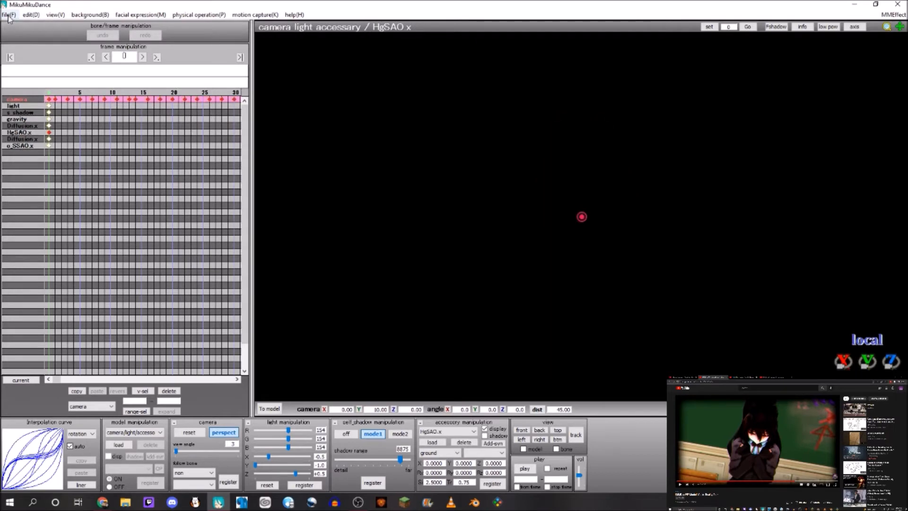
{"action": "left_click", "coordinate": [8, 15]}
{"action": "left_click", "coordinate": [481, 275]}
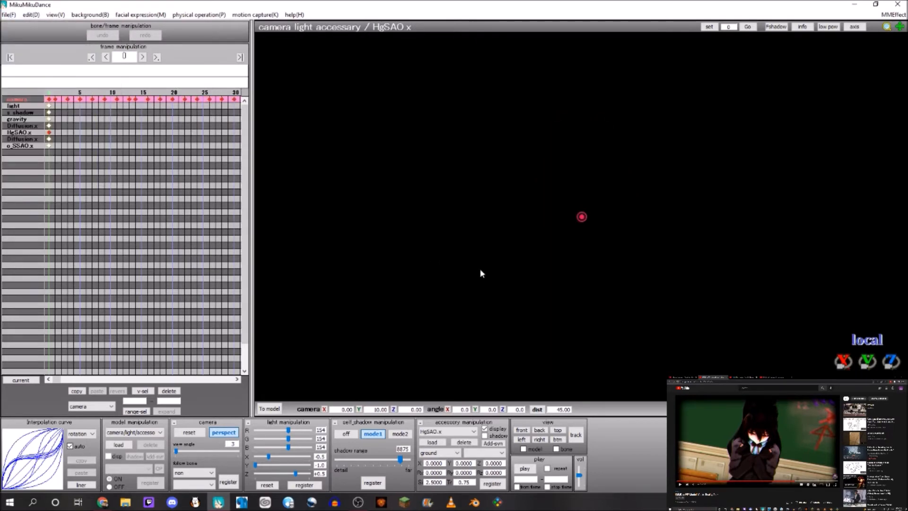
Step: Play the animation with its camera motion, stop it, and frame the model's upper body
{"action": "left_click", "coordinate": [524, 468]}
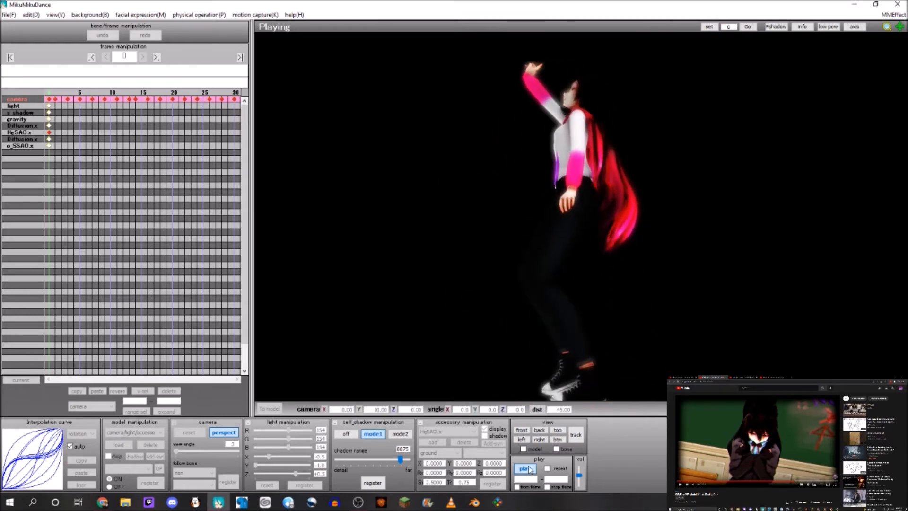
{"action": "left_click", "coordinate": [526, 467]}
{"action": "scroll", "coordinate": [529, 260], "scroll_direction": "down", "scroll_amount": 5}
{"action": "middle_click_drag", "start_coordinate": [531, 171], "coordinate": [562, 291]}
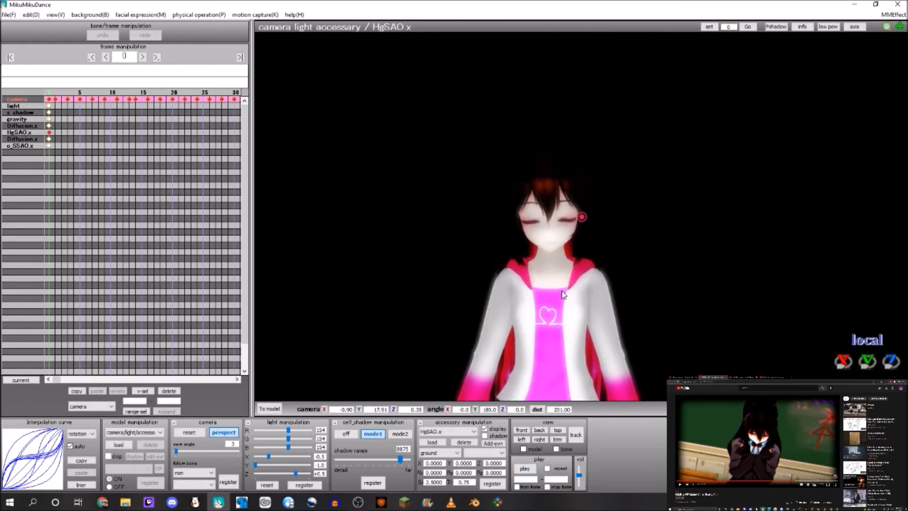
Step: Register the gravity setting at frame 0 and replay the animation to check the physics
{"action": "left_click", "coordinate": [196, 15]}
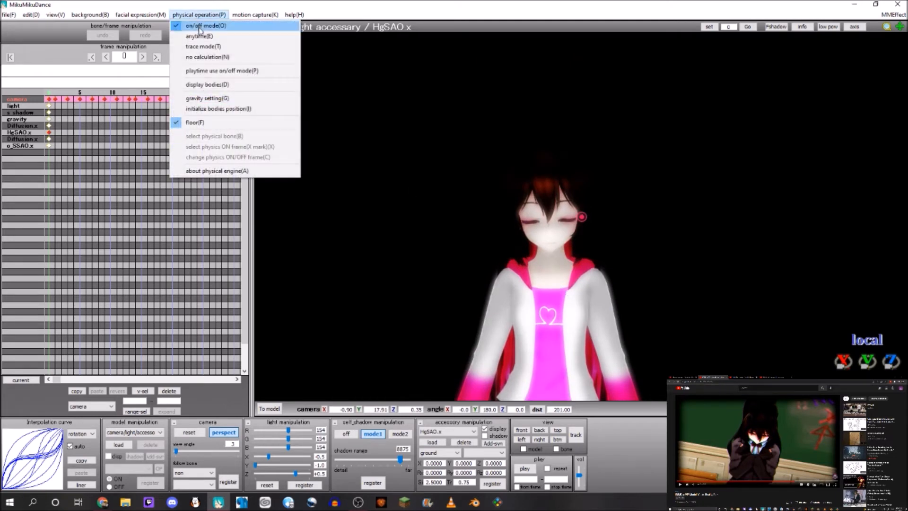
{"action": "left_click", "coordinate": [207, 98]}
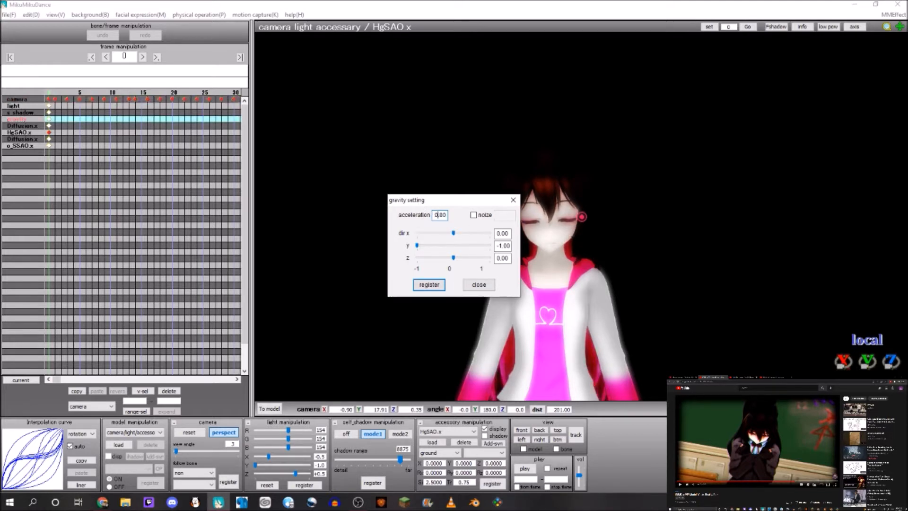
{"action": "left_click", "coordinate": [429, 284]}
{"action": "left_click", "coordinate": [525, 468]}
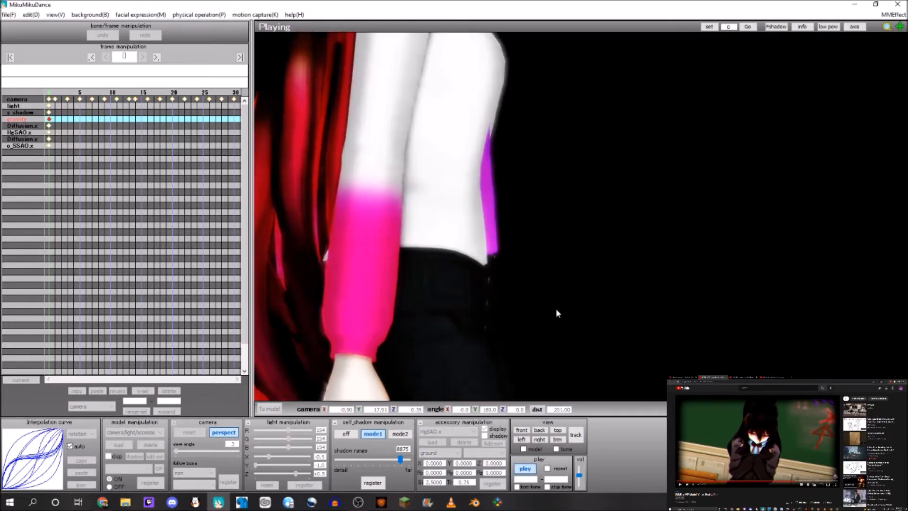
{"action": "scroll", "coordinate": [515, 245], "scroll_direction": "down", "scroll_amount": 3}
{"action": "middle_click_drag", "start_coordinate": [520, 246], "coordinate": [519, 284]}
Step: Try moving the first Diffusion accessory below HgSAO in the accessory drawing order
{"action": "left_click", "coordinate": [450, 432]}
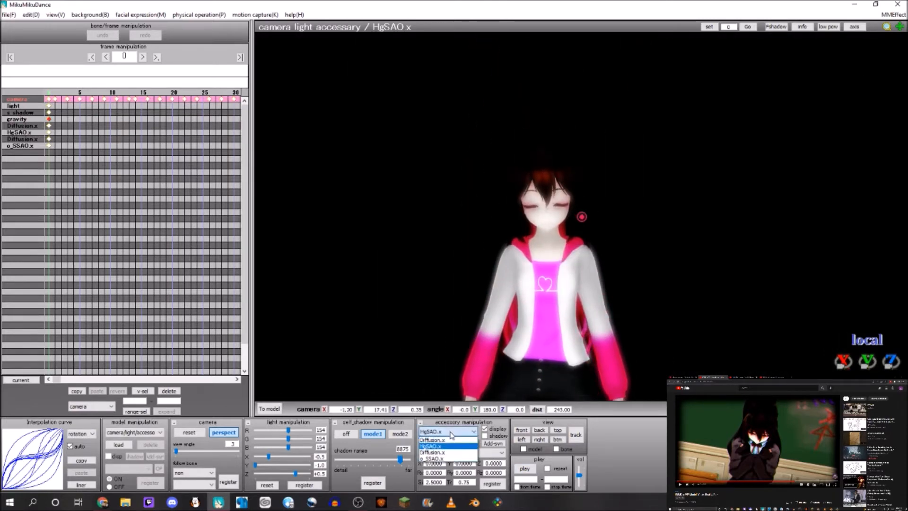
{"action": "left_click", "coordinate": [445, 438]}
{"action": "left_click", "coordinate": [79, 15]}
{"action": "left_click", "coordinate": [105, 25]}
{"action": "left_click", "coordinate": [413, 194]}
{"action": "left_click", "coordinate": [502, 240]}
{"action": "left_click", "coordinate": [481, 297]}
Step: Move the first Diffusion accessory back above HgSAO in the accessory drawing order
{"action": "left_click", "coordinate": [108, 15]}
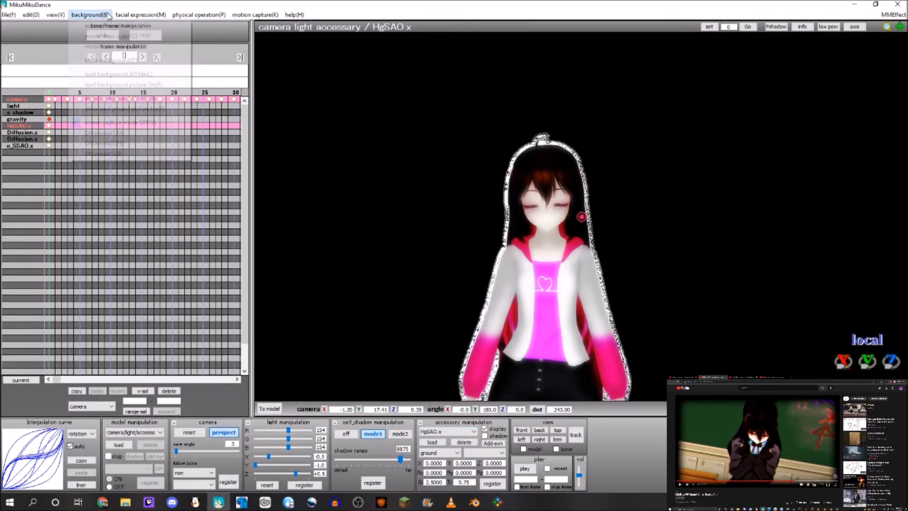
{"action": "left_click", "coordinate": [106, 25]}
{"action": "left_click", "coordinate": [402, 202]}
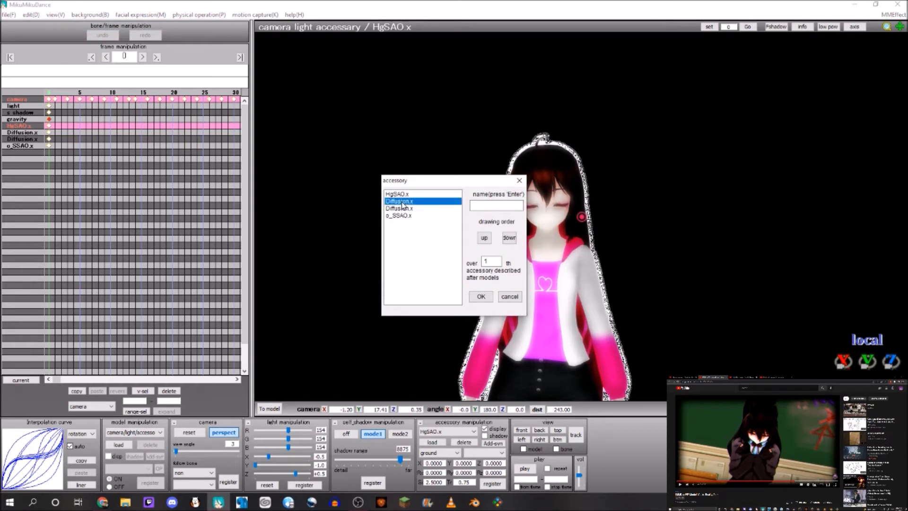
{"action": "left_click", "coordinate": [484, 238]}
{"action": "left_click", "coordinate": [481, 296]}
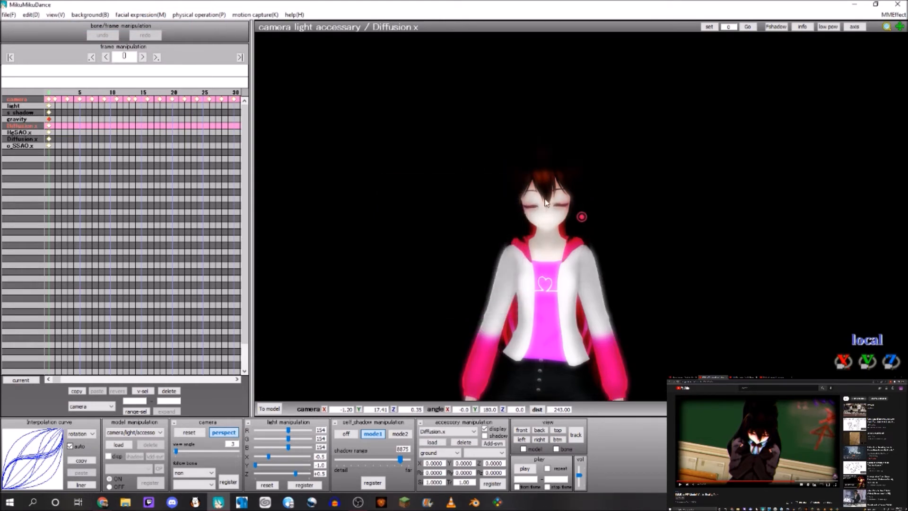
{"action": "scroll", "coordinate": [563, 178], "scroll_direction": "down", "scroll_amount": 5}
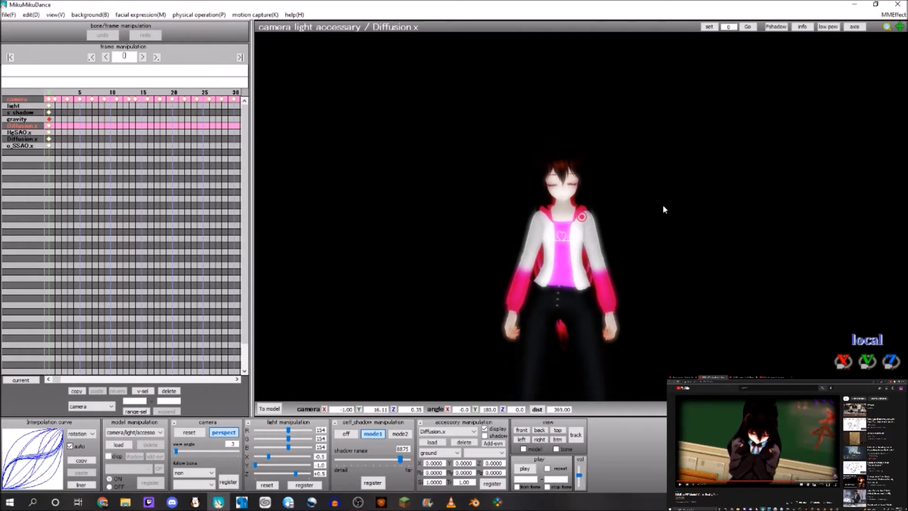
{"action": "left_click", "coordinate": [90, 14]}
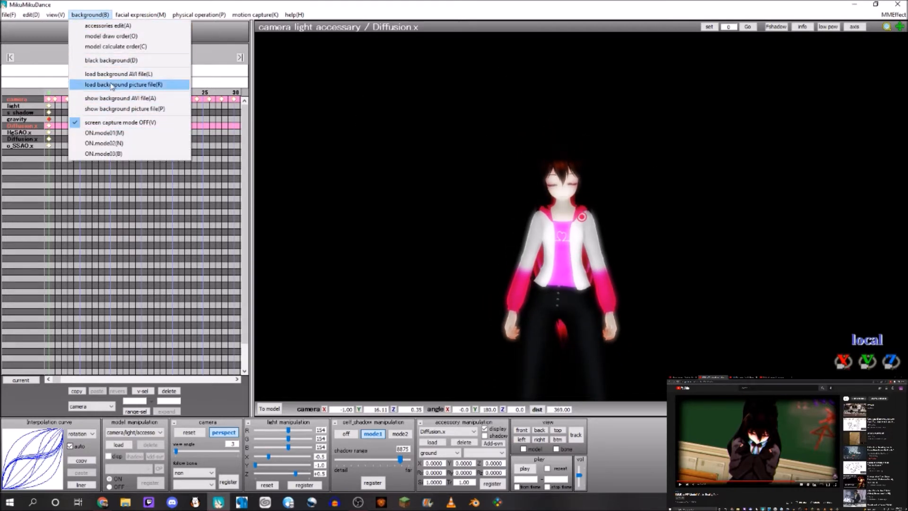
{"action": "left_click", "coordinate": [636, 124]}
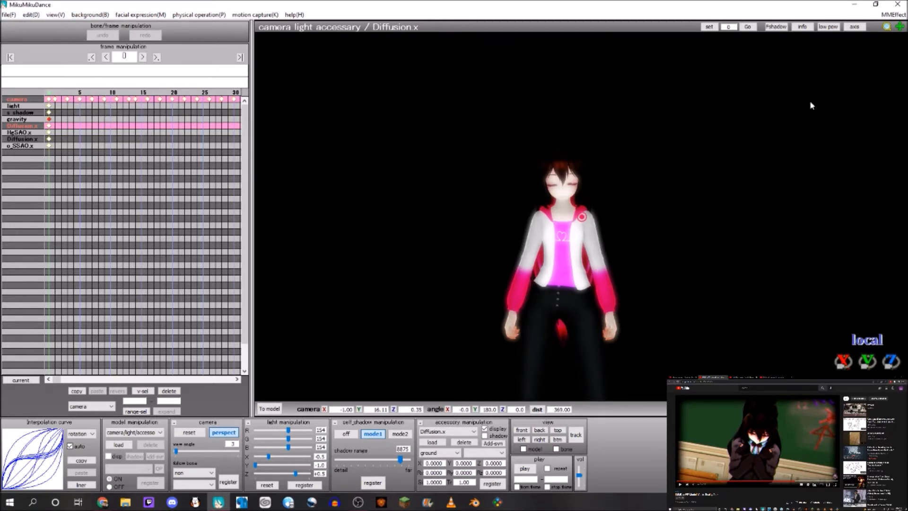
Step: Load the ColorShift accessory from the Effects folder of MMD Most Famous Effects Pack 2
{"action": "left_click", "coordinate": [432, 442]}
{"action": "left_click", "coordinate": [299, 43]}
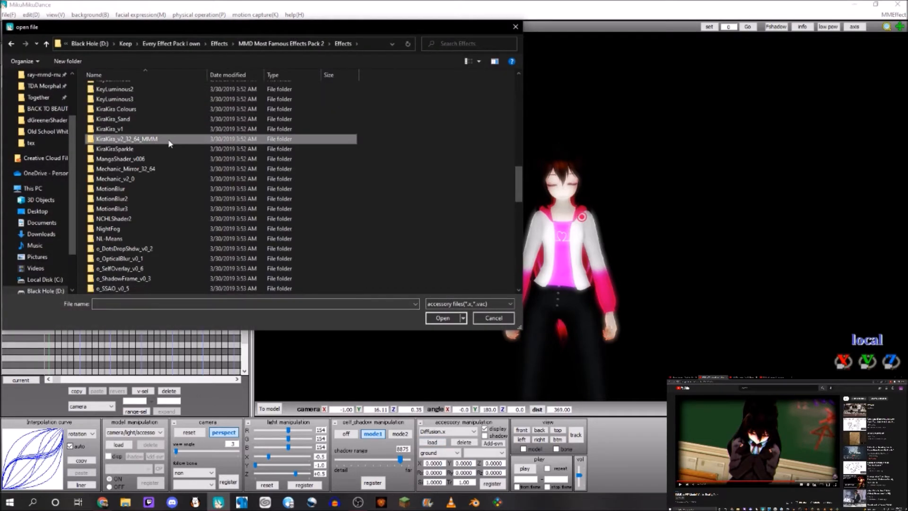
{"action": "scroll", "coordinate": [169, 143], "scroll_direction": "up", "scroll_amount": 10}
{"action": "double_click", "coordinate": [154, 144]}
{"action": "double_click", "coordinate": [129, 89]}
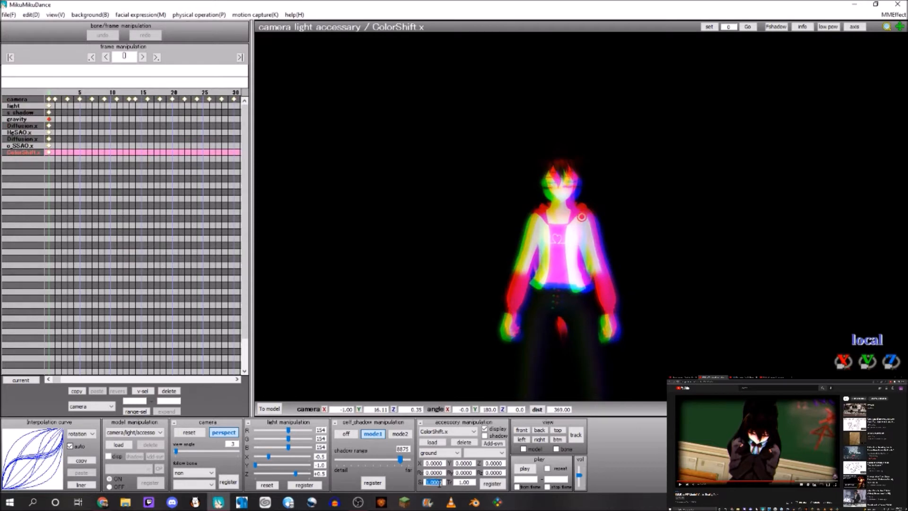
Step: Register ColorShift with an Si value of 0.1 and Tr of 0.10, and inspect the colour fringing from near and far
{"action": "left_click", "coordinate": [492, 483]}
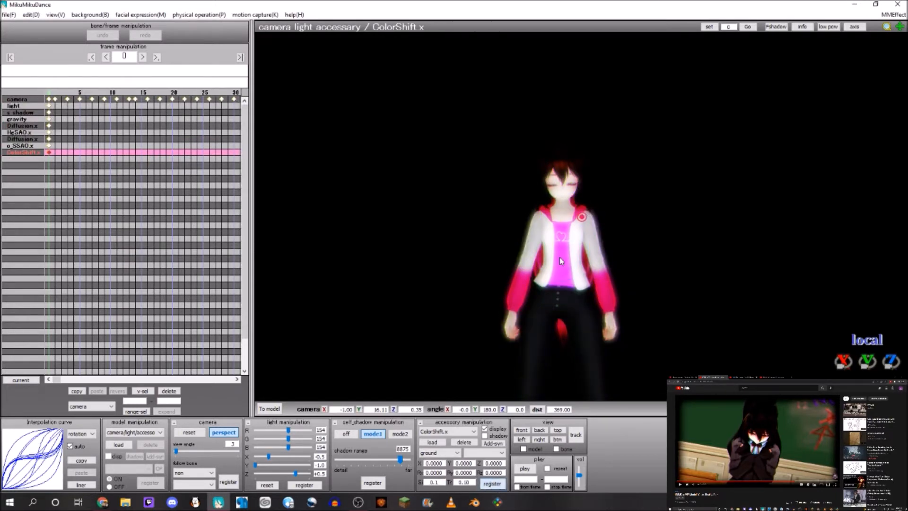
{"action": "scroll", "coordinate": [582, 194], "scroll_direction": "up", "scroll_amount": 15}
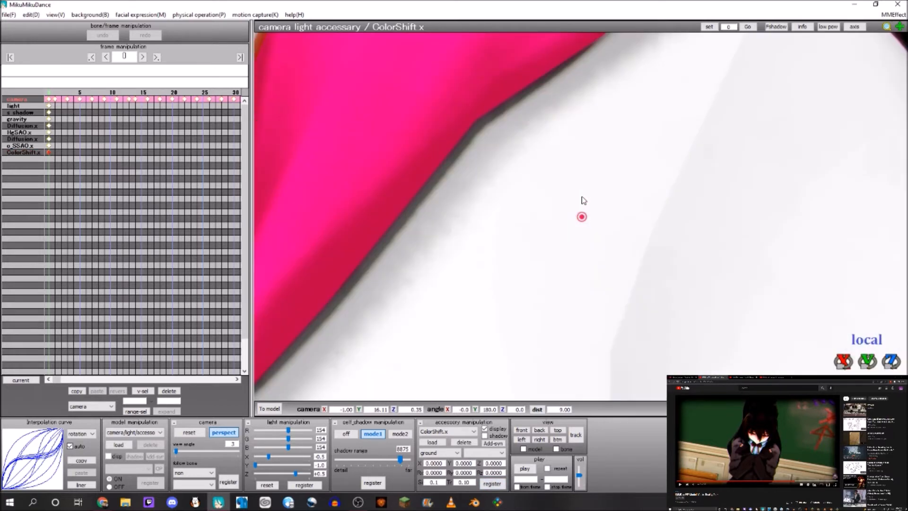
{"action": "scroll", "coordinate": [582, 201], "scroll_direction": "down", "scroll_amount": 3}
{"action": "middle_click_drag", "start_coordinate": [577, 203], "coordinate": [374, 280]}
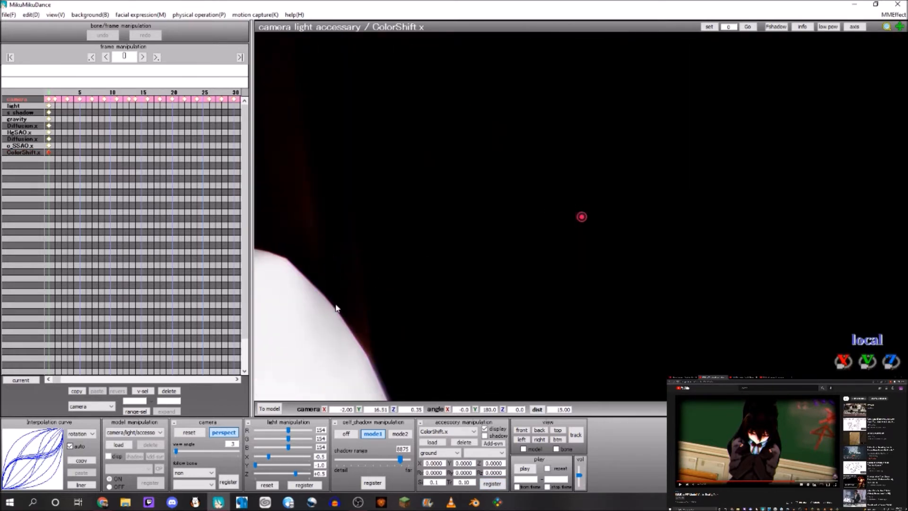
{"action": "scroll", "coordinate": [336, 307], "scroll_direction": "down", "scroll_amount": 10}
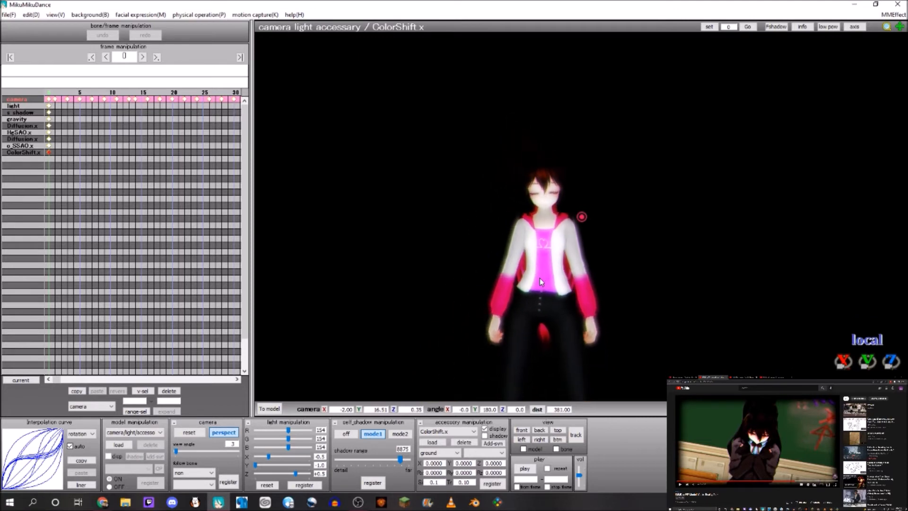
{"action": "scroll", "coordinate": [540, 279], "scroll_direction": "down", "scroll_amount": 3}
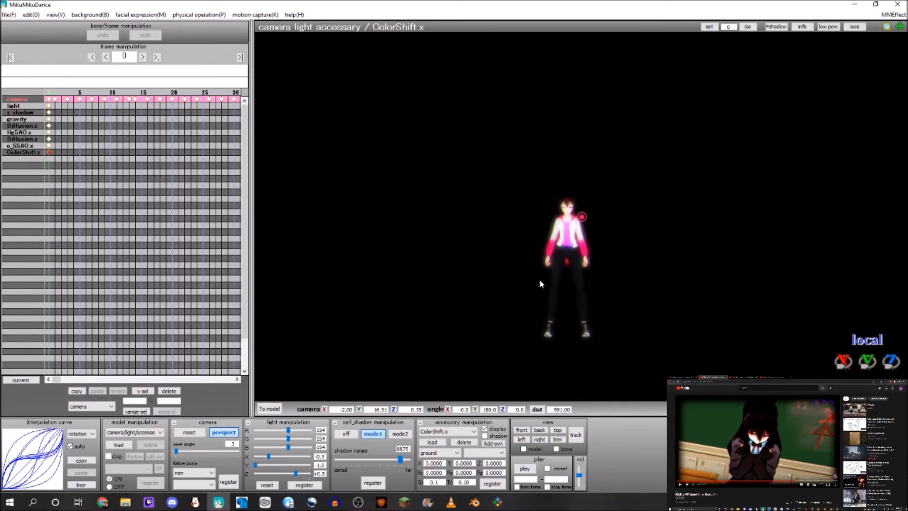
{"action": "scroll", "coordinate": [541, 284], "scroll_direction": "down", "scroll_amount": 10}
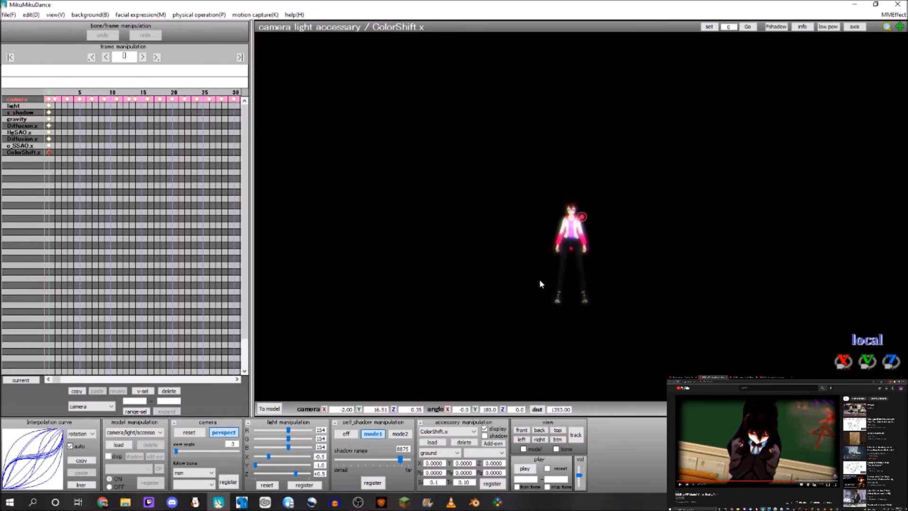
Step: Move ColorShift to the top of the accessory drawing order
{"action": "scroll", "coordinate": [539, 283], "scroll_direction": "up", "scroll_amount": 4}
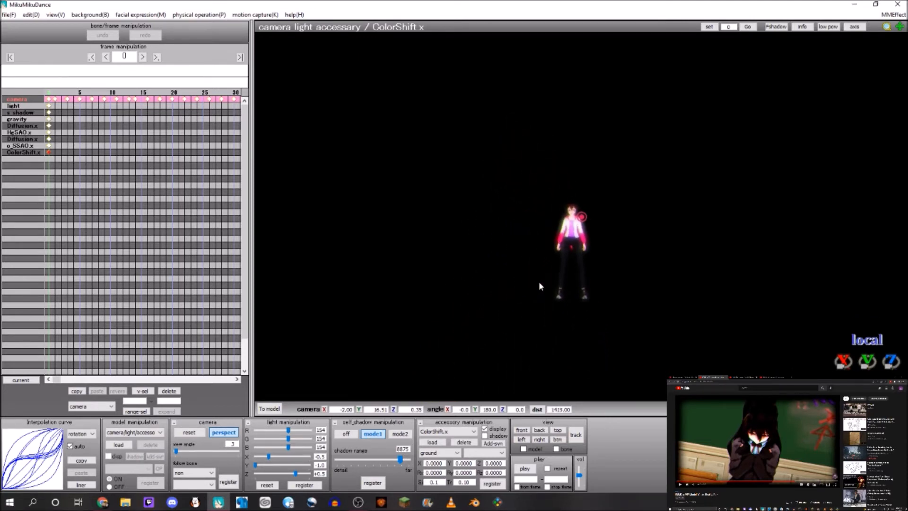
{"action": "left_click", "coordinate": [77, 15]}
{"action": "left_click", "coordinate": [85, 25]}
{"action": "left_click", "coordinate": [405, 223]}
{"action": "left_click", "coordinate": [483, 237]}
{"action": "left_click", "coordinate": [484, 238]}
{"action": "left_click", "coordinate": [484, 238]}
{"action": "left_click", "coordinate": [484, 237]}
{"action": "left_click", "coordinate": [480, 296]}
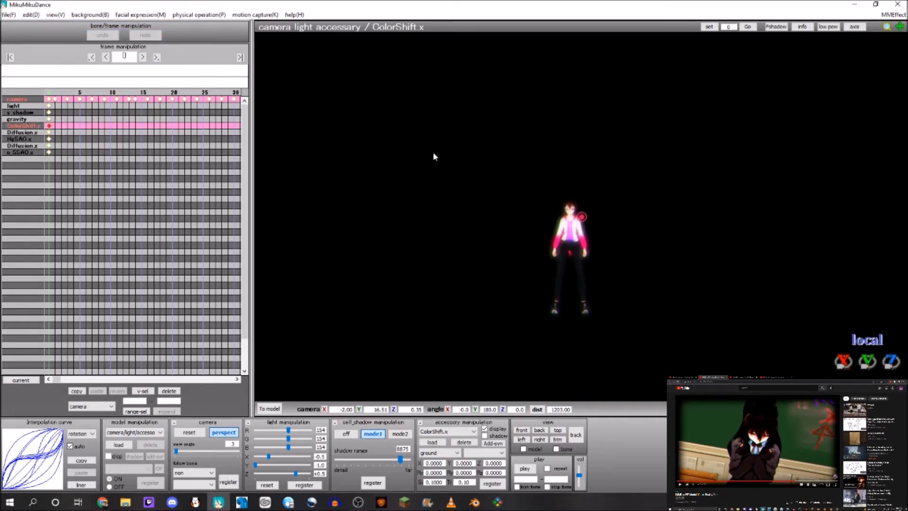
Step: Check ColorShift's fringing on the model up close and delete the ColorShift accessory
{"action": "scroll", "coordinate": [591, 194], "scroll_direction": "up", "scroll_amount": 10}
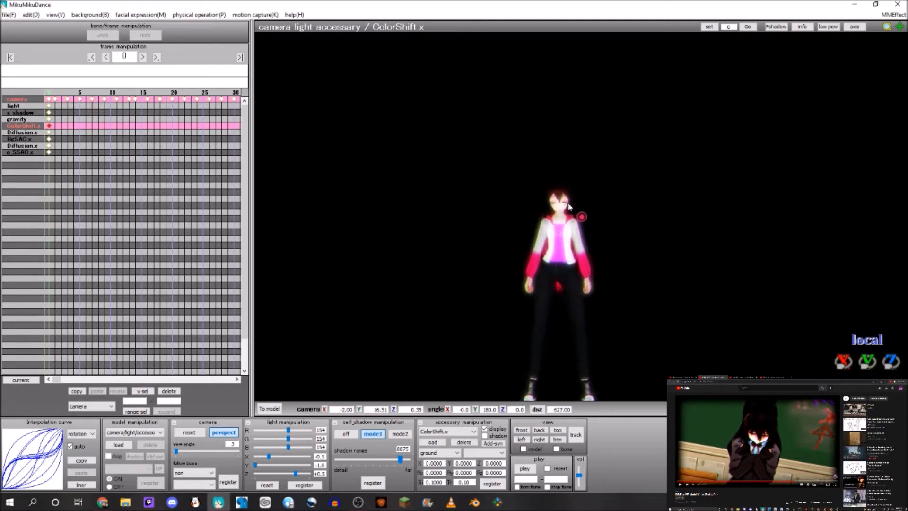
{"action": "scroll", "coordinate": [569, 206], "scroll_direction": "up", "scroll_amount": 8}
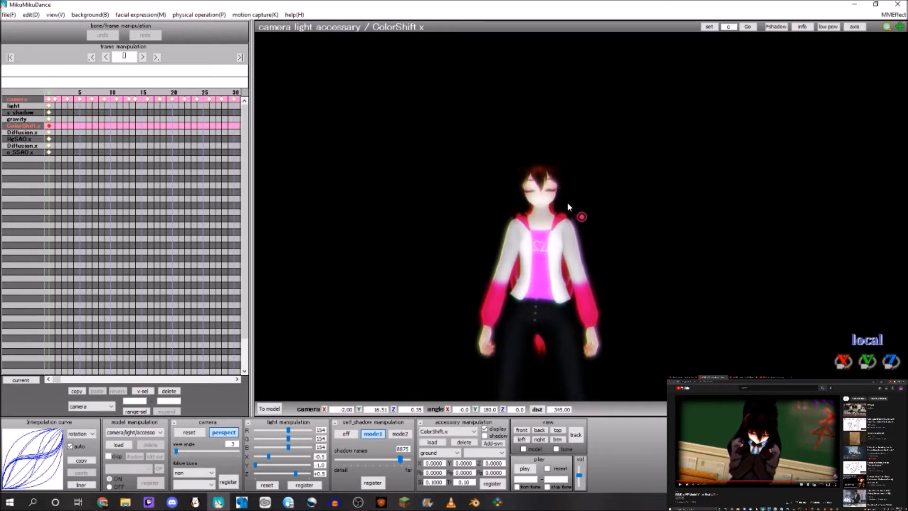
{"action": "middle_click_drag", "start_coordinate": [565, 200], "coordinate": [569, 200]}
{"action": "scroll", "coordinate": [569, 192], "scroll_direction": "up", "scroll_amount": 2}
{"action": "scroll", "coordinate": [568, 192], "scroll_direction": "down", "scroll_amount": 4}
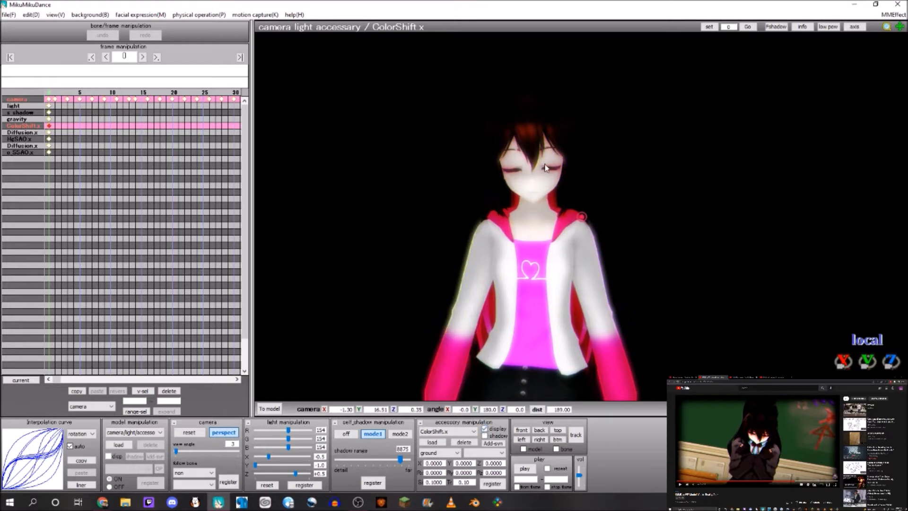
{"action": "right_click_drag", "start_coordinate": [501, 227], "coordinate": [554, 204]}
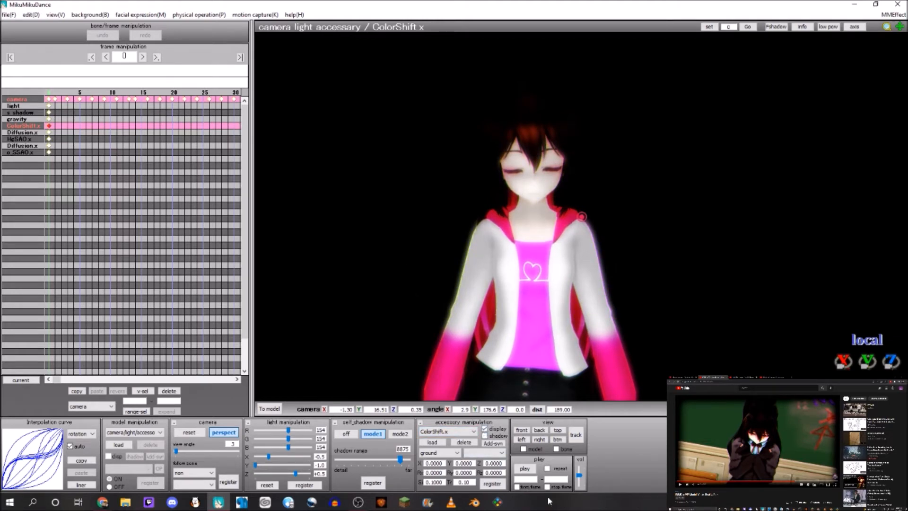
{"action": "left_click", "coordinate": [469, 443]}
{"action": "left_click", "coordinate": [465, 293]}
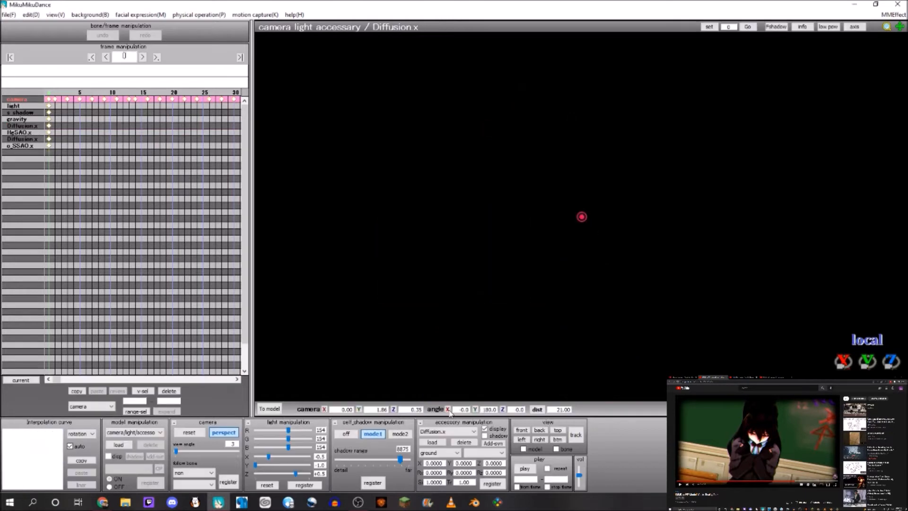
Step: Load the ObjectLuminous accessory from the ObjectLuminous folder of MMD Most Famous Effects Pack 2
{"action": "left_click", "coordinate": [434, 444]}
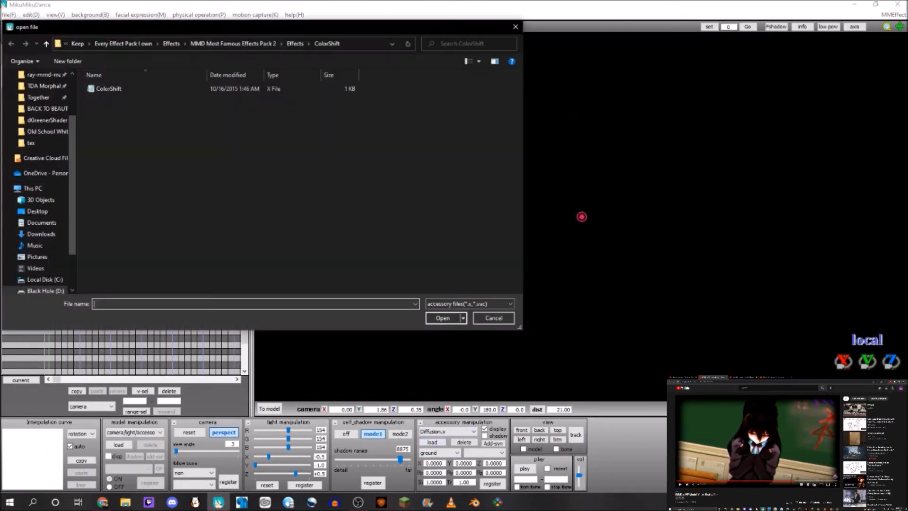
{"action": "left_click", "coordinate": [297, 44]}
{"action": "scroll", "coordinate": [173, 171], "scroll_direction": "down", "scroll_amount": 9}
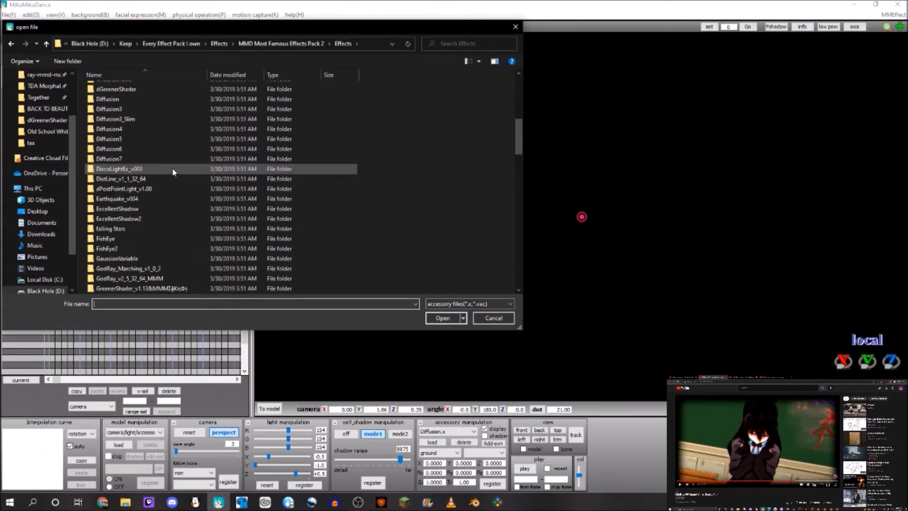
{"action": "scroll", "coordinate": [174, 171], "scroll_direction": "down", "scroll_amount": 15}
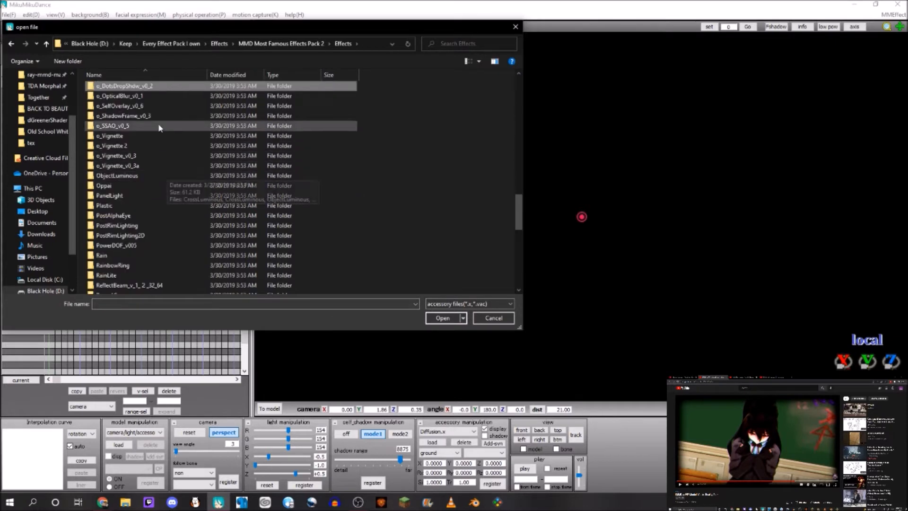
{"action": "double_click", "coordinate": [146, 176]}
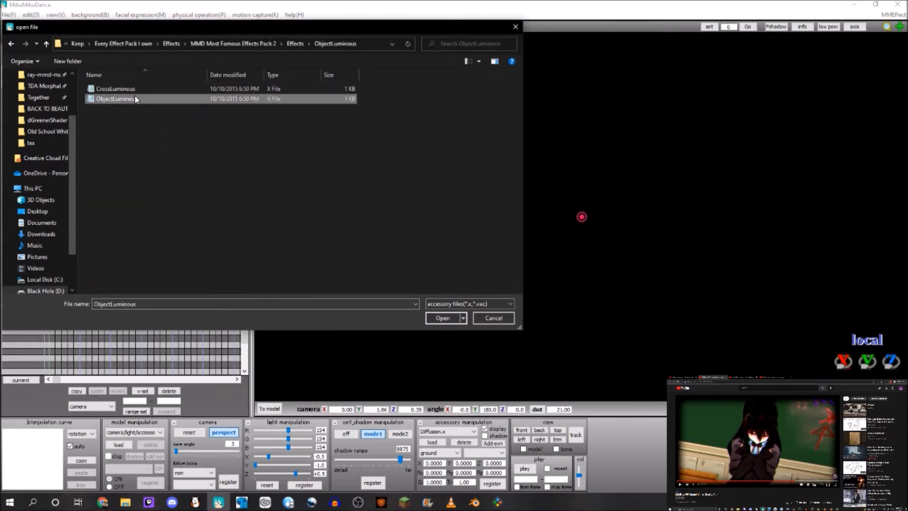
{"action": "double_click", "coordinate": [118, 96]}
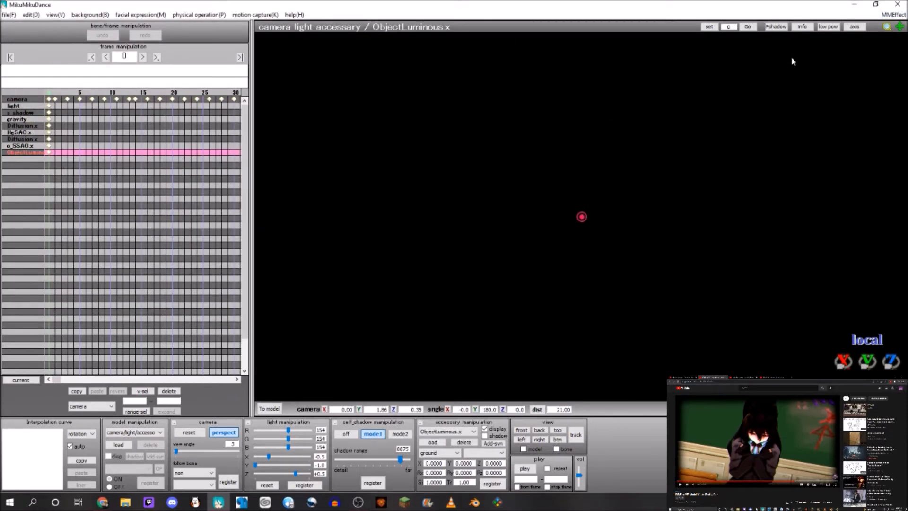
Step: Go to frame 1000 of the motion to view the model with its eyes open
{"action": "scroll", "coordinate": [512, 209], "scroll_direction": "down", "scroll_amount": 10}
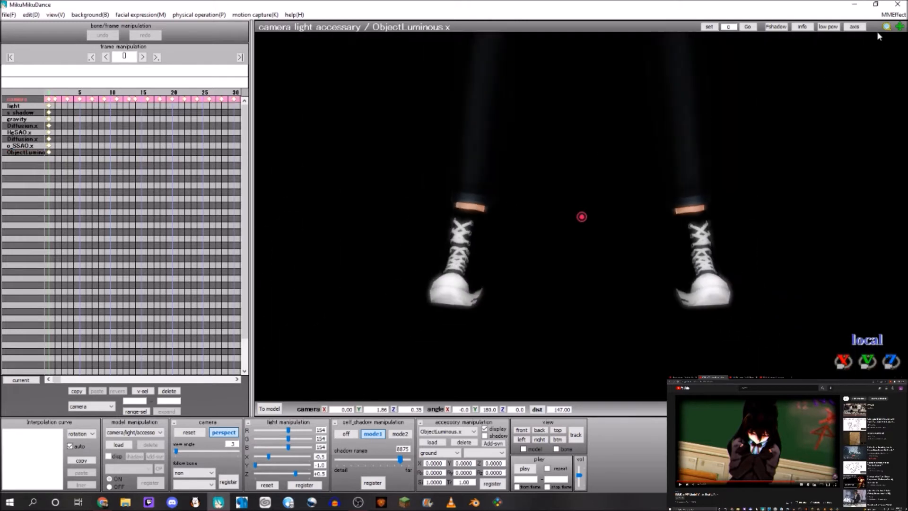
{"action": "middle_click_drag", "start_coordinate": [574, 142], "coordinate": [573, 187]}
{"action": "scroll", "coordinate": [574, 183], "scroll_direction": "down", "scroll_amount": 10}
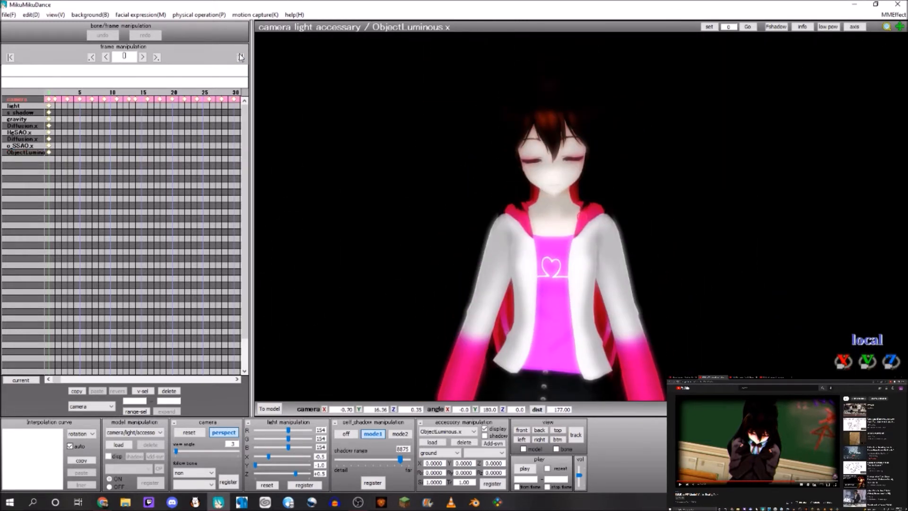
{"action": "left_click", "coordinate": [240, 56]}
{"action": "mouse_move", "coordinate": [507, 188]}
{"action": "right_mouse_down"}
{"action": "mouse_move", "coordinate": [577, 197]}
{"action": "mouse_move", "coordinate": [605, 213]}
{"action": "right_mouse_up"}
{"action": "double_click", "coordinate": [122, 56]}
{"action": "type", "text": "1000"}
{"action": "key", "text": "Return"}
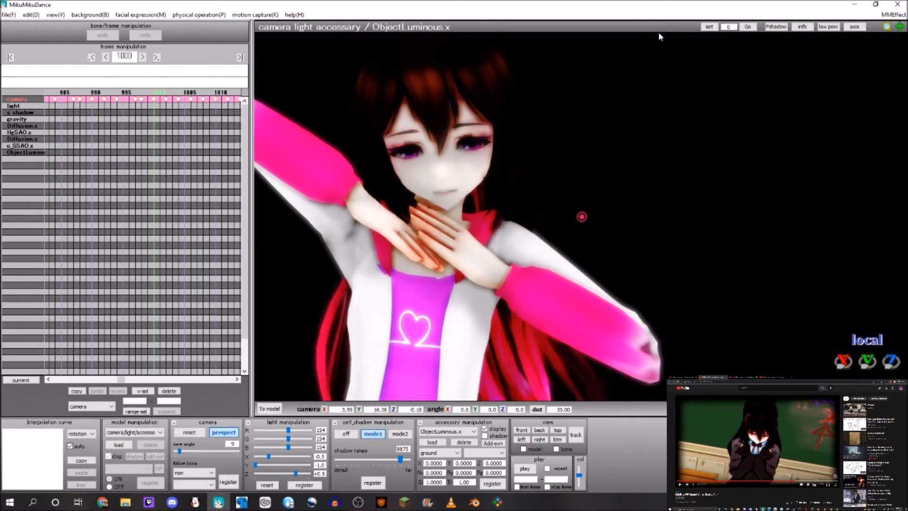
Step: Extract the subsets of Best Lori.pmx in the OL_EmitterRT effect mapping
{"action": "left_click", "coordinate": [894, 15]}
{"action": "left_click", "coordinate": [811, 22]}
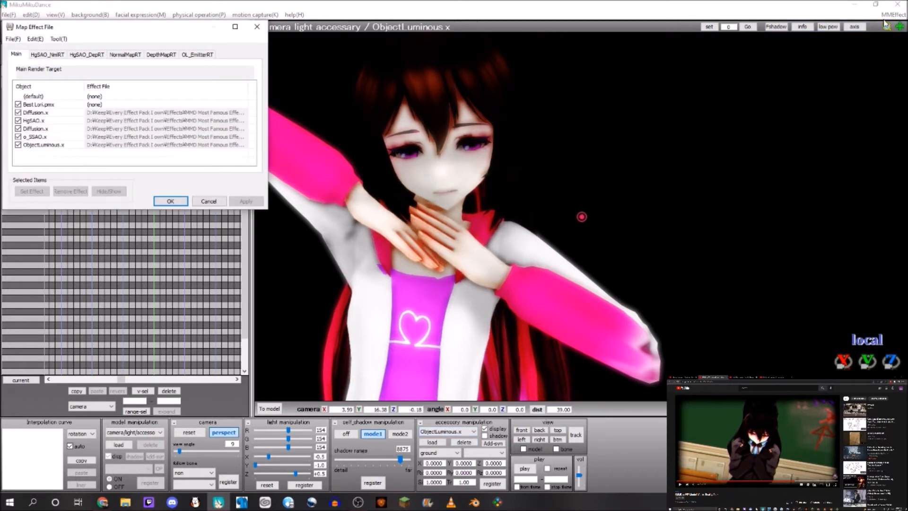
{"action": "left_click", "coordinate": [188, 56]}
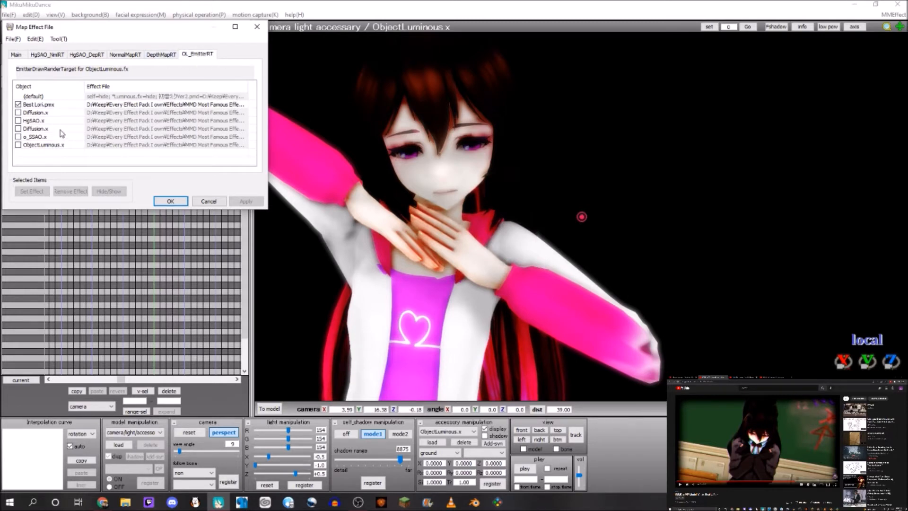
{"action": "left_click", "coordinate": [48, 104]}
{"action": "right_click", "coordinate": [48, 108]}
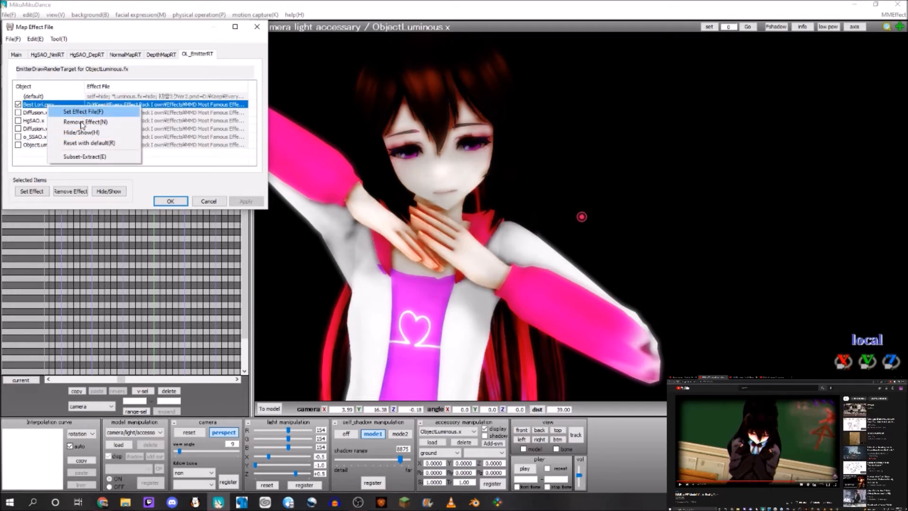
{"action": "left_click", "coordinate": [40, 104]}
{"action": "right_click", "coordinate": [42, 106]}
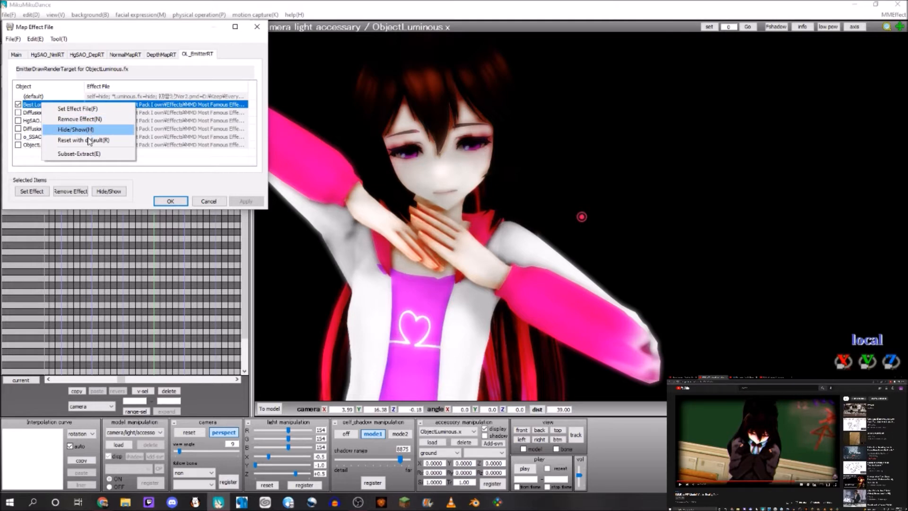
{"action": "left_click", "coordinate": [86, 156]}
Step: Remove the effect from subset10 in OL_EmitterRT so the eyes glow, and apply the mapping
{"action": "scroll", "coordinate": [62, 123], "scroll_direction": "down", "scroll_amount": 3}
{"action": "scroll", "coordinate": [62, 122], "scroll_direction": "down", "scroll_amount": 1}
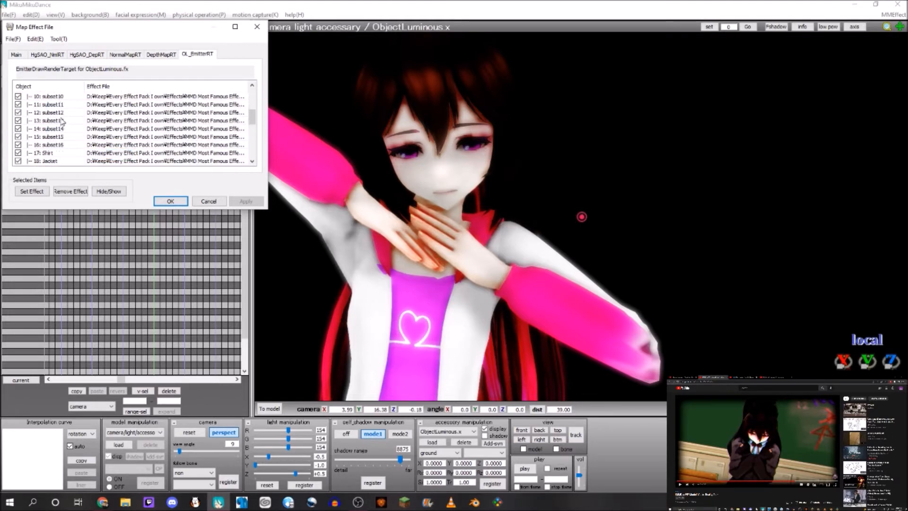
{"action": "left_click", "coordinate": [60, 97]}
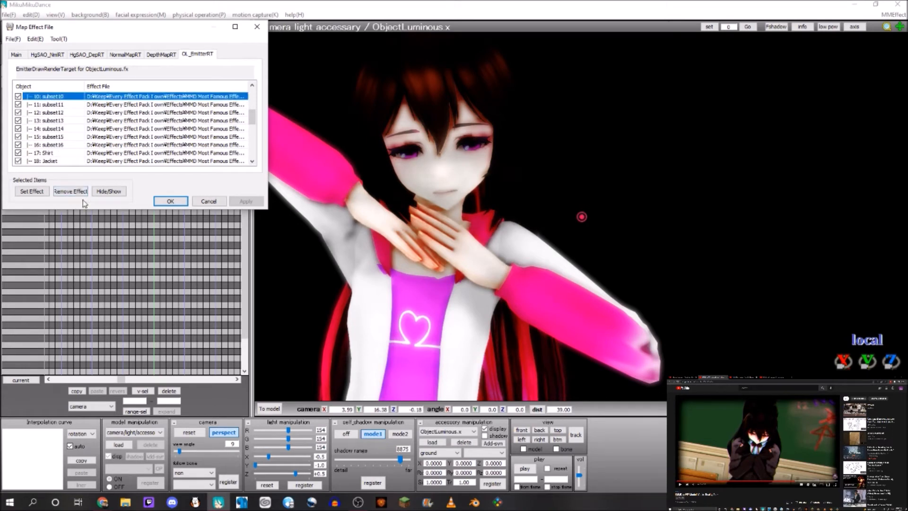
{"action": "left_click", "coordinate": [71, 191]}
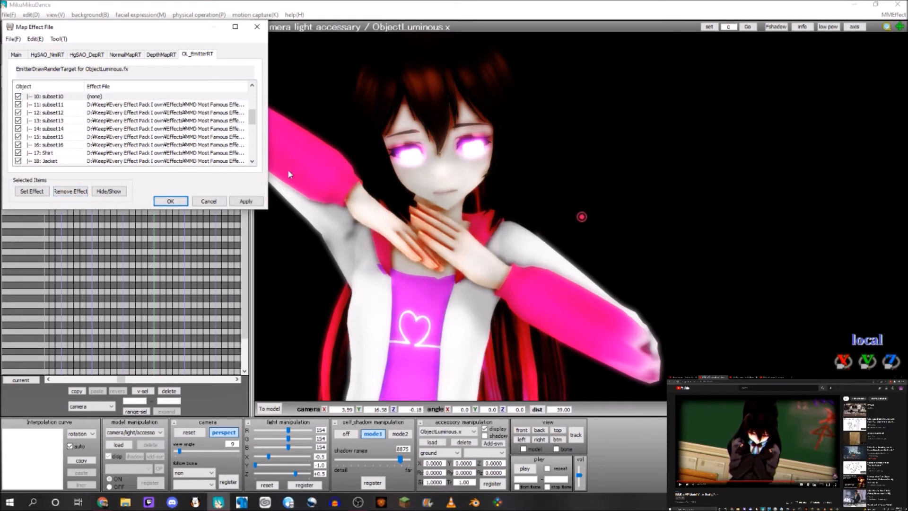
{"action": "left_click", "coordinate": [170, 201]}
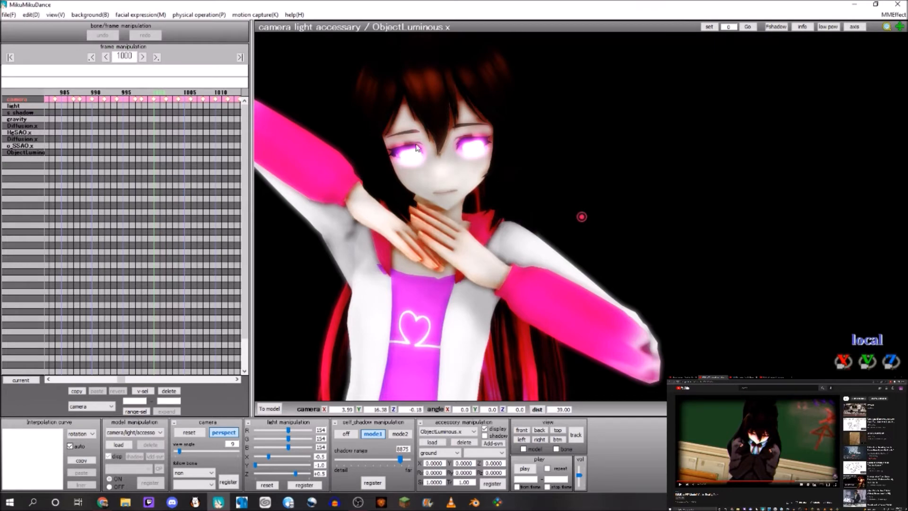
Step: Register ObjectLuminous with an Si value of 0.1 while viewing the eyes up close
{"action": "scroll", "coordinate": [472, 144], "scroll_direction": "up", "scroll_amount": 4}
{"action": "middle_click_drag", "start_coordinate": [470, 145], "coordinate": [487, 158]}
{"action": "scroll", "coordinate": [486, 158], "scroll_direction": "up", "scroll_amount": 6}
{"action": "scroll", "coordinate": [486, 158], "scroll_direction": "down", "scroll_amount": 2}
{"action": "scroll", "coordinate": [491, 198], "scroll_direction": "down", "scroll_amount": 3}
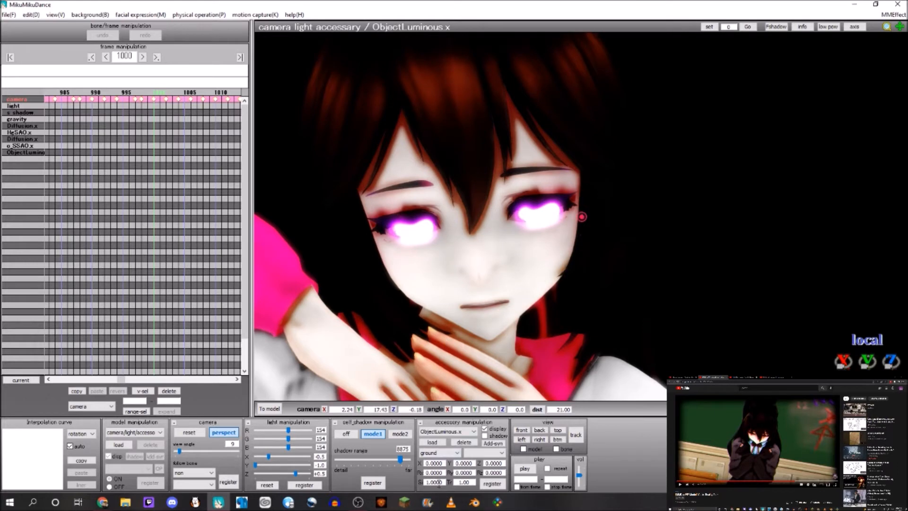
{"action": "type", "text": ".1"}
{"action": "left_click", "coordinate": [493, 483]}
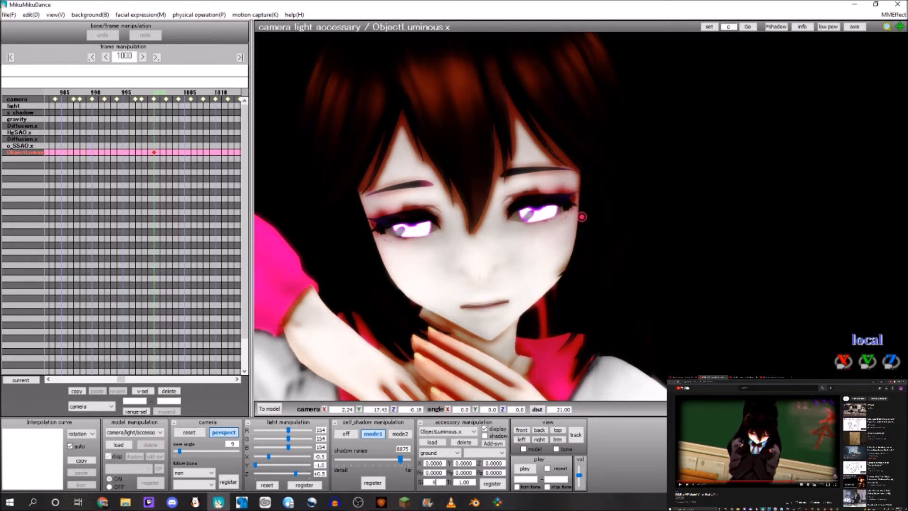
Step: Try an Si value of 5 for ObjectLuminous, and register it back at 0.1
{"action": "type", "text": "5"}
{"action": "left_click", "coordinate": [480, 486]}
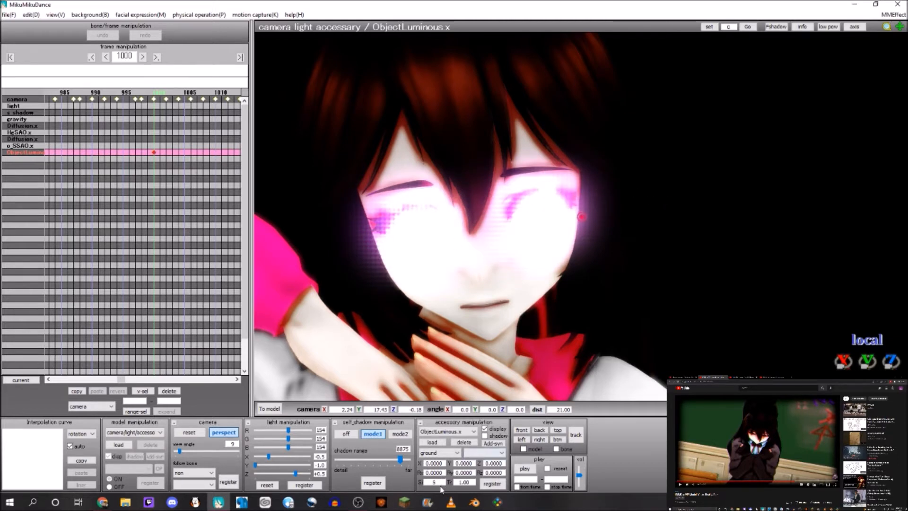
{"action": "type", "text": "0.1"}
{"action": "left_click", "coordinate": [492, 484]}
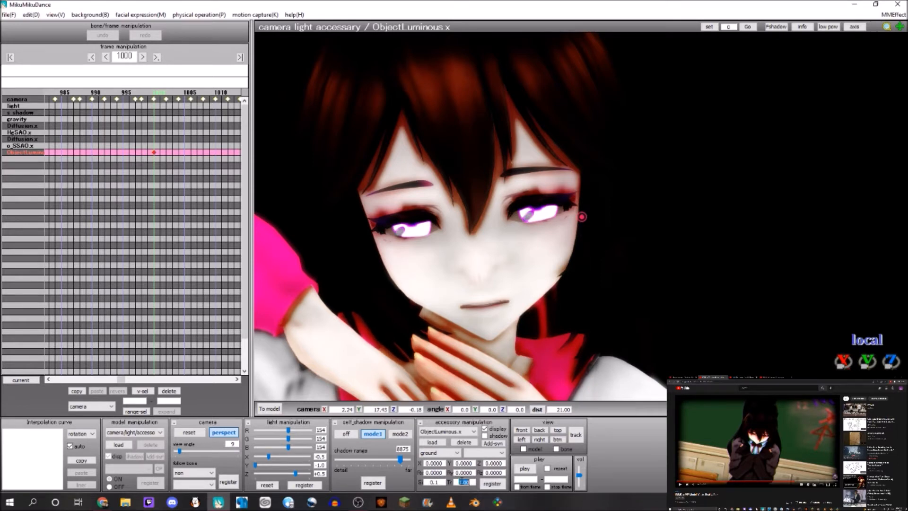
Step: Try a Tr value of 0.50 for ObjectLuminous, and register it with Tr 0.10 instead
{"action": "left_click", "coordinate": [492, 483]}
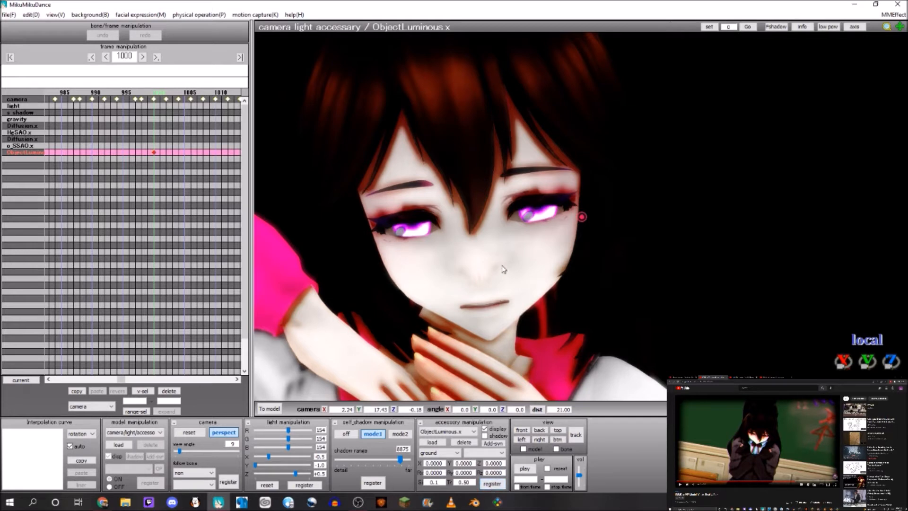
{"action": "double_click", "coordinate": [465, 482]}
{"action": "type", "text": "0.1"}
{"action": "left_click", "coordinate": [491, 484]}
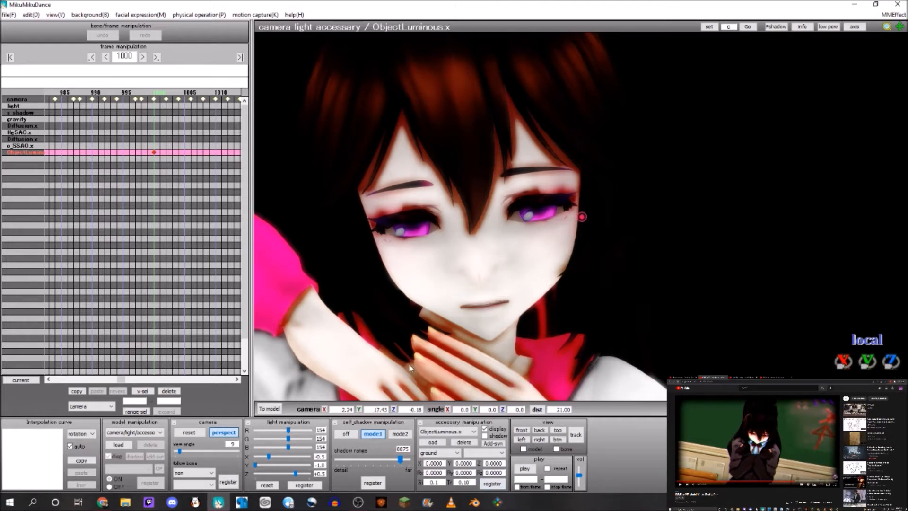
Step: Compare the eyes with ObjectLuminous hidden and displayed around frame 1000
{"action": "left_click", "coordinate": [484, 429]}
{"action": "key", "text": "Right"}
{"action": "left_click", "coordinate": [484, 429]}
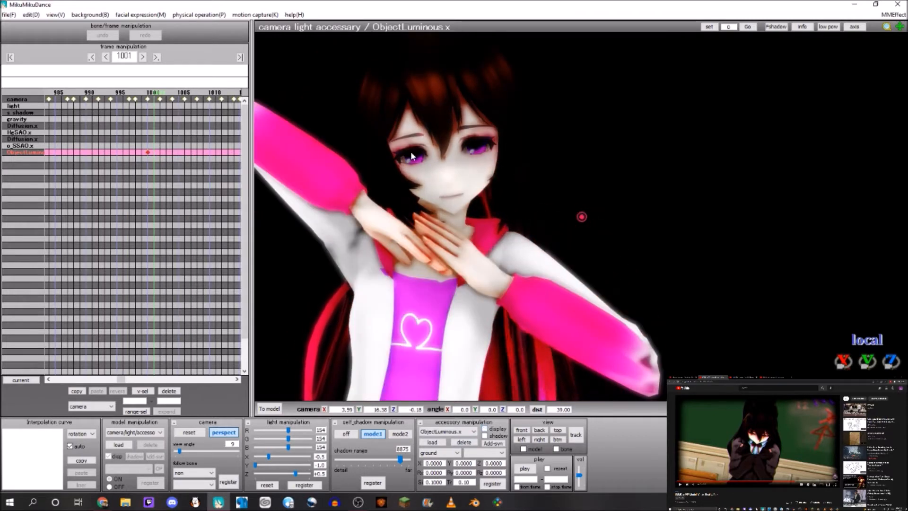
{"action": "key", "text": "Left"}
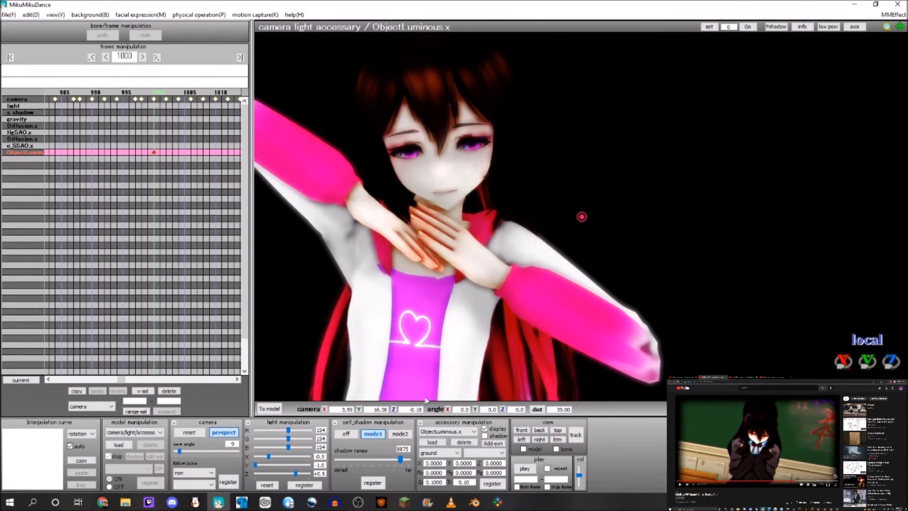
Step: Raise the Si value of ObjectLuminous while keeping Tr at 0.10, and register it at frame 1000
{"action": "middle_click_drag", "start_coordinate": [453, 202], "coordinate": [462, 226]}
{"action": "scroll", "coordinate": [463, 226], "scroll_direction": "up", "scroll_amount": 4}
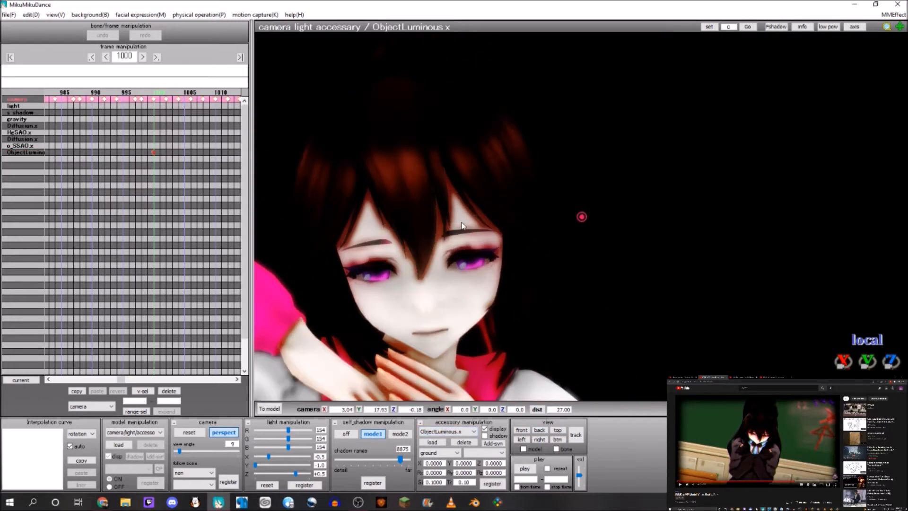
{"action": "middle_click_drag", "start_coordinate": [504, 319], "coordinate": [507, 314]}
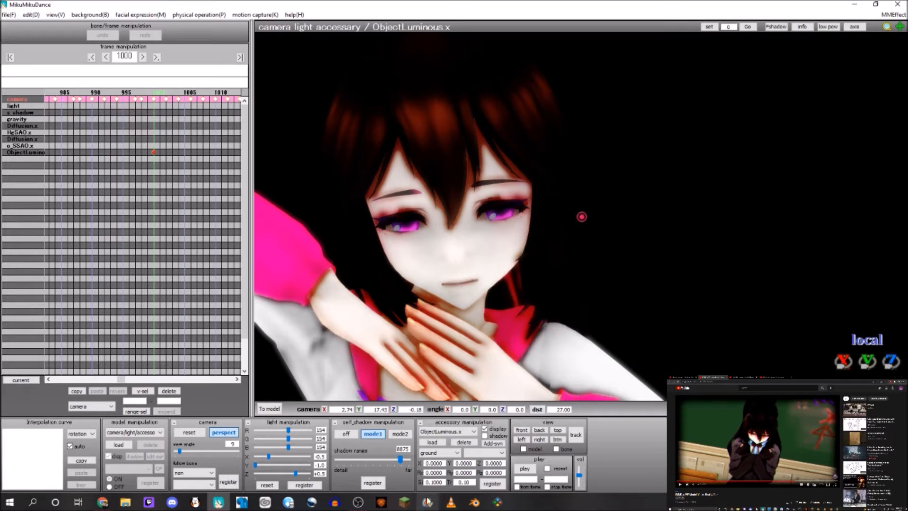
{"action": "double_click", "coordinate": [434, 482]}
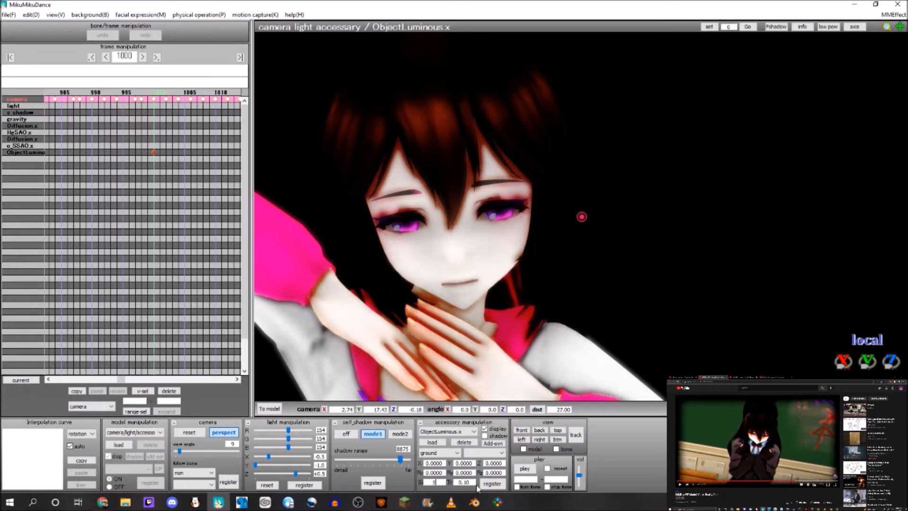
{"action": "left_click", "coordinate": [492, 483]}
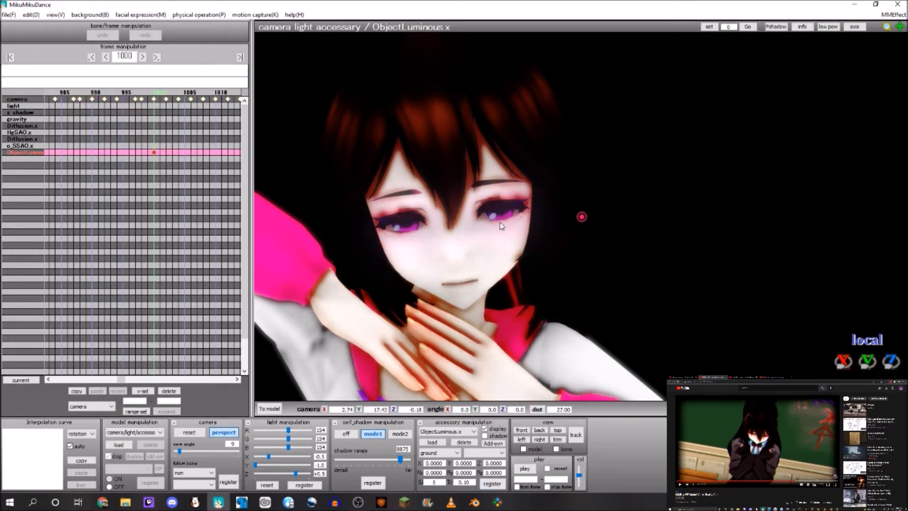
Step: Set the Si value of ObjectLuminous to 0.1 and register it at frame 1000
{"action": "double_click", "coordinate": [435, 481]}
{"action": "type", "text": "1"}
{"action": "left_click", "coordinate": [491, 484]}
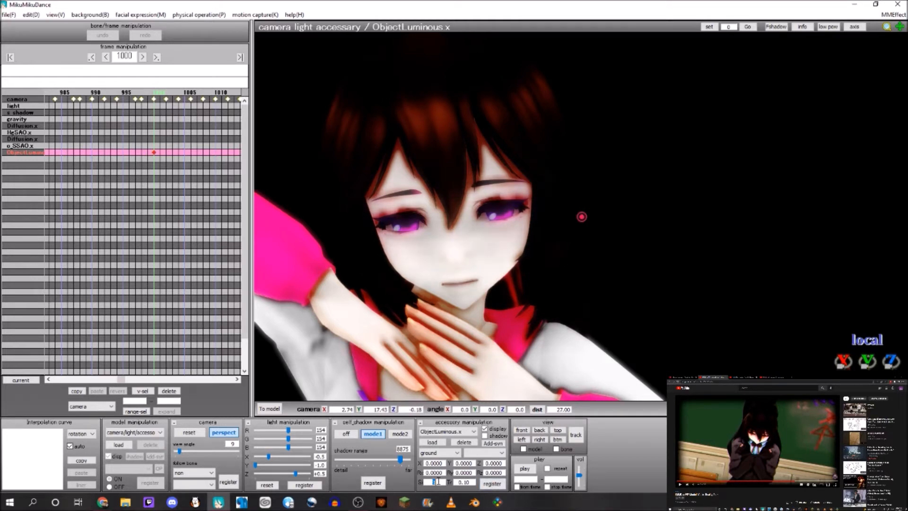
{"action": "left_click", "coordinate": [491, 483]}
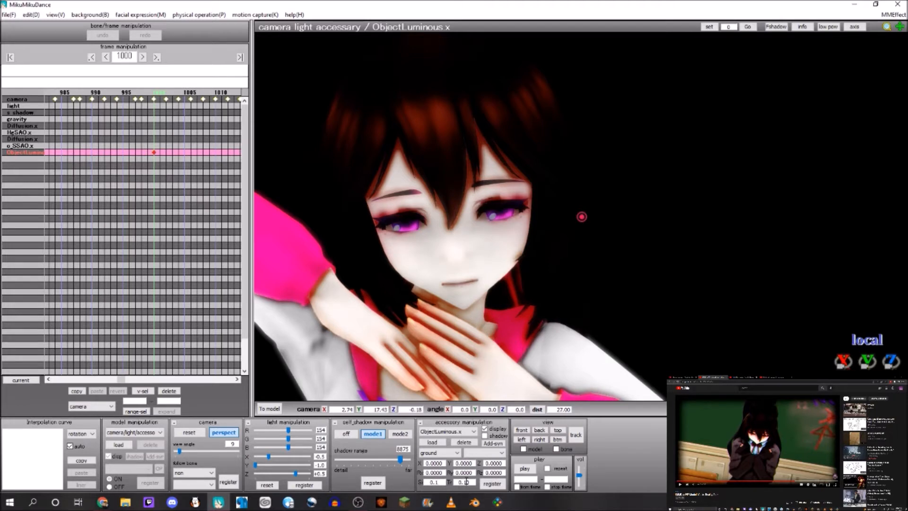
Step: Try a Tr value of 0.5 for ObjectLuminous, and register it with Tr 0.25 instead
{"action": "type", "text": "0.5"}
{"action": "left_click", "coordinate": [483, 483]}
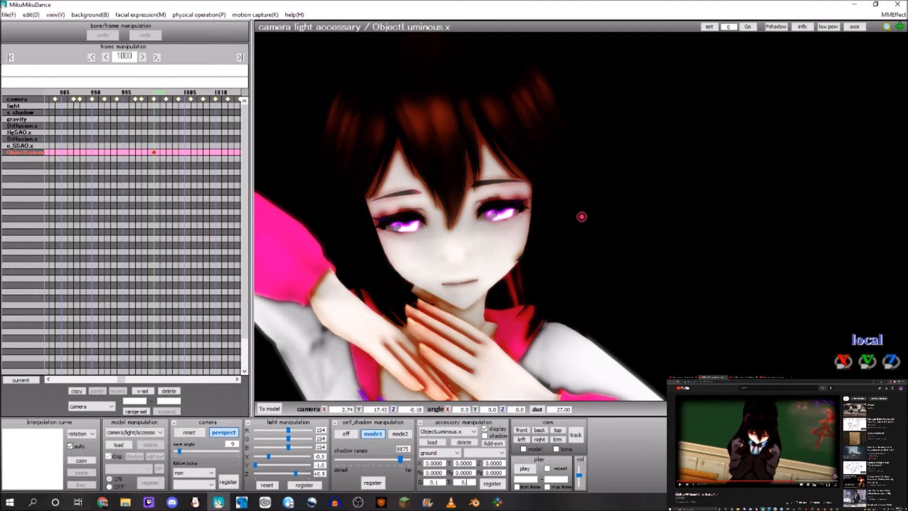
{"action": "type", "text": "25"}
{"action": "left_click", "coordinate": [493, 484]}
Step: Examine the model's glowing eyes at frame 1000 from several distances and angles
{"action": "scroll", "coordinate": [438, 286], "scroll_direction": "down", "scroll_amount": 8}
{"action": "scroll", "coordinate": [438, 285], "scroll_direction": "up", "scroll_amount": 6}
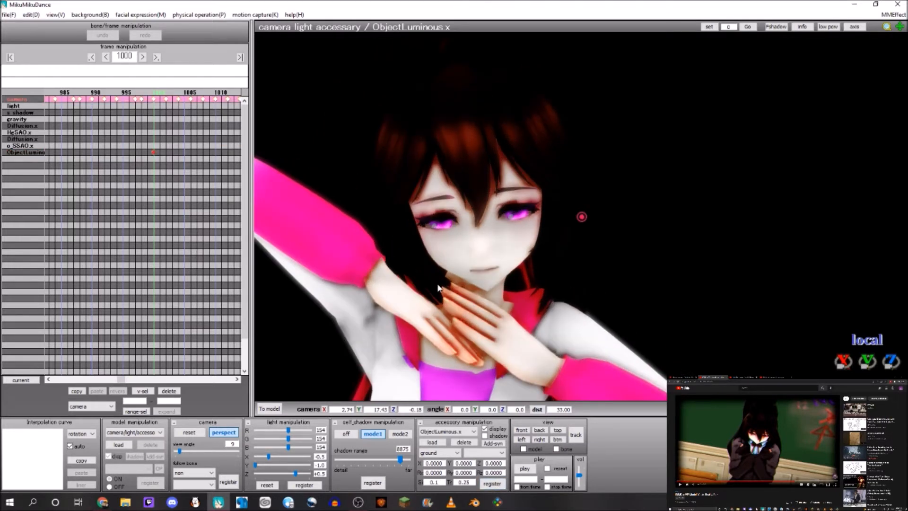
{"action": "scroll", "coordinate": [439, 227], "scroll_direction": "down", "scroll_amount": 8}
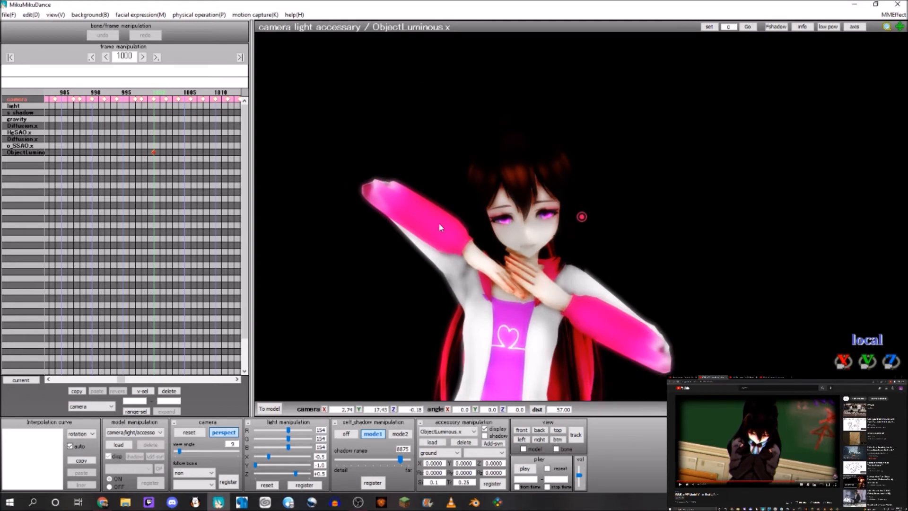
{"action": "mouse_move", "coordinate": [438, 222]}
{"action": "right_mouse_down"}
{"action": "mouse_move", "coordinate": [456, 227]}
{"action": "mouse_move", "coordinate": [439, 225]}
{"action": "right_mouse_up"}
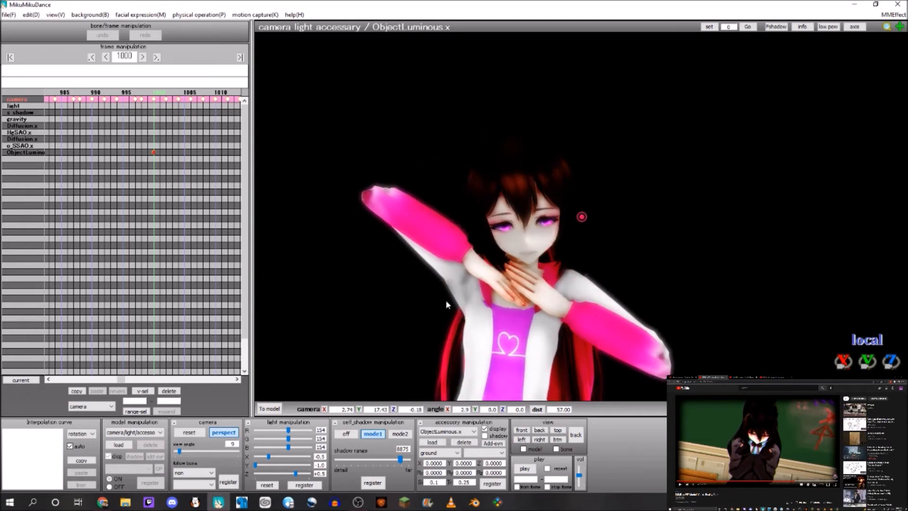
{"action": "middle_click_drag", "start_coordinate": [445, 300], "coordinate": [446, 277]}
{"action": "scroll", "coordinate": [446, 277], "scroll_direction": "down", "scroll_amount": 7}
{"action": "scroll", "coordinate": [446, 277], "scroll_direction": "up", "scroll_amount": 5}
{"action": "mouse_move", "coordinate": [446, 279]}
{"action": "right_mouse_down"}
{"action": "mouse_move", "coordinate": [405, 277]}
{"action": "mouse_move", "coordinate": [449, 287]}
{"action": "right_mouse_up"}
{"action": "scroll", "coordinate": [419, 285], "scroll_direction": "down", "scroll_amount": 7}
{"action": "scroll", "coordinate": [426, 286], "scroll_direction": "up", "scroll_amount": 9}
{"action": "middle_click_drag", "start_coordinate": [449, 287], "coordinate": [467, 305]}
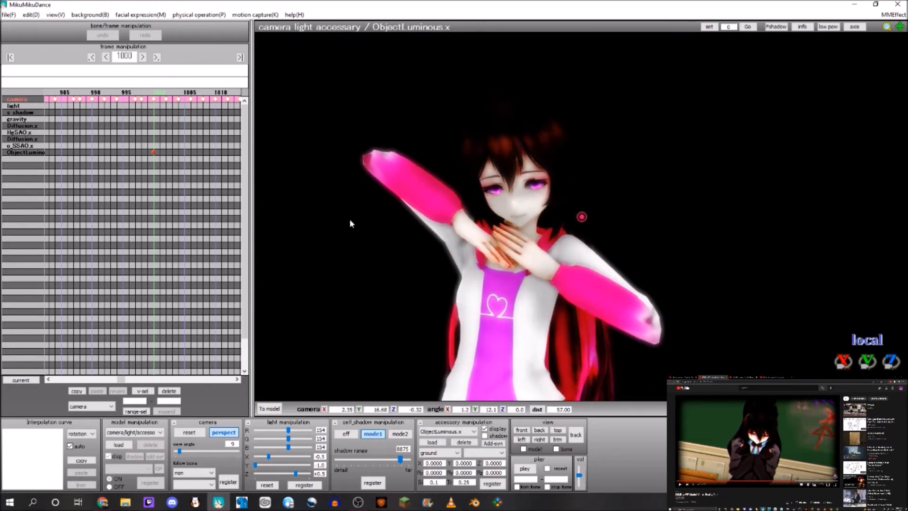
Step: Move the ObjectLuminous keyframe from frame 1000 to frame 0 by copying, deleting and pasting it
{"action": "left_click", "coordinate": [13, 56]}
{"action": "middle_click_drag", "start_coordinate": [507, 225], "coordinate": [504, 375]}
{"action": "scroll", "coordinate": [520, 208], "scroll_direction": "up", "scroll_amount": 4}
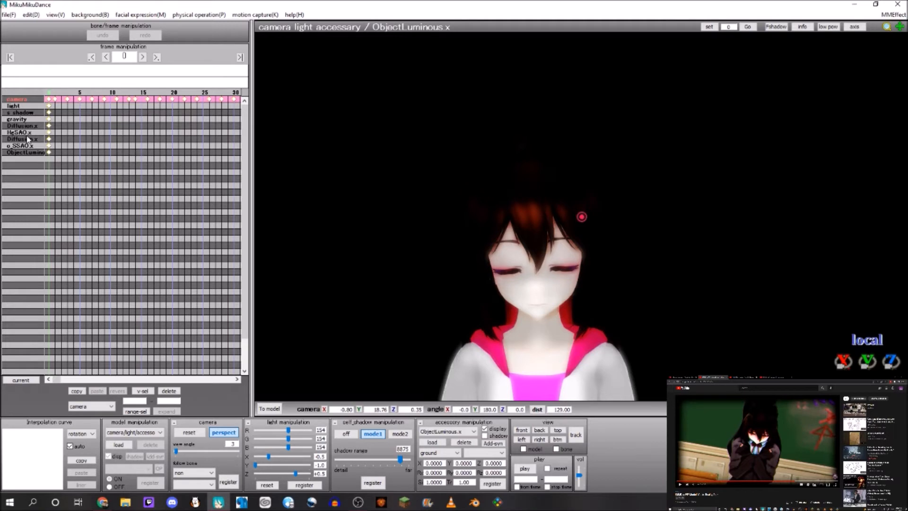
{"action": "left_click", "coordinate": [25, 153]}
{"action": "left_click", "coordinate": [156, 57]}
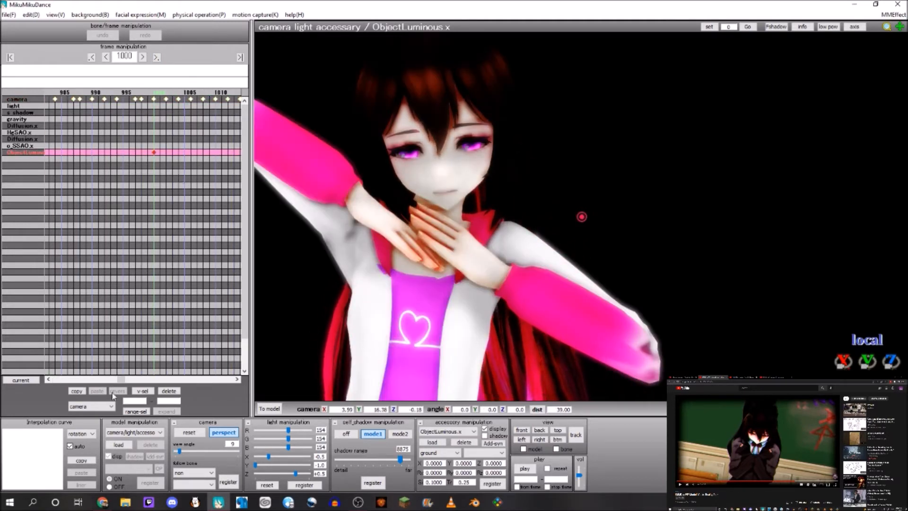
{"action": "left_click", "coordinate": [77, 392]}
{"action": "left_click", "coordinate": [168, 391]}
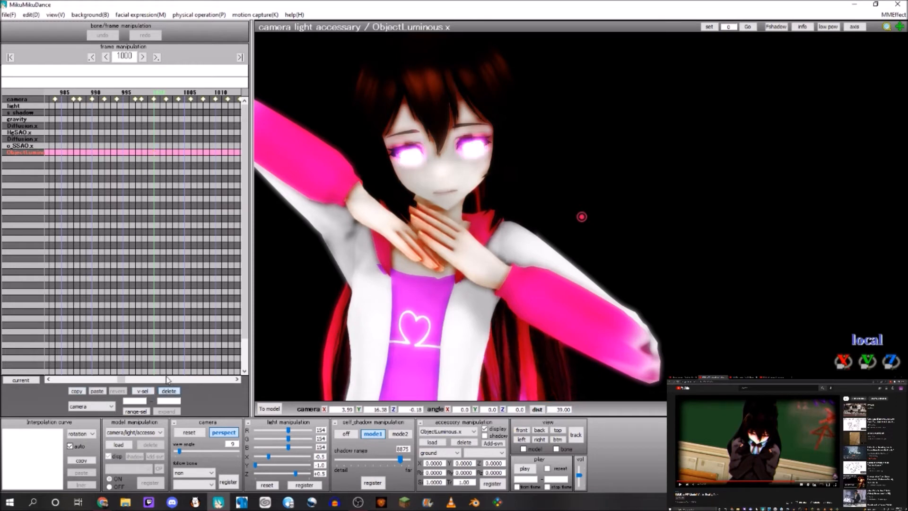
{"action": "left_click", "coordinate": [10, 57]}
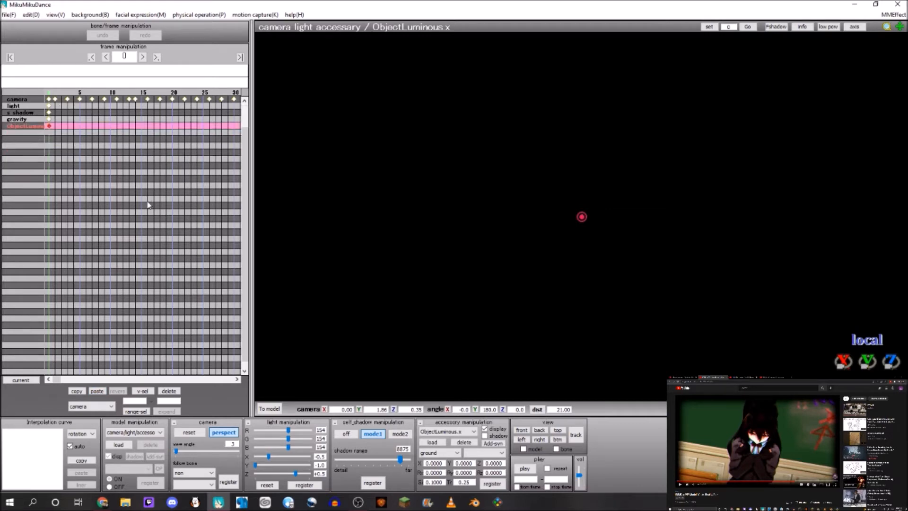
Step: Play the animation to check the ObjectLuminous glow on the moving model
{"action": "left_click", "coordinate": [143, 145]}
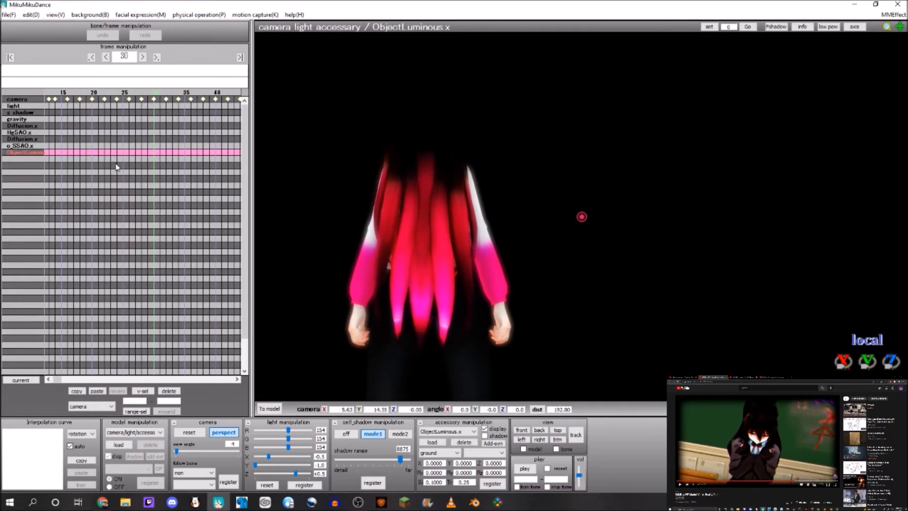
{"action": "left_click", "coordinate": [10, 57]}
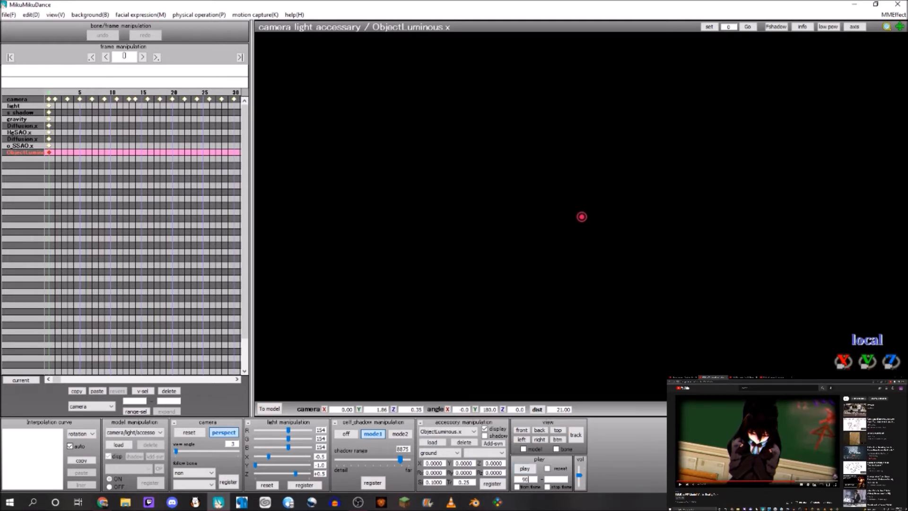
{"action": "left_click", "coordinate": [524, 469]}
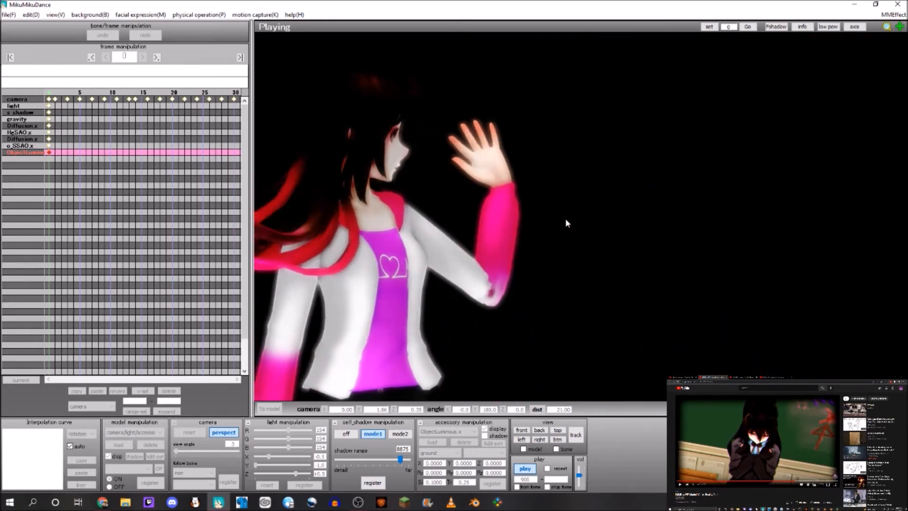
{"action": "left_click", "coordinate": [524, 468]}
Step: Load the TrueCamera accessory from the TrueCamera folder of MMD Most Famous Effects Pack 2
{"action": "left_click", "coordinate": [425, 442]}
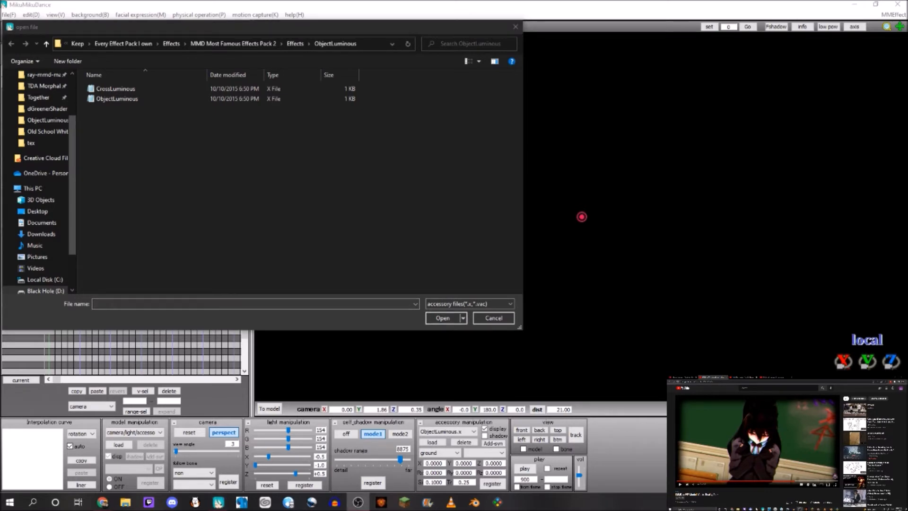
{"action": "left_click", "coordinate": [464, 142]}
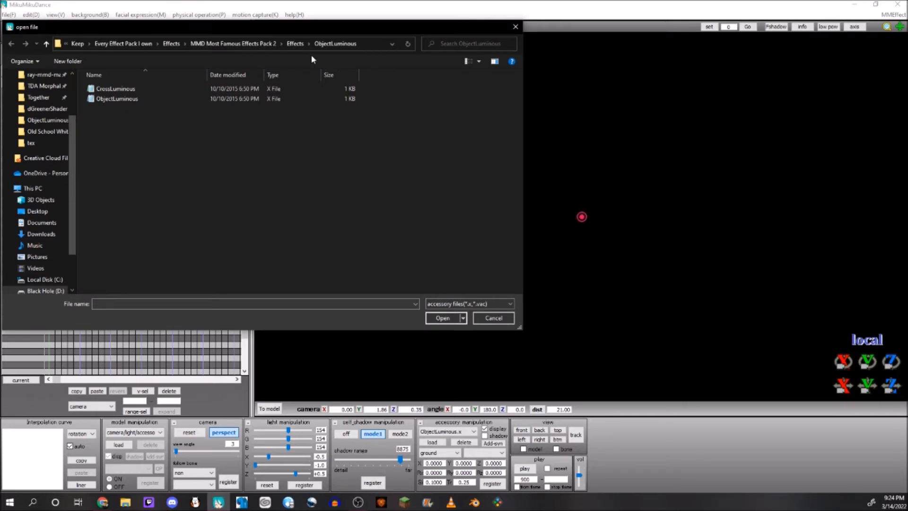
{"action": "left_click", "coordinate": [295, 43]}
{"action": "scroll", "coordinate": [153, 148], "scroll_direction": "up", "scroll_amount": 5}
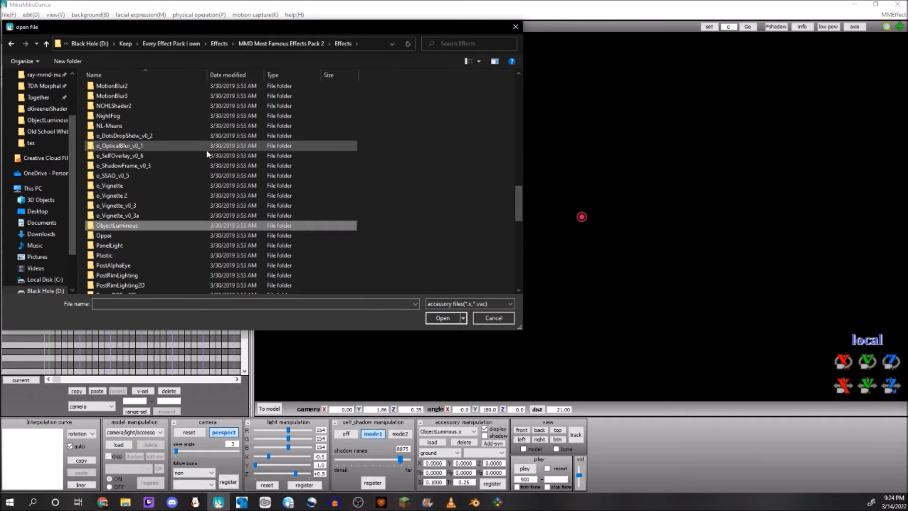
{"action": "left_click", "coordinate": [152, 124]}
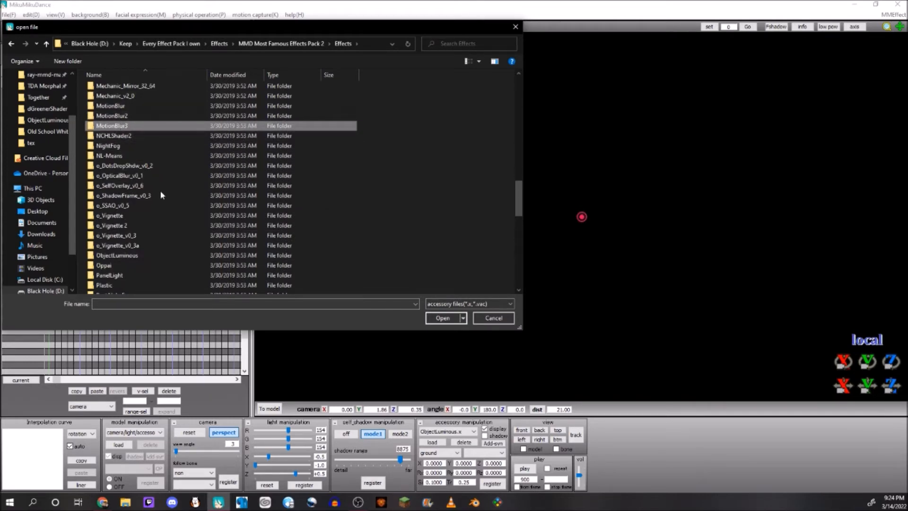
{"action": "left_click", "coordinate": [128, 217]}
{"action": "left_click", "coordinate": [110, 276]}
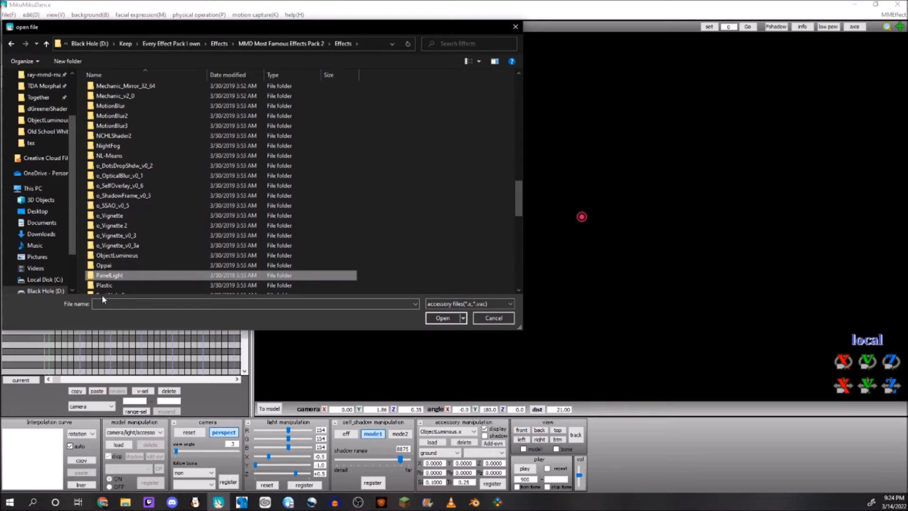
{"action": "scroll", "coordinate": [133, 258], "scroll_direction": "down", "scroll_amount": 4}
{"action": "left_click", "coordinate": [129, 208]}
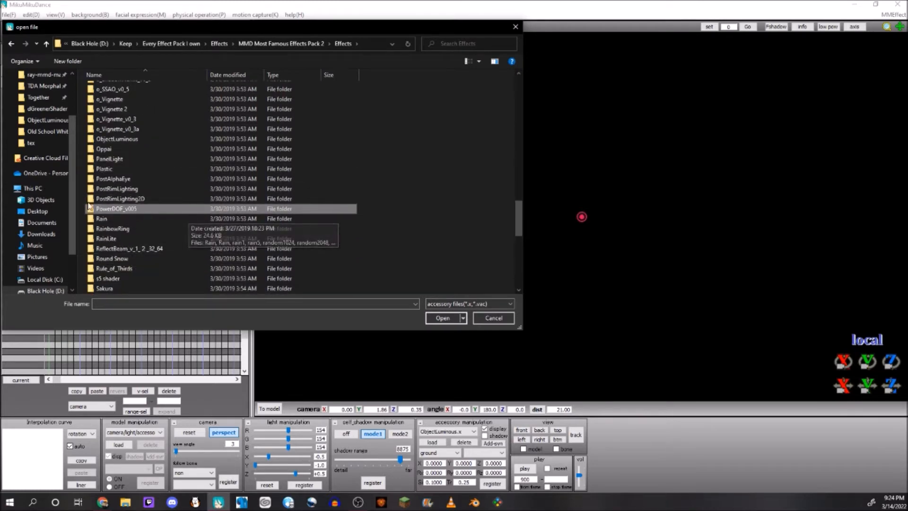
{"action": "scroll", "coordinate": [155, 214], "scroll_direction": "down", "scroll_amount": 10}
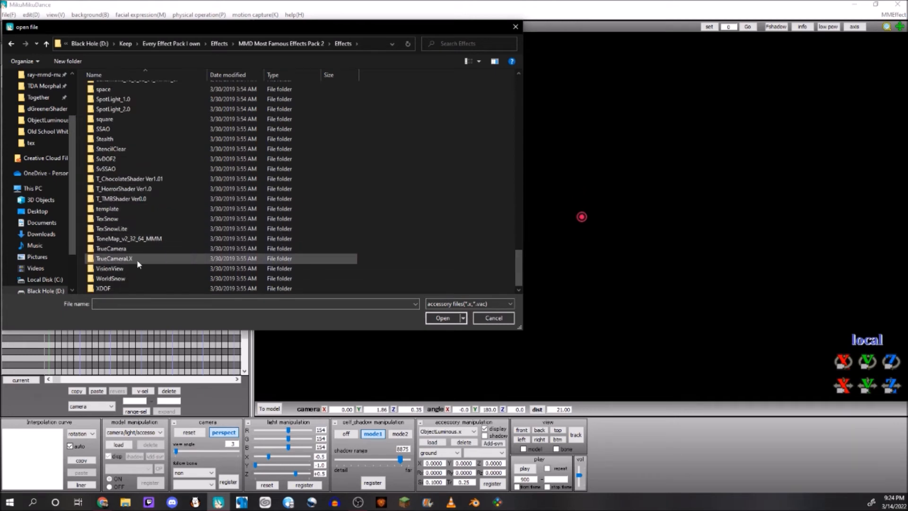
{"action": "double_click", "coordinate": [134, 248]}
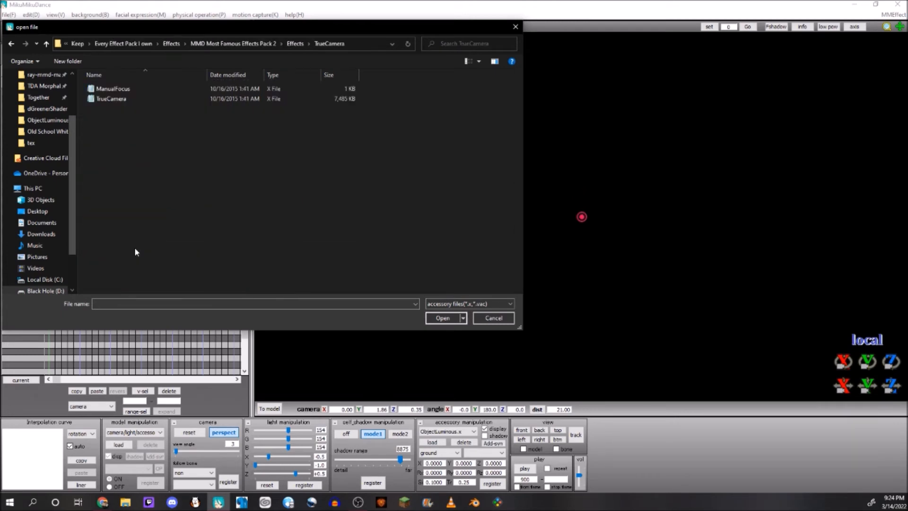
{"action": "double_click", "coordinate": [123, 98]}
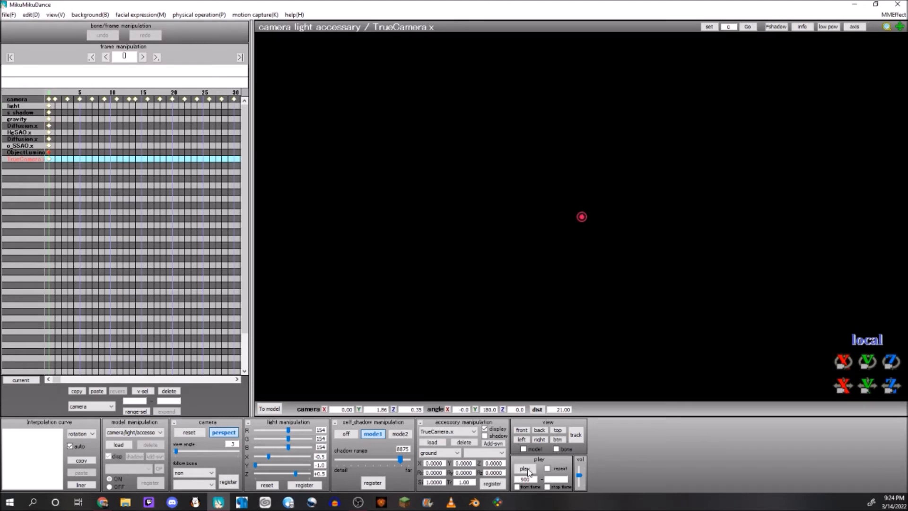
Step: Play the animation with TrueCamera applied, and delete the TrueCamera accessory
{"action": "left_click", "coordinate": [526, 469]}
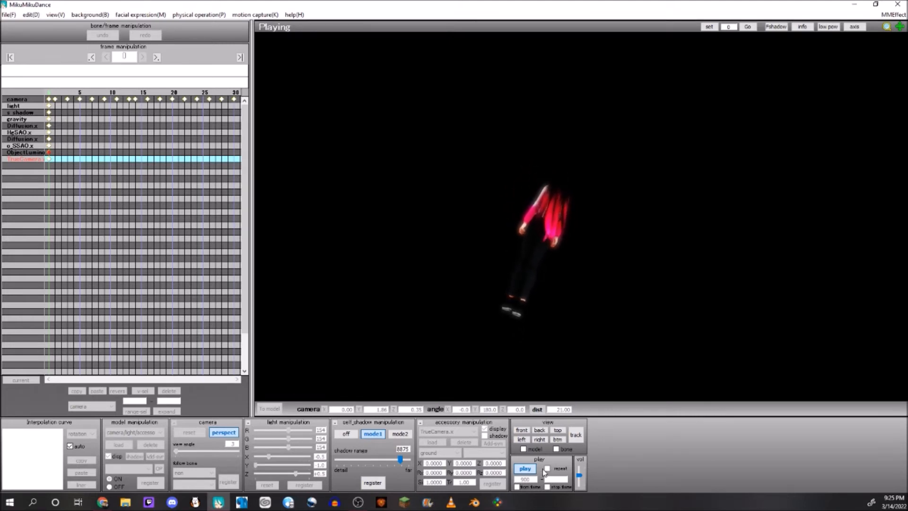
{"action": "left_click", "coordinate": [525, 468]}
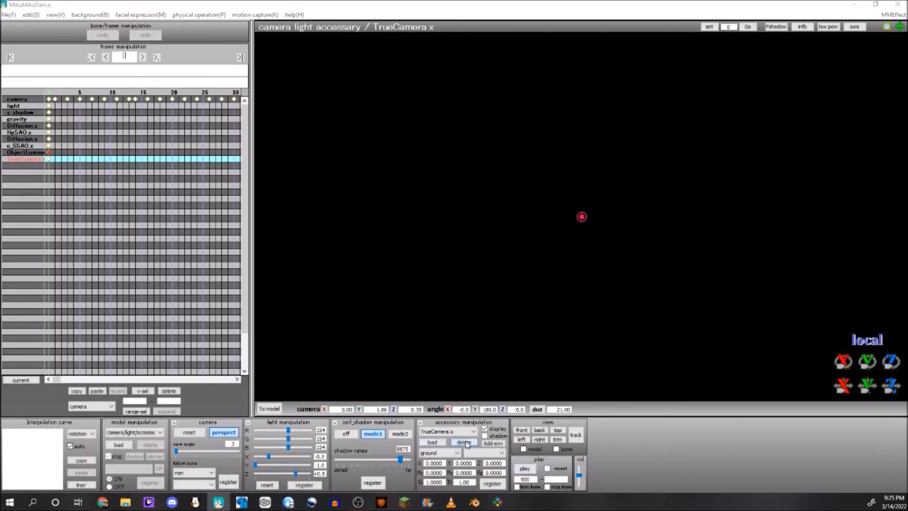
{"action": "left_click", "coordinate": [464, 443]}
{"action": "left_click", "coordinate": [464, 290]}
Step: Load the MotionBlur accessory from the effects pack's MotionBlur2 folder, and play the animation to check it
{"action": "left_click", "coordinate": [431, 442]}
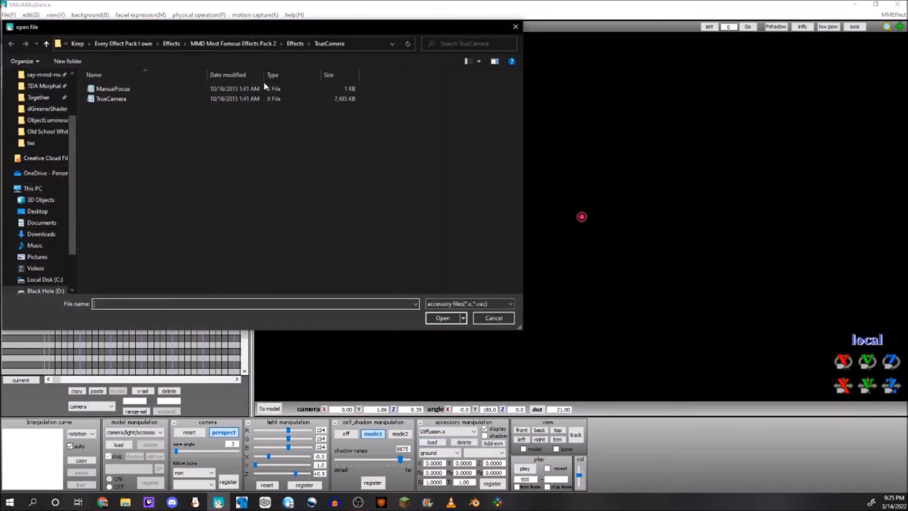
{"action": "left_click", "coordinate": [294, 44]}
{"action": "scroll", "coordinate": [169, 219], "scroll_direction": "up", "scroll_amount": 3}
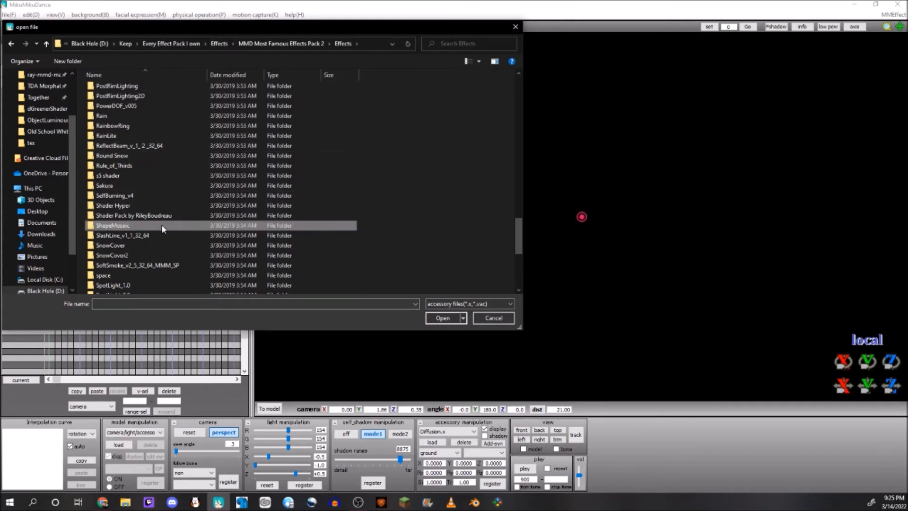
{"action": "scroll", "coordinate": [162, 225], "scroll_direction": "up", "scroll_amount": 8}
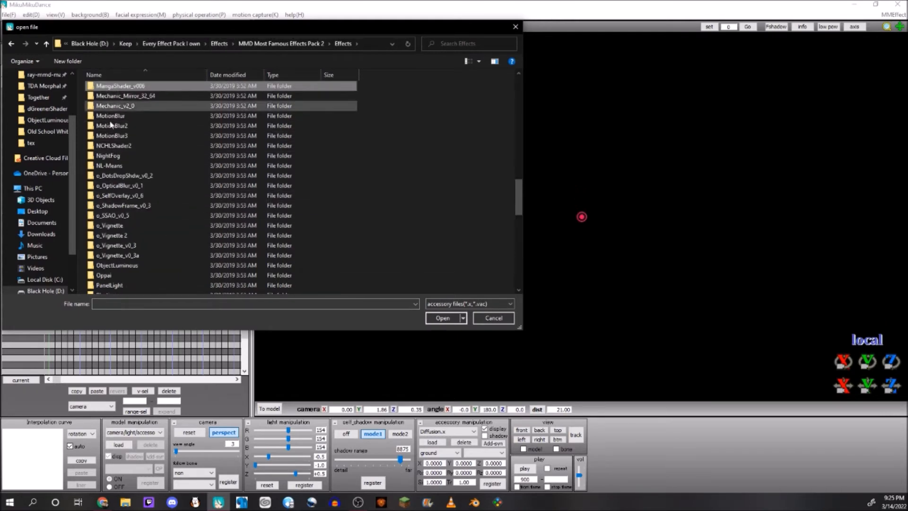
{"action": "scroll", "coordinate": [194, 247], "scroll_direction": "down", "scroll_amount": 5}
{"action": "scroll", "coordinate": [193, 248], "scroll_direction": "down", "scroll_amount": 4}
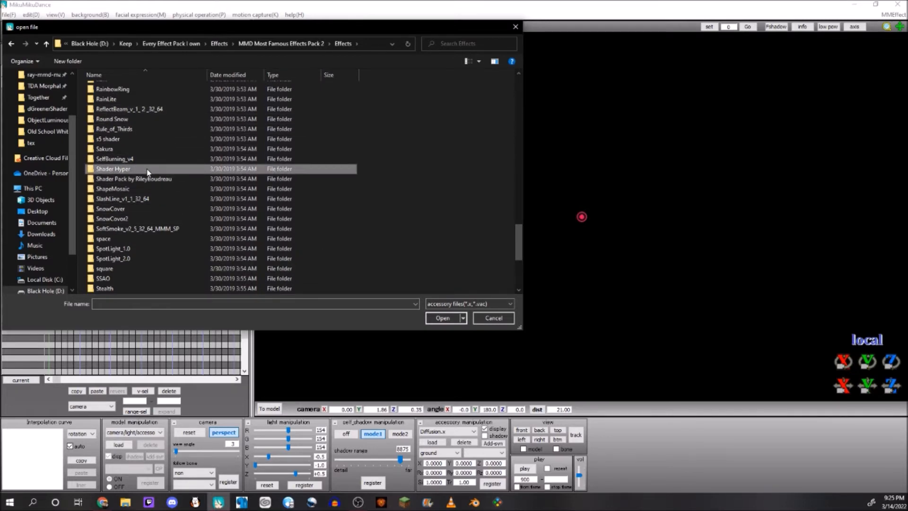
{"action": "scroll", "coordinate": [148, 172], "scroll_direction": "up", "scroll_amount": 9}
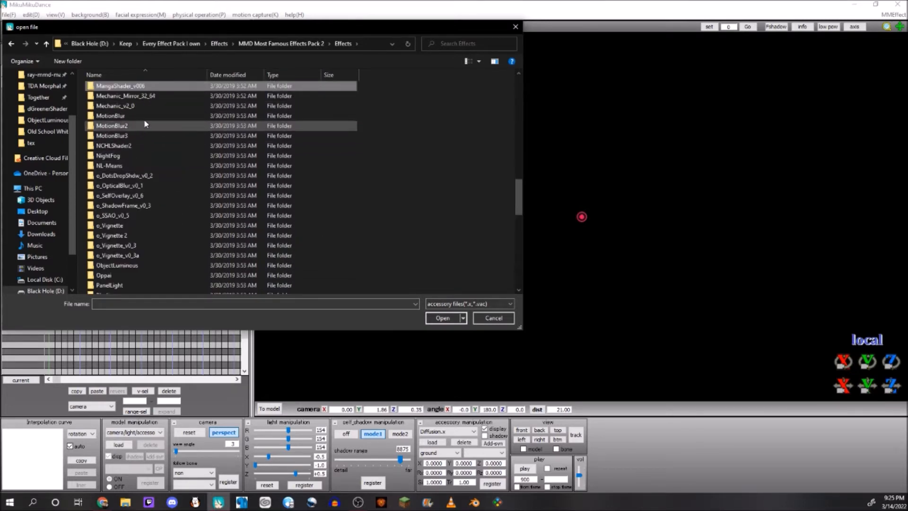
{"action": "double_click", "coordinate": [119, 126]}
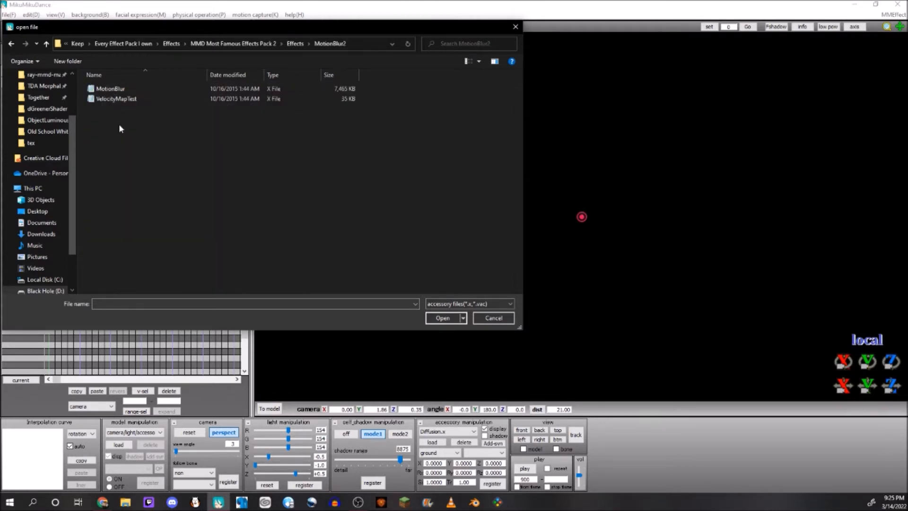
{"action": "double_click", "coordinate": [125, 89]}
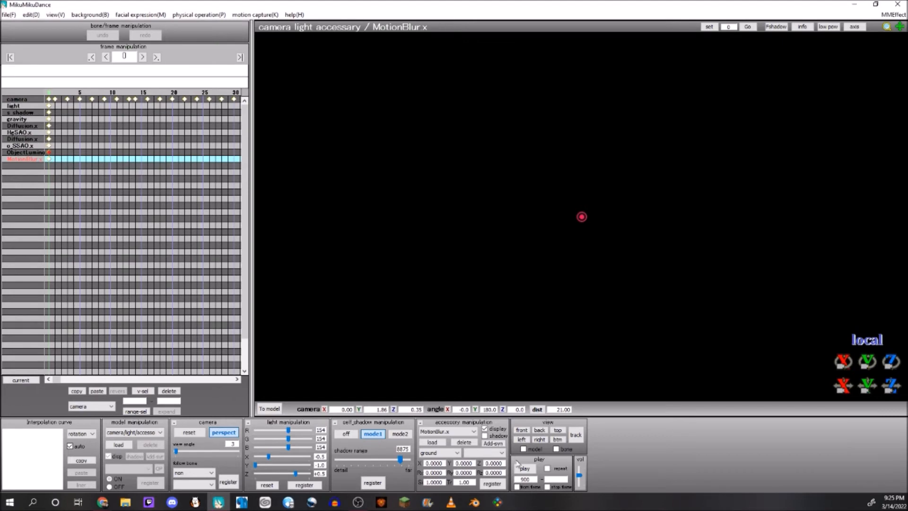
{"action": "left_click", "coordinate": [526, 469]}
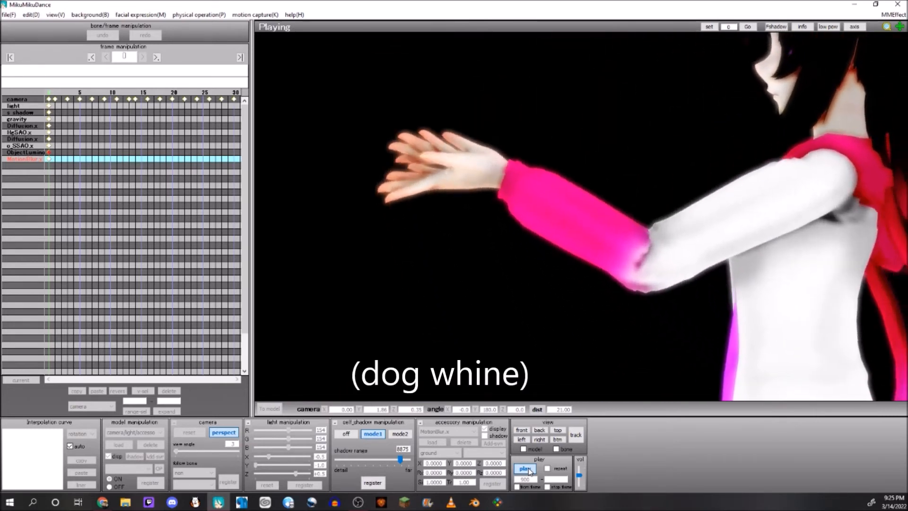
{"action": "left_click", "coordinate": [525, 468]}
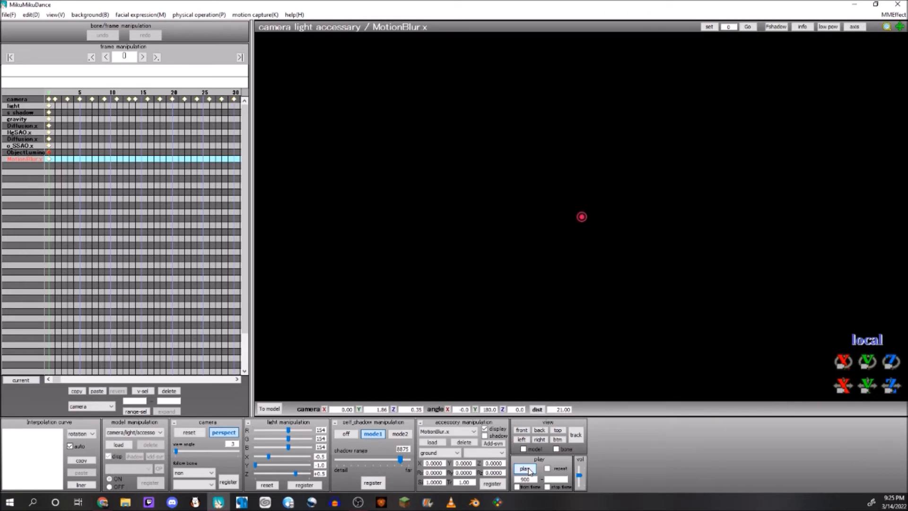
Step: Load the o_SelfOverlay_Blur accessory from the effects pack's o_SelfOverlay_v0_6 folder, and play the animation to check it
{"action": "left_click", "coordinate": [433, 444]}
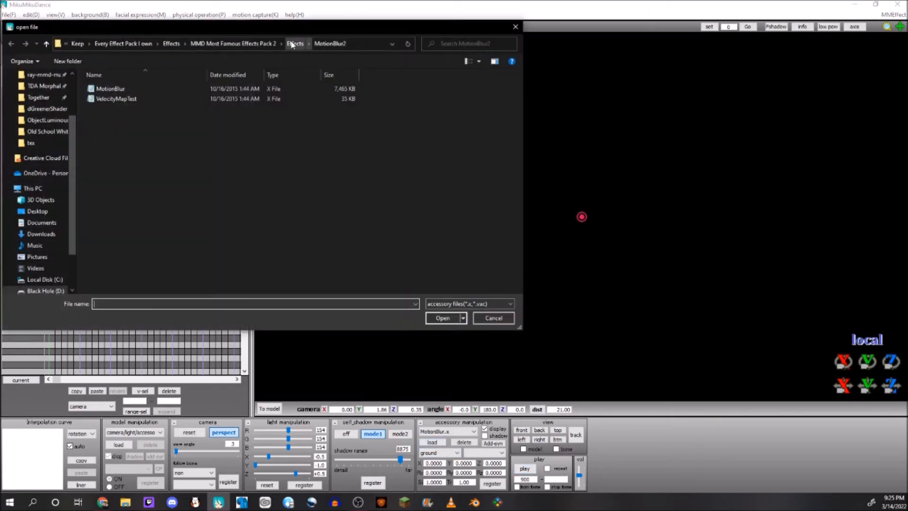
{"action": "left_click", "coordinate": [294, 43]}
{"action": "scroll", "coordinate": [209, 199], "scroll_direction": "down", "scroll_amount": 5}
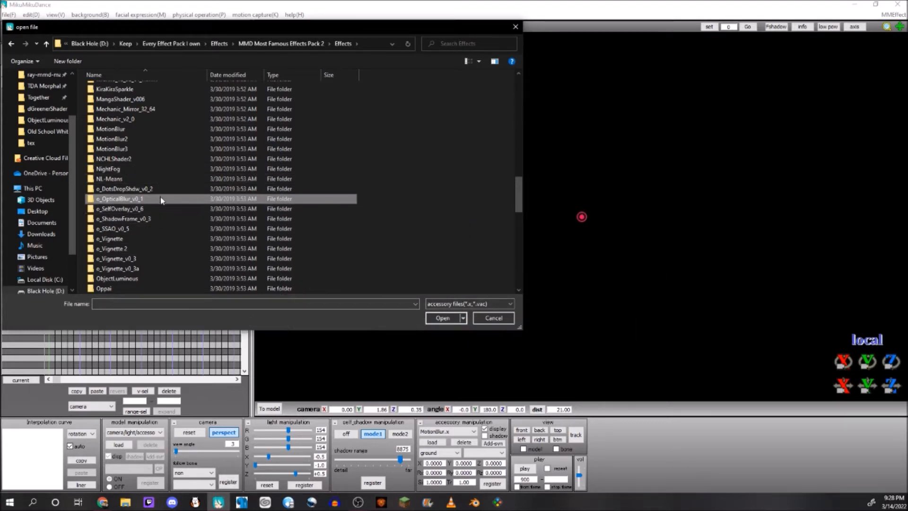
{"action": "double_click", "coordinate": [162, 209]}
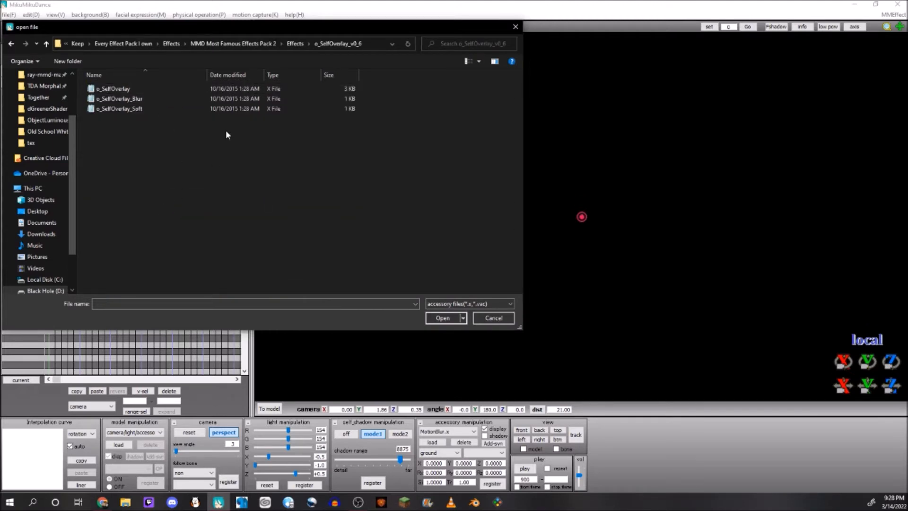
{"action": "double_click", "coordinate": [152, 99]}
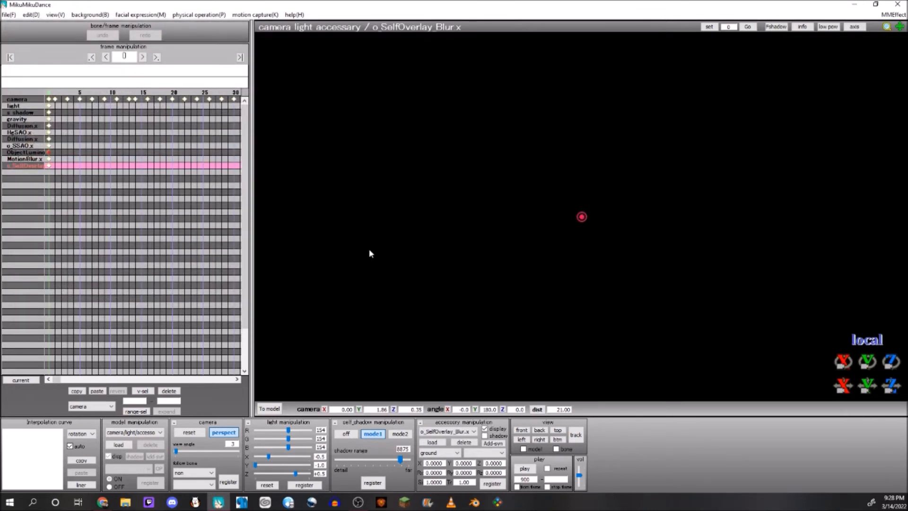
{"action": "left_click", "coordinate": [525, 469]}
{"action": "key", "text": "Return"}
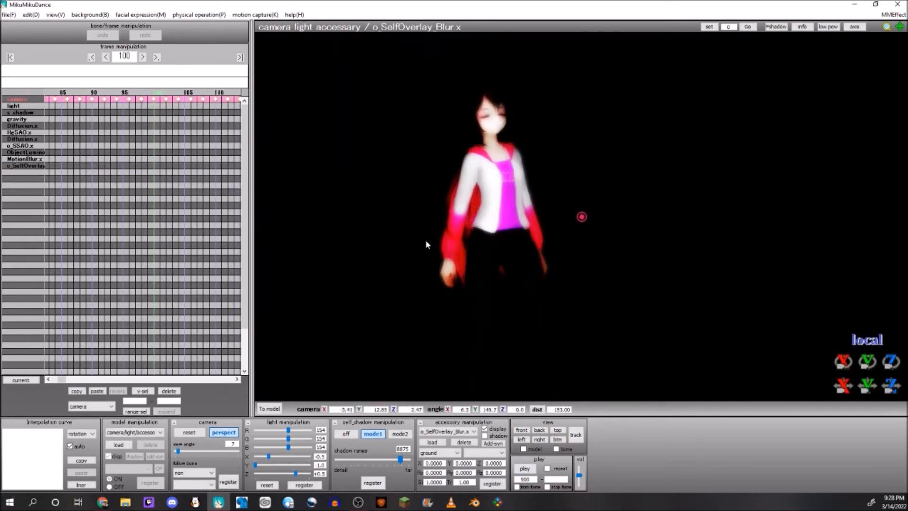
Step: Turn off the display of the o_SelfOverlay_Blur accessory and both Diffusion accessories
{"action": "left_click", "coordinate": [485, 429]}
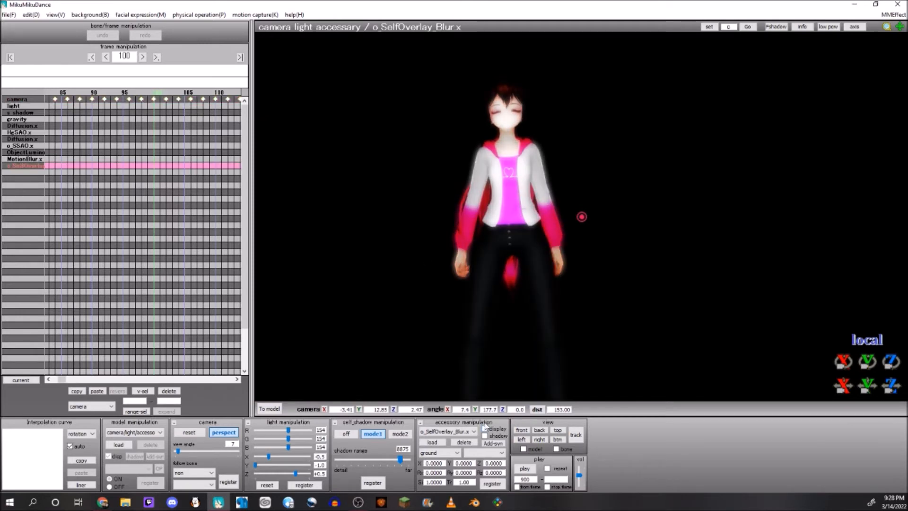
{"action": "left_click", "coordinate": [473, 431]}
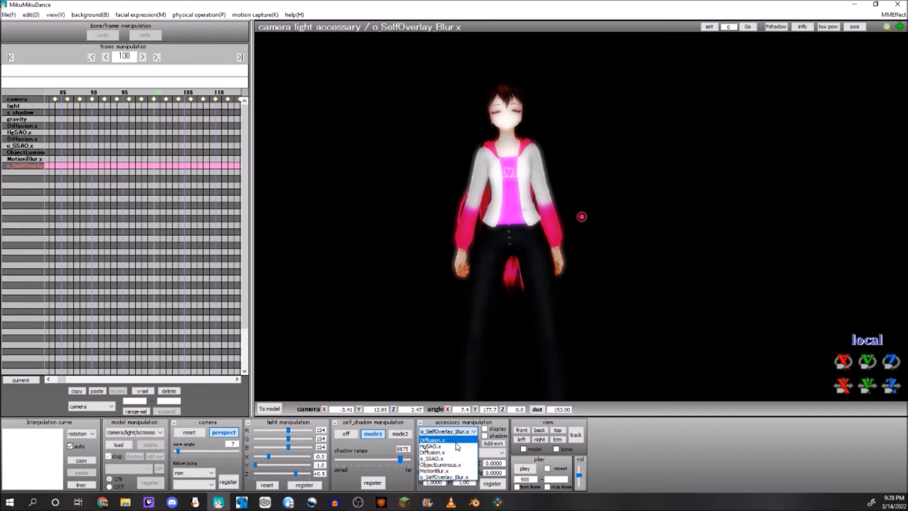
{"action": "left_click", "coordinate": [456, 443]}
{"action": "left_click", "coordinate": [447, 431]}
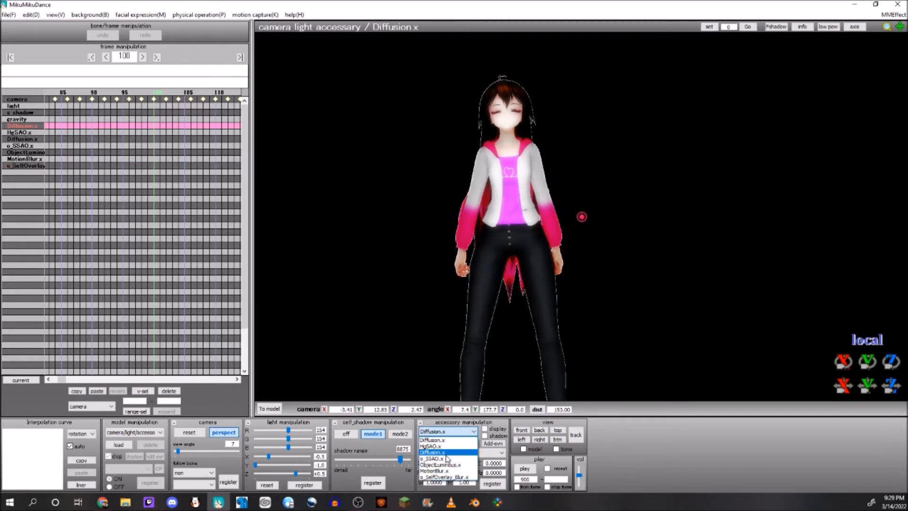
{"action": "left_click", "coordinate": [447, 453]}
{"action": "left_click", "coordinate": [485, 428]}
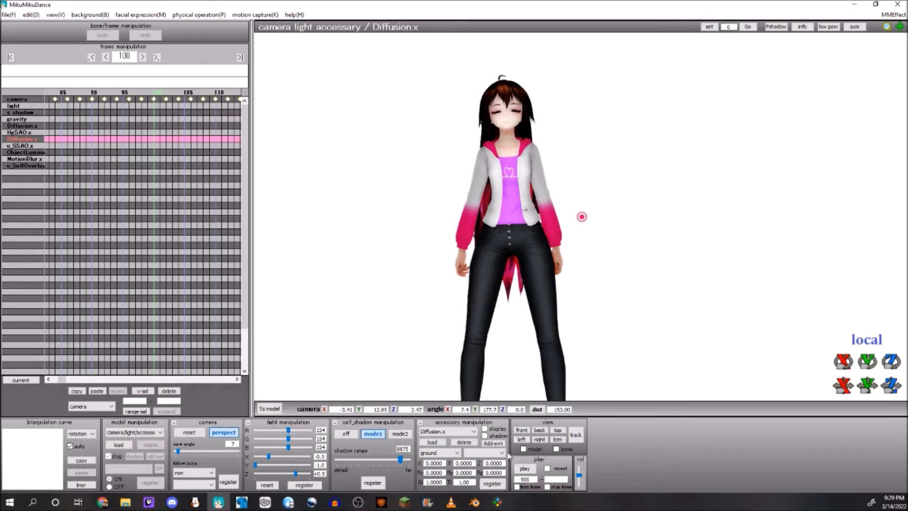
Step: Load the ColorShift accessory from the ColorShift folder of MMD Most Famous Effects Pack 2
{"action": "left_click", "coordinate": [433, 442]}
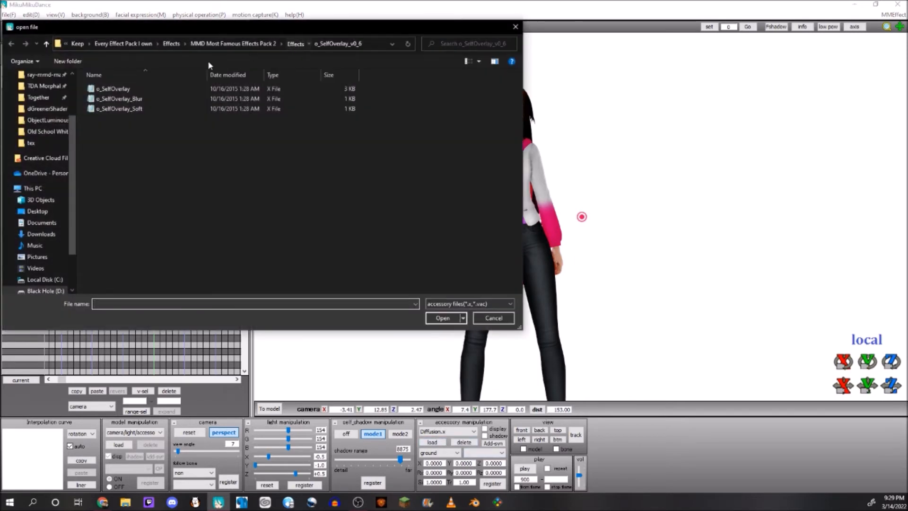
{"action": "left_click", "coordinate": [116, 113]}
{"action": "scroll", "coordinate": [117, 108], "scroll_direction": "up", "scroll_amount": 12}
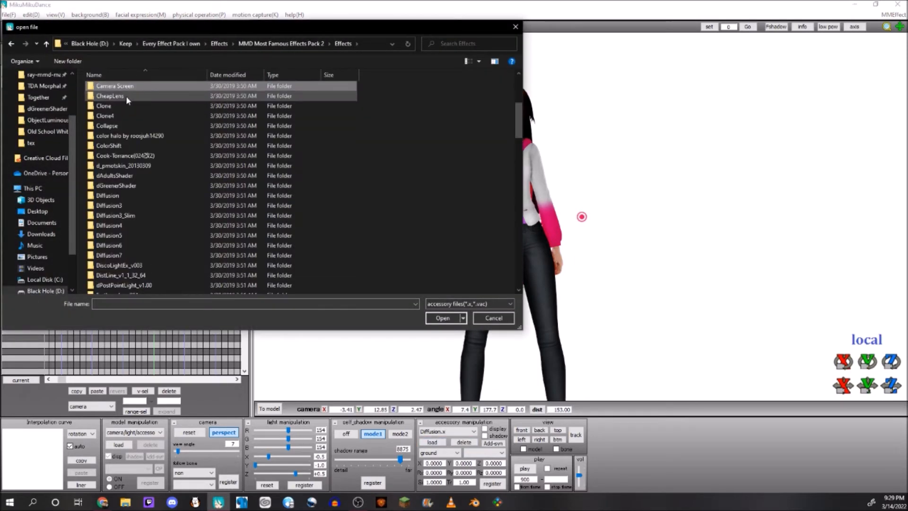
{"action": "double_click", "coordinate": [123, 152]}
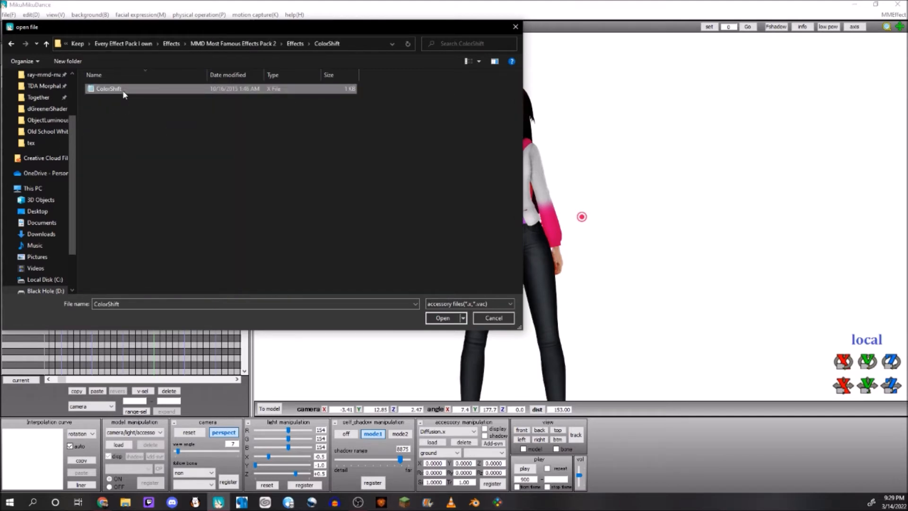
Step: Load the ColorShift accessory and register it at frame 100 with both Si and Tr set to 0.1
{"action": "double_click", "coordinate": [124, 87]}
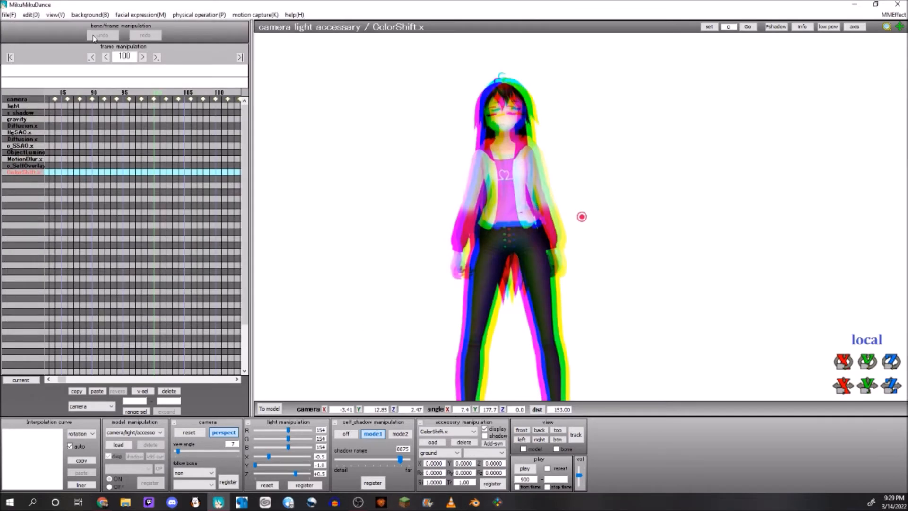
{"action": "left_click", "coordinate": [101, 15]}
{"action": "left_click", "coordinate": [106, 61]}
{"action": "left_click", "coordinate": [445, 431]}
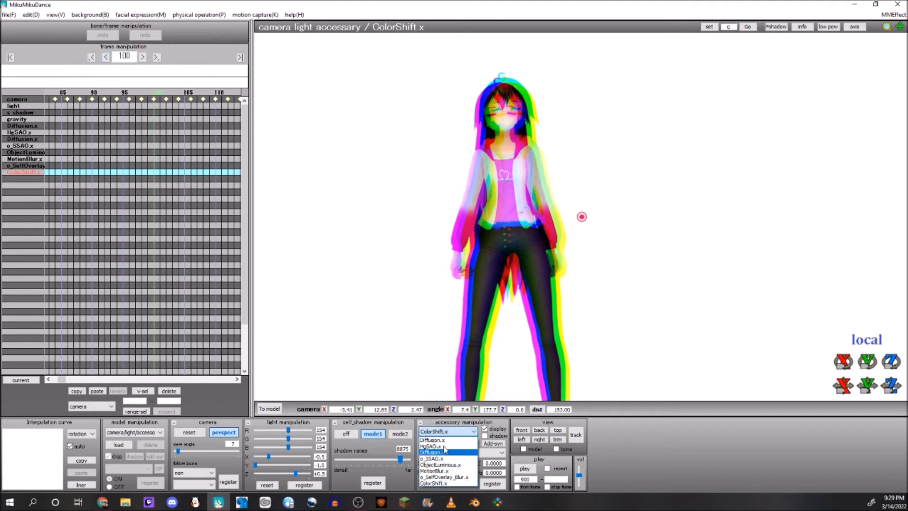
{"action": "left_click", "coordinate": [449, 431]}
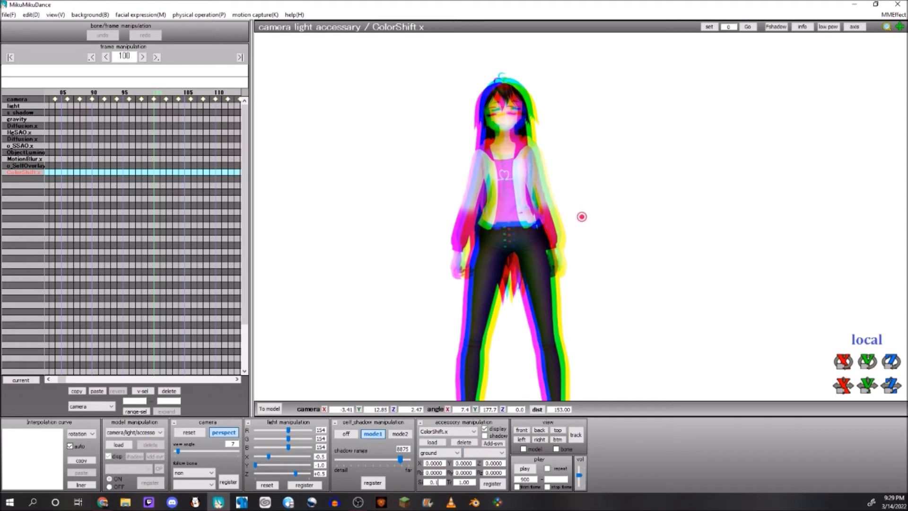
{"action": "type", "text": "0.1"}
{"action": "left_click", "coordinate": [483, 484]}
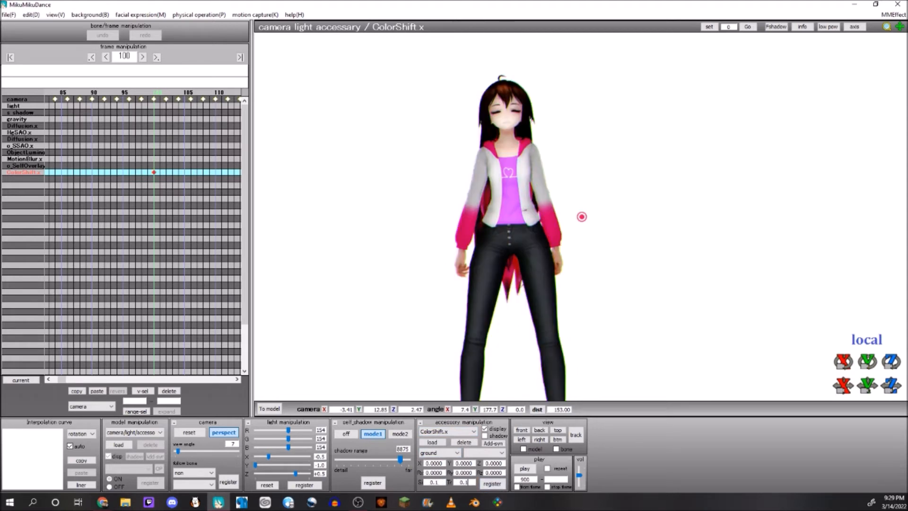
Step: Move ColorShift.x up to first place in the accessory drawing order and apply the new order
{"action": "left_click_drag", "start_coordinate": [84, 9], "coordinate": [83, 14]}
{"action": "left_click", "coordinate": [83, 17]}
{"action": "left_click", "coordinate": [868, 6]}
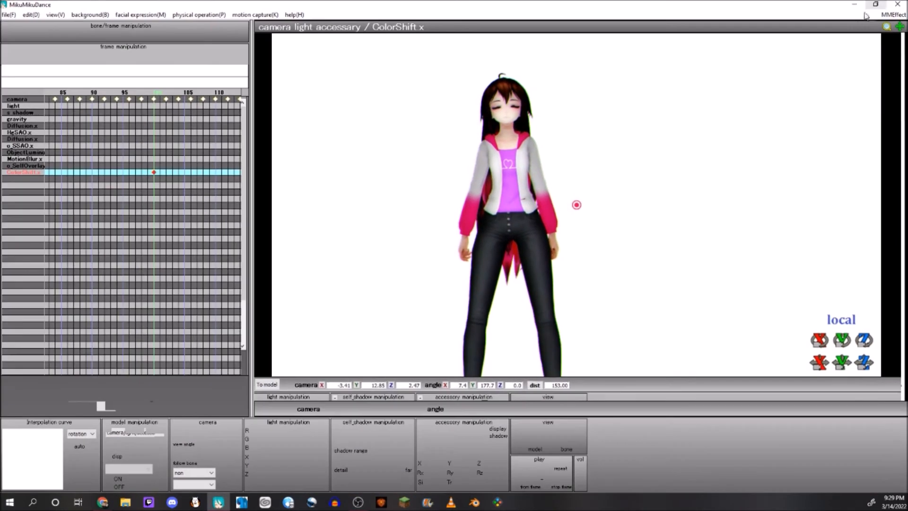
{"action": "left_click", "coordinate": [89, 14]}
{"action": "left_click", "coordinate": [95, 26]}
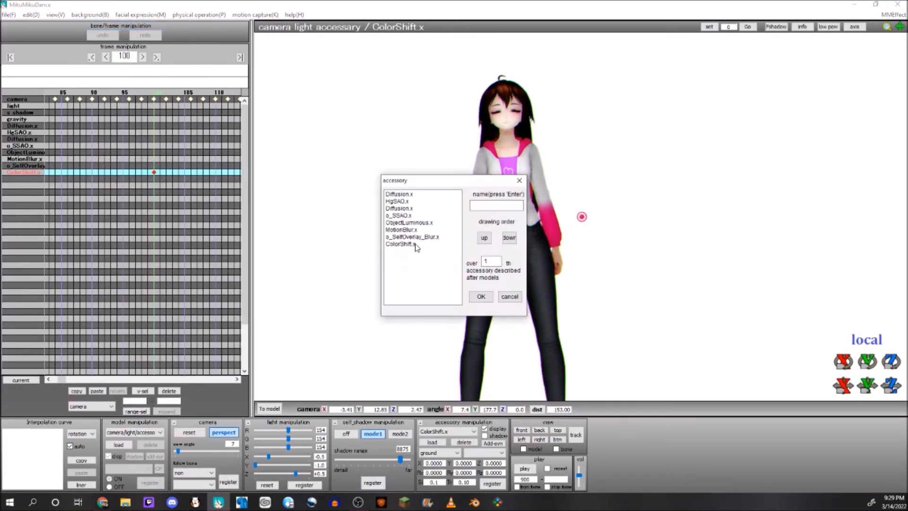
{"action": "left_click", "coordinate": [485, 238]}
{"action": "left_click", "coordinate": [485, 238]}
{"action": "left_click", "coordinate": [484, 238]}
{"action": "left_click", "coordinate": [485, 237]}
{"action": "left_click", "coordinate": [485, 238]}
{"action": "left_click", "coordinate": [484, 238]}
{"action": "left_click", "coordinate": [485, 238]}
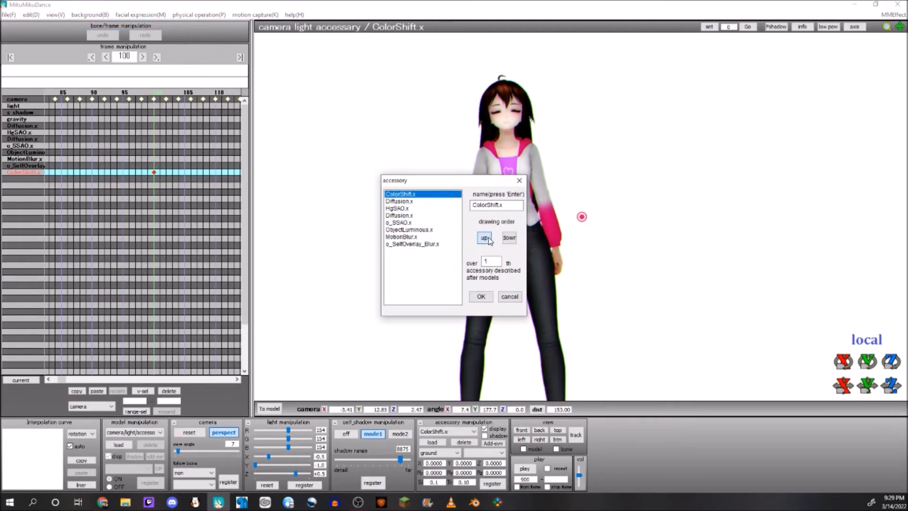
{"action": "left_click", "coordinate": [481, 296]}
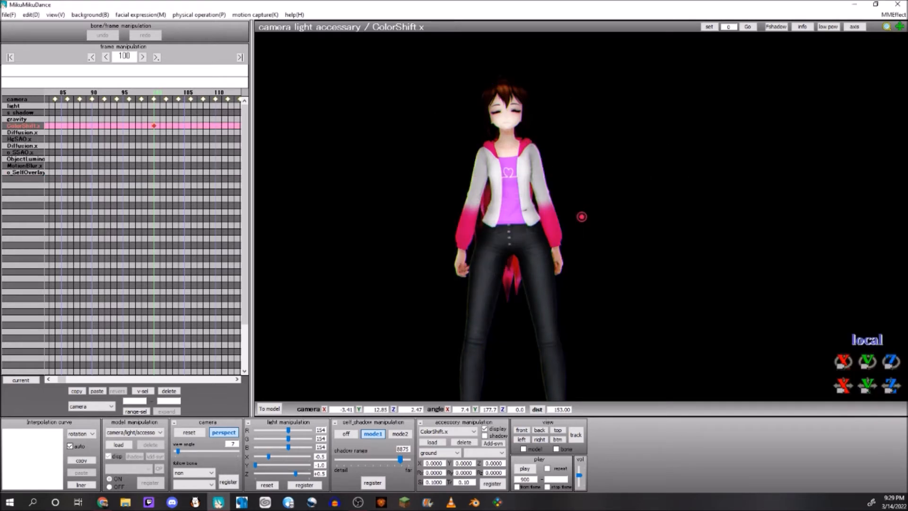
Step: Turn on the display of the o_SelfOverlay_Blur.x accessory and examine its effect on the character up close
{"action": "left_click", "coordinate": [18, 172]}
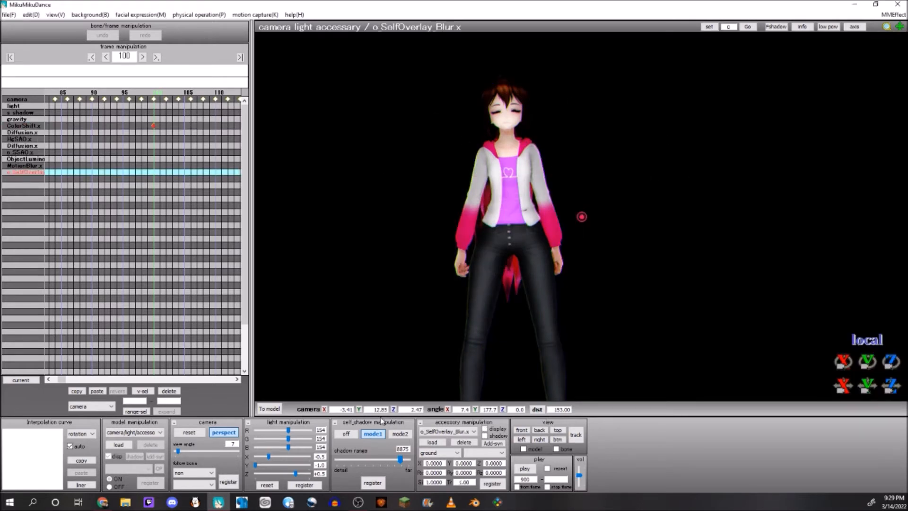
{"action": "left_click", "coordinate": [484, 428]}
{"action": "middle_click_drag", "start_coordinate": [516, 148], "coordinate": [513, 182]}
{"action": "scroll", "coordinate": [517, 166], "scroll_direction": "up", "scroll_amount": 6}
{"action": "right_click_drag", "start_coordinate": [561, 316], "coordinate": [521, 282]}
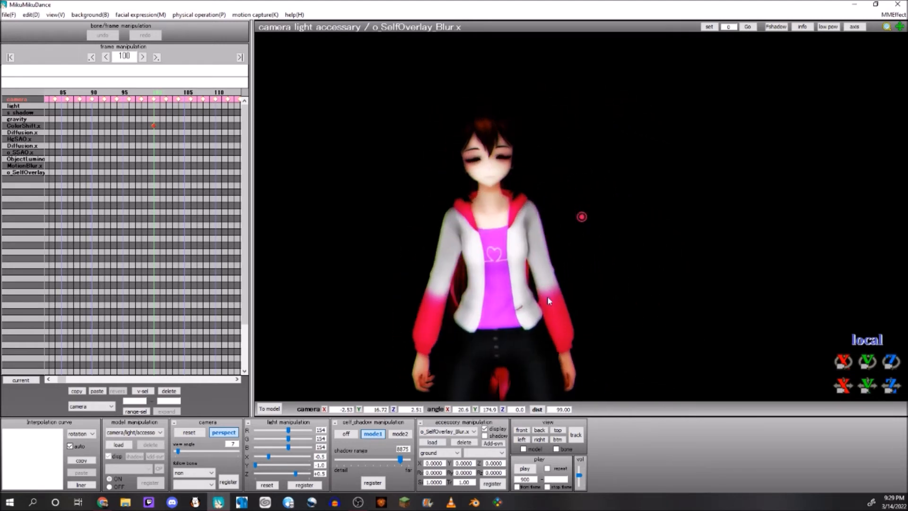
{"action": "scroll", "coordinate": [620, 326], "scroll_direction": "up", "scroll_amount": 10}
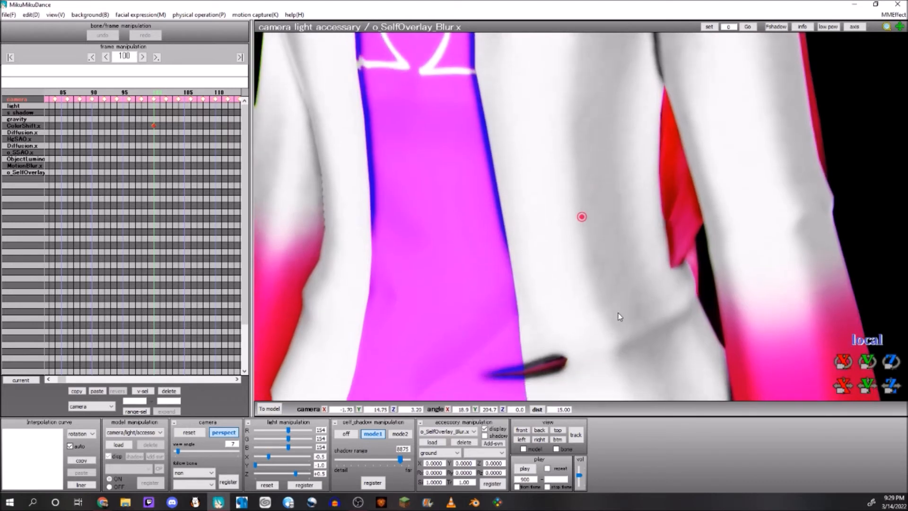
{"action": "scroll", "coordinate": [618, 313], "scroll_direction": "down", "scroll_amount": 9}
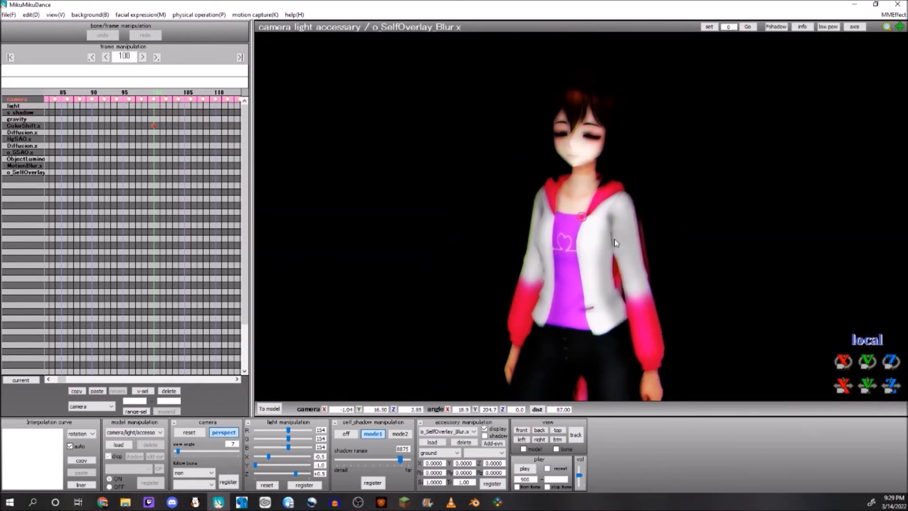
{"action": "right_click_drag", "start_coordinate": [615, 243], "coordinate": [645, 243]}
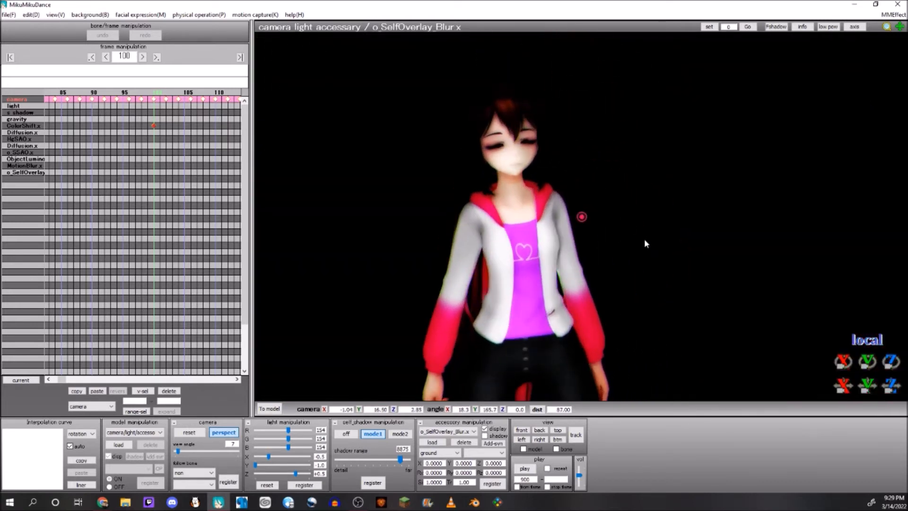
Step: Compare the character with o_SelfOverlay_Blur.x hidden and shown, and register the accessory as displayed at frame 100
{"action": "left_click", "coordinate": [485, 428]}
{"action": "left_click", "coordinate": [486, 428]}
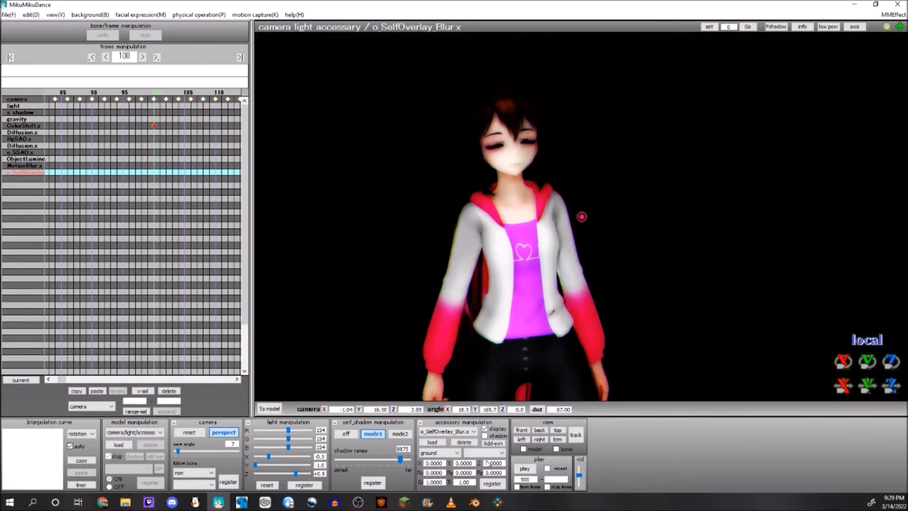
{"action": "left_click", "coordinate": [492, 483]}
Step: Delete both Diffusion.x accessories from the scene
{"action": "left_click", "coordinate": [21, 132]}
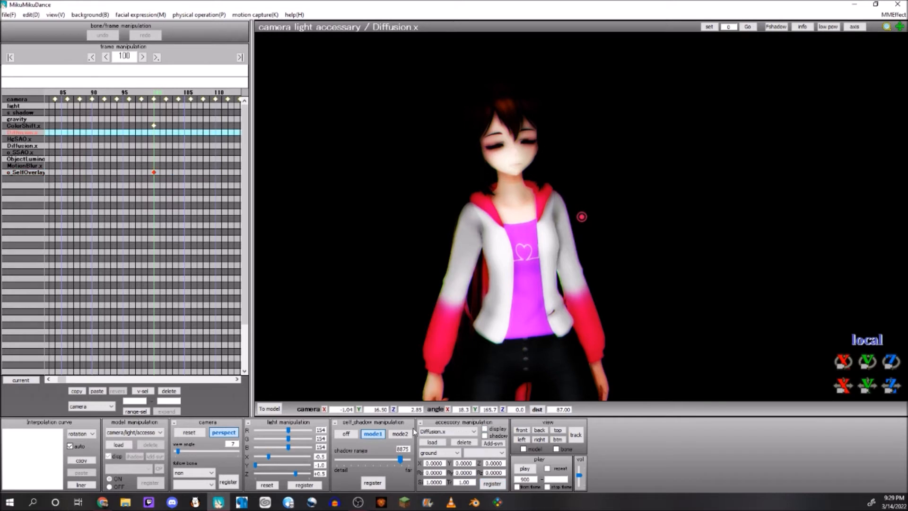
{"action": "left_click", "coordinate": [485, 428]}
{"action": "left_click", "coordinate": [484, 428]}
{"action": "left_click", "coordinate": [457, 445]}
{"action": "left_click", "coordinate": [468, 292]}
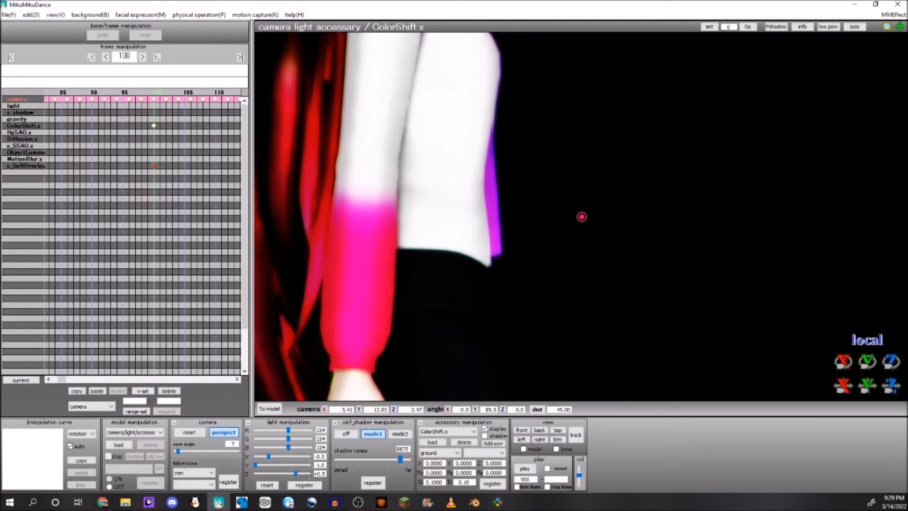
{"action": "left_click", "coordinate": [19, 139]}
{"action": "left_click", "coordinate": [464, 442]}
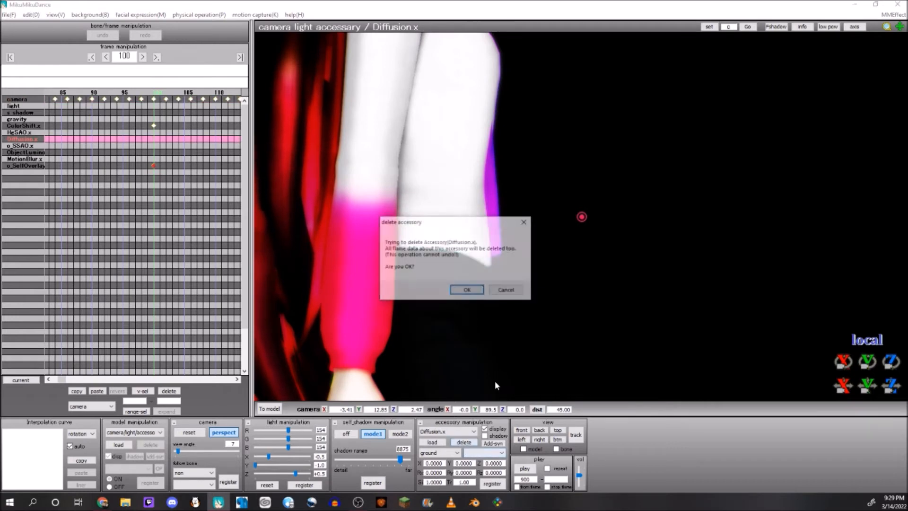
{"action": "left_click", "coordinate": [466, 290]}
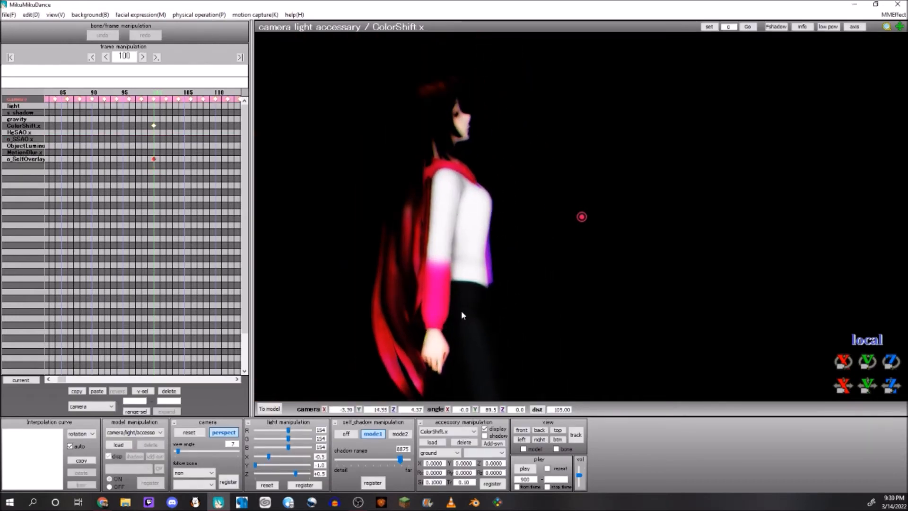
Step: Search the Effects folder of MMD Most Famous Effects Pack 2 for "bleach" as an accessory to load
{"action": "left_click", "coordinate": [432, 442]}
{"action": "left_click", "coordinate": [296, 43]}
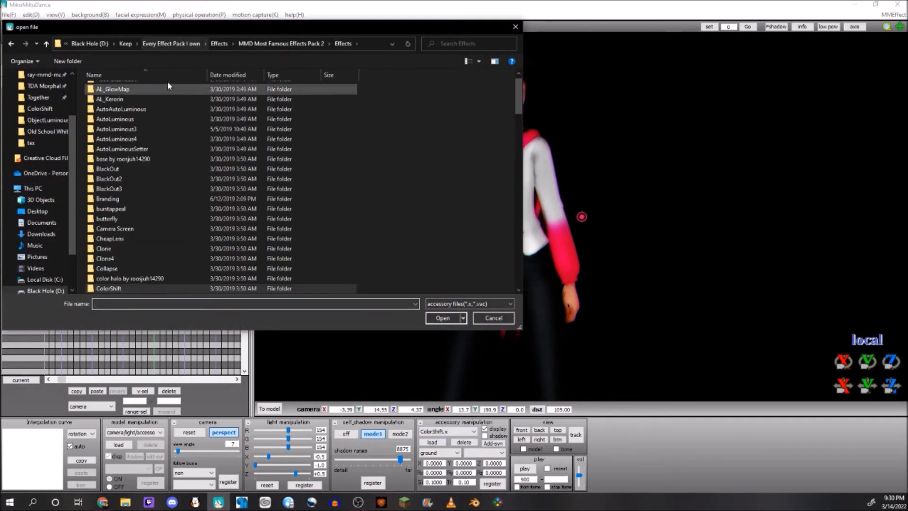
{"action": "left_click", "coordinate": [187, 44]}
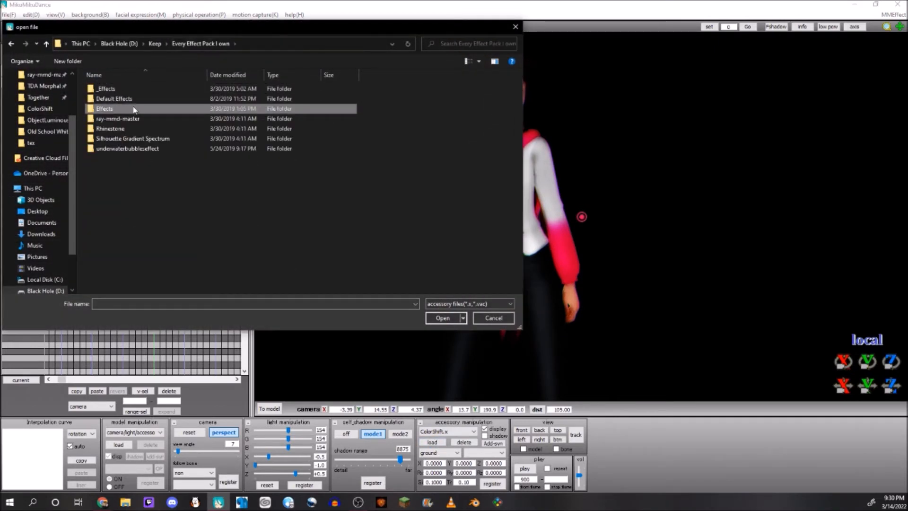
{"action": "double_click", "coordinate": [142, 108]}
{"action": "double_click", "coordinate": [145, 119]}
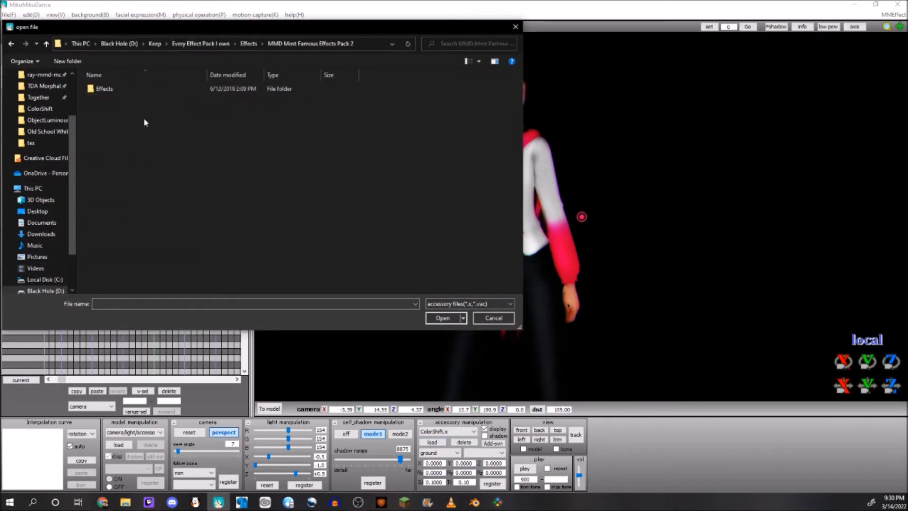
{"action": "double_click", "coordinate": [146, 90]}
{"action": "left_click", "coordinate": [454, 44]}
{"action": "type", "text": "bleach"}
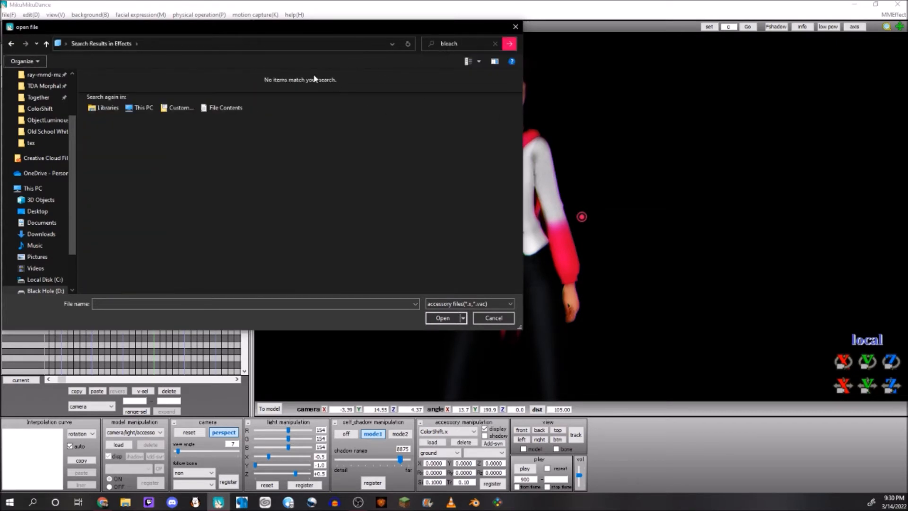
{"action": "left_click", "coordinate": [11, 43]}
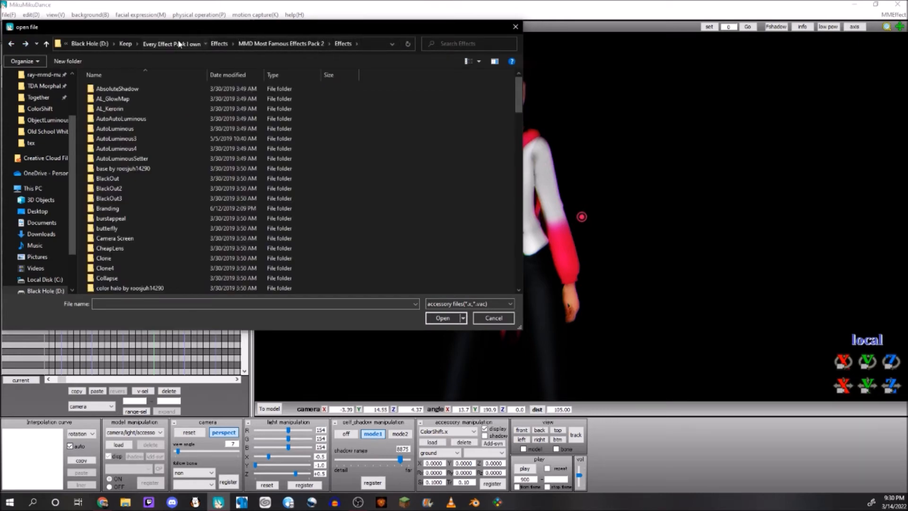
Step: Load the o_Bleach-bypass accessory from the Default Effects folder and compare the character with it hidden and shown
{"action": "left_click", "coordinate": [151, 43]}
{"action": "double_click", "coordinate": [158, 101]}
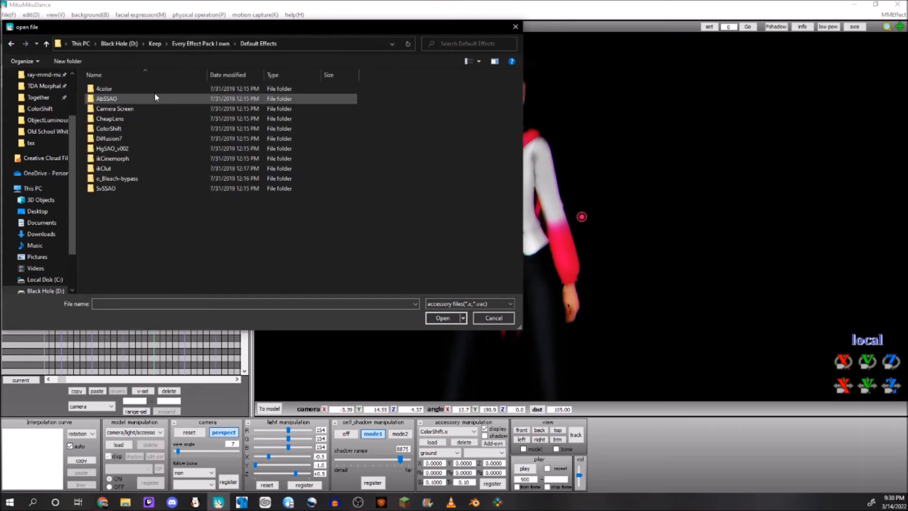
{"action": "double_click", "coordinate": [140, 179]}
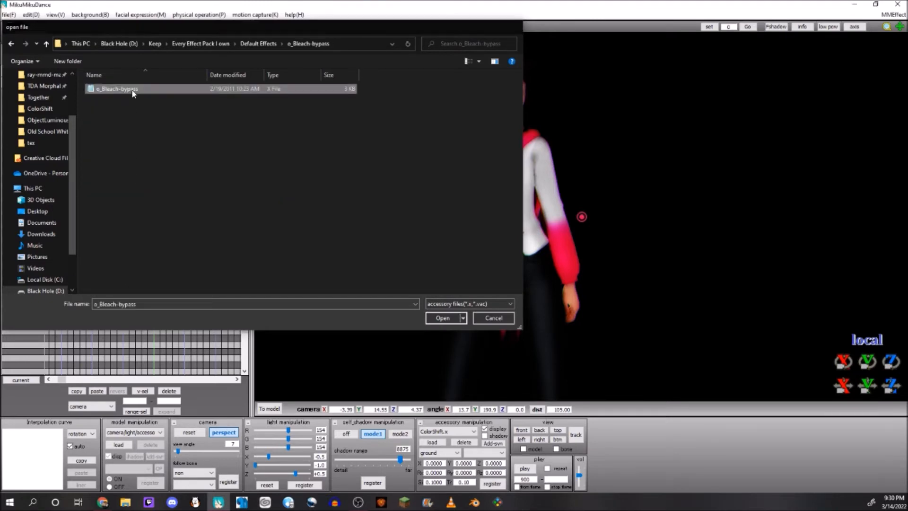
{"action": "double_click", "coordinate": [133, 89]}
{"action": "right_click_drag", "start_coordinate": [512, 210], "coordinate": [534, 210]}
{"action": "middle_click_drag", "start_coordinate": [463, 185], "coordinate": [480, 197]}
{"action": "scroll", "coordinate": [478, 193], "scroll_direction": "up", "scroll_amount": 2}
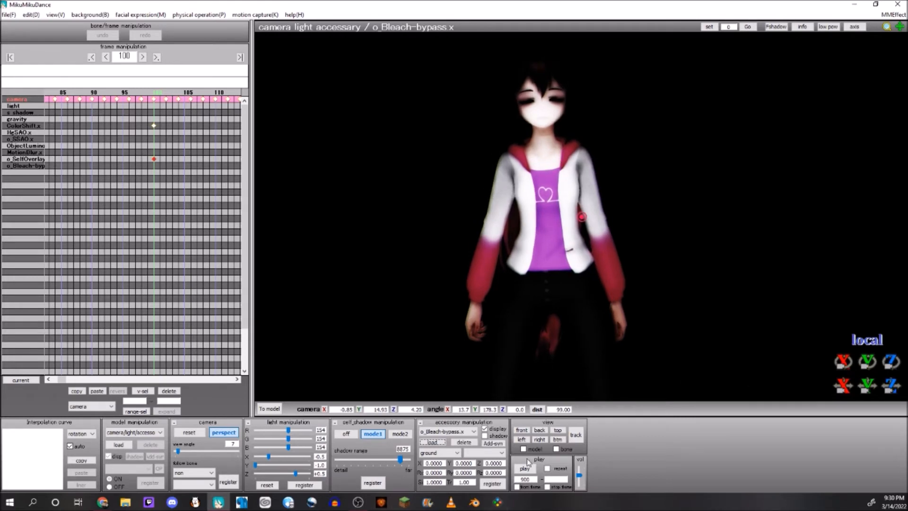
{"action": "left_click", "coordinate": [484, 429]}
{"action": "left_click", "coordinate": [484, 428]}
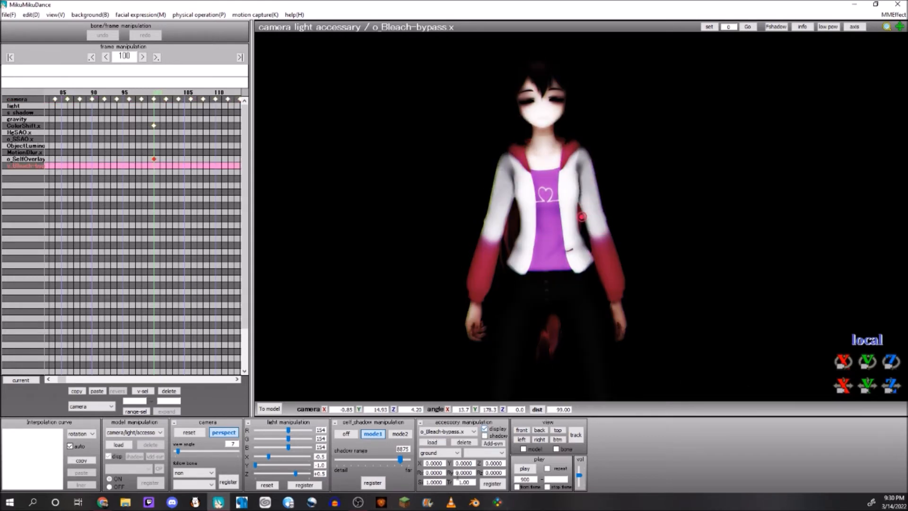
Step: Try Si values of 0.1 and 5 for o_Bleach-bypass.x, registering each at frame 100
{"action": "double_click", "coordinate": [441, 481]}
{"action": "type", "text": "0.1"}
{"action": "left_click", "coordinate": [492, 483]}
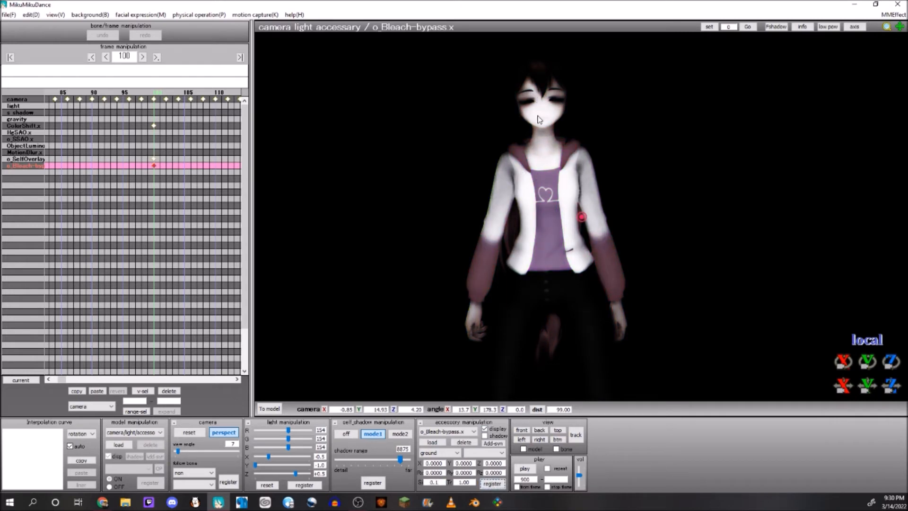
{"action": "double_click", "coordinate": [436, 482]}
{"action": "type", "text": "5"}
{"action": "left_click", "coordinate": [492, 483]}
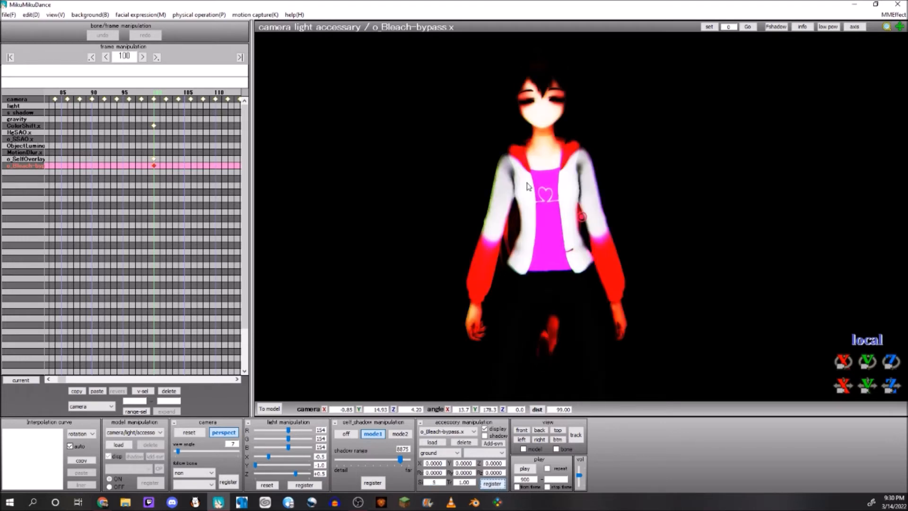
Step: Set Si to 2 and Tr to 0.25 for o_Bleach-bypass.x and register the values at frame 100
{"action": "middle_click_drag", "start_coordinate": [535, 189], "coordinate": [532, 205]}
{"action": "middle_click_drag", "start_coordinate": [551, 296], "coordinate": [549, 275]}
{"action": "left_click", "coordinate": [435, 482]}
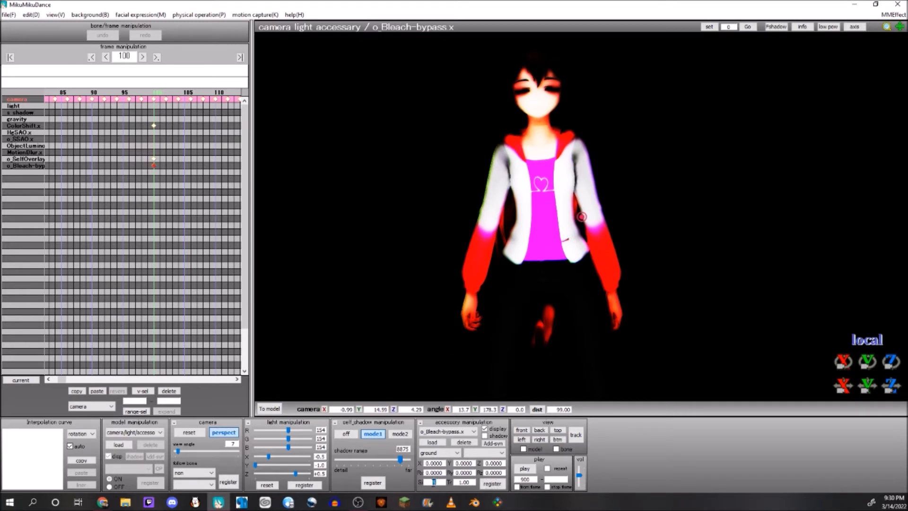
{"action": "left_click", "coordinate": [492, 484]}
{"action": "double_click", "coordinate": [468, 482]}
{"action": "type", "text": "0.1"}
{"action": "type", "text": "25"}
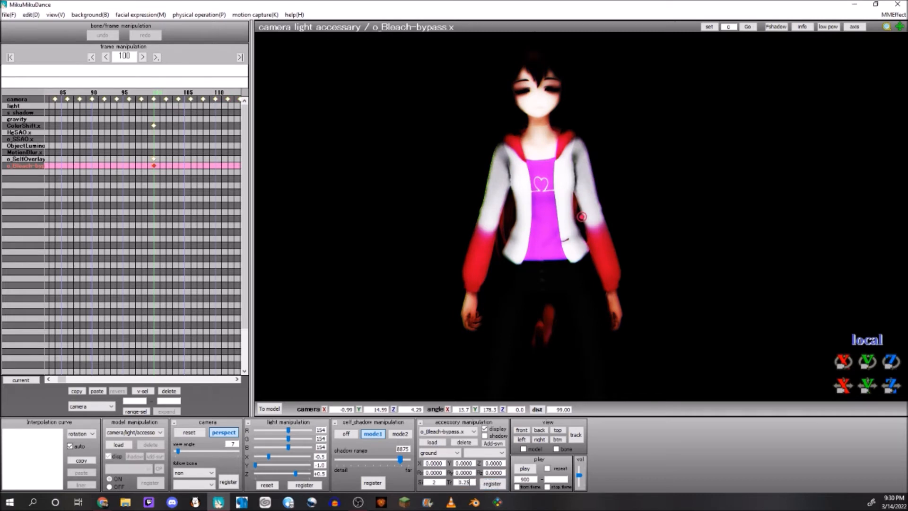
{"action": "left_click", "coordinate": [492, 484]}
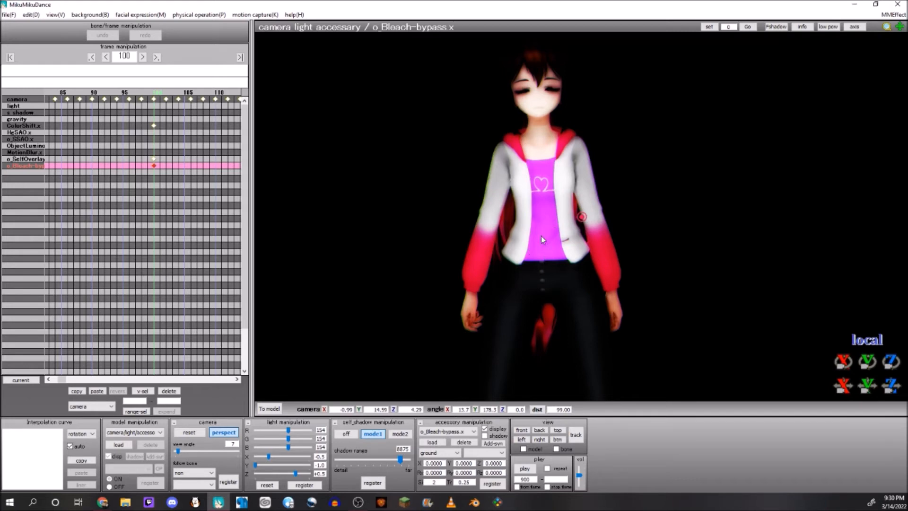
Step: Load the ikClut accessory from its folder in Default Effects
{"action": "left_click", "coordinate": [432, 442]}
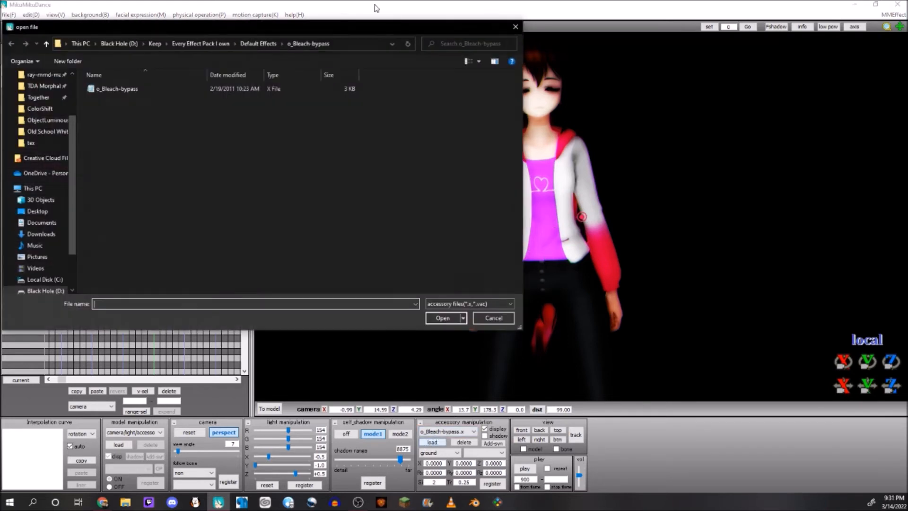
{"action": "left_click", "coordinate": [251, 43]}
{"action": "left_click", "coordinate": [141, 168]}
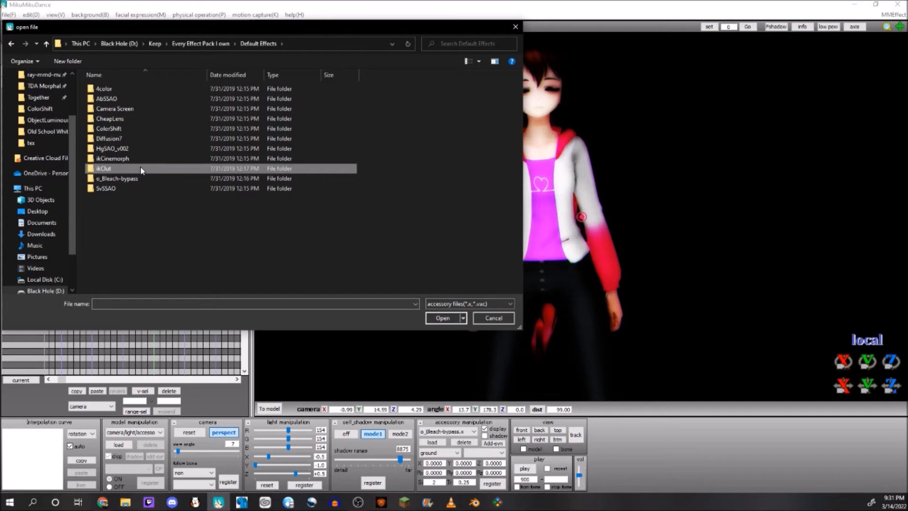
{"action": "double_click", "coordinate": [141, 168]}
{"action": "double_click", "coordinate": [137, 87]}
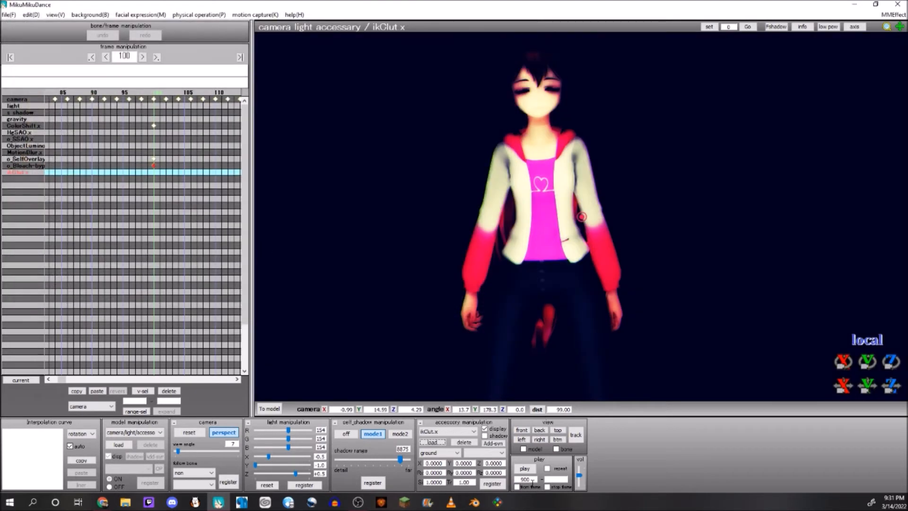
Step: Set Tr to 0.25 for ikClut.x and register it at frame 100, then check the o_Bleach-bypass.x settings for comparison
{"action": "double_click", "coordinate": [463, 482]}
{"action": "type", "text": "0.25"}
{"action": "left_click", "coordinate": [492, 484]}
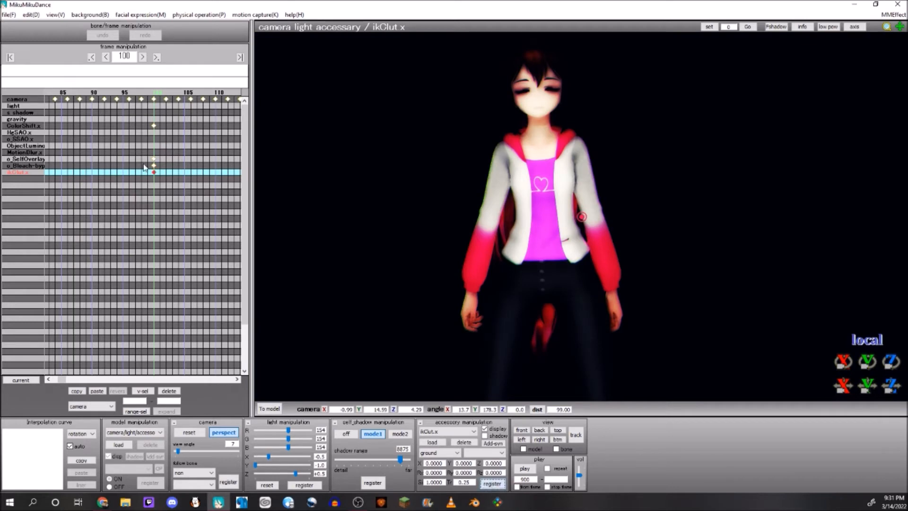
{"action": "left_click", "coordinate": [24, 166]}
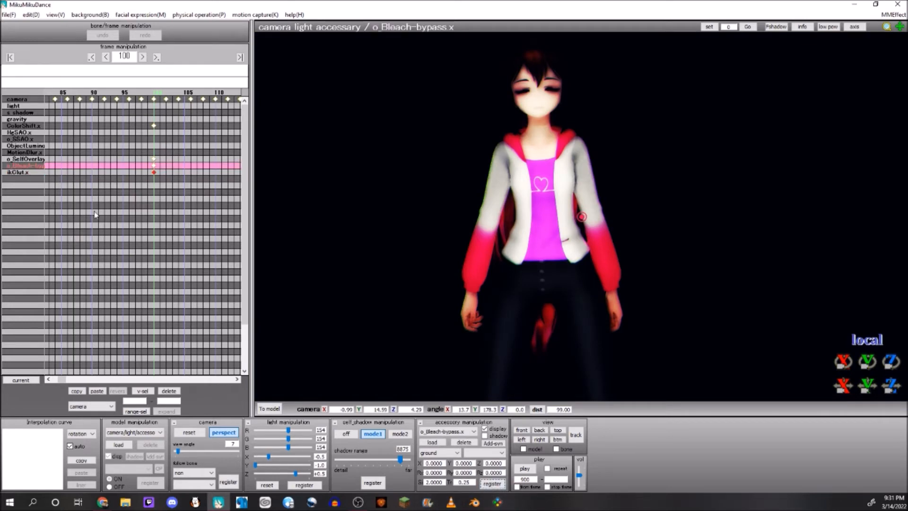
{"action": "left_click", "coordinate": [25, 173]}
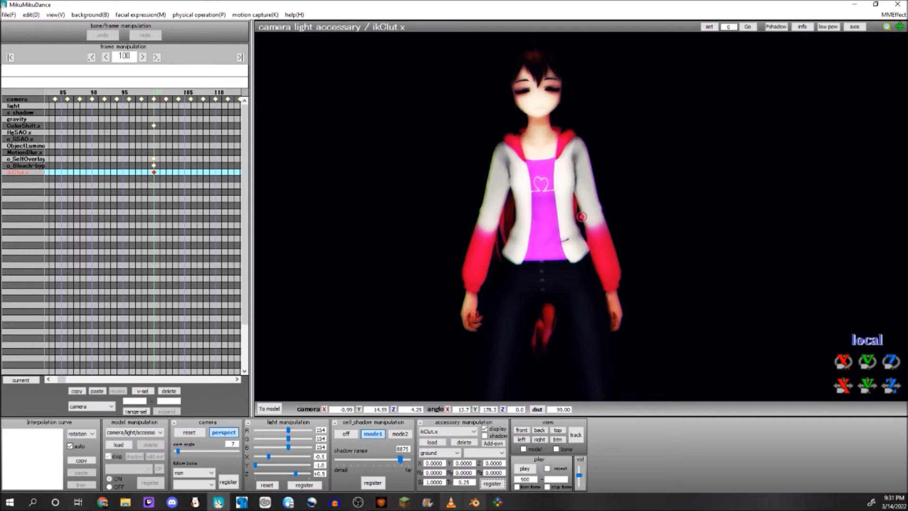
Step: Try Si values of 10 and 1 for ikClut.x, registering each at frame 100
{"action": "left_click", "coordinate": [429, 482]}
{"action": "double_click", "coordinate": [428, 482]}
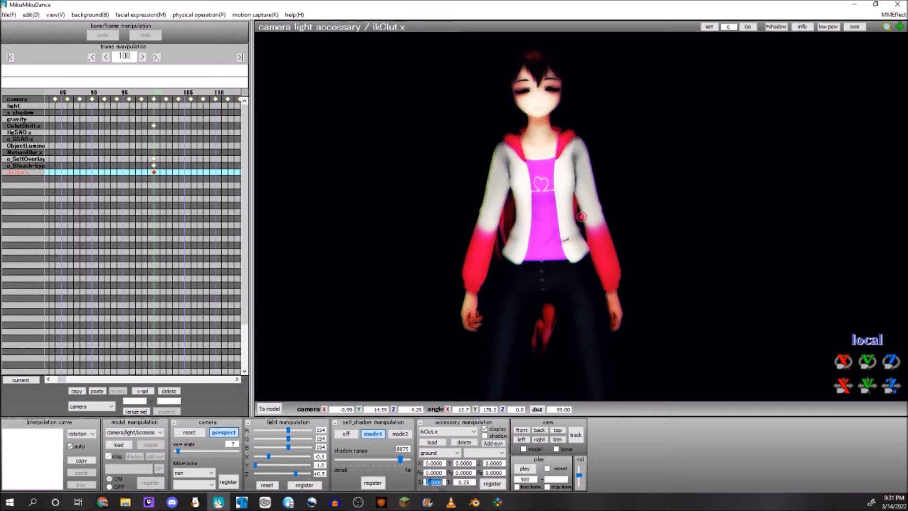
{"action": "type", "text": "10"}
{"action": "left_click", "coordinate": [491, 484]}
{"action": "double_click", "coordinate": [433, 482]}
{"action": "left_click", "coordinate": [492, 483]}
{"action": "left_click", "coordinate": [486, 429]}
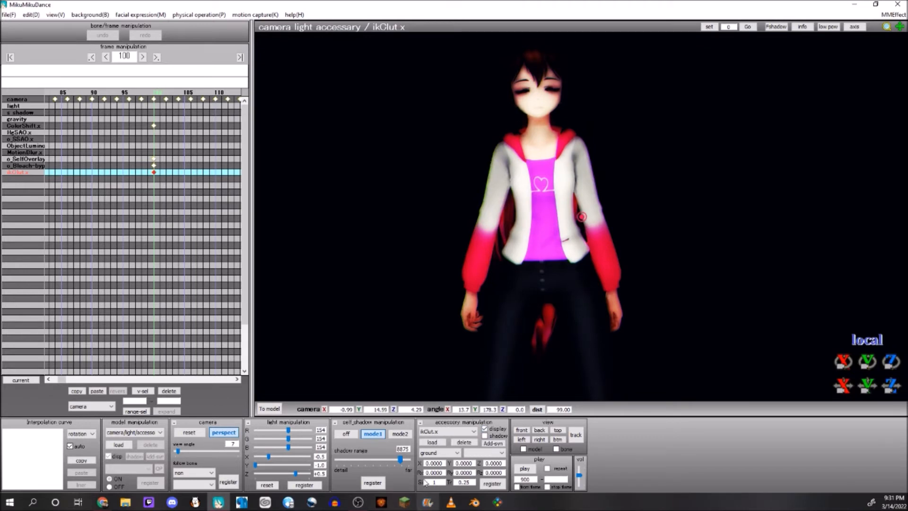
Step: Try a Tr value of 1 for ikClut.x and register it at frame 100
{"action": "double_click", "coordinate": [464, 482]}
{"action": "type", "text": "1"}
{"action": "left_click", "coordinate": [491, 484]}
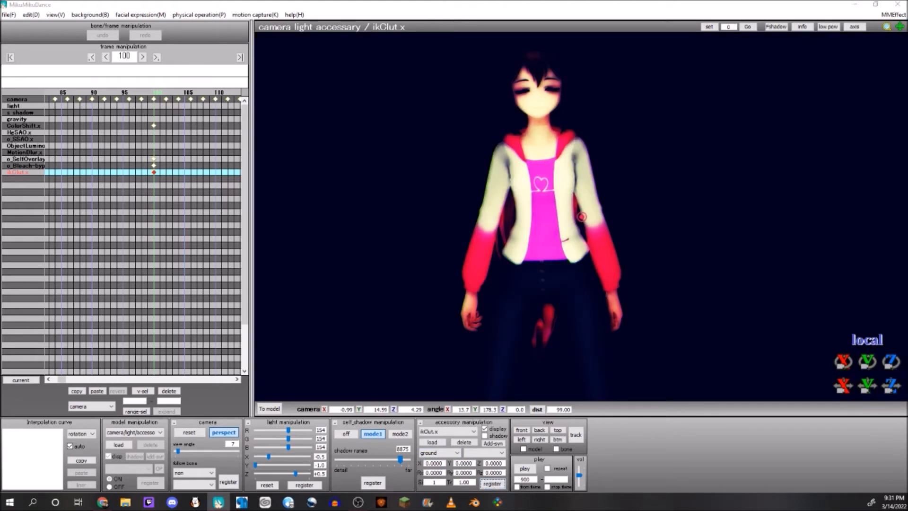
Step: Switch to the browser and look at the example videos on YouTube
{"action": "left_click", "coordinate": [103, 502]}
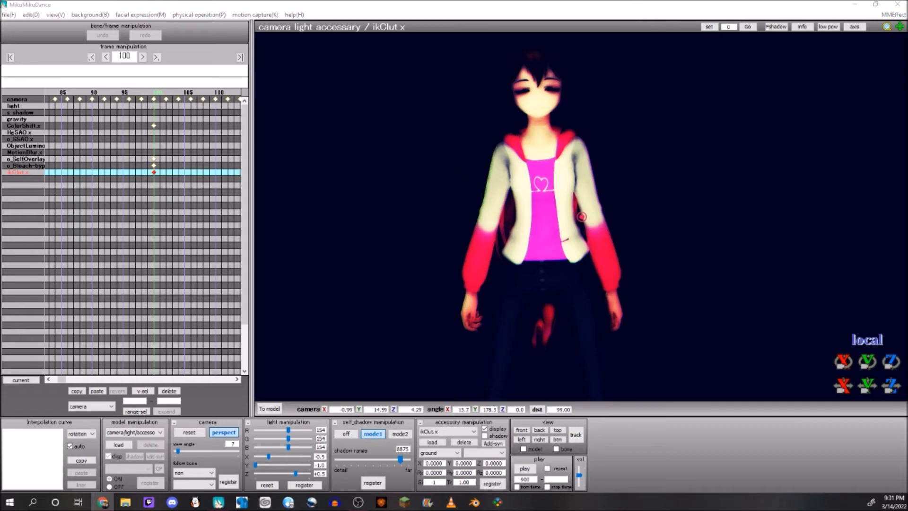
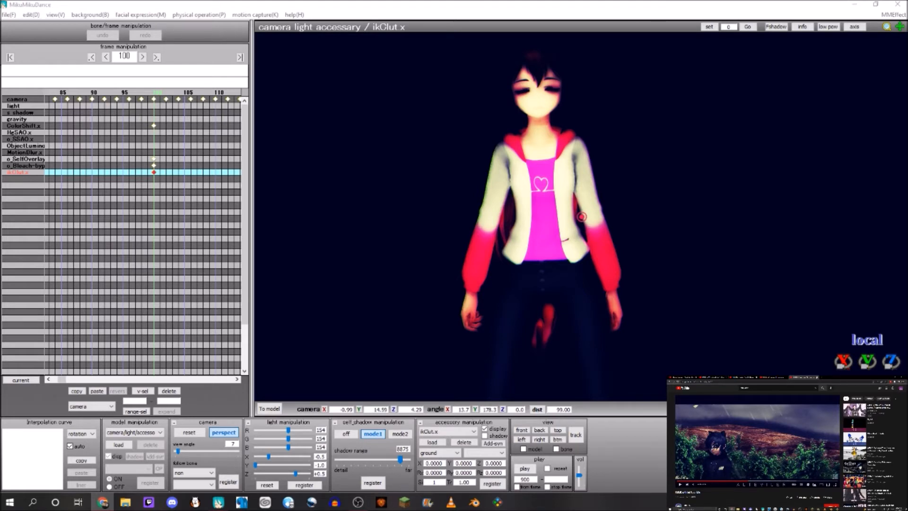
{"action": "left_click", "coordinate": [817, 378]}
{"action": "left_click", "coordinate": [548, 189]}
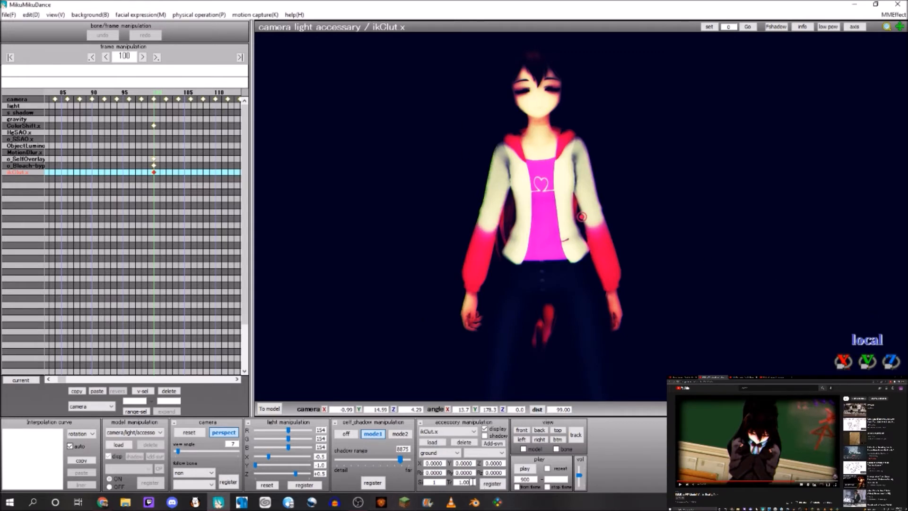
Step: Return ikClut.x to a Tr of 0.25 in MikuMikuDance and register it at frame 100
{"action": "double_click", "coordinate": [472, 482]}
{"action": "type", "text": "0.25"}
{"action": "left_click", "coordinate": [491, 484]}
Step: Try Si 0.1 and Tr 0.5 for o_Bleach-bypass.x at frame 100
{"action": "left_click", "coordinate": [428, 431]}
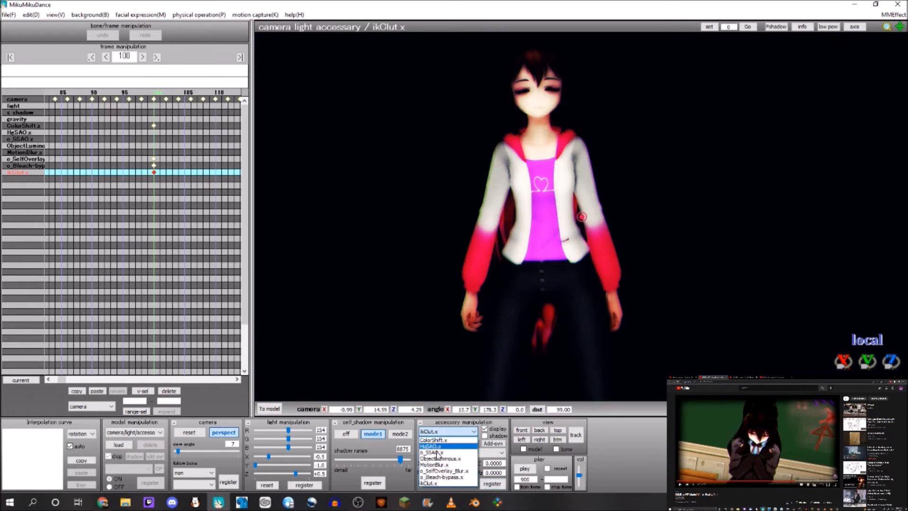
{"action": "left_click", "coordinate": [443, 476]}
{"action": "double_click", "coordinate": [433, 482]}
{"action": "type", "text": "0."}
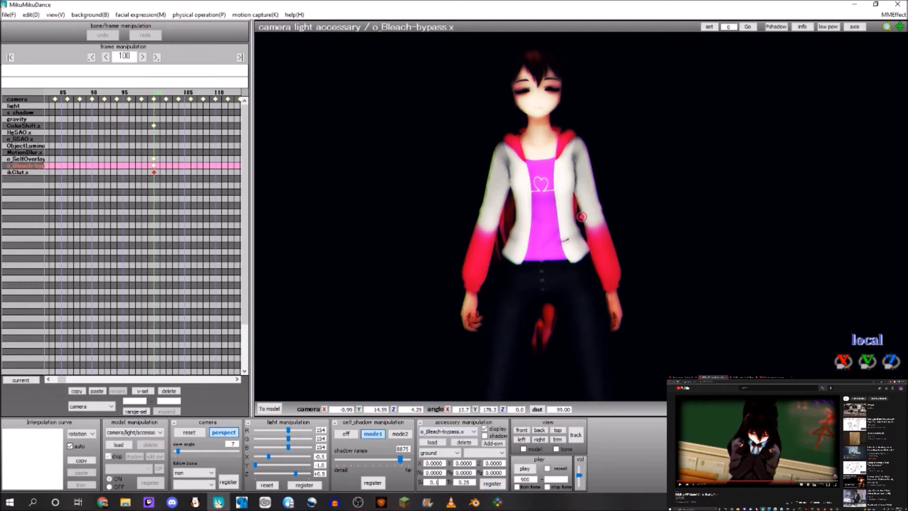
{"action": "type", "text": "1"}
{"action": "left_click", "coordinate": [492, 484]}
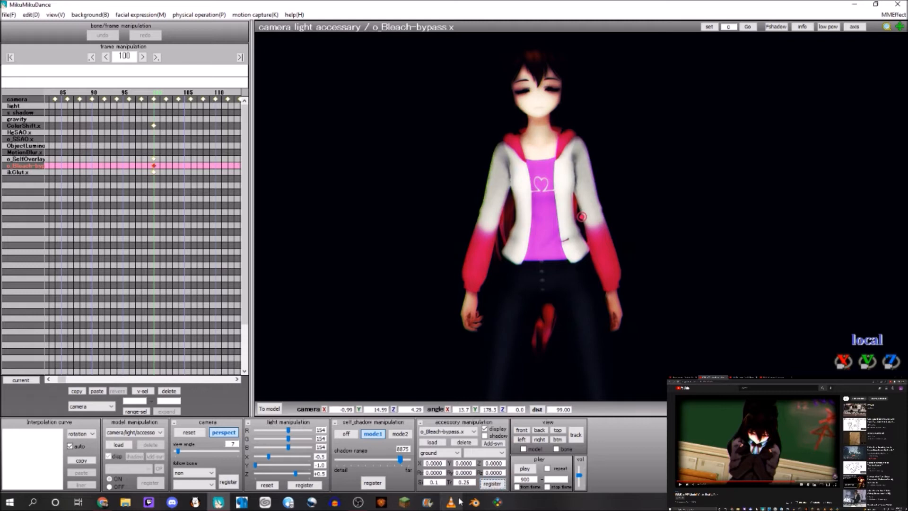
{"action": "double_click", "coordinate": [462, 482]}
{"action": "type", "text": "0.5"}
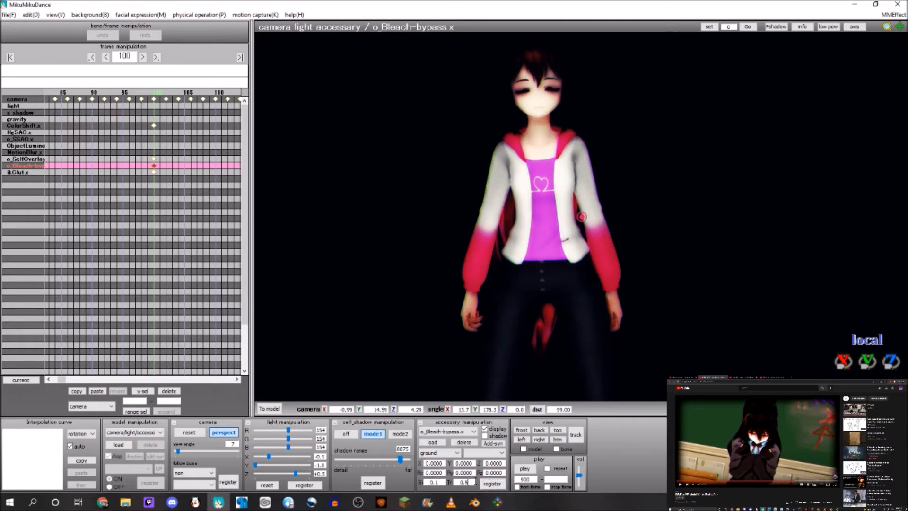
Step: Set Tr to 0.25 for ikClut.x and register the accessory at frame 100
{"action": "left_click", "coordinate": [456, 432]}
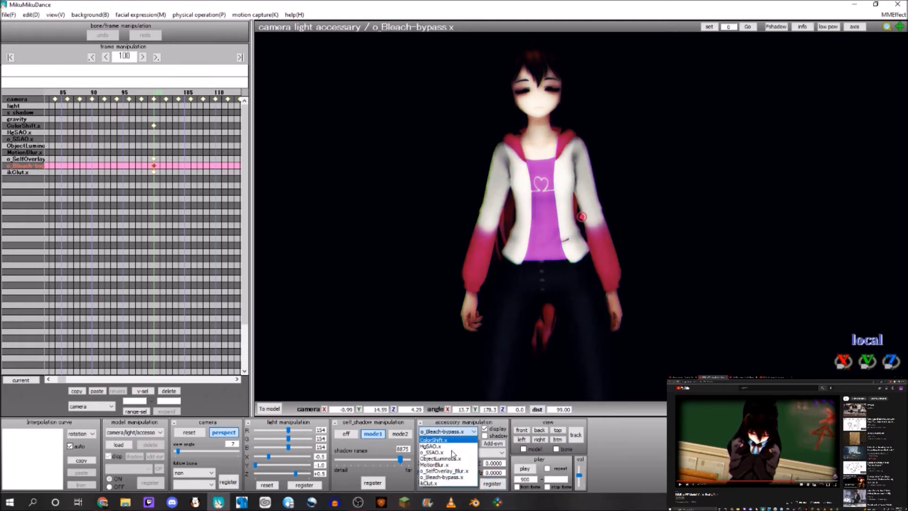
{"action": "left_click", "coordinate": [435, 483]}
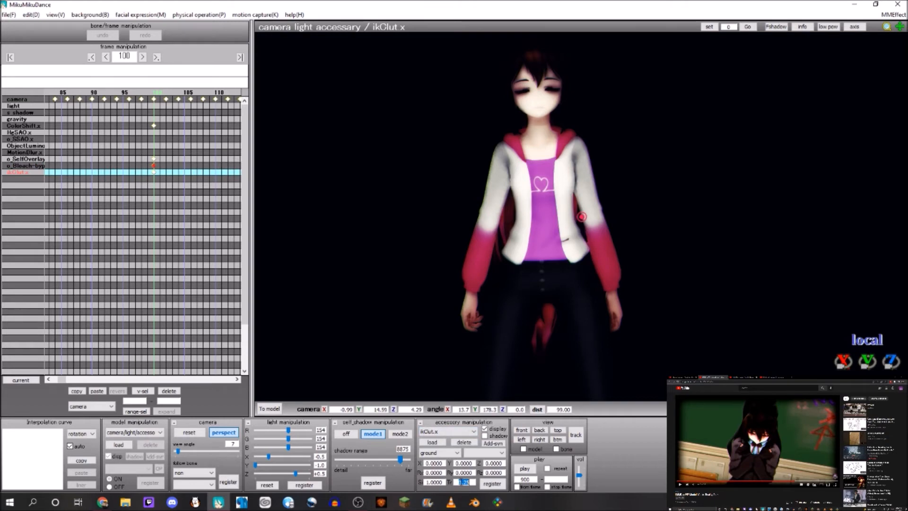
{"action": "left_click", "coordinate": [492, 483]}
{"action": "double_click", "coordinate": [470, 483]}
{"action": "type", "text": "0.25"}
{"action": "left_click", "coordinate": [488, 481]}
Step: Set Si to 2 and Tr to 0.25 for o_Bleach-bypass.x and register the values at frame 100
{"action": "left_click", "coordinate": [469, 432]}
{"action": "left_click", "coordinate": [429, 481]}
{"action": "double_click", "coordinate": [431, 482]}
{"action": "type", "text": "2"}
{"action": "left_click", "coordinate": [492, 484]}
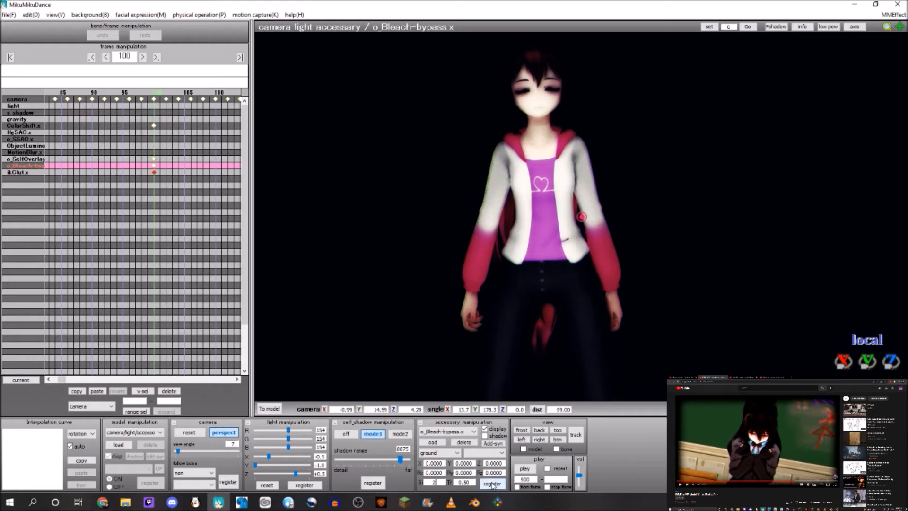
{"action": "double_click", "coordinate": [463, 482]}
{"action": "type", "text": "0.25"}
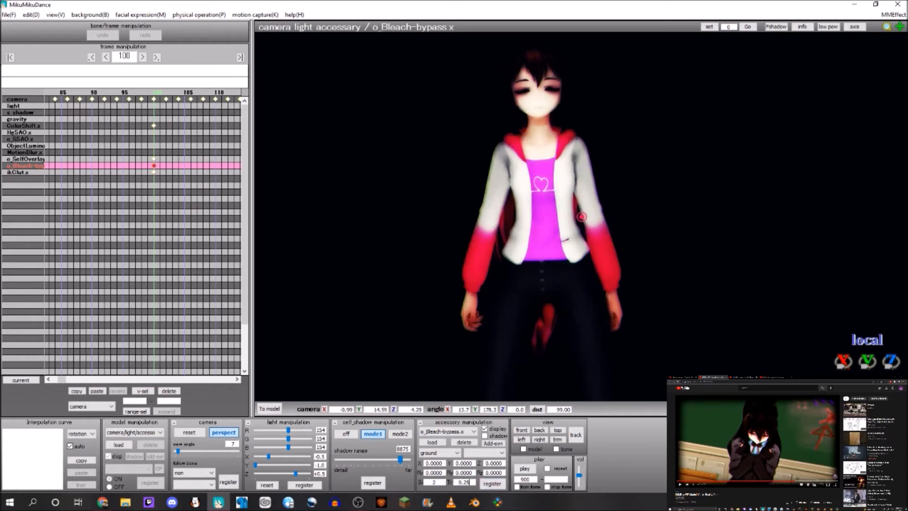
{"action": "left_click", "coordinate": [483, 486]}
Step: Load the ikCinemorph accessory from its folder in Default Effects
{"action": "mouse_move", "coordinate": [531, 242]}
{"action": "right_mouse_down"}
{"action": "mouse_move", "coordinate": [511, 232]}
{"action": "mouse_move", "coordinate": [534, 227]}
{"action": "right_mouse_up"}
{"action": "left_click", "coordinate": [427, 442]}
{"action": "left_click", "coordinate": [267, 43]}
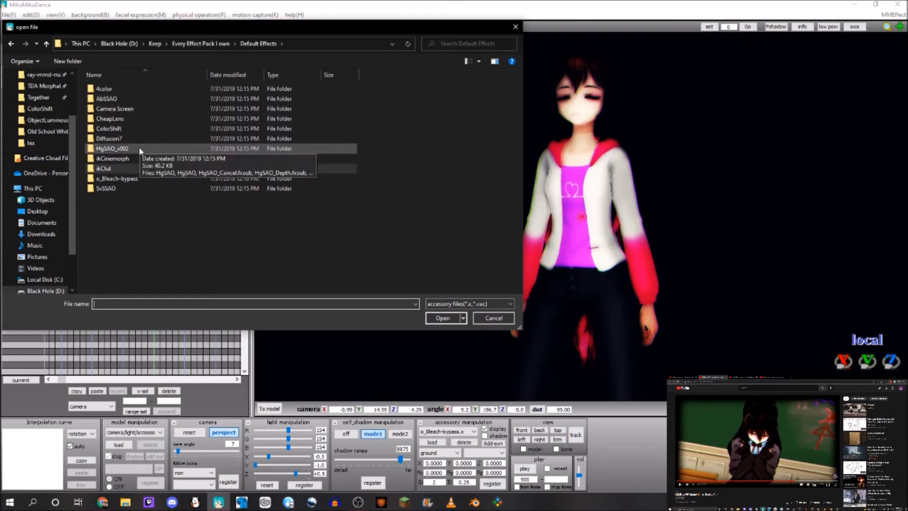
{"action": "left_click", "coordinate": [127, 182]}
{"action": "left_click", "coordinate": [131, 189]}
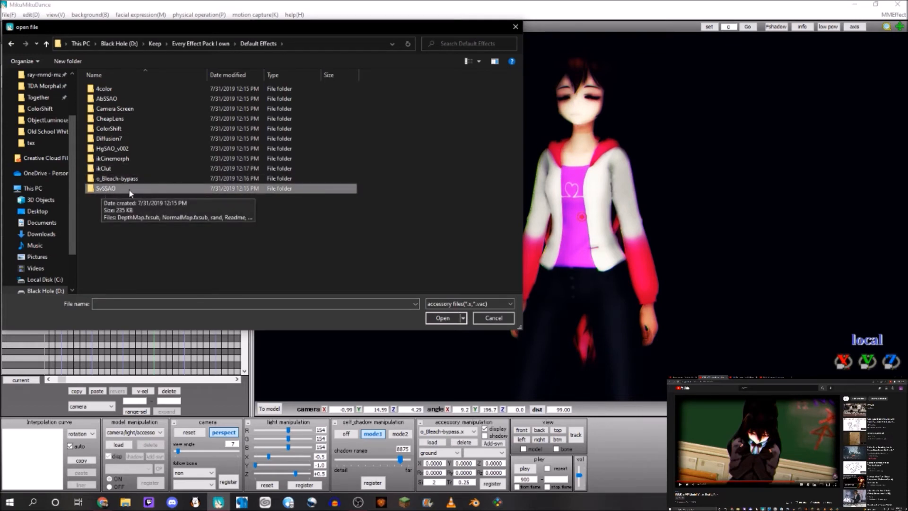
{"action": "left_click", "coordinate": [96, 100]}
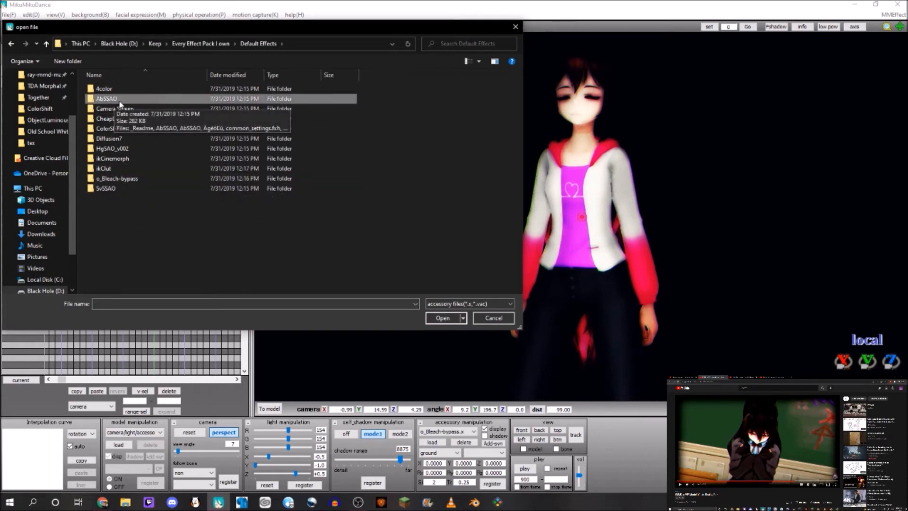
{"action": "left_click", "coordinate": [100, 150]}
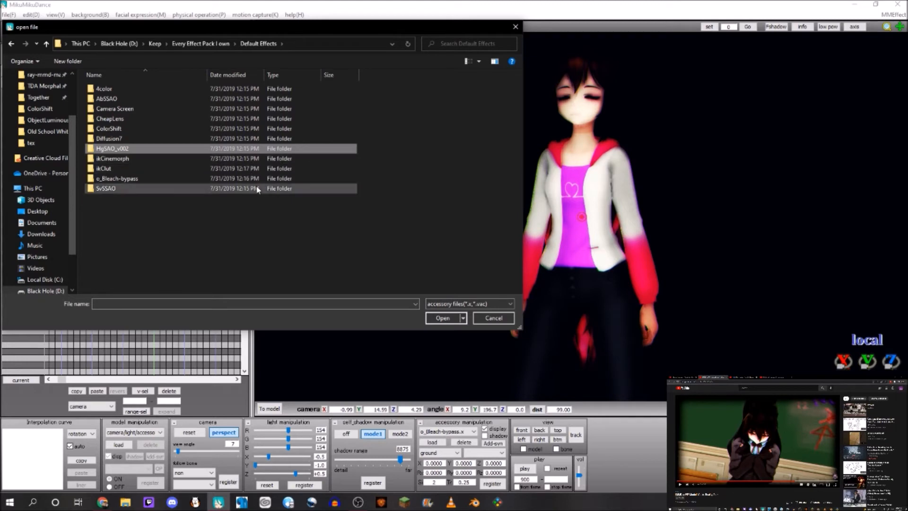
{"action": "left_click", "coordinate": [154, 160]}
{"action": "double_click", "coordinate": [154, 161]}
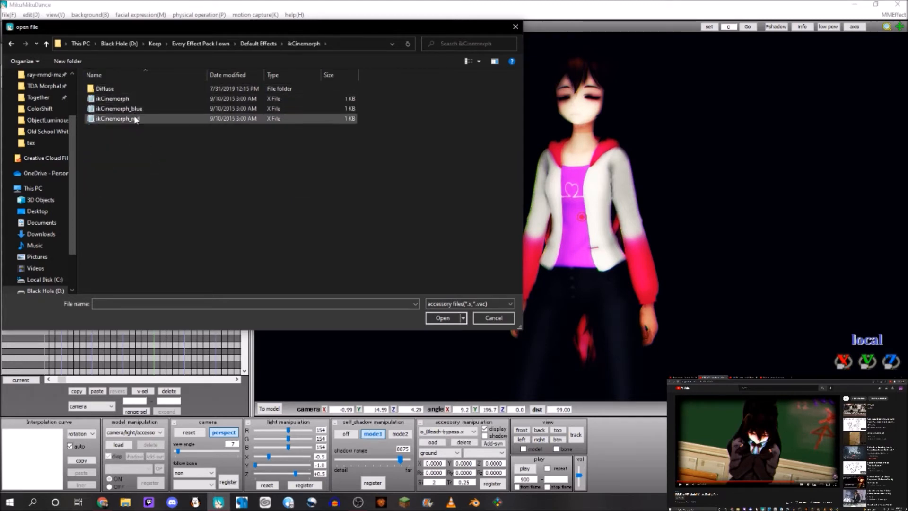
{"action": "double_click", "coordinate": [138, 100]}
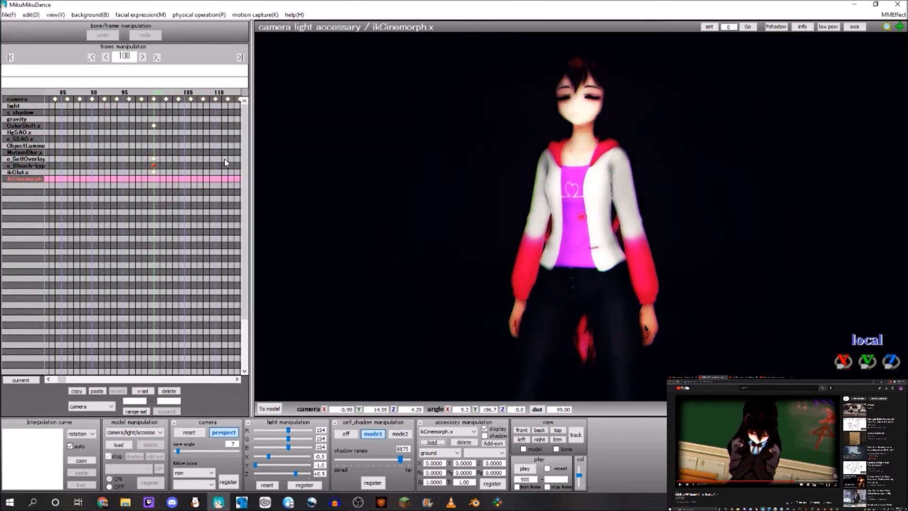
Step: Advance the animation to frame 168 and examine how ikCinemorph.x affects the character's eyes from near and far
{"action": "key", "text": "Right"}
{"action": "key", "text": "Right"}
{"action": "key", "text": "Right"}
{"action": "key", "text": "Right"}
{"action": "key", "text": "Right"}
{"action": "key", "text": "Right"}
{"action": "key", "text": "Right"}
{"action": "key", "text": "Right"}
{"action": "key", "text": "Right"}
{"action": "key", "text": "Right"}
{"action": "key", "text": "Right"}
{"action": "key", "text": "Right"}
{"action": "key", "text": "Right"}
{"action": "key", "text": "Right"}
{"action": "key", "text": "Right"}
{"action": "key", "text": "Right"}
{"action": "key", "text": "Right"}
{"action": "key", "text": "Right"}
{"action": "key", "text": "Right"}
{"action": "key", "text": "Right"}
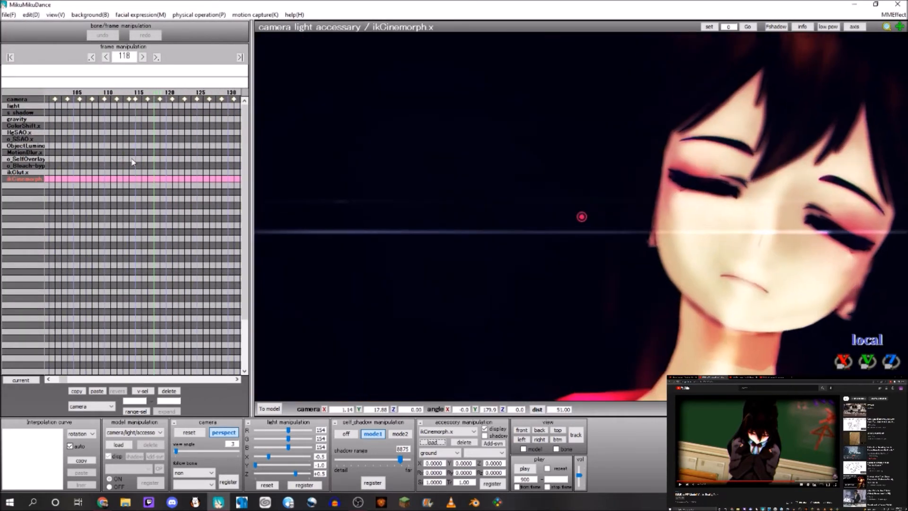
{"action": "key", "text": "Right"}
{"action": "key", "text": "Right"}
{"action": "key", "text": "Right"}
{"action": "key", "text": "Right"}
{"action": "key", "text": "Right"}
{"action": "key", "text": "Right"}
{"action": "key", "text": "Right"}
{"action": "key", "text": "Right"}
{"action": "key", "text": "Right"}
{"action": "key", "text": "Right"}
{"action": "key", "text": "Right"}
{"action": "key", "text": "Right"}
{"action": "key", "text": "Right"}
{"action": "key", "text": "Right"}
{"action": "key", "text": "Right"}
{"action": "key", "text": "Right"}
{"action": "key", "text": "Right"}
{"action": "key", "text": "Right"}
{"action": "key", "text": "Right"}
{"action": "key", "text": "Right"}
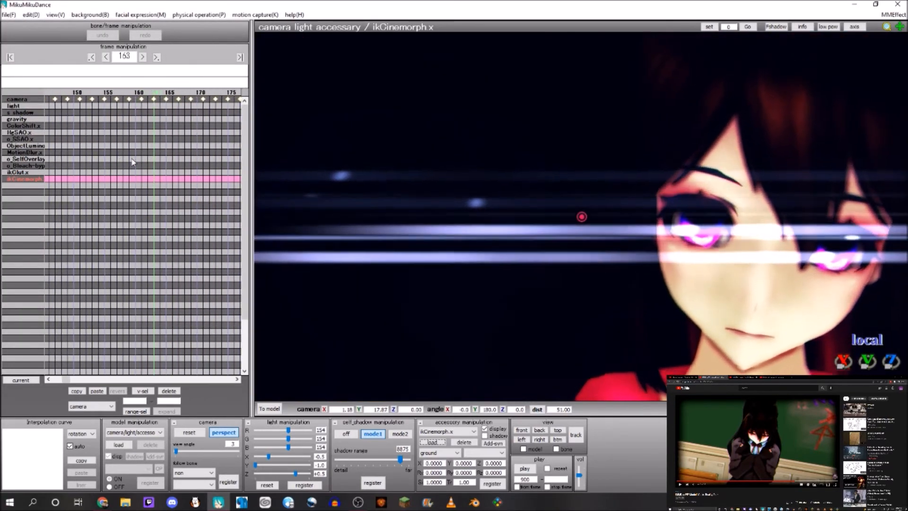
{"action": "scroll", "coordinate": [523, 196], "scroll_direction": "down", "scroll_amount": 10}
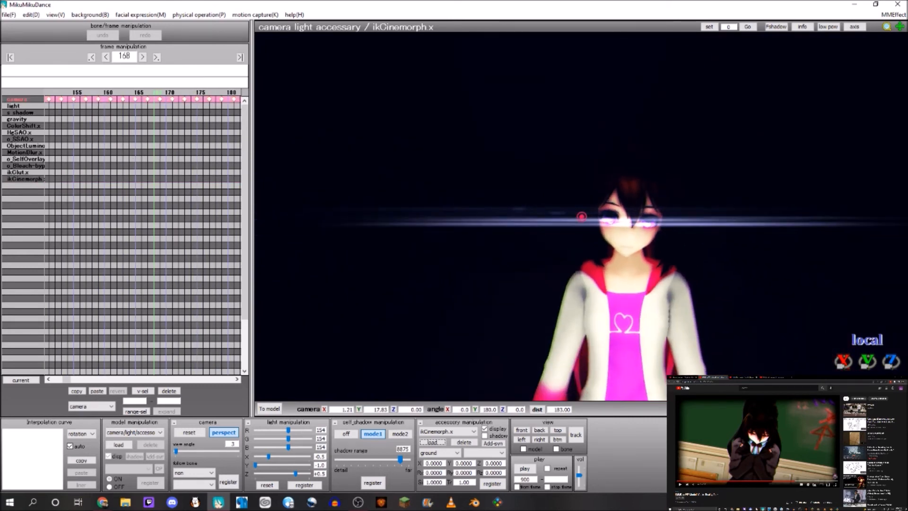
{"action": "scroll", "coordinate": [739, 184], "scroll_direction": "up", "scroll_amount": 8}
{"action": "middle_click_drag", "start_coordinate": [739, 185], "coordinate": [502, 199]}
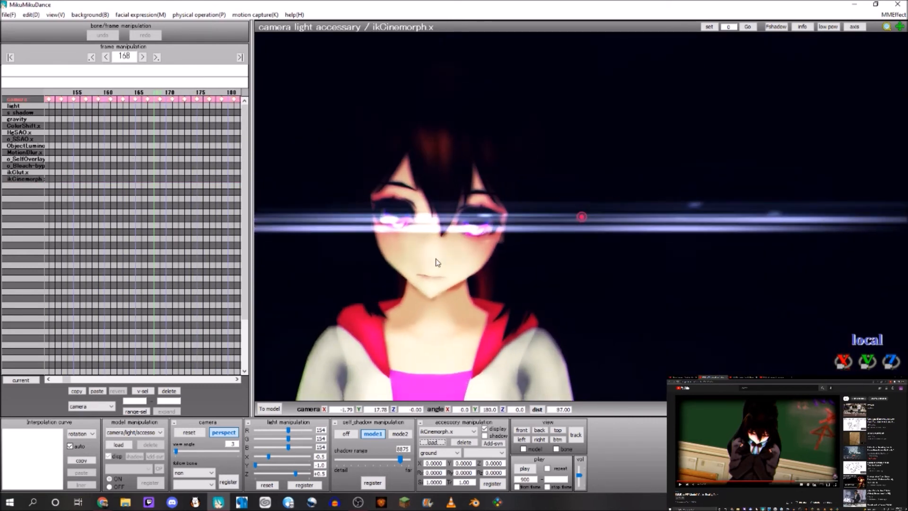
Step: Try Si 0.5 and Tr 0.5 for ikCinemorph.x, registering each at frame 168
{"action": "left_click", "coordinate": [434, 482]}
{"action": "double_click", "coordinate": [434, 482]}
{"action": "type", "text": "0.5"}
{"action": "left_click", "coordinate": [492, 483]}
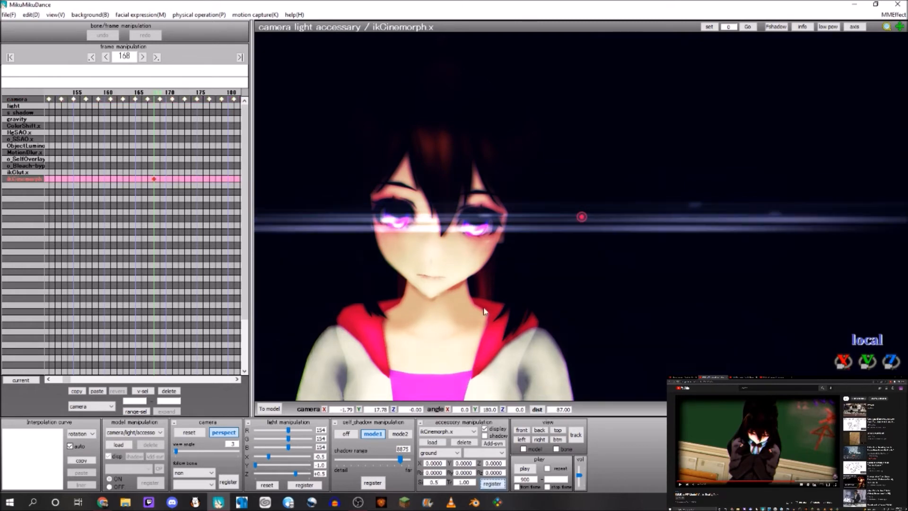
{"action": "scroll", "coordinate": [473, 247], "scroll_direction": "down", "scroll_amount": 1}
{"action": "left_click", "coordinate": [460, 482]}
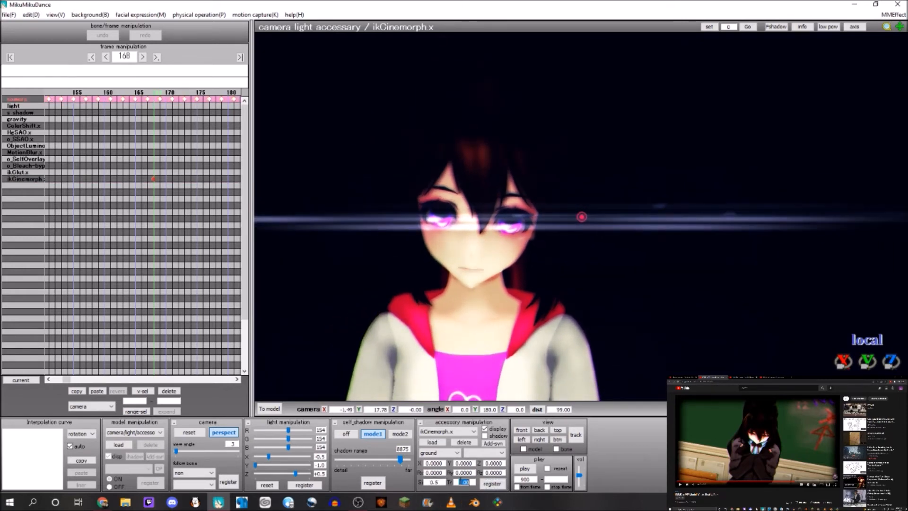
{"action": "type", "text": "0.5"}
{"action": "left_click", "coordinate": [492, 483]}
Step: Try Si 0.1 and Tr 1 for ikCinemorph.x, registering each at frame 168
{"action": "scroll", "coordinate": [504, 323], "scroll_direction": "down", "scroll_amount": 2}
{"action": "scroll", "coordinate": [502, 320], "scroll_direction": "up", "scroll_amount": 1}
{"action": "middle_click_drag", "start_coordinate": [502, 320], "coordinate": [508, 320]}
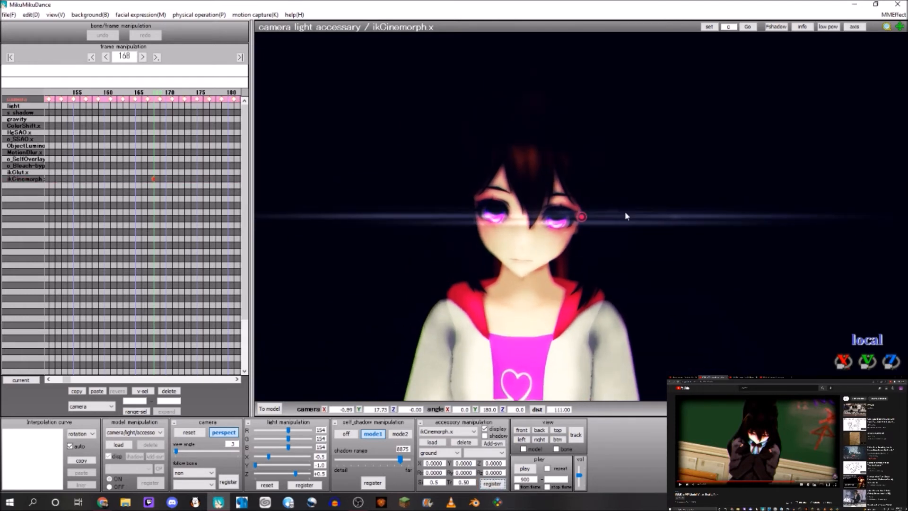
{"action": "scroll", "coordinate": [696, 201], "scroll_direction": "down", "scroll_amount": 5}
{"action": "middle_click_drag", "start_coordinate": [697, 200], "coordinate": [699, 201]}
{"action": "double_click", "coordinate": [434, 482]}
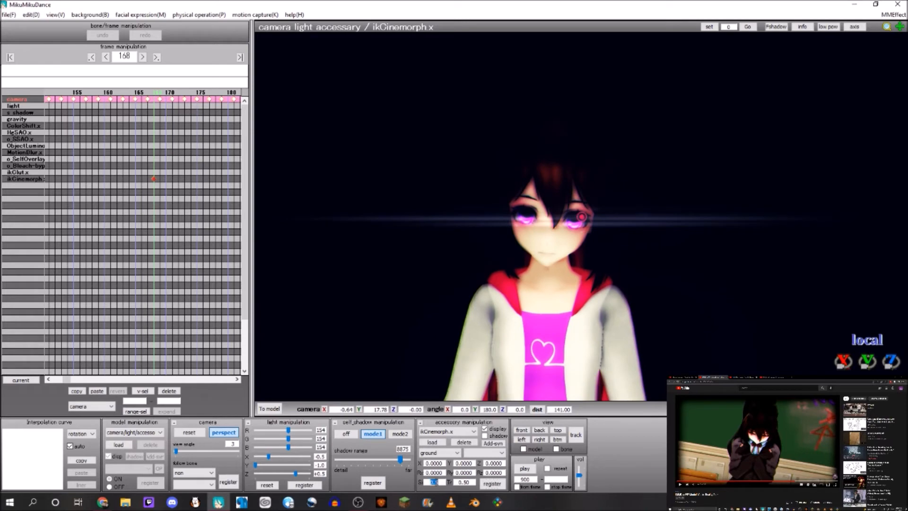
{"action": "left_click", "coordinate": [491, 483]}
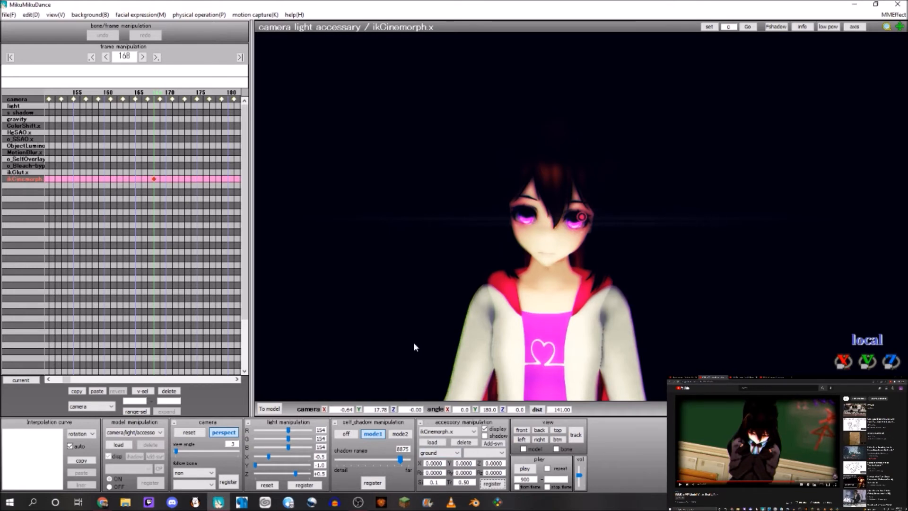
{"action": "double_click", "coordinate": [464, 481]}
{"action": "left_click", "coordinate": [501, 483]}
Step: Delete the ikCinemorph.x accessory from the scene
{"action": "right_click_drag", "start_coordinate": [530, 261], "coordinate": [537, 225]}
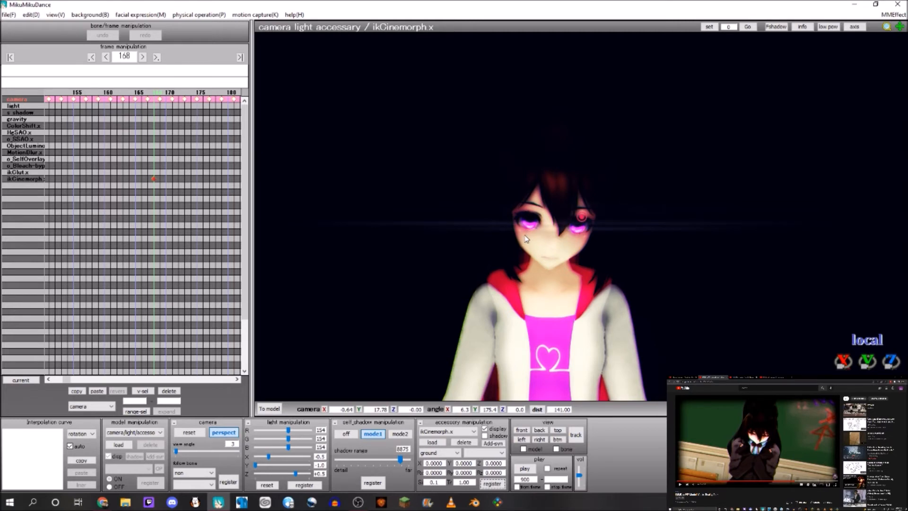
{"action": "left_click", "coordinate": [464, 442]}
{"action": "left_click", "coordinate": [466, 289]}
Step: Load the CrossLuminous accessory from the ObjectLuminous folder of MMD Most Famous Effects Pack 2
{"action": "left_click", "coordinate": [432, 442]}
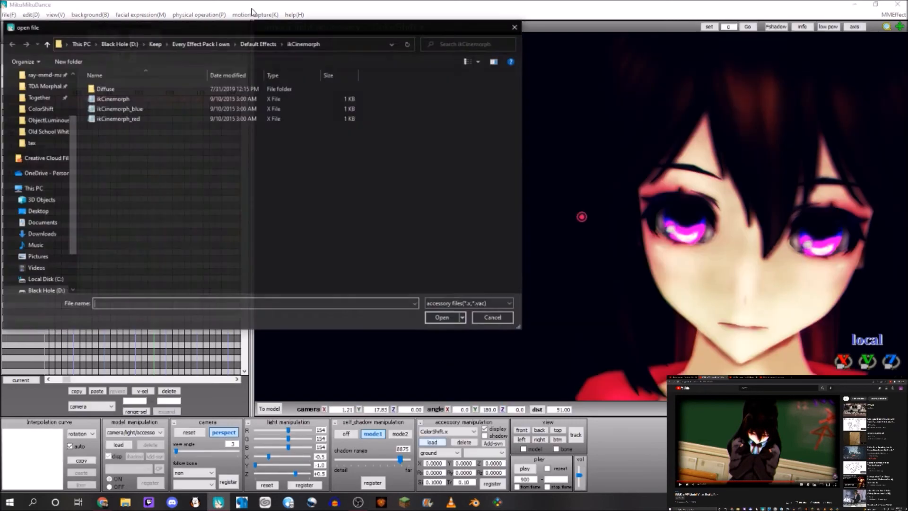
{"action": "left_click", "coordinate": [200, 43]}
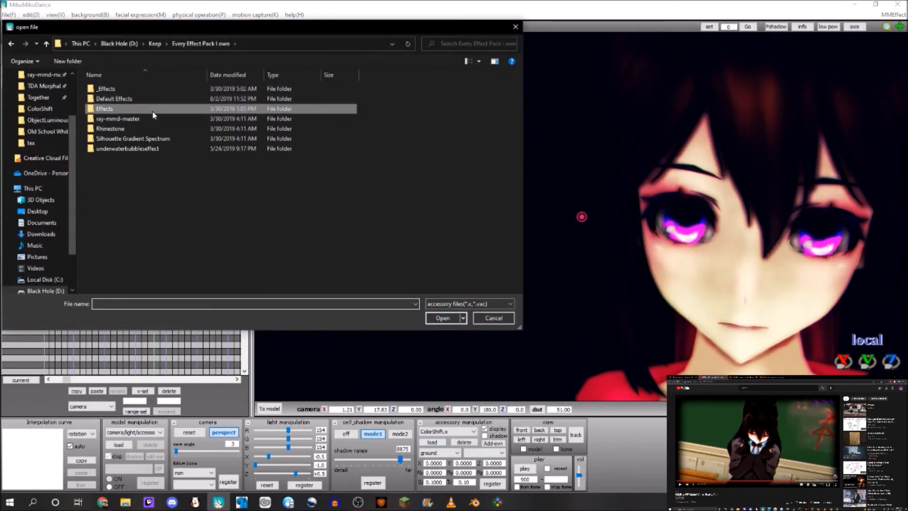
{"action": "double_click", "coordinate": [147, 109]}
{"action": "double_click", "coordinate": [150, 119]}
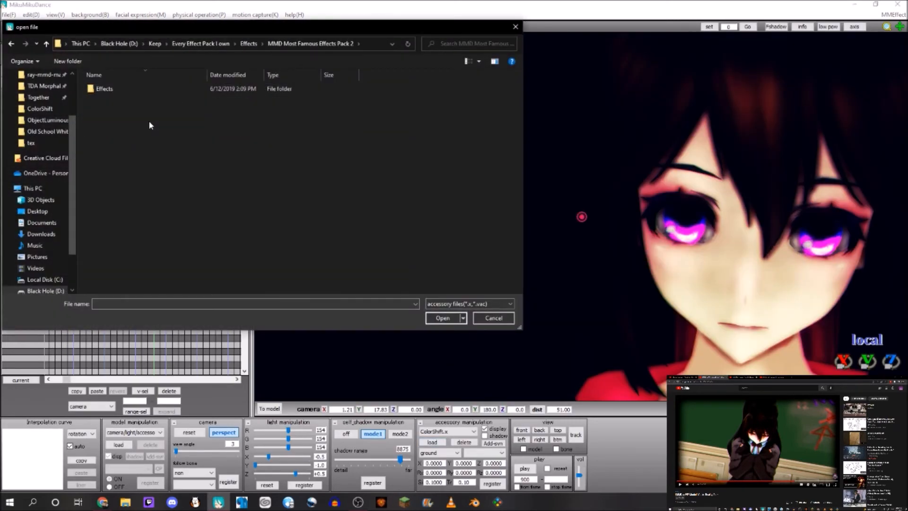
{"action": "double_click", "coordinate": [148, 90]}
{"action": "key", "text": "o"}
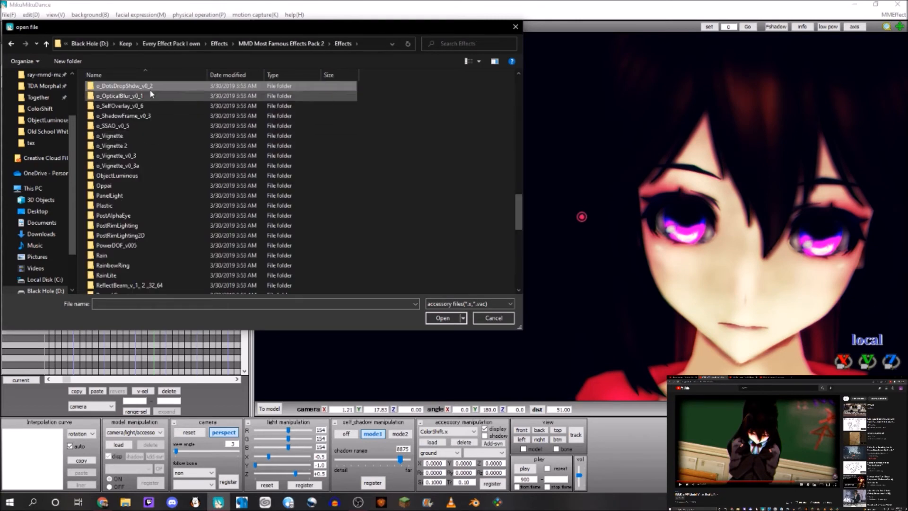
{"action": "double_click", "coordinate": [138, 176]}
{"action": "double_click", "coordinate": [124, 88]}
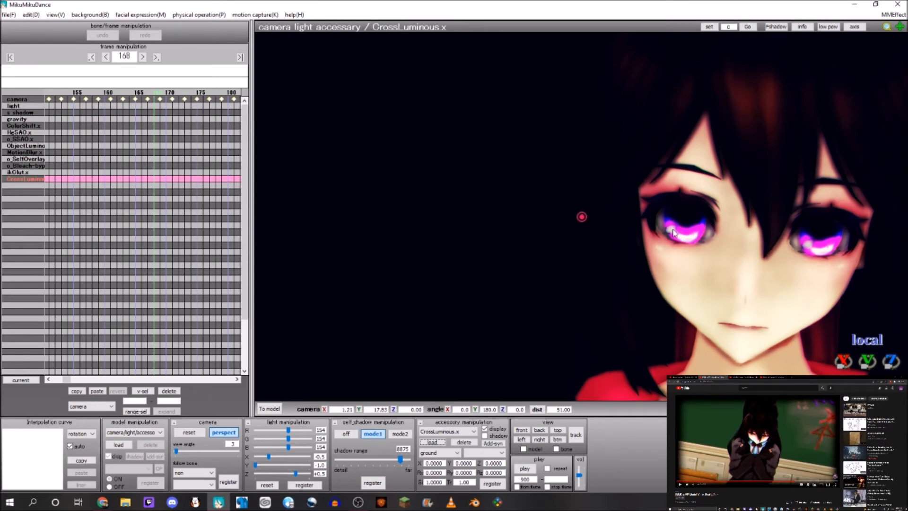
Step: Open the effect mapping for CrossLuminous.x's emitter render target, CL_EmitterRT
{"action": "middle_click_drag", "start_coordinate": [666, 236], "coordinate": [661, 268]}
{"action": "scroll", "coordinate": [661, 268], "scroll_direction": "up", "scroll_amount": 4}
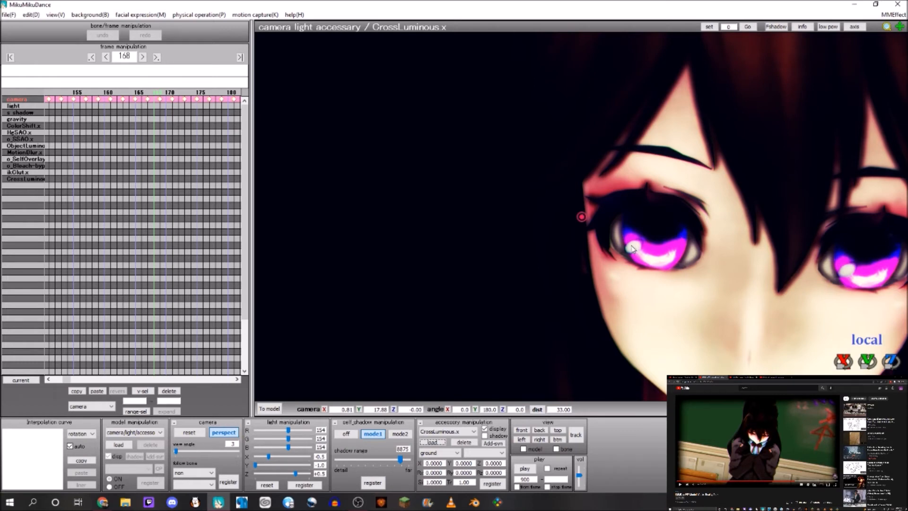
{"action": "left_click", "coordinate": [894, 14]}
{"action": "left_click", "coordinate": [813, 39]}
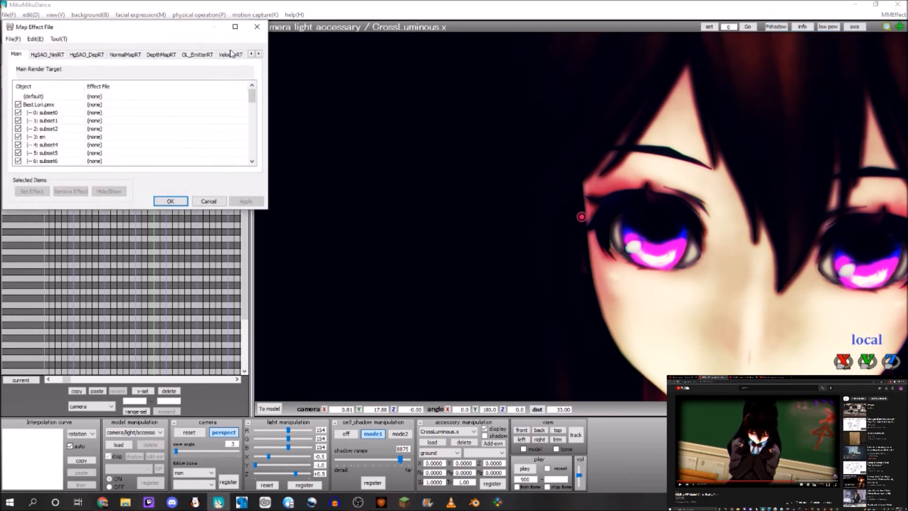
{"action": "left_click", "coordinate": [259, 54]}
{"action": "left_click", "coordinate": [192, 55]}
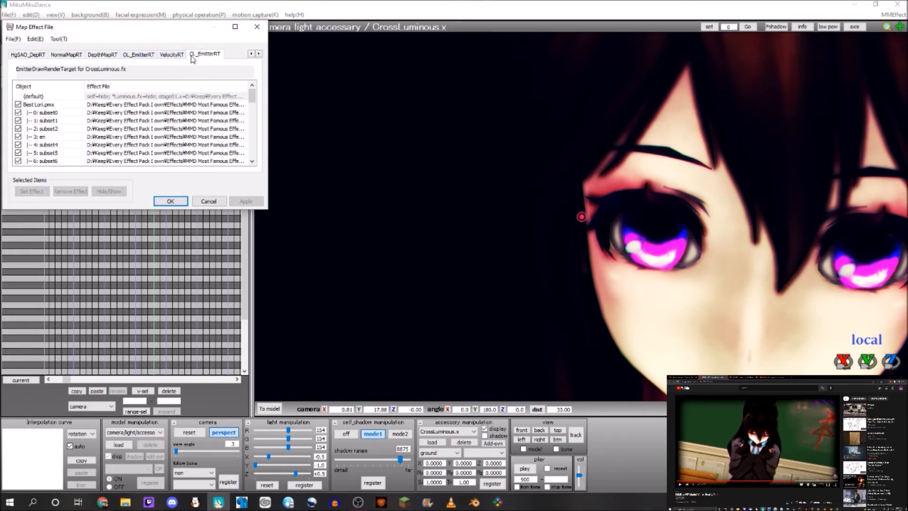
Step: Try removing the CL_EmitterRT effect from subset11, subset15 and subset14 one at a time to find the eye material
{"action": "scroll", "coordinate": [70, 125], "scroll_direction": "down", "scroll_amount": 3}
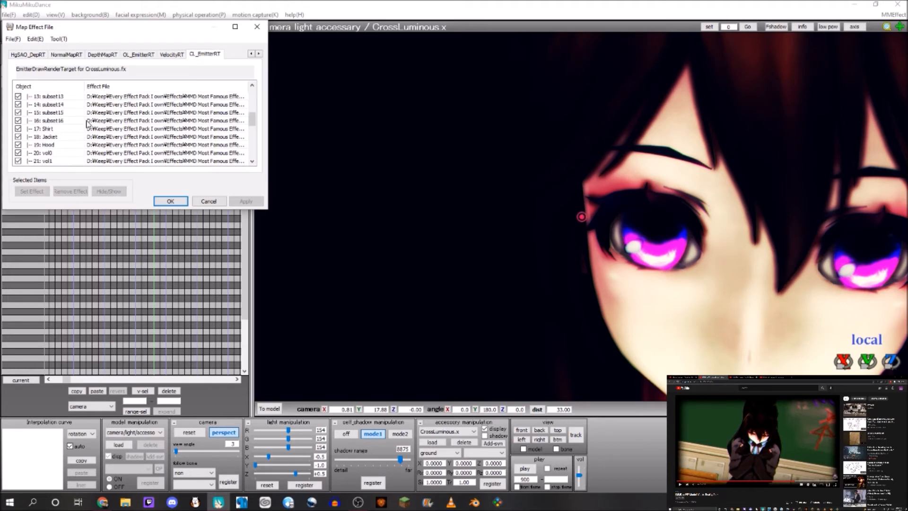
{"action": "left_click", "coordinate": [70, 129]}
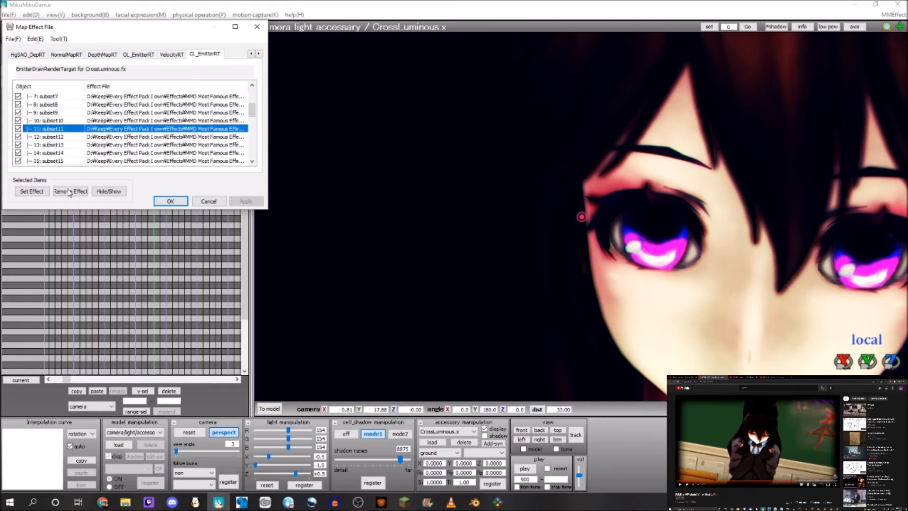
{"action": "left_click", "coordinate": [67, 191]}
{"action": "left_click", "coordinate": [63, 137]}
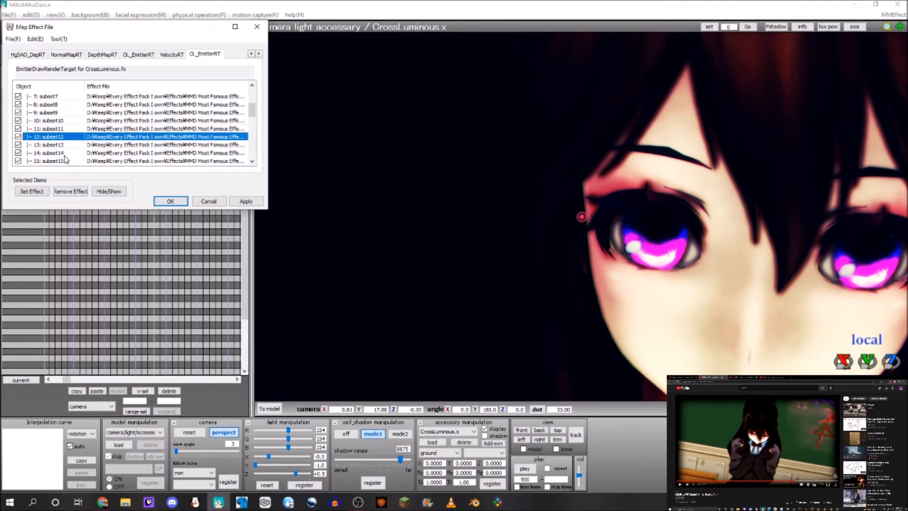
{"action": "left_click", "coordinate": [63, 163]}
{"action": "left_click", "coordinate": [67, 191]}
{"action": "left_click", "coordinate": [67, 192]}
{"action": "left_click", "coordinate": [63, 154]}
{"action": "left_click", "coordinate": [69, 191]}
{"action": "left_click", "coordinate": [69, 191]}
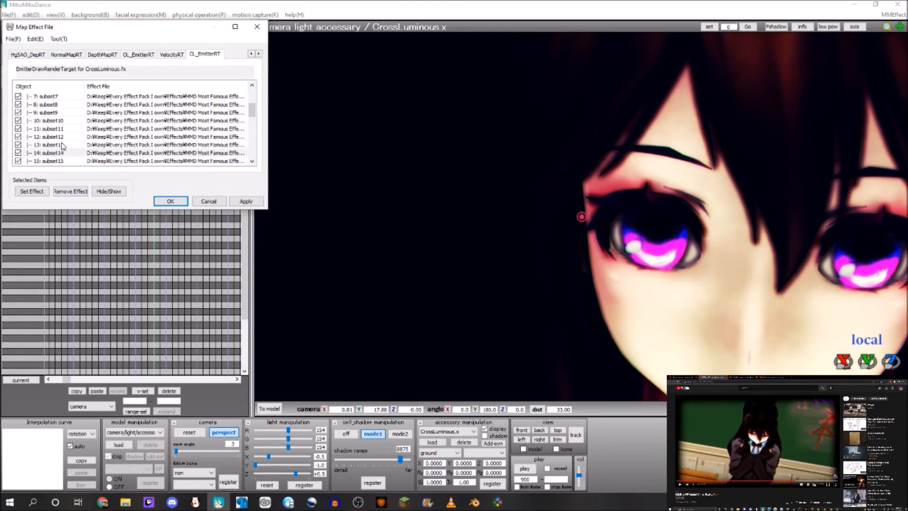
Step: Remove the CL_EmitterRT effect from subset13 and examine the character's eye glow from farther away
{"action": "left_click", "coordinate": [61, 144]}
{"action": "left_click", "coordinate": [70, 191]}
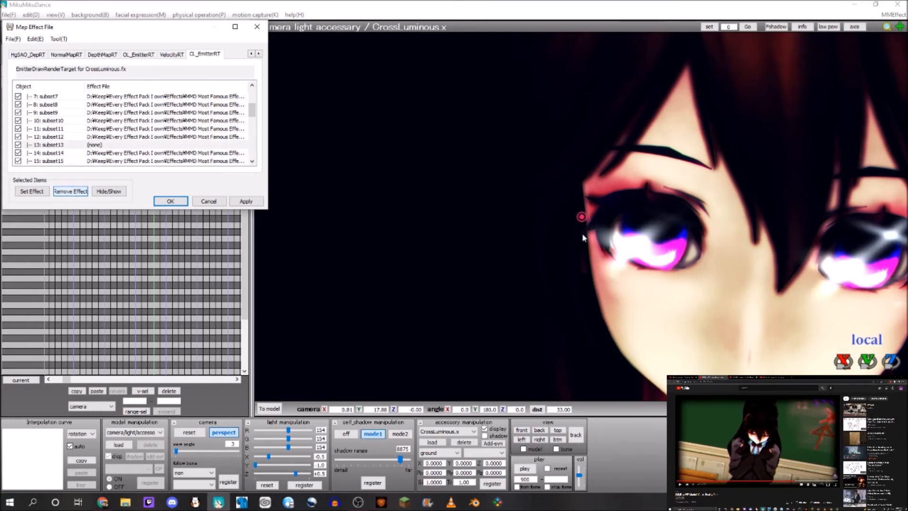
{"action": "middle_click_drag", "start_coordinate": [738, 217], "coordinate": [725, 215]}
{"action": "scroll", "coordinate": [725, 215], "scroll_direction": "down", "scroll_amount": 2}
{"action": "scroll", "coordinate": [724, 215], "scroll_direction": "down", "scroll_amount": 5}
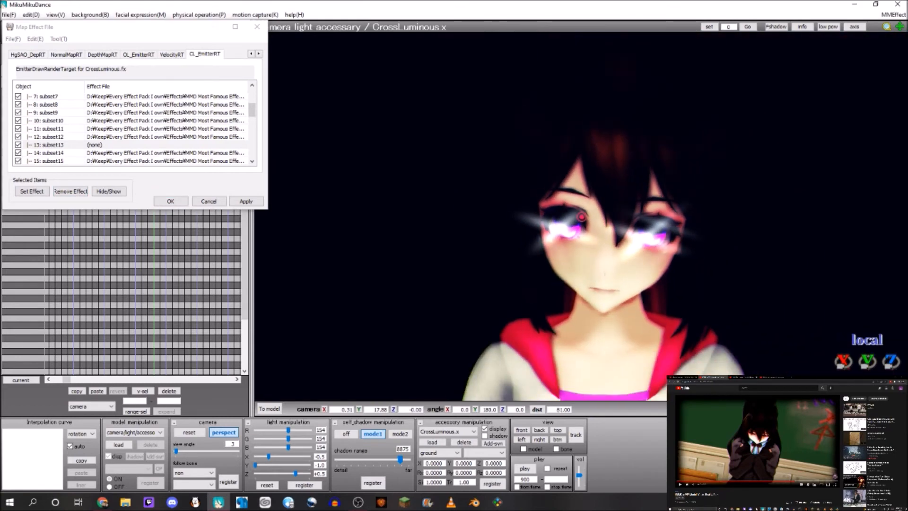
Step: Switch the manipulation axes to accessory mode and try shifting and rotating CrossLuminous.x
{"action": "left_click", "coordinate": [859, 342]}
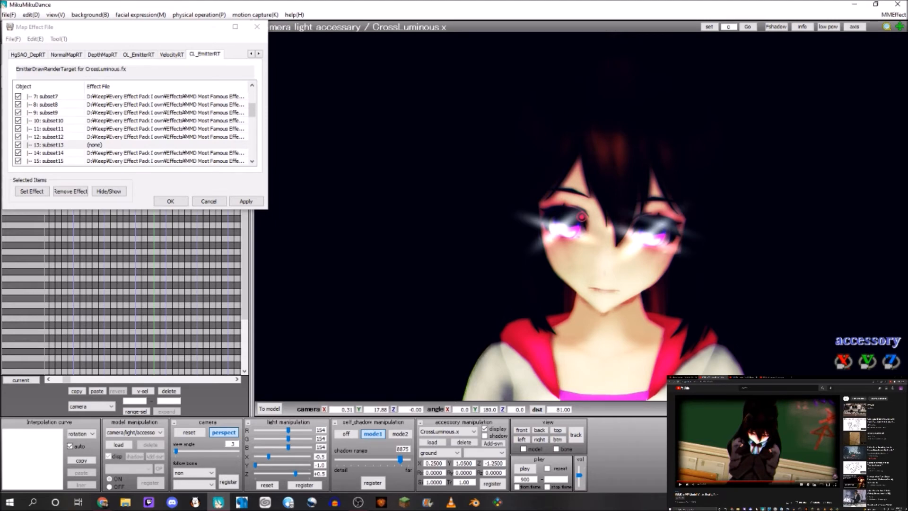
{"action": "left_click_drag", "start_coordinate": [843, 361], "coordinate": [843, 402]}
{"action": "left_click_drag", "start_coordinate": [844, 361], "coordinate": [868, 312]}
{"action": "left_click_drag", "start_coordinate": [890, 361], "coordinate": [890, 367]}
Step: Cancel the effect mapping and delete the CrossLuminous.x accessory from the scene
{"action": "left_click", "coordinate": [205, 204]}
{"action": "left_click", "coordinate": [463, 441]}
{"action": "left_click", "coordinate": [466, 289]}
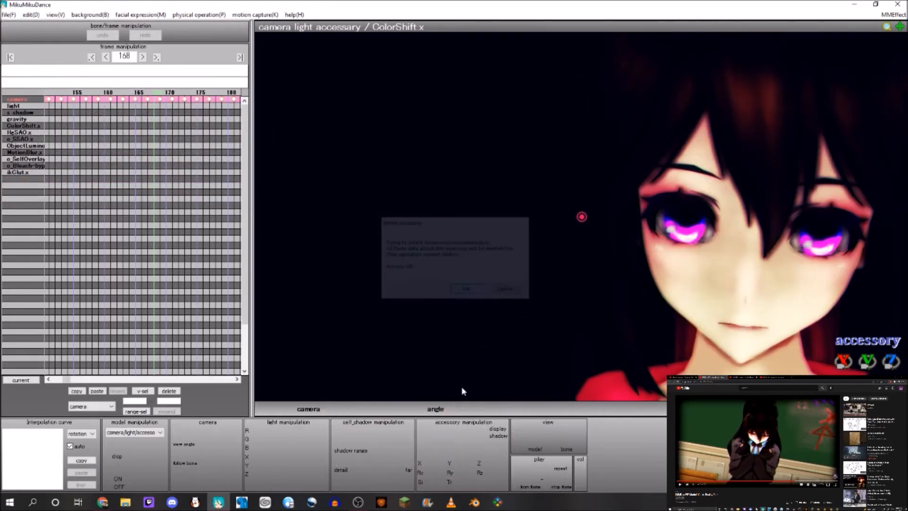
Step: Load the AutoLuminous accessory from the AutoLuminous4 folder
{"action": "left_click", "coordinate": [432, 442]}
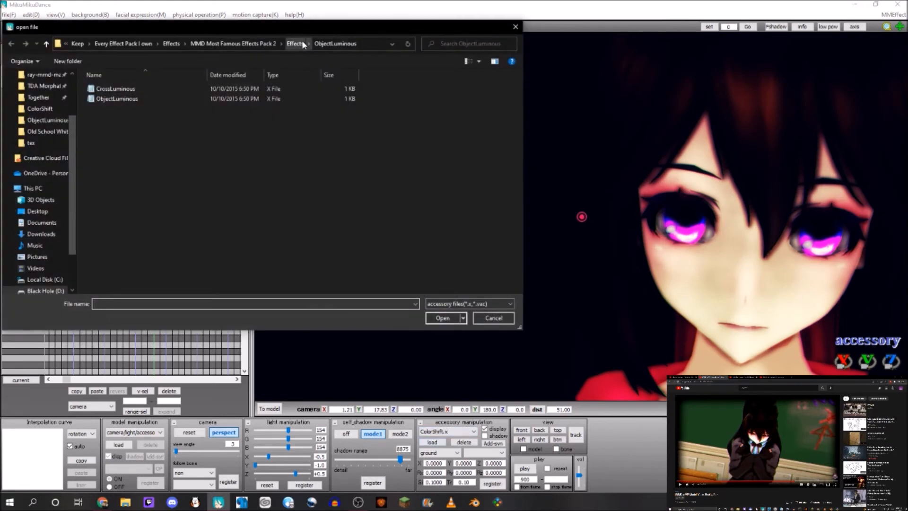
{"action": "left_click", "coordinate": [295, 44]}
{"action": "scroll", "coordinate": [161, 224], "scroll_direction": "up", "scroll_amount": 10}
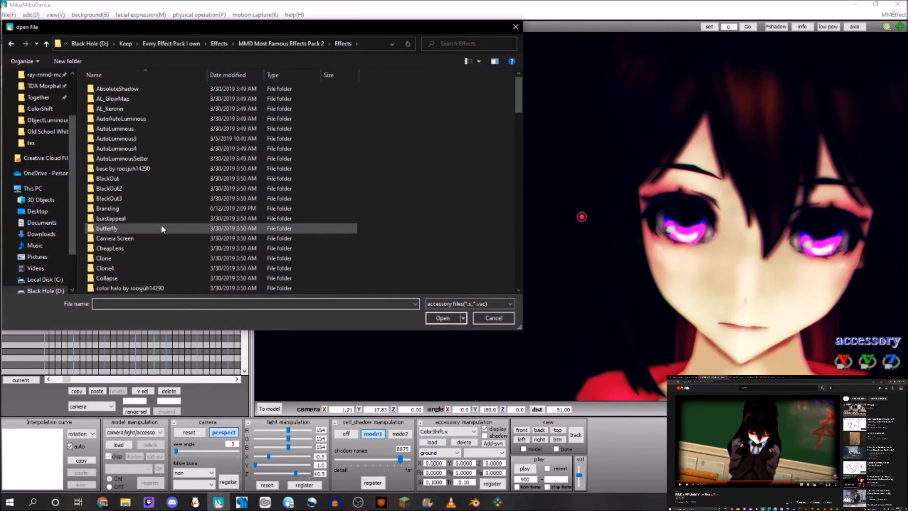
{"action": "double_click", "coordinate": [156, 148]}
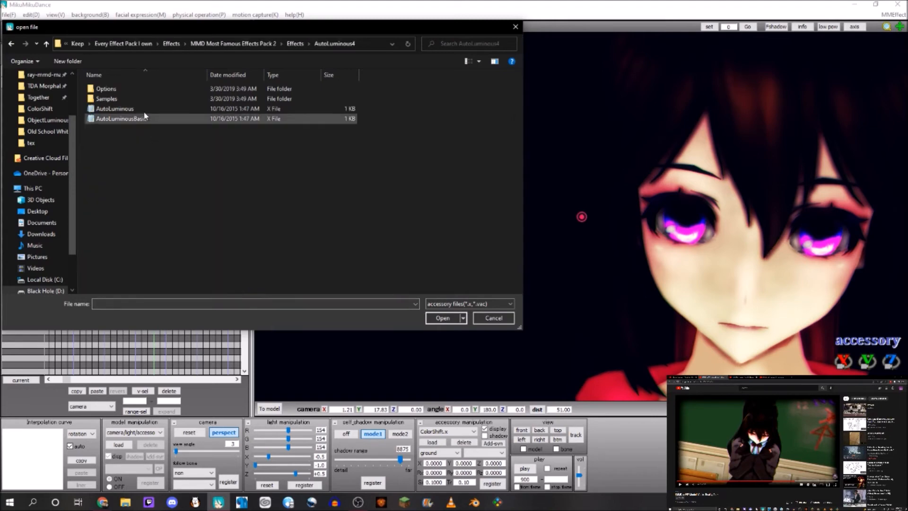
{"action": "left_click", "coordinate": [141, 108]}
{"action": "double_click", "coordinate": [141, 107]}
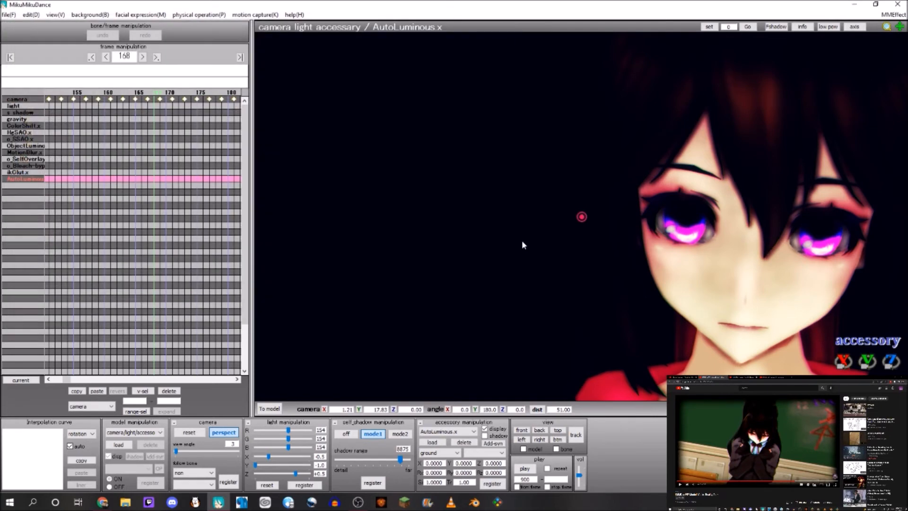
Step: Move AutoLuminous.x along X to about 4.45 and examine its star flare on the eyes at different distances
{"action": "middle_click_drag", "start_coordinate": [507, 241], "coordinate": [486, 241]}
{"action": "scroll", "coordinate": [486, 241], "scroll_direction": "down", "scroll_amount": 4}
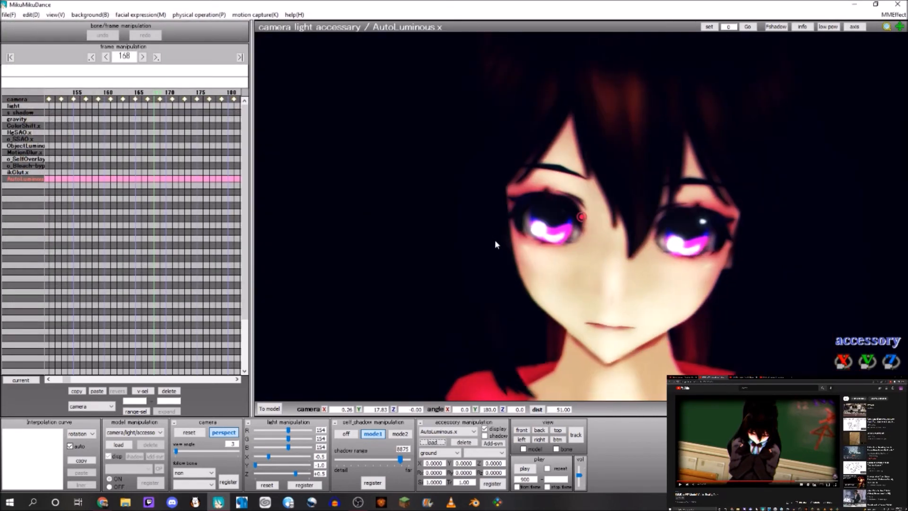
{"action": "mouse_move", "coordinate": [843, 385]}
{"action": "left_mouse_down"}
{"action": "mouse_move", "coordinate": [844, 312]}
{"action": "mouse_move", "coordinate": [843, 384]}
{"action": "mouse_move", "coordinate": [843, 373]}
{"action": "left_mouse_up"}
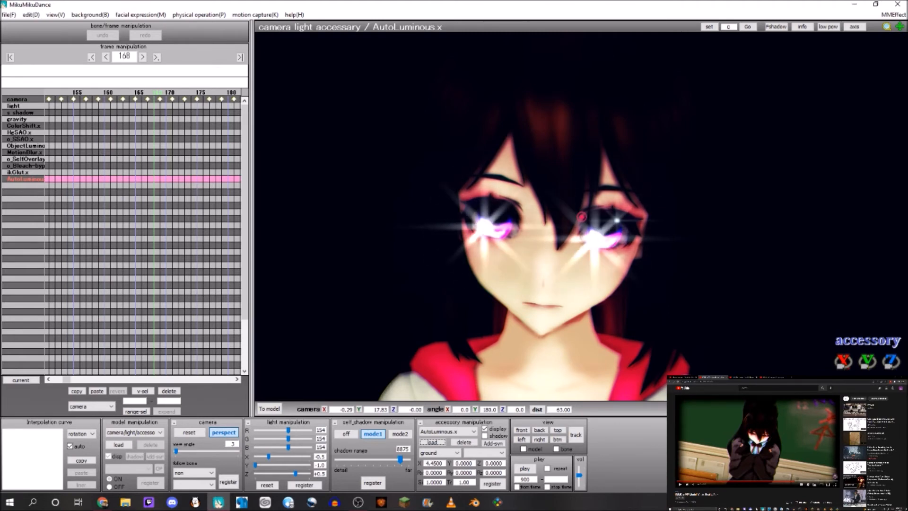
{"action": "scroll", "coordinate": [597, 227], "scroll_direction": "down", "scroll_amount": 5}
{"action": "scroll", "coordinate": [596, 234], "scroll_direction": "up", "scroll_amount": 3}
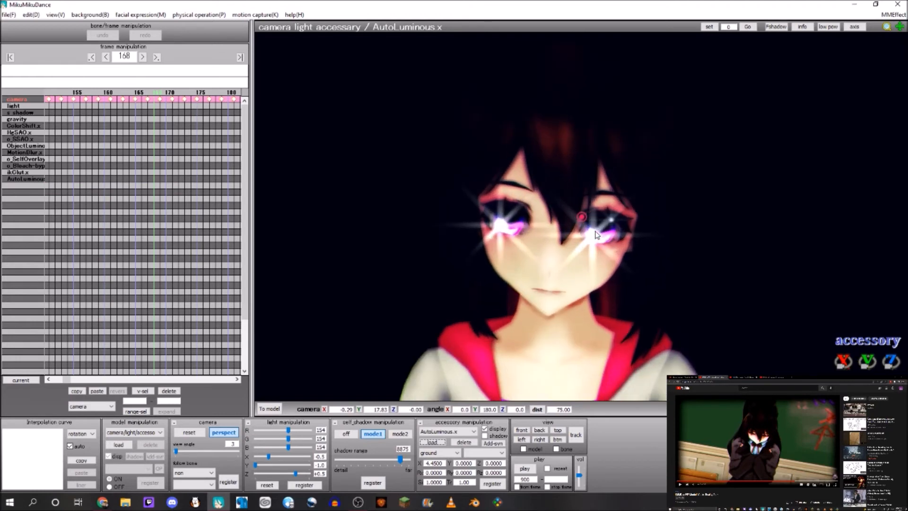
{"action": "scroll", "coordinate": [596, 234], "scroll_direction": "up", "scroll_amount": 2}
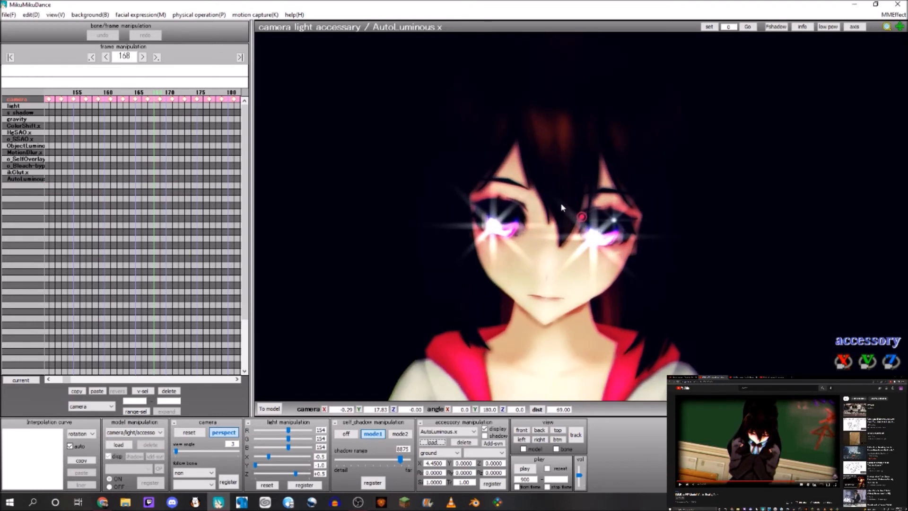
Step: Move AutoLuminous.x to about X 1.4, Y 4.8, Z -0.1 and rotate it to about -124, 199 and -95 degrees
{"action": "left_click_drag", "start_coordinate": [843, 386], "coordinate": [843, 414]}
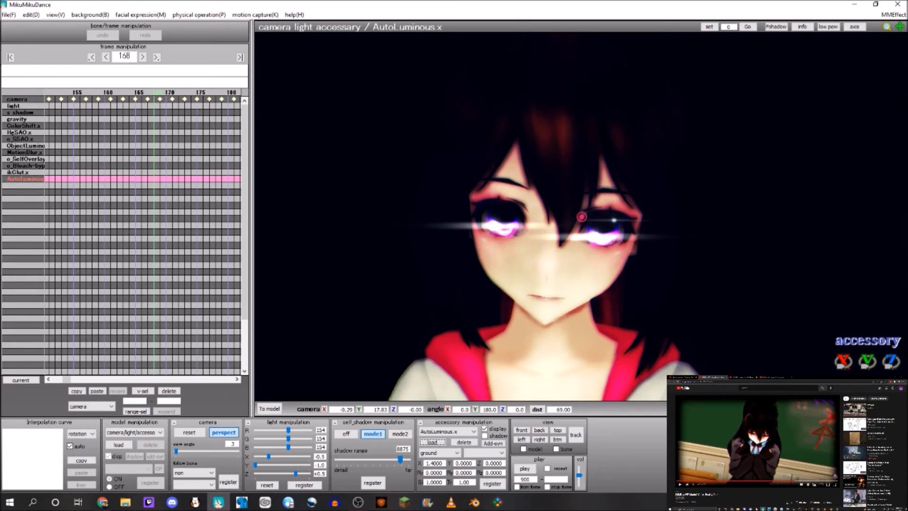
{"action": "left_click_drag", "start_coordinate": [867, 360], "coordinate": [891, 245]}
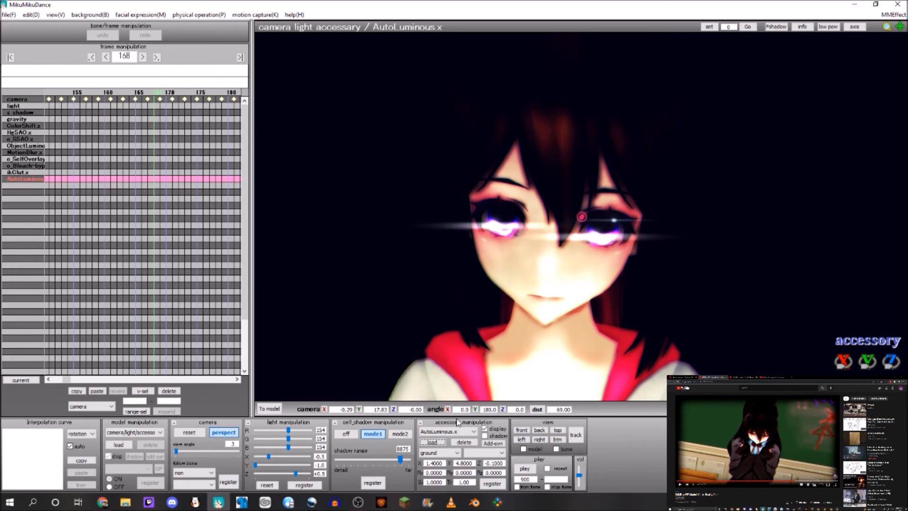
{"action": "mouse_move", "coordinate": [843, 361]}
{"action": "left_mouse_down"}
{"action": "mouse_move", "coordinate": [843, 324]}
{"action": "mouse_move", "coordinate": [843, 468]}
{"action": "mouse_move", "coordinate": [843, 458]}
{"action": "left_mouse_up"}
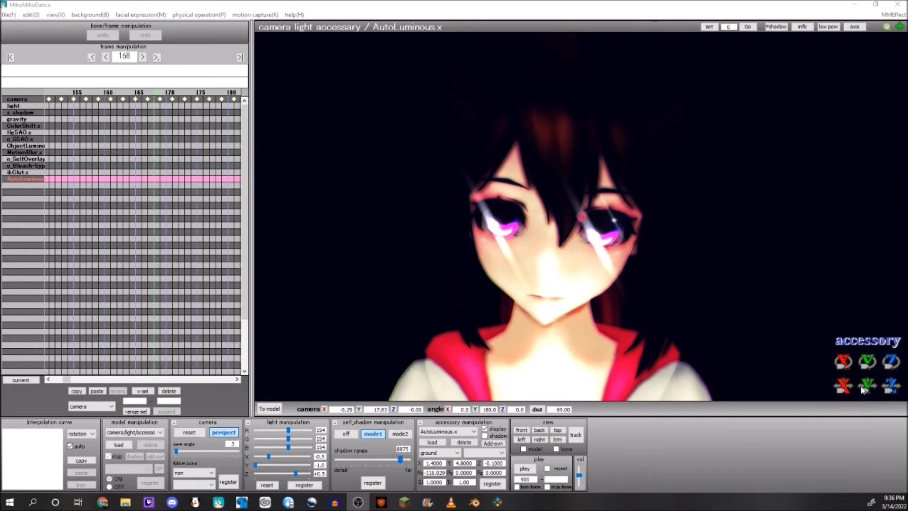
{"action": "mouse_move", "coordinate": [843, 363]}
{"action": "left_mouse_down"}
{"action": "mouse_move", "coordinate": [864, 369]}
{"action": "mouse_move", "coordinate": [863, 393]}
{"action": "mouse_move", "coordinate": [863, 376]}
{"action": "mouse_move", "coordinate": [891, 362]}
{"action": "mouse_move", "coordinate": [891, 347]}
{"action": "mouse_move", "coordinate": [891, 355]}
{"action": "left_mouse_up"}
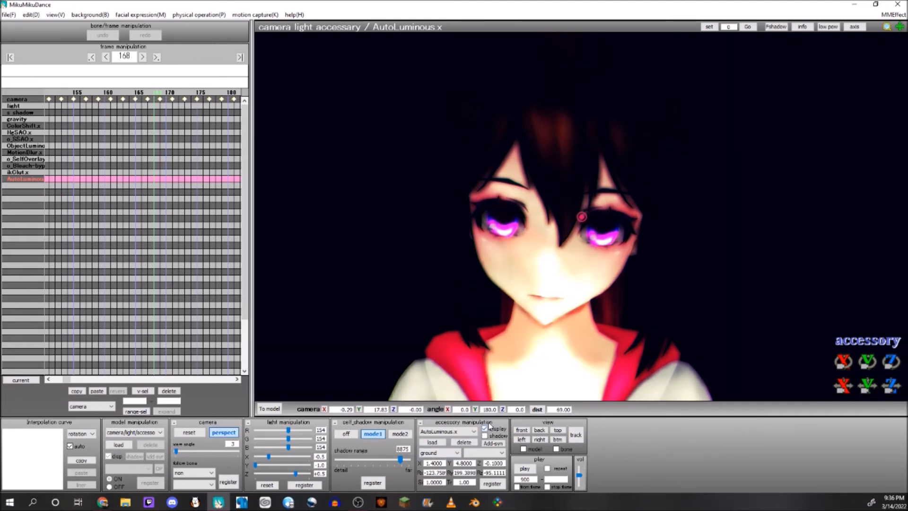
Step: Delete the AutoLuminous.x accessory and load ikCinemorph_blue from the ikCinemorph folder in Default Effects
{"action": "left_click", "coordinate": [464, 442]}
{"action": "left_click", "coordinate": [444, 441]}
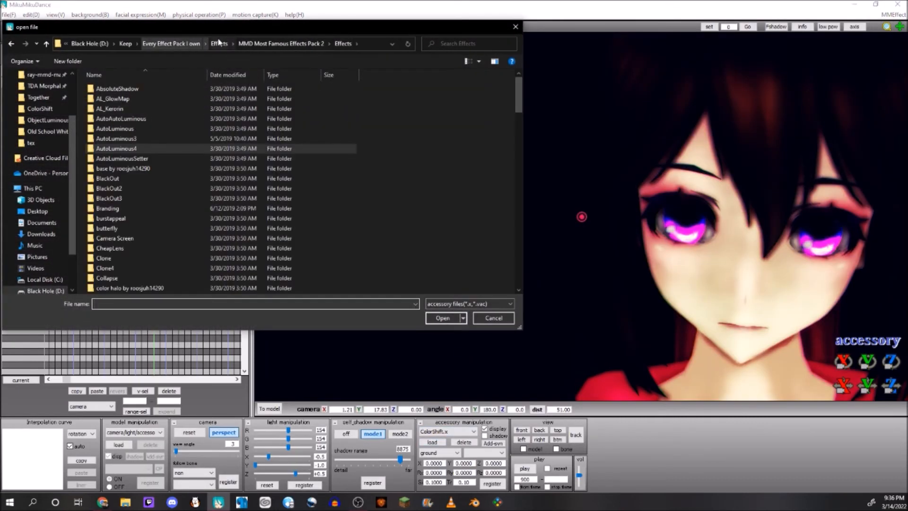
{"action": "left_click", "coordinate": [219, 44]}
{"action": "left_click", "coordinate": [184, 44]}
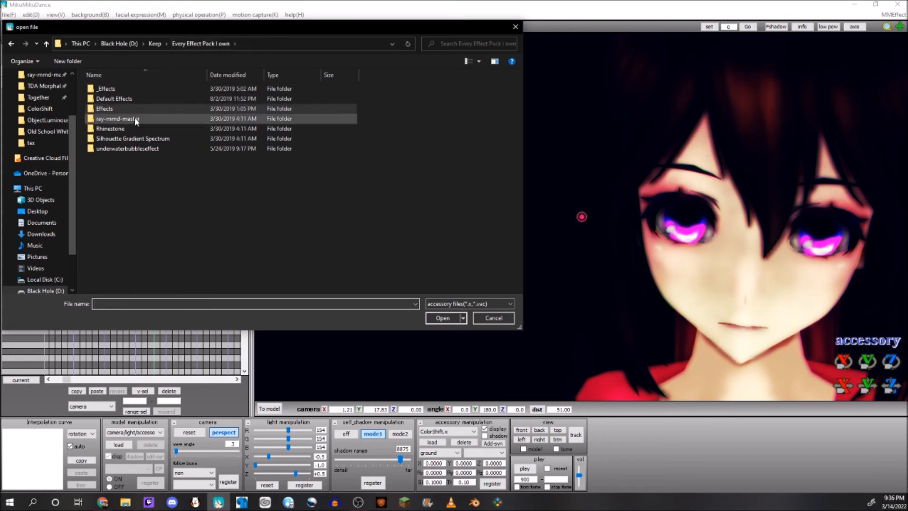
{"action": "double_click", "coordinate": [127, 98]}
{"action": "double_click", "coordinate": [127, 160]}
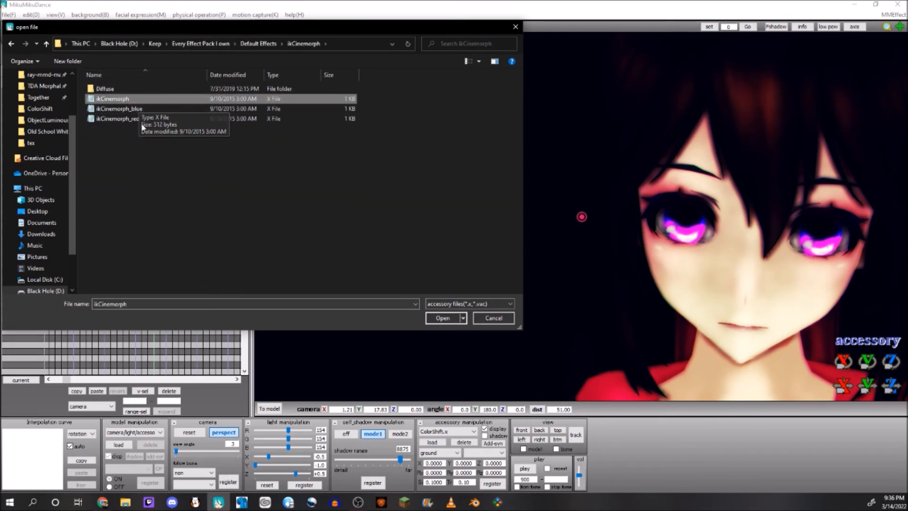
{"action": "double_click", "coordinate": [141, 109]}
Step: Load the ikCinemorph_red accessory on top of the blue one
{"action": "left_click", "coordinate": [432, 442]}
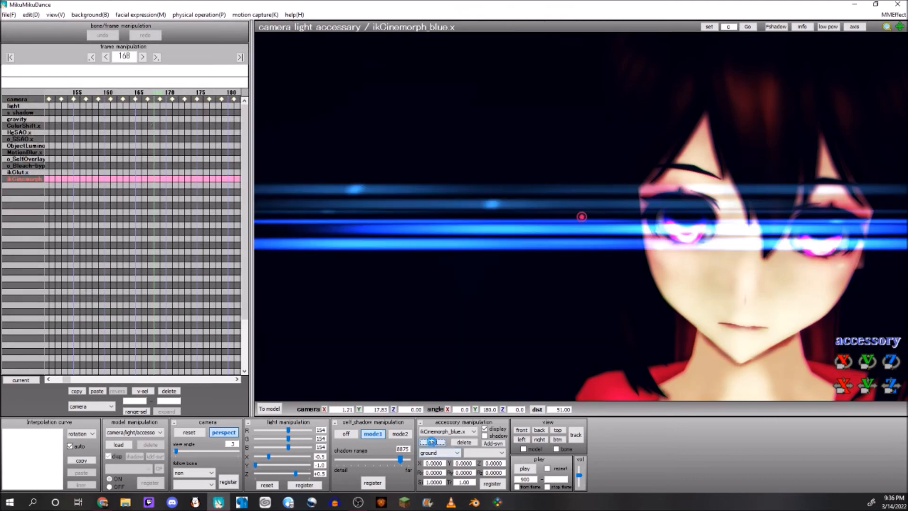
{"action": "left_click", "coordinate": [152, 119]}
{"action": "double_click", "coordinate": [152, 118]}
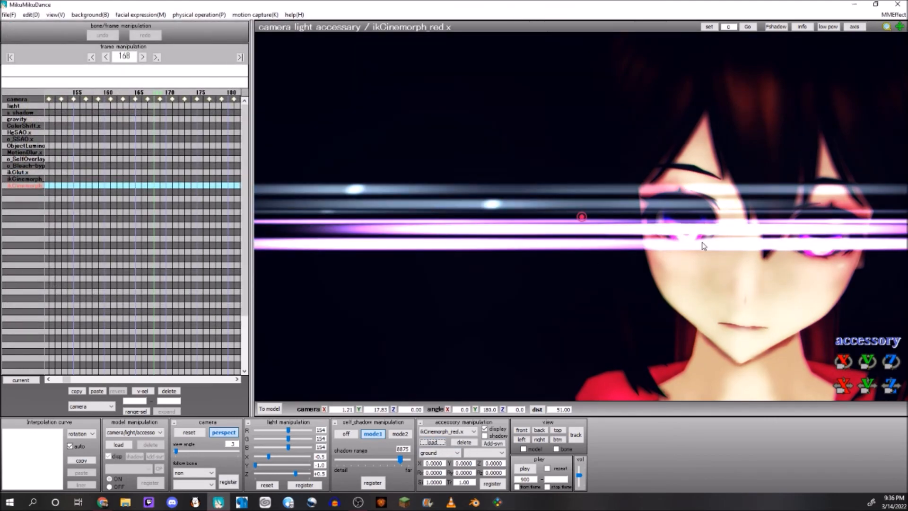
Step: Set Tr to 0.5 for ikCinemorph_red.x and register it at frame 168
{"action": "double_click", "coordinate": [463, 482]}
{"action": "type", "text": "0.5"}
{"action": "left_click", "coordinate": [492, 484]}
Step: Set Tr to 0.5 for ikCinemorph_blue.x and register it at frame 168
{"action": "left_click", "coordinate": [473, 431]}
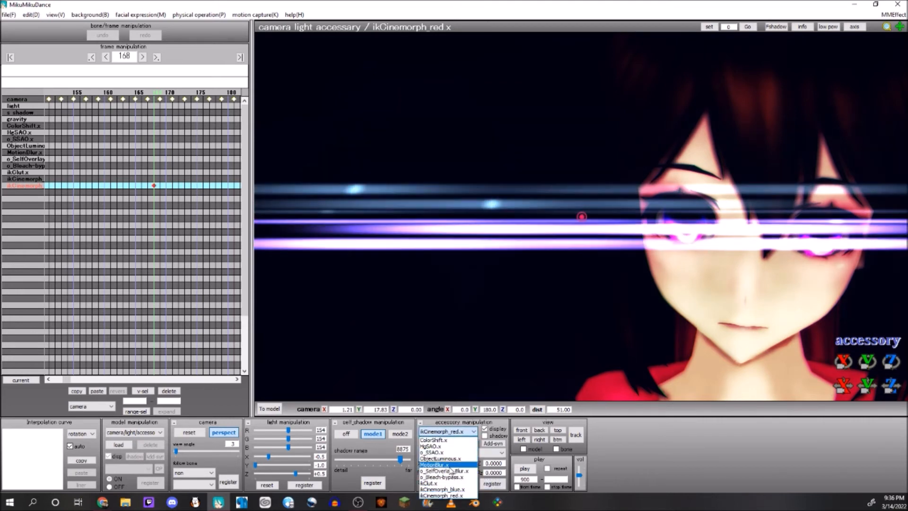
{"action": "left_click", "coordinate": [454, 485]}
{"action": "double_click", "coordinate": [464, 482]}
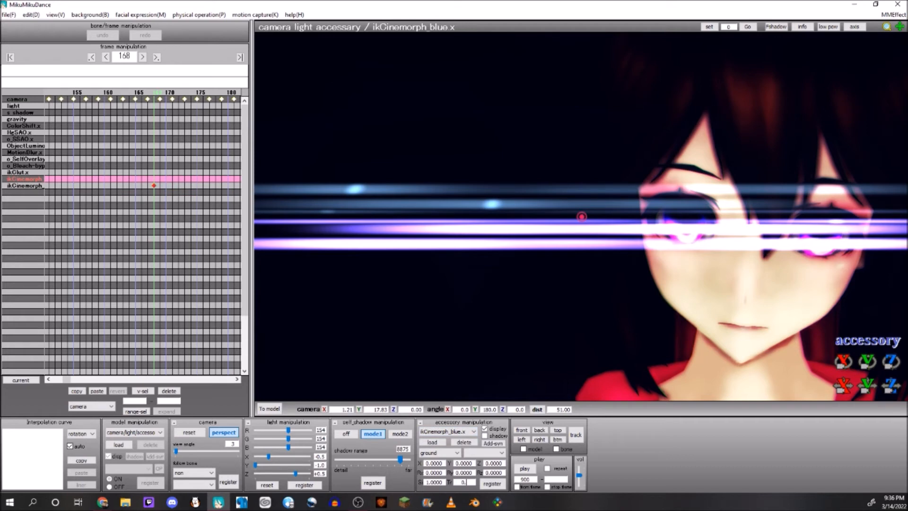
{"action": "type", "text": "0.5"}
{"action": "left_click", "coordinate": [491, 484]}
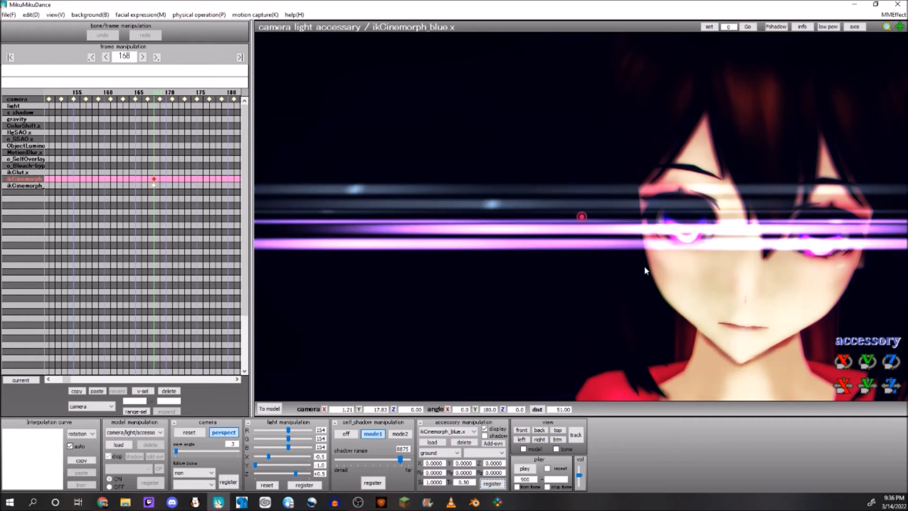
Step: Lower Tr to 0.1 for ikCinemorph_blue.x and register it again at frame 168
{"action": "double_click", "coordinate": [464, 481]}
{"action": "type", "text": "0.1"}
{"action": "left_click", "coordinate": [490, 484]}
Step: Set Tr to 0.1 for ikCinemorph_red.x and register it at frame 168
{"action": "left_click", "coordinate": [473, 431]}
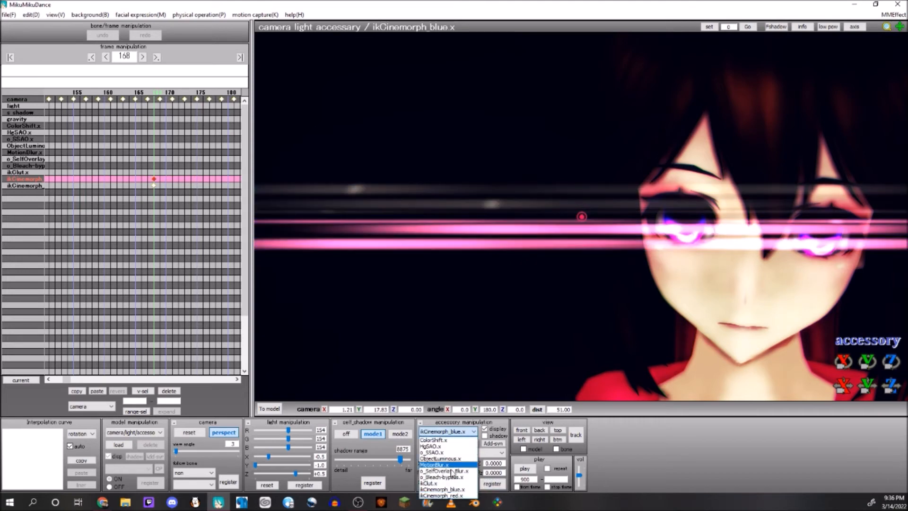
{"action": "left_click", "coordinate": [462, 495]}
{"action": "double_click", "coordinate": [464, 482]}
{"action": "type", "text": "0.1"}
{"action": "left_click", "coordinate": [492, 484]}
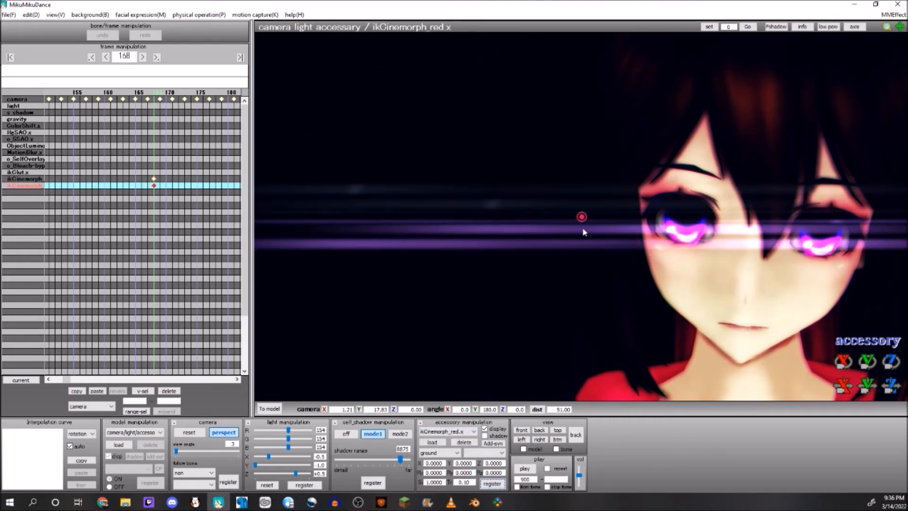
Step: Load the 1color accessory from the 4color folder in Default Effects
{"action": "scroll", "coordinate": [759, 290], "scroll_direction": "down", "scroll_amount": 10}
{"action": "mouse_move", "coordinate": [756, 291]}
{"action": "right_mouse_down"}
{"action": "mouse_move", "coordinate": [714, 294]}
{"action": "mouse_move", "coordinate": [763, 297]}
{"action": "right_mouse_up"}
{"action": "scroll", "coordinate": [762, 297], "scroll_direction": "up", "scroll_amount": 8}
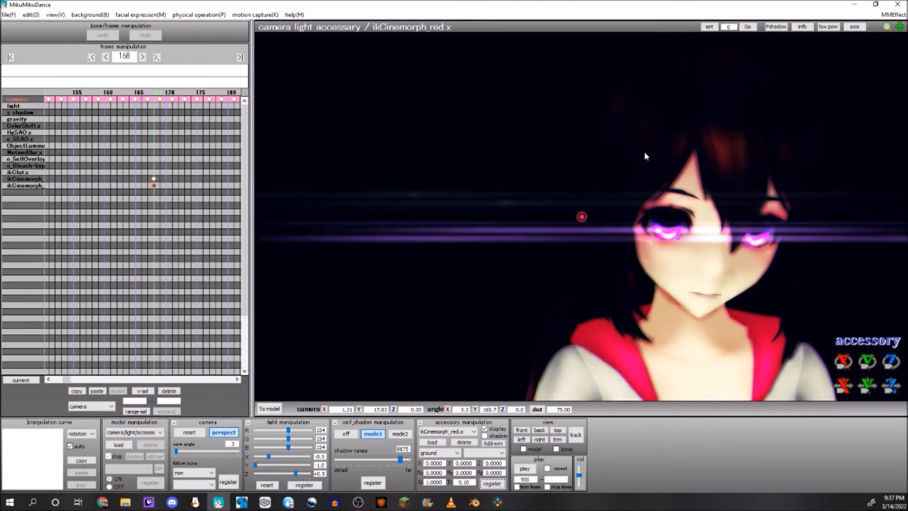
{"action": "middle_click_drag", "start_coordinate": [710, 257], "coordinate": [684, 257]}
{"action": "right_click_drag", "start_coordinate": [685, 261], "coordinate": [670, 261]}
{"action": "left_click", "coordinate": [432, 442]}
{"action": "left_click", "coordinate": [258, 43]}
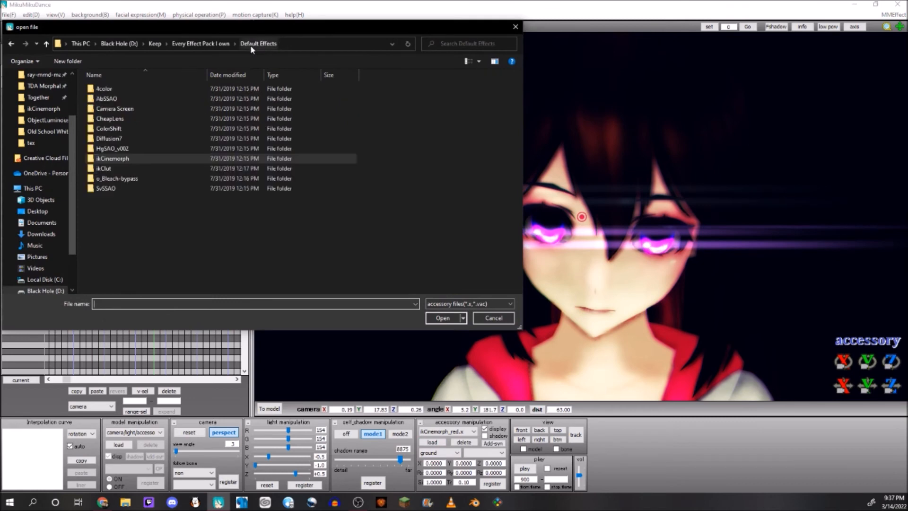
{"action": "double_click", "coordinate": [129, 89]}
{"action": "double_click", "coordinate": [126, 90]}
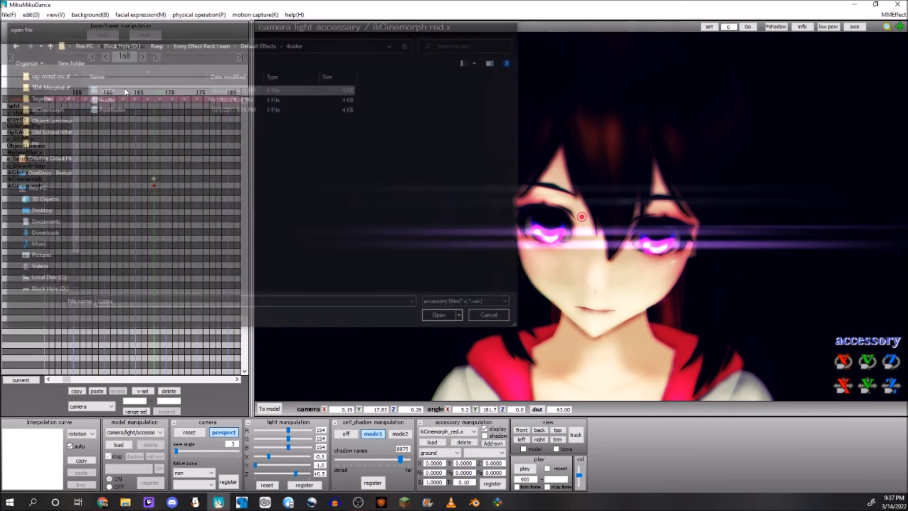
{"action": "scroll", "coordinate": [492, 360], "scroll_direction": "down", "scroll_amount": 3}
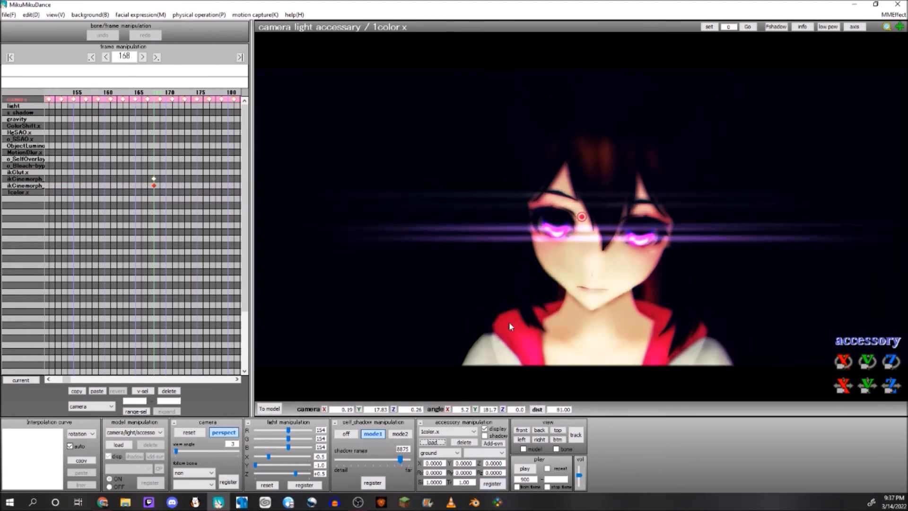
Step: Hide 1color.x, inspect the model without it, and display the accessory again to compare
{"action": "left_click", "coordinate": [432, 443]}
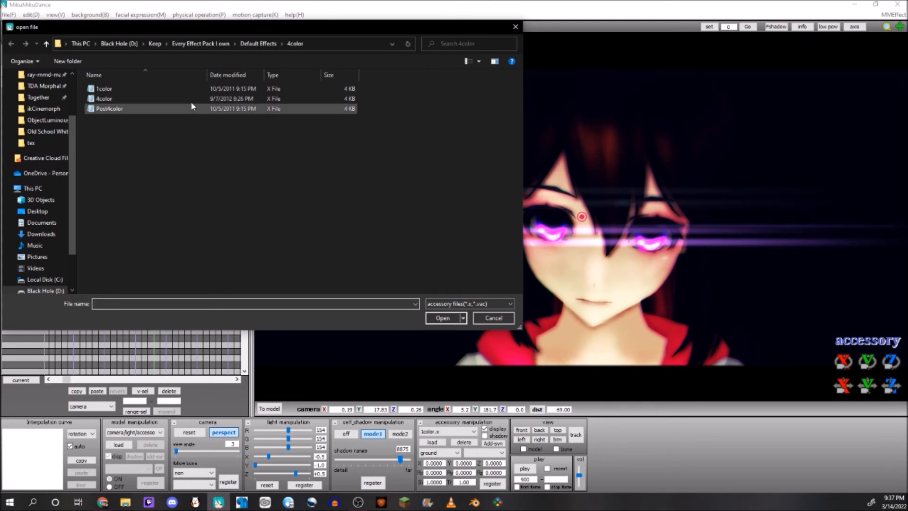
{"action": "left_click", "coordinate": [494, 319]}
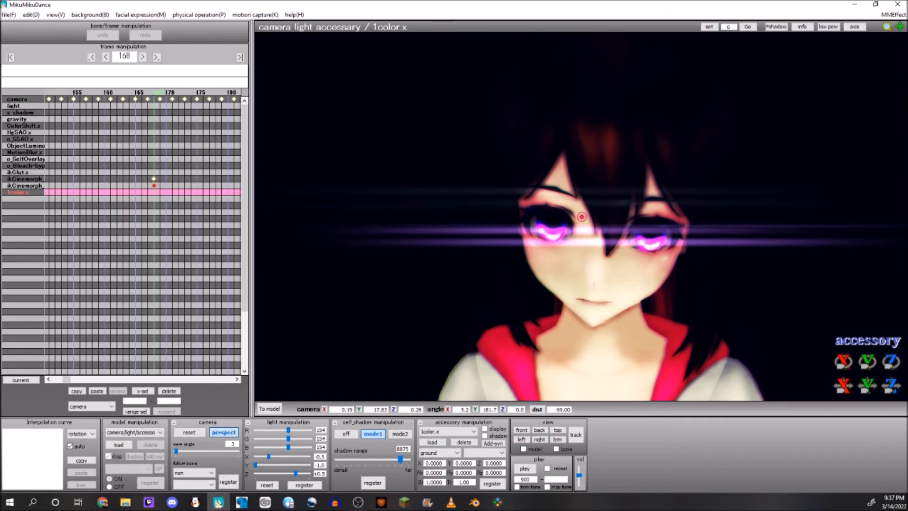
{"action": "scroll", "coordinate": [575, 401], "scroll_direction": "up", "scroll_amount": 2}
{"action": "middle_click_drag", "start_coordinate": [576, 402], "coordinate": [556, 377]}
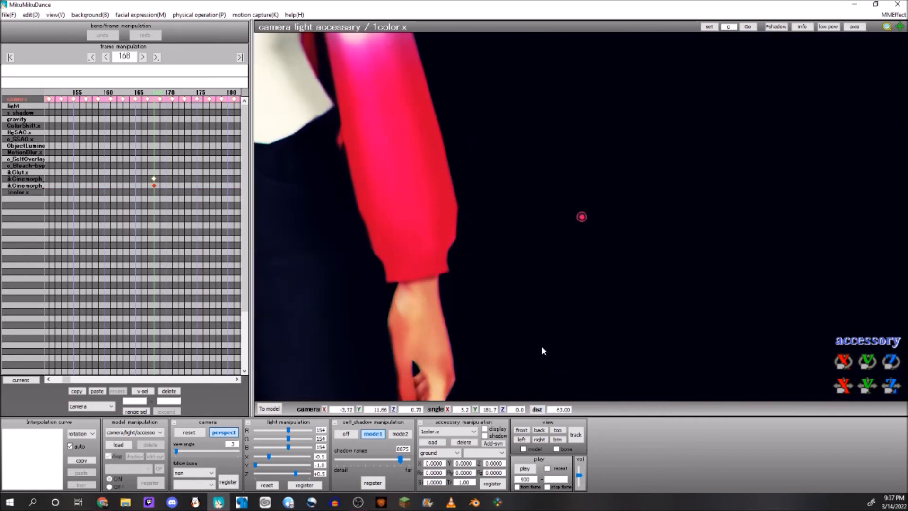
{"action": "scroll", "coordinate": [542, 349], "scroll_direction": "up", "scroll_amount": 2}
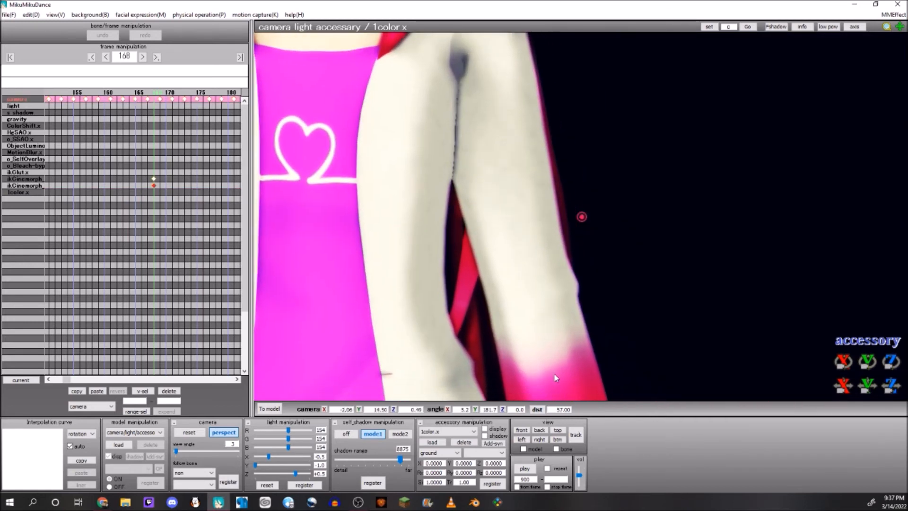
{"action": "left_click", "coordinate": [484, 428]}
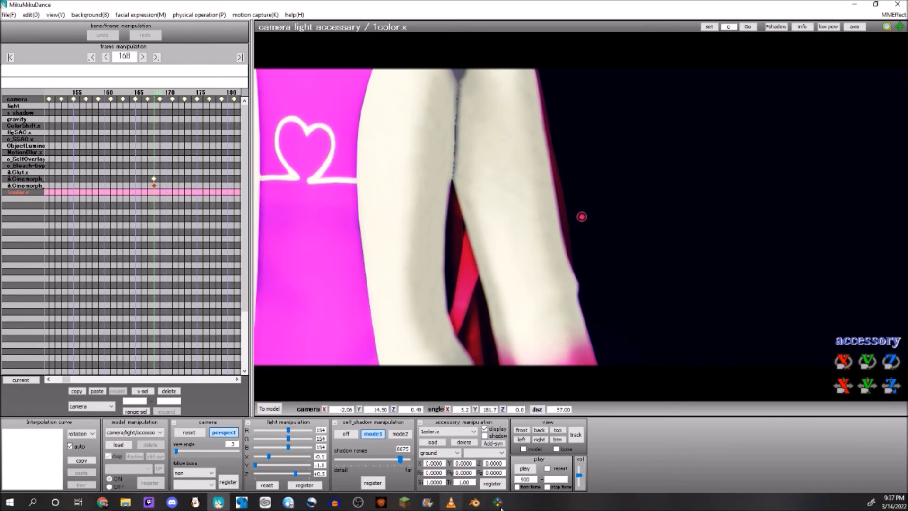
Step: Set Tr to 0.5 for 1color.x and register it at frame 168
{"action": "double_click", "coordinate": [463, 482]}
{"action": "type", "text": "0."}
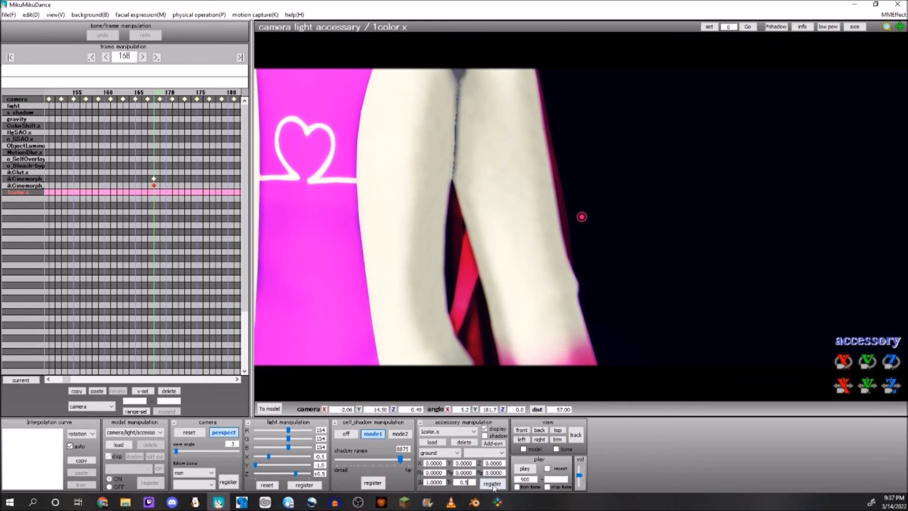
{"action": "type", "text": "5"}
{"action": "left_click", "coordinate": [492, 484]}
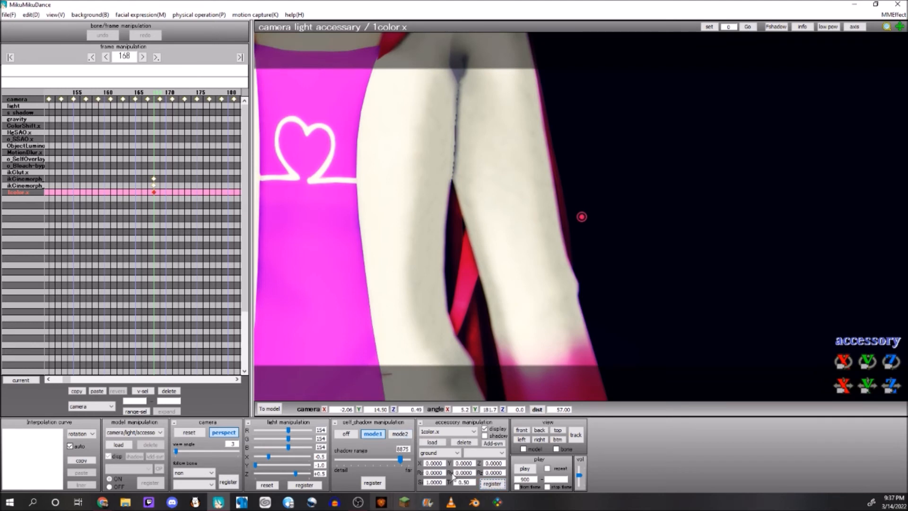
Step: Delete the 1color.x accessory and load 4color from the 4color folder
{"action": "left_click", "coordinate": [464, 442]}
{"action": "left_click", "coordinate": [465, 289]}
{"action": "left_click", "coordinate": [432, 442]}
{"action": "double_click", "coordinate": [118, 96]}
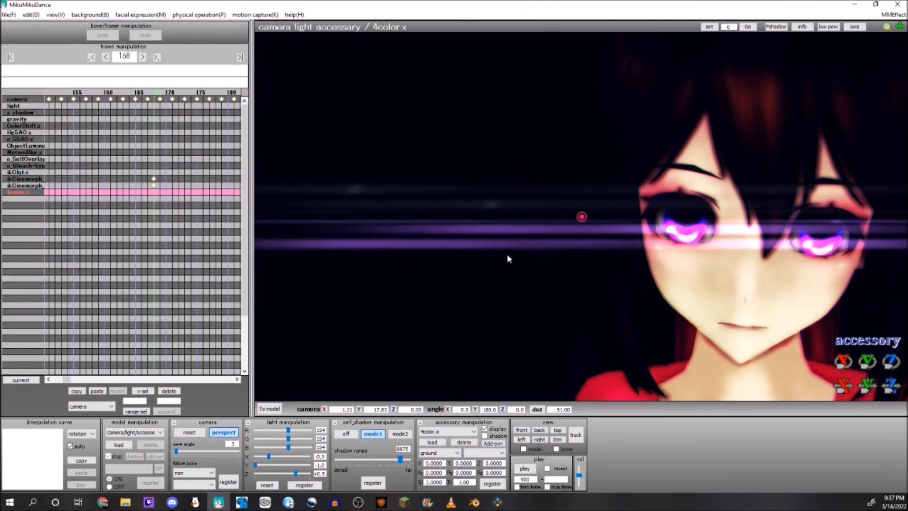
Step: Set Tr to 0.1 for 4color.x and register it at frame 168
{"action": "scroll", "coordinate": [523, 263], "scroll_direction": "down", "scroll_amount": 17}
{"action": "right_click_drag", "start_coordinate": [524, 270], "coordinate": [569, 269]}
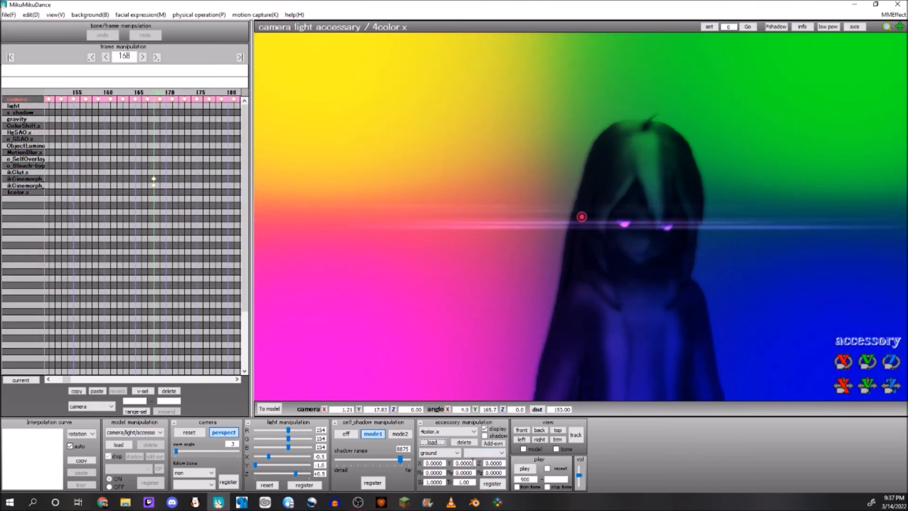
{"action": "scroll", "coordinate": [608, 249], "scroll_direction": "down", "scroll_amount": 5}
{"action": "middle_click_drag", "start_coordinate": [604, 265], "coordinate": [594, 260]}
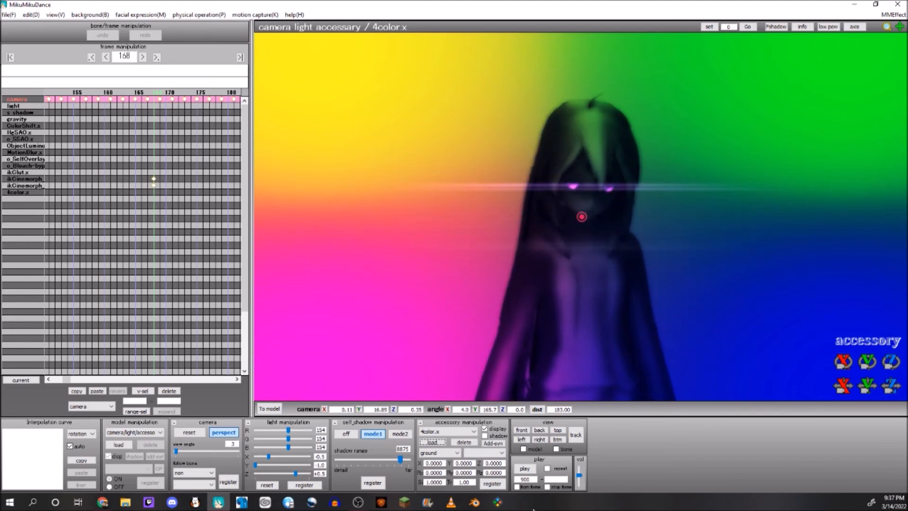
{"action": "double_click", "coordinate": [469, 483]}
{"action": "type", "text": "0.1"}
{"action": "left_click", "coordinate": [492, 483]}
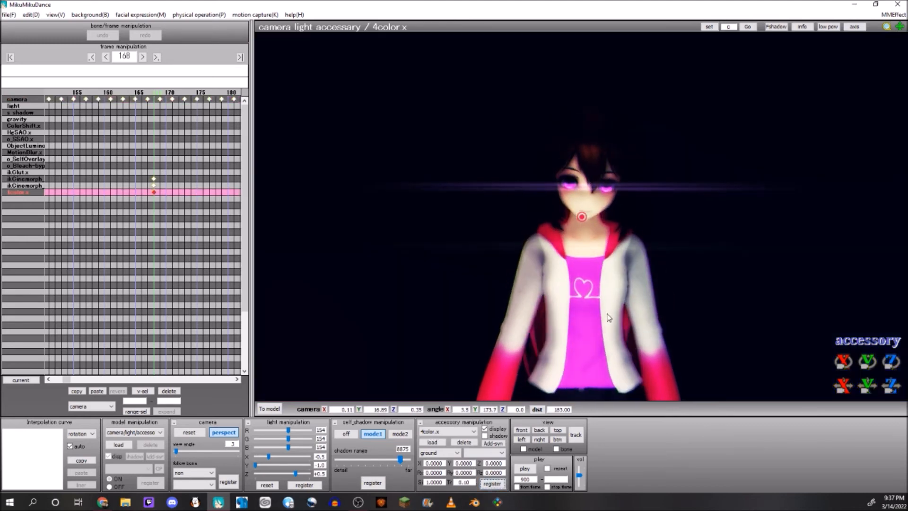
Step: Toggle the display of 4color.x off and on repeatedly to compare its tint on the model
{"action": "middle_click_drag", "start_coordinate": [577, 300], "coordinate": [546, 309]}
{"action": "scroll", "coordinate": [586, 308], "scroll_direction": "up", "scroll_amount": 3}
{"action": "mouse_move", "coordinate": [586, 307]}
{"action": "right_mouse_down"}
{"action": "mouse_move", "coordinate": [543, 309]}
{"action": "mouse_move", "coordinate": [612, 305]}
{"action": "mouse_move", "coordinate": [585, 305]}
{"action": "right_mouse_up"}
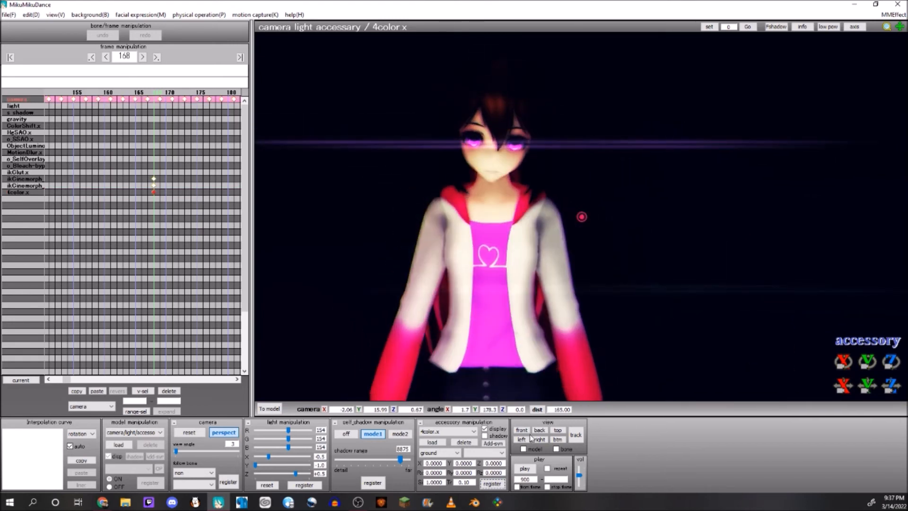
{"action": "left_click", "coordinate": [464, 442]}
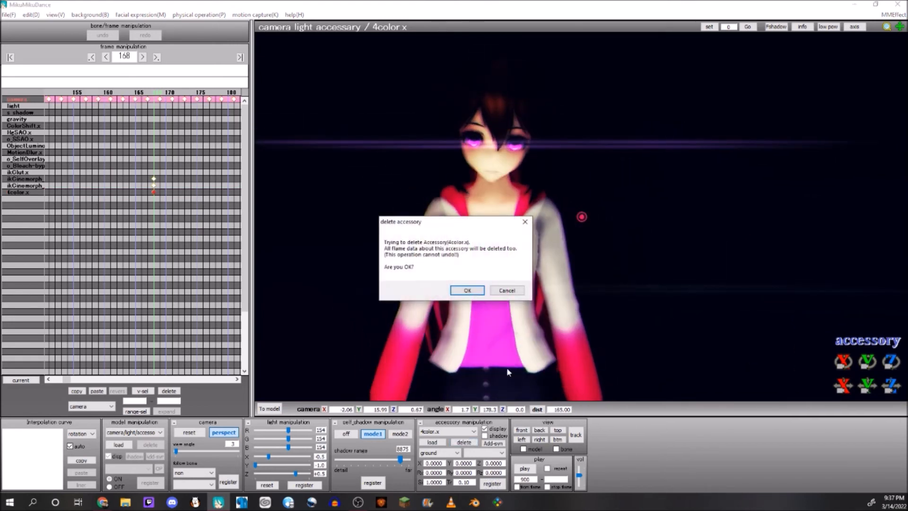
{"action": "left_click", "coordinate": [507, 289]}
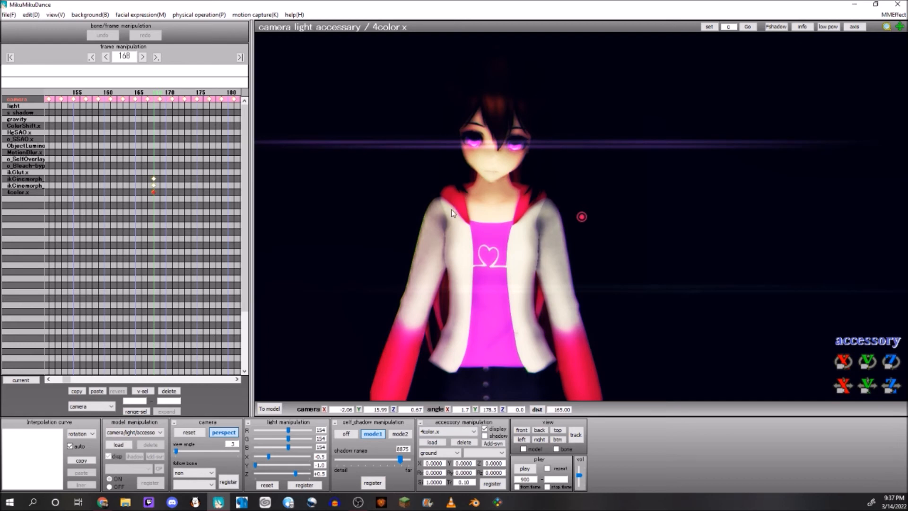
{"action": "left_click", "coordinate": [485, 429]}
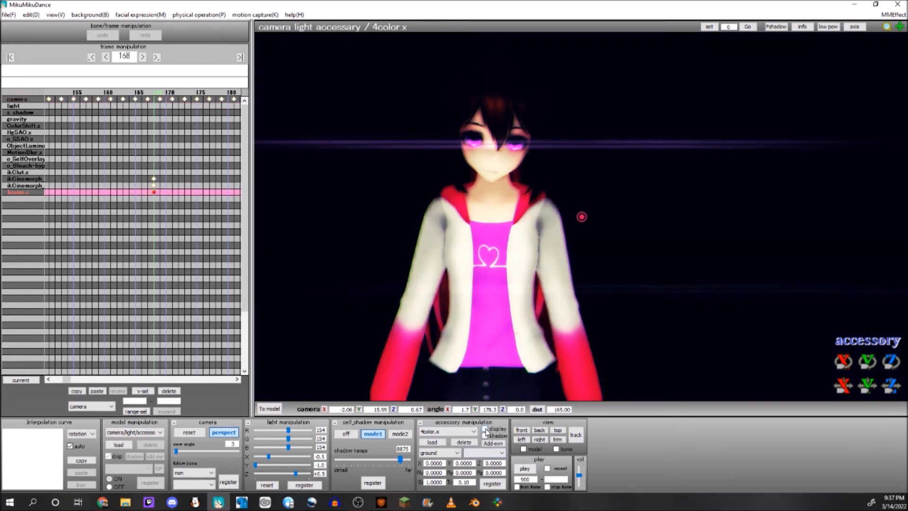
{"action": "left_click", "coordinate": [485, 428]}
{"action": "left_click", "coordinate": [485, 429]}
{"action": "left_click", "coordinate": [485, 429]}
{"action": "left_click", "coordinate": [485, 429]}
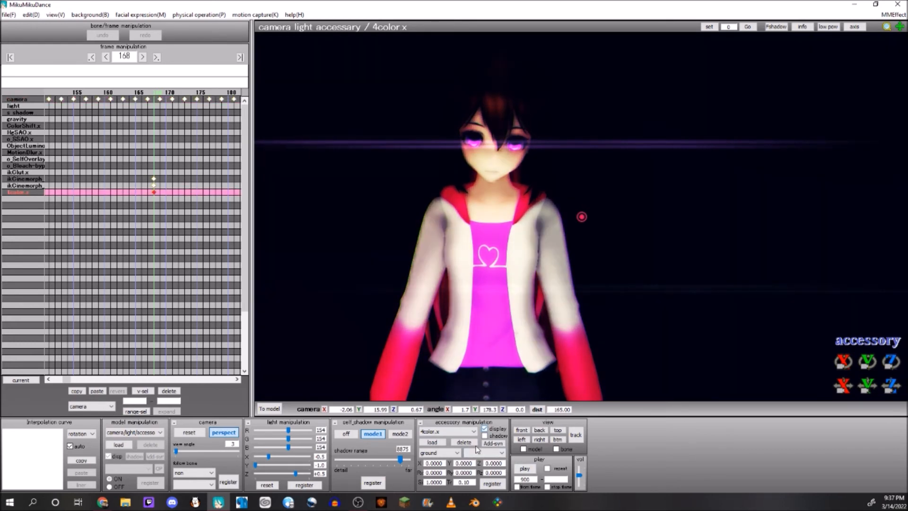
Step: Delete the 4color.x accessory and load Post4color from the 4color folder
{"action": "left_click", "coordinate": [464, 443]}
{"action": "left_click", "coordinate": [472, 291]}
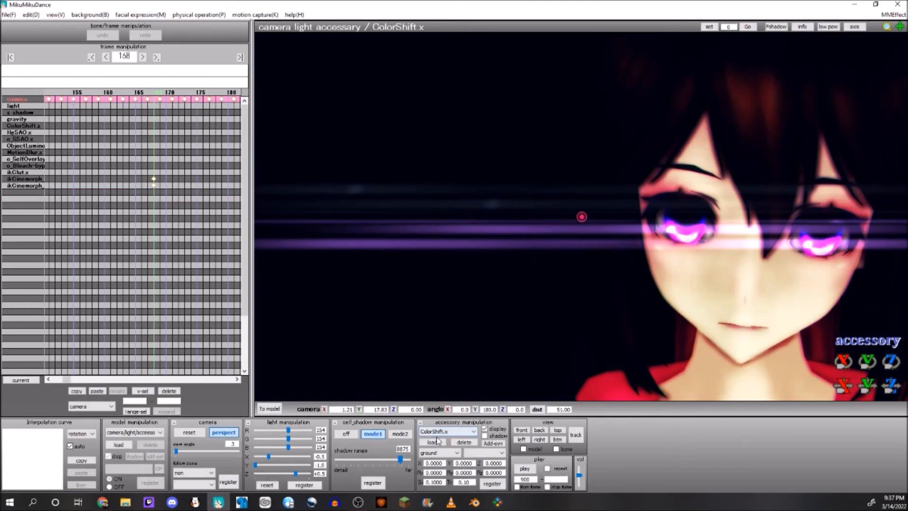
{"action": "left_click", "coordinate": [433, 442]}
{"action": "double_click", "coordinate": [129, 113]}
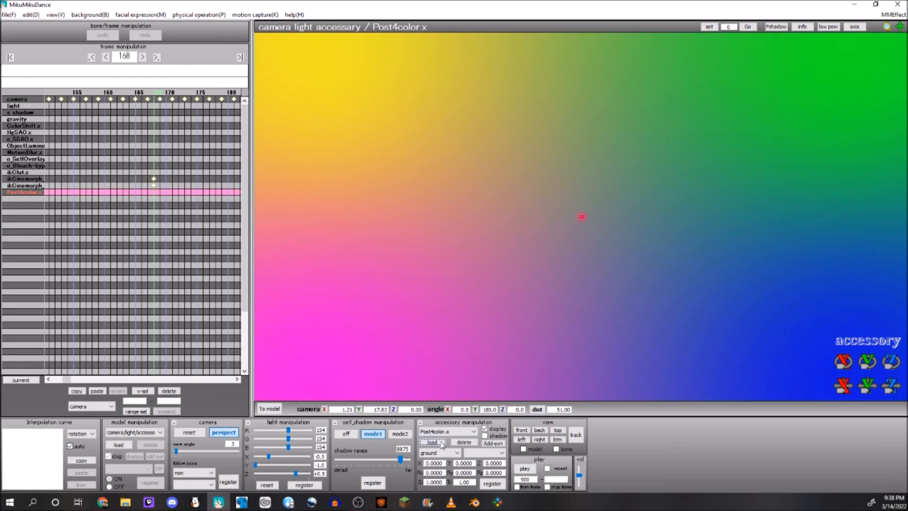
Step: Load the 4color accessory on top of Post4color.x and turn off its display
{"action": "left_click", "coordinate": [442, 443]}
{"action": "double_click", "coordinate": [145, 102]}
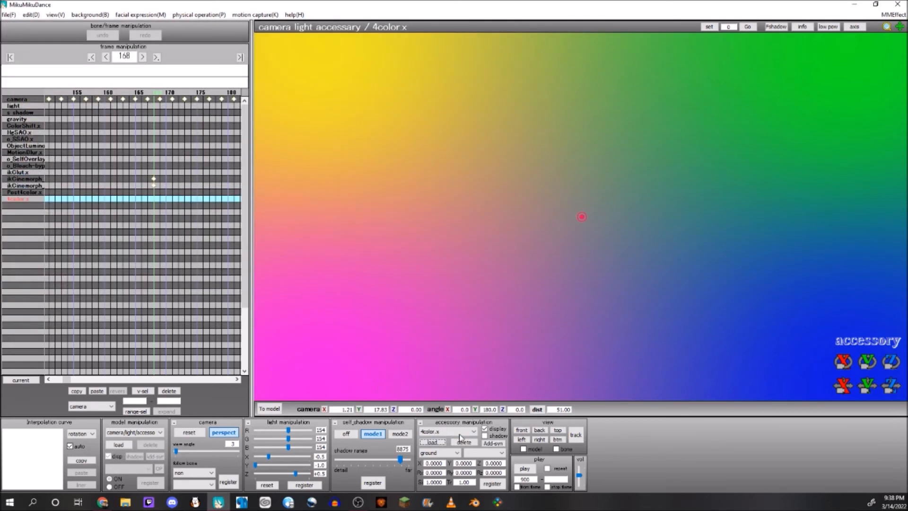
{"action": "left_click", "coordinate": [484, 429]}
Step: Select Post4color.x in the timeline and turn off its display
{"action": "scroll", "coordinate": [525, 302], "scroll_direction": "down", "scroll_amount": 14}
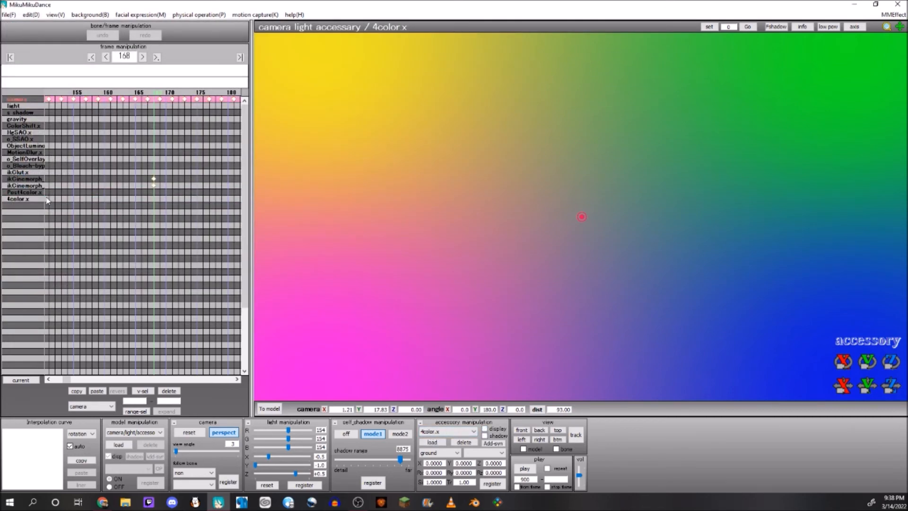
{"action": "left_click", "coordinate": [31, 194]}
{"action": "left_click", "coordinate": [31, 199]}
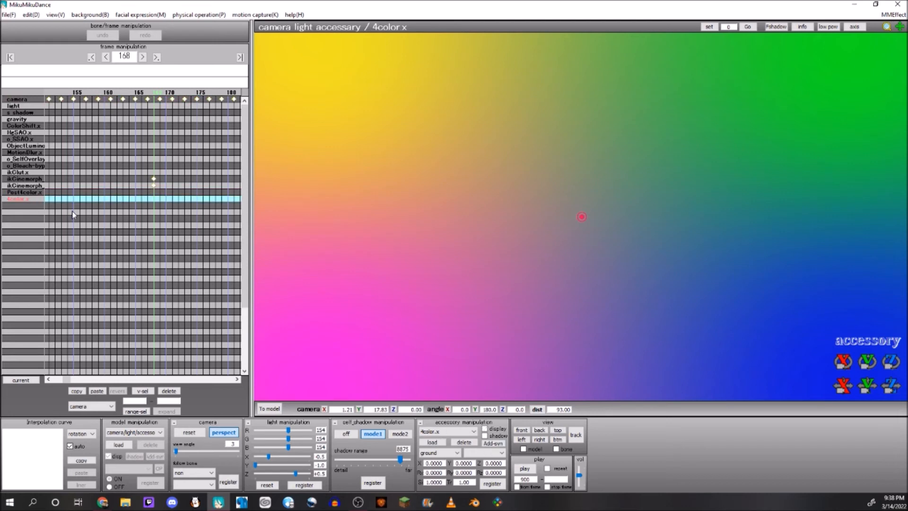
{"action": "left_click", "coordinate": [31, 193]}
{"action": "left_click", "coordinate": [484, 429]}
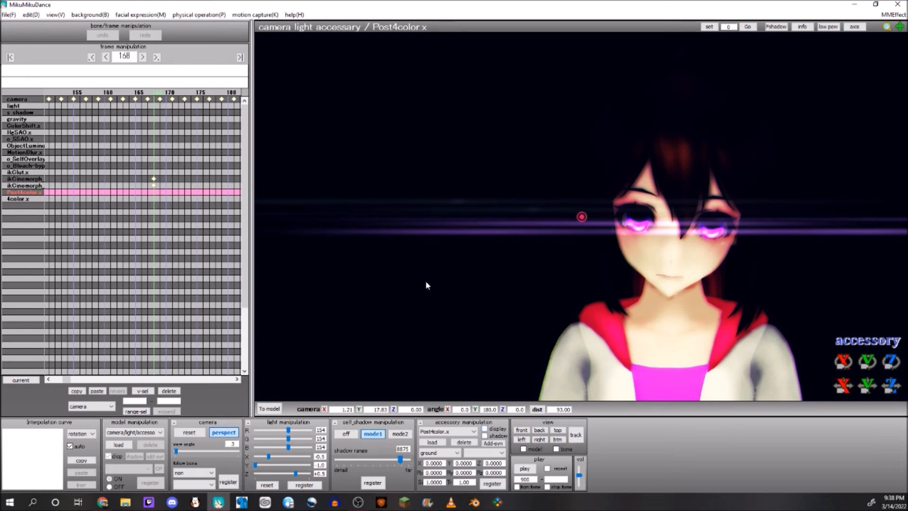
Step: Show Post4color.x and 4color.x one at a time to compare how each gradient covers the model
{"action": "scroll", "coordinate": [497, 279], "scroll_direction": "down", "scroll_amount": 8}
{"action": "middle_click_drag", "start_coordinate": [487, 257], "coordinate": [421, 255]}
{"action": "scroll", "coordinate": [468, 264], "scroll_direction": "down", "scroll_amount": 20}
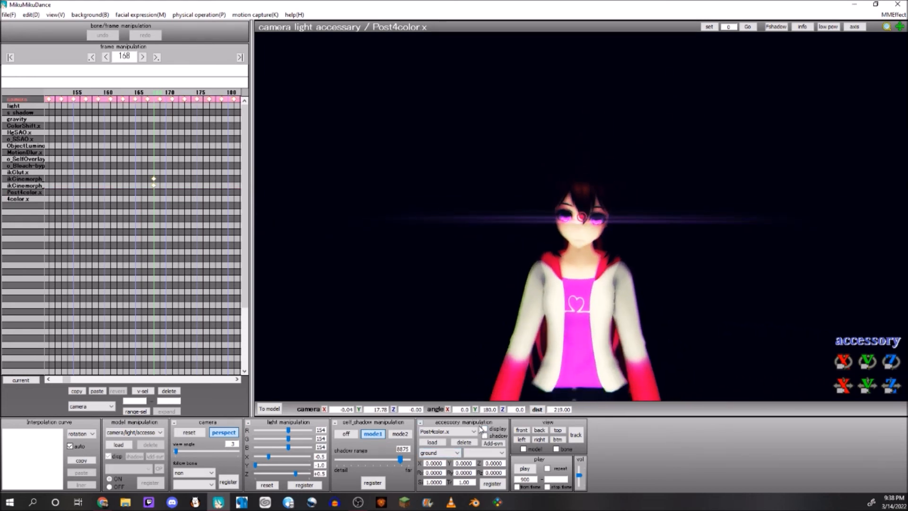
{"action": "left_click", "coordinate": [484, 429]}
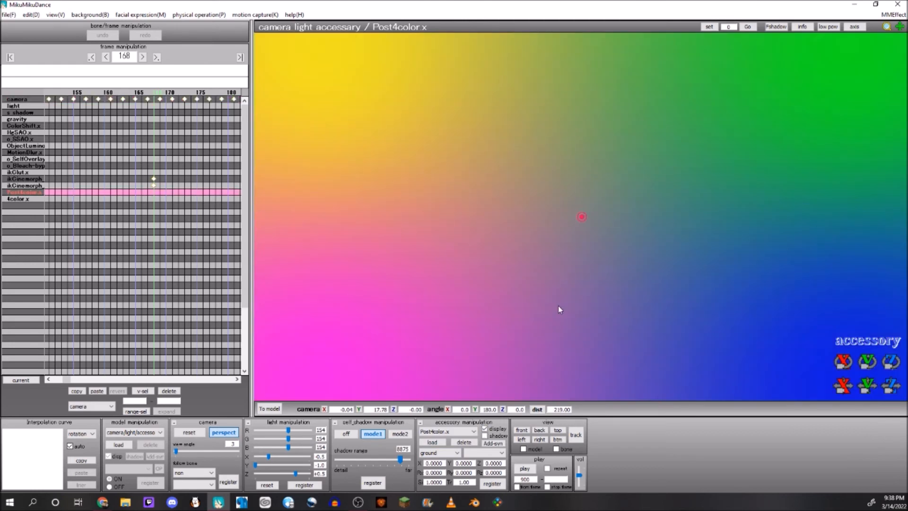
{"action": "left_click", "coordinate": [484, 429]}
{"action": "left_click", "coordinate": [19, 199]}
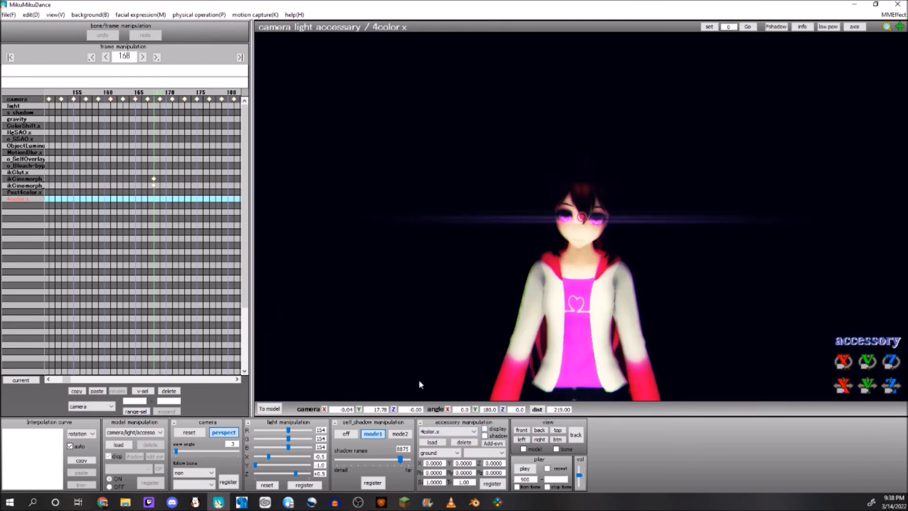
{"action": "left_click", "coordinate": [483, 429]}
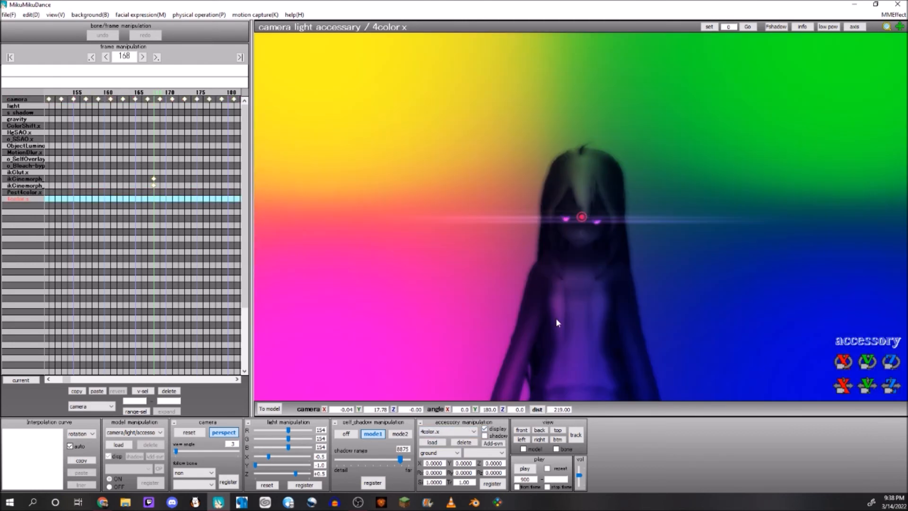
Step: Examine 4color.x over the full figure, hide it and show Post4color.x in its place
{"action": "scroll", "coordinate": [558, 325], "scroll_direction": "down", "scroll_amount": 7}
{"action": "middle_click_drag", "start_coordinate": [557, 328], "coordinate": [569, 282]}
{"action": "scroll", "coordinate": [591, 255], "scroll_direction": "down", "scroll_amount": 4}
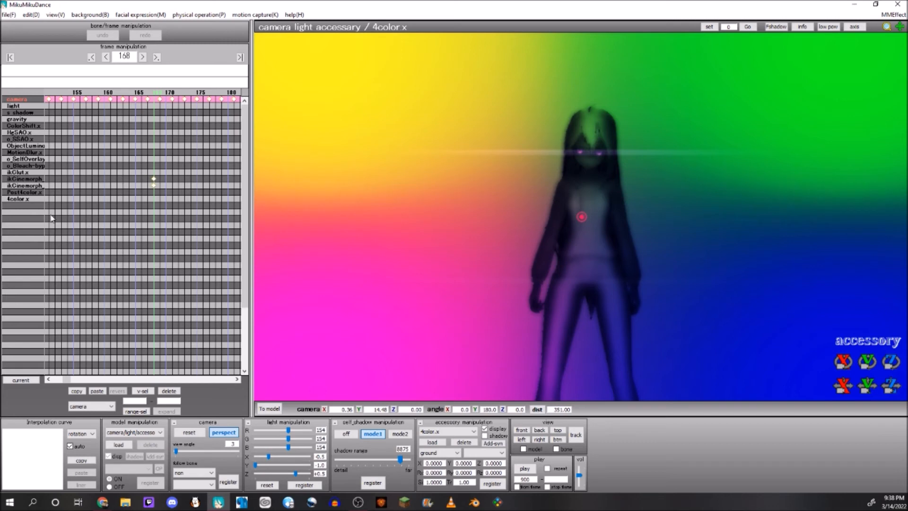
{"action": "left_click", "coordinate": [484, 429]}
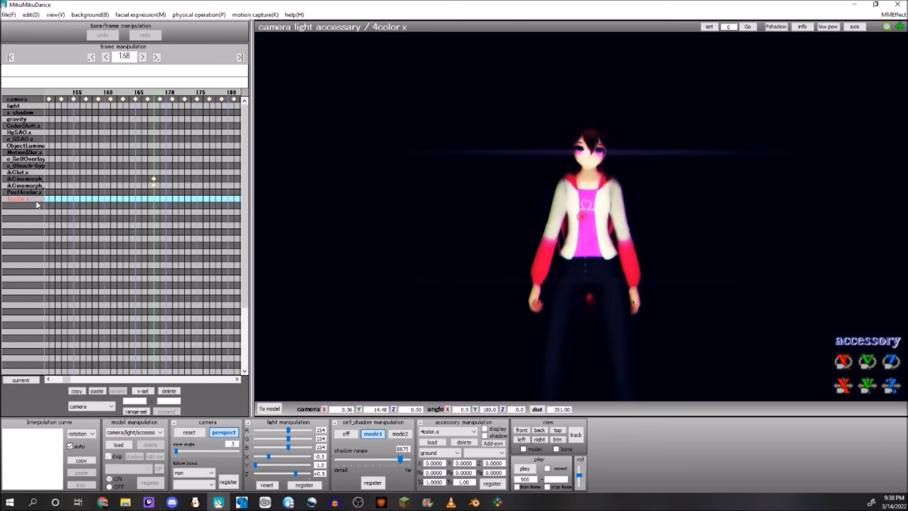
{"action": "left_click", "coordinate": [24, 192]}
{"action": "left_click", "coordinate": [485, 429]}
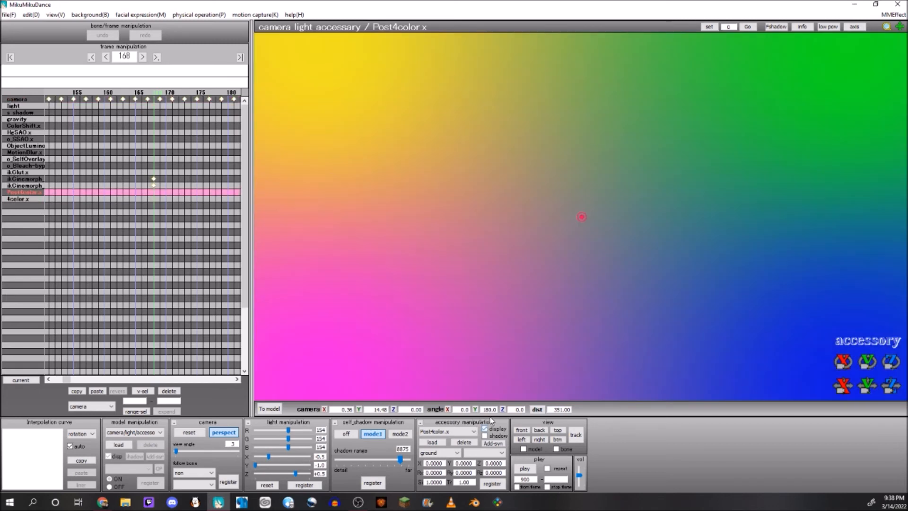
Step: Register Post4color.x with a Tr of 0.1, and raise its registered Tr to 0.25
{"action": "type", "text": "0.1"}
{"action": "left_click", "coordinate": [487, 484]}
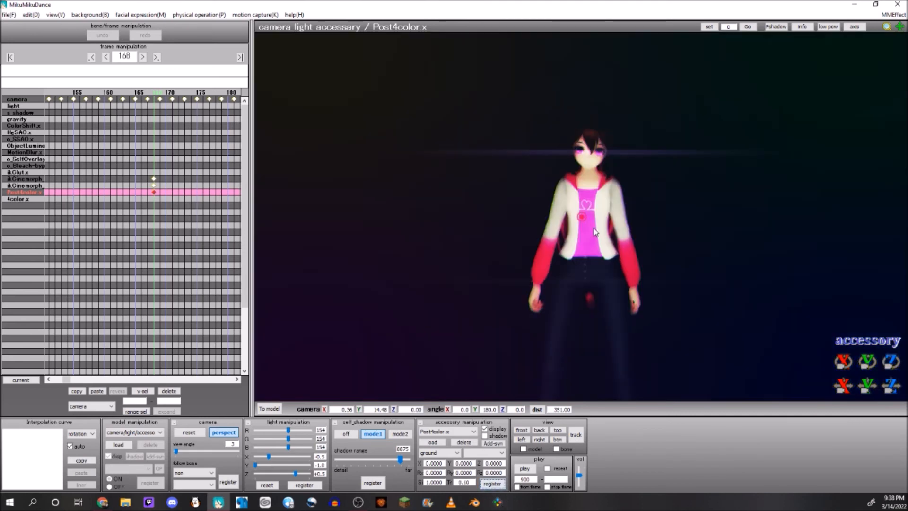
{"action": "double_click", "coordinate": [461, 483]}
{"action": "type", "text": "0.25"}
{"action": "left_click", "coordinate": [492, 483]}
{"action": "middle_click_drag", "start_coordinate": [597, 306], "coordinate": [465, 194]}
{"action": "middle_click_drag", "start_coordinate": [348, 137], "coordinate": [653, 220]}
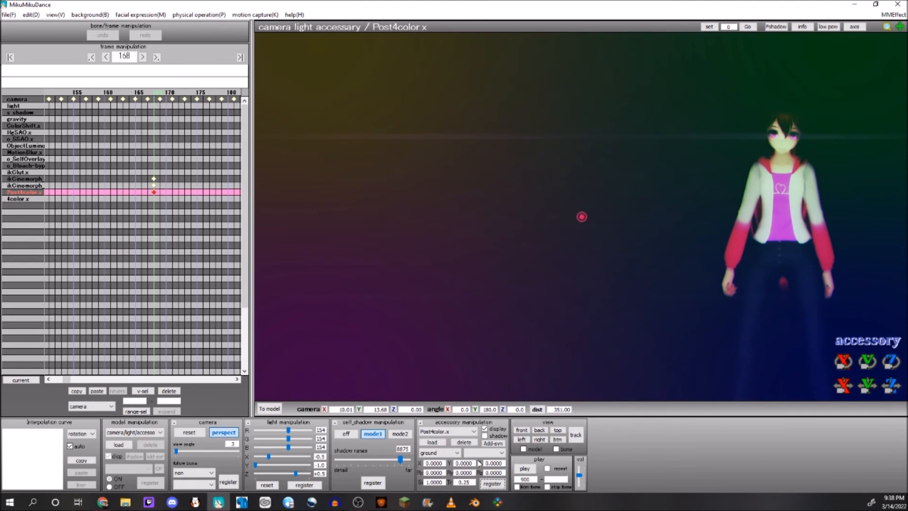
Step: Swap the display between Post4color.x and 4color.x to compare how each gradient tints the model
{"action": "left_click", "coordinate": [487, 429]}
{"action": "left_click", "coordinate": [473, 432]}
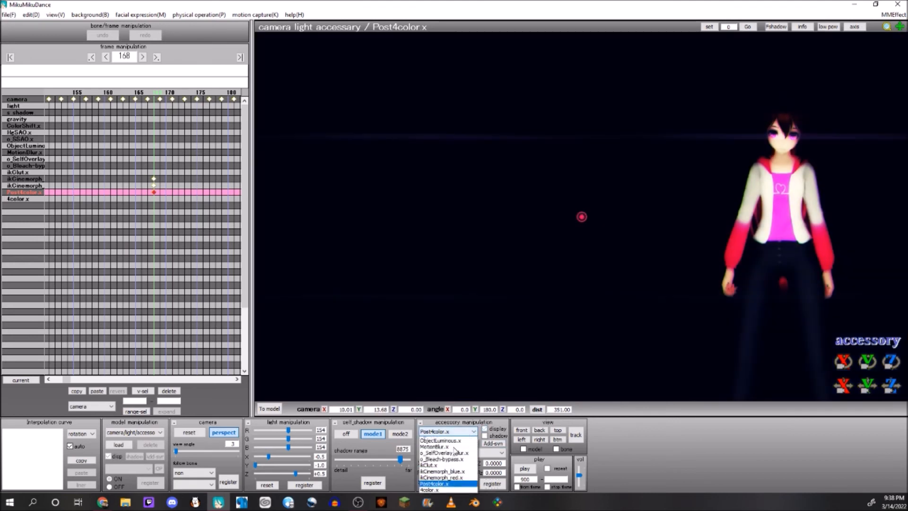
{"action": "left_click", "coordinate": [430, 508]}
{"action": "left_click", "coordinate": [484, 428]}
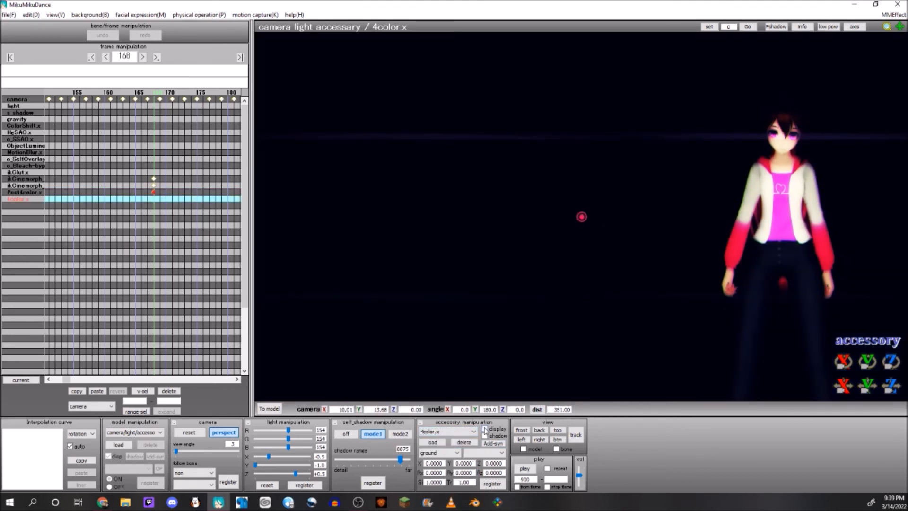
{"action": "middle_click_drag", "start_coordinate": [668, 314], "coordinate": [515, 318]}
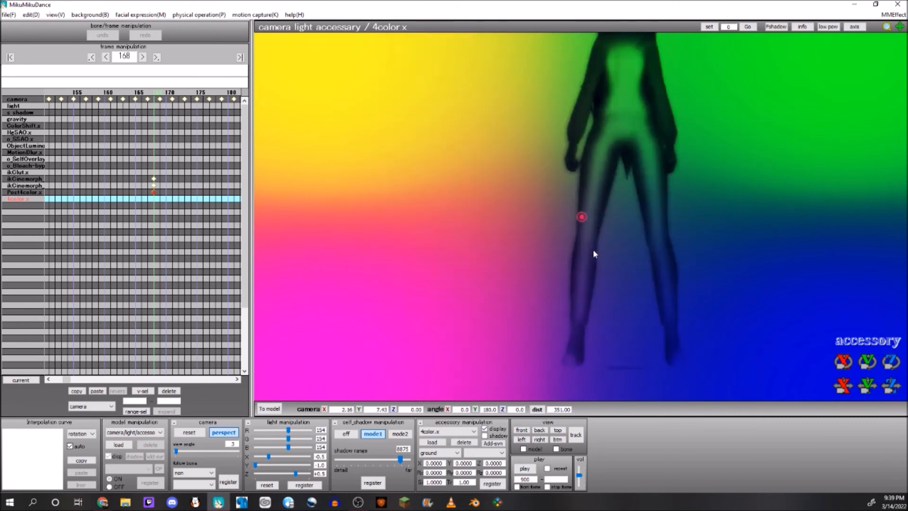
{"action": "scroll", "coordinate": [601, 346], "scroll_direction": "up", "scroll_amount": 8}
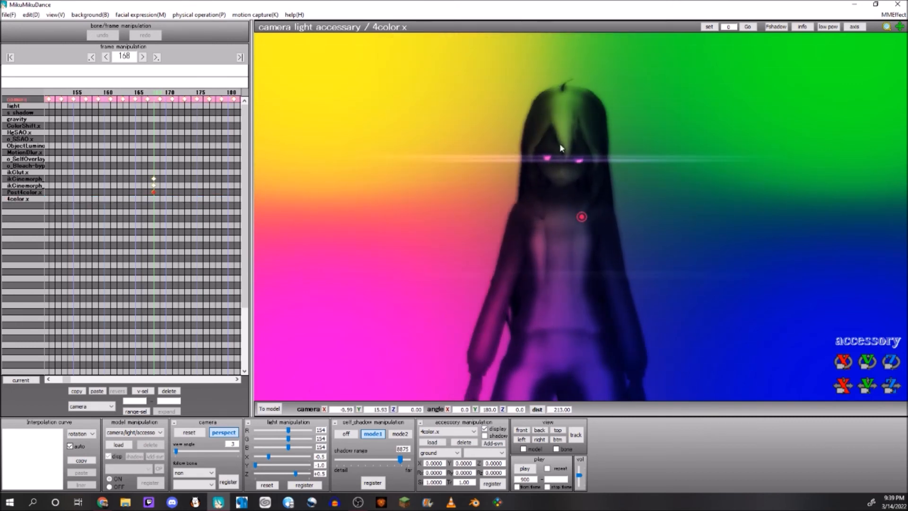
{"action": "left_click", "coordinate": [473, 431]}
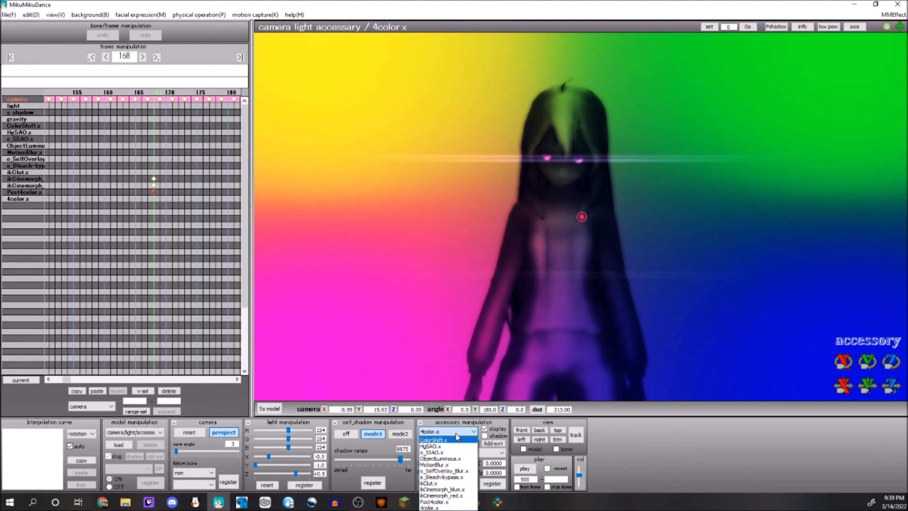
{"action": "left_click", "coordinate": [468, 438]}
{"action": "left_click", "coordinate": [473, 431]}
{"action": "left_click", "coordinate": [454, 498]}
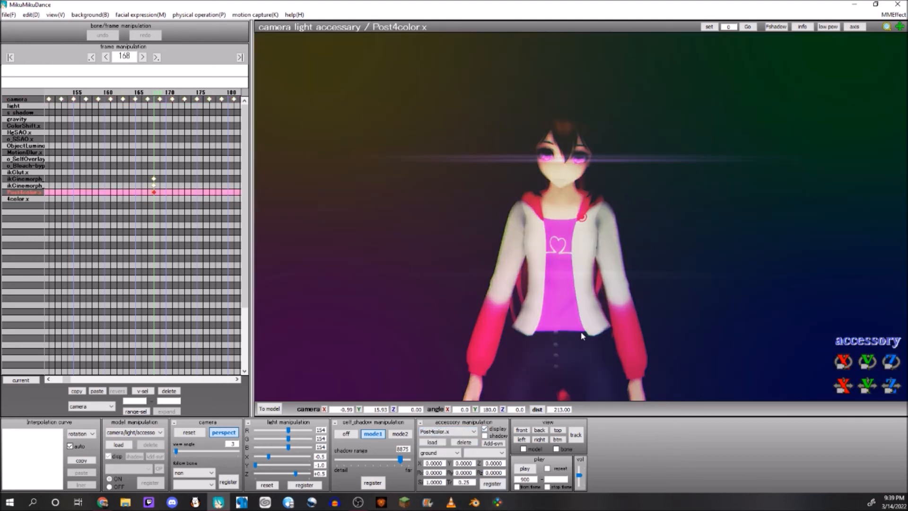
{"action": "middle_click_drag", "start_coordinate": [582, 335], "coordinate": [586, 317]}
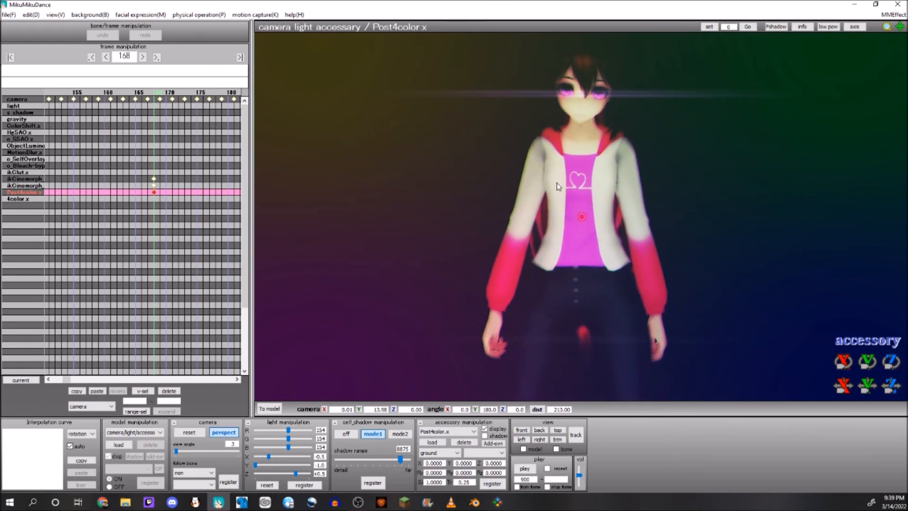
Step: Delete the Post4color.x and 4color.x accessories
{"action": "left_click", "coordinate": [460, 443]}
{"action": "left_click", "coordinate": [466, 293]}
{"action": "left_click", "coordinate": [449, 431]}
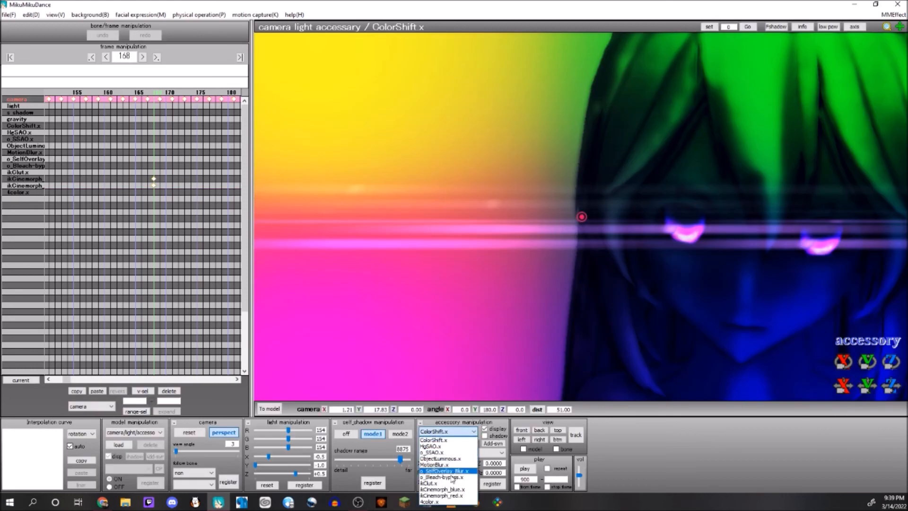
{"action": "left_click", "coordinate": [428, 502]}
{"action": "left_click", "coordinate": [463, 442]}
{"action": "left_click", "coordinate": [472, 291]}
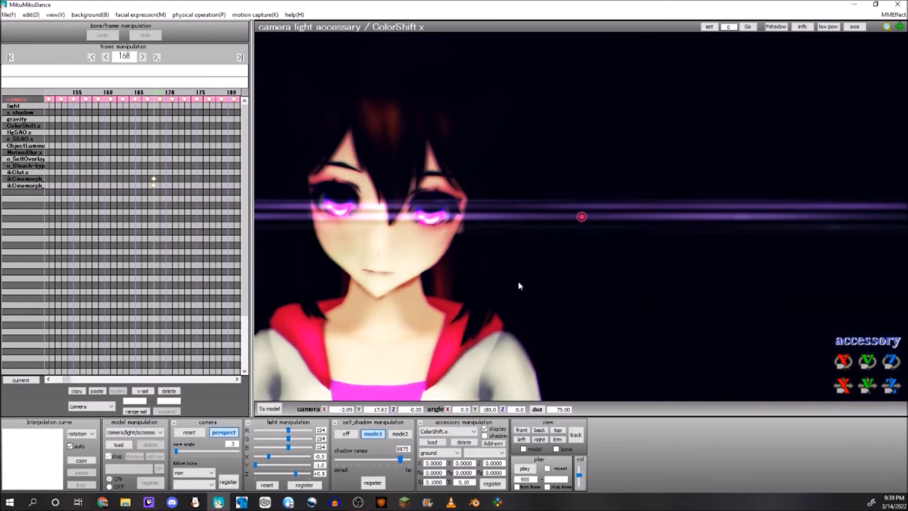
Step: Move the two ikCinemorph keyframes from frame 168 to frame 0
{"action": "middle_click_drag", "start_coordinate": [518, 289], "coordinate": [522, 288]}
{"action": "scroll", "coordinate": [522, 288], "scroll_direction": "up", "scroll_amount": 2}
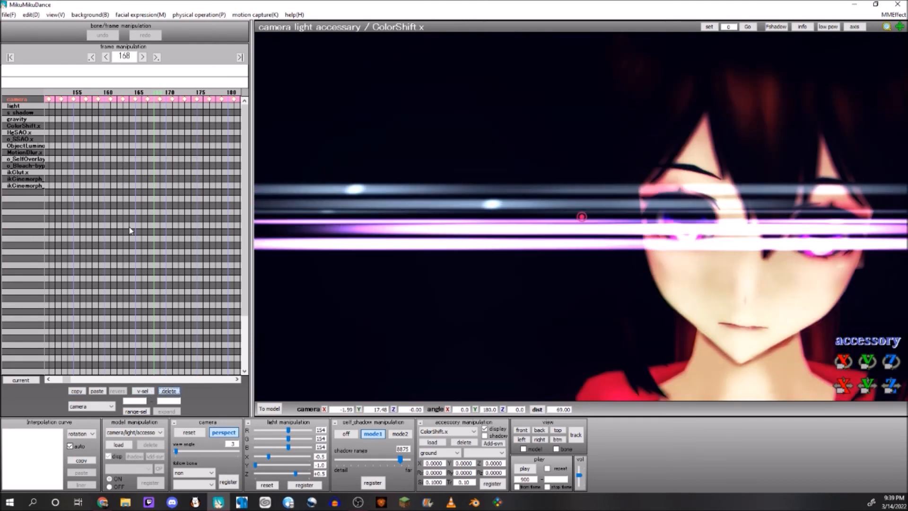
{"action": "left_click", "coordinate": [11, 57]}
{"action": "left_click", "coordinate": [101, 392]}
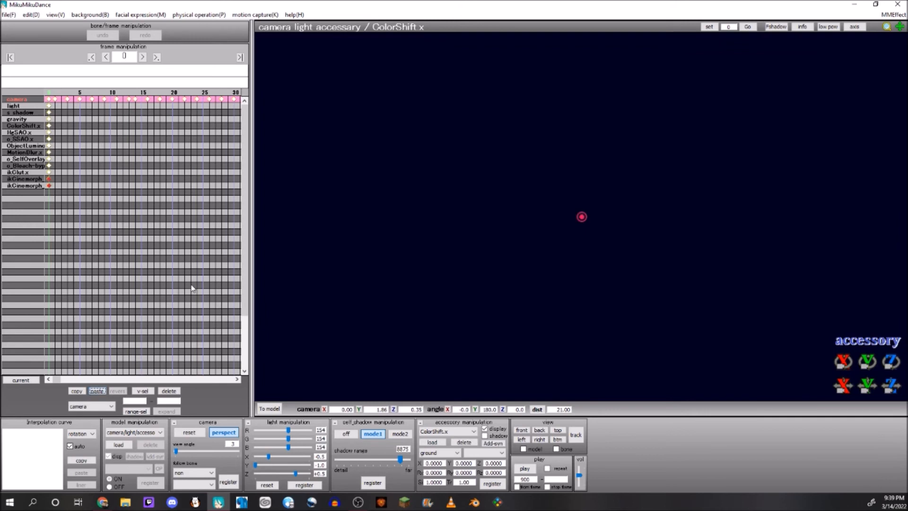
Step: Go to frame 1000 and register o_Bleach-bypass.x there with an Si of 0.1
{"action": "left_click_drag", "start_coordinate": [129, 57], "coordinate": [122, 56]}
{"action": "type", "text": "1000"}
{"action": "key", "text": "Return"}
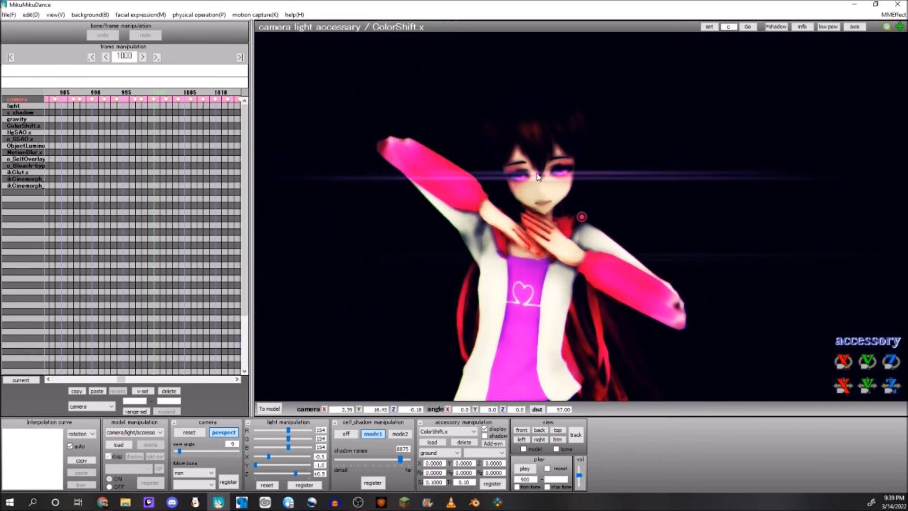
{"action": "left_click", "coordinate": [32, 166]}
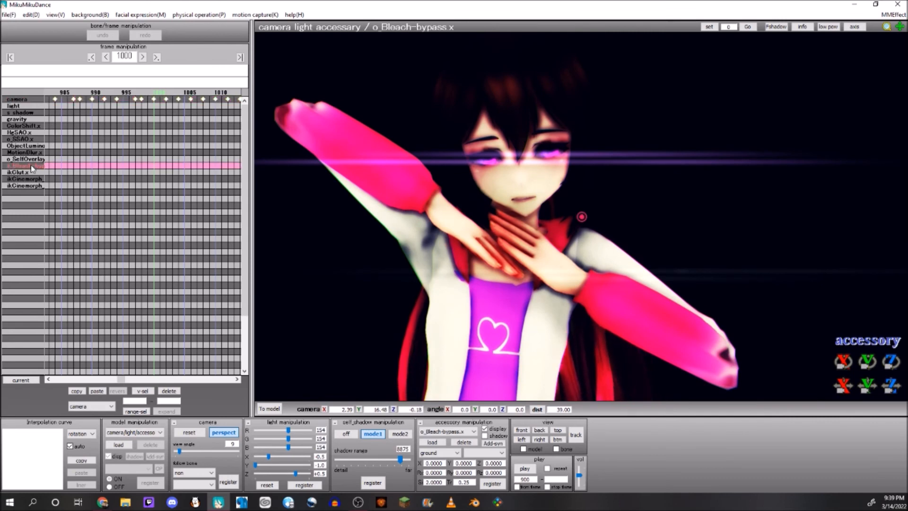
{"action": "double_click", "coordinate": [433, 482]}
{"action": "type", "text": "0.1"}
{"action": "left_click", "coordinate": [491, 483]}
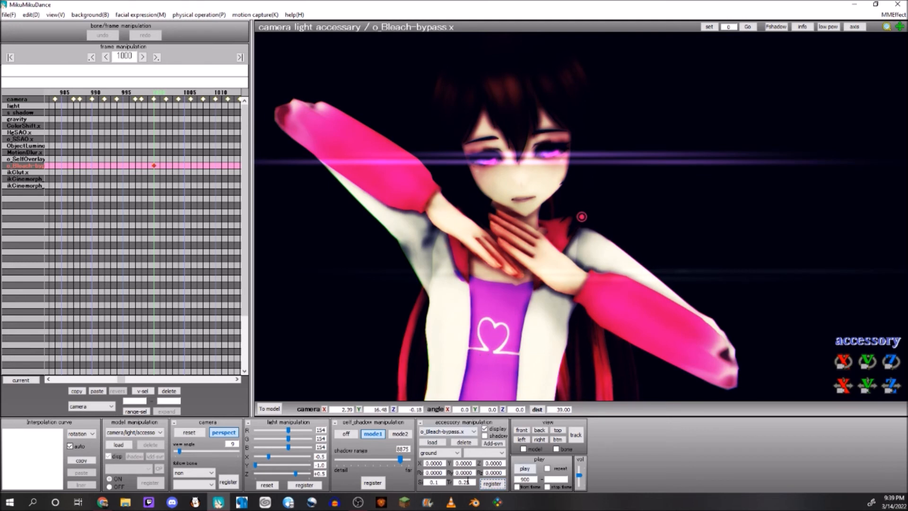
Step: Turn the display of o_SelfOverlay_Blur.x off and back on to compare its effect
{"action": "left_click", "coordinate": [25, 159]}
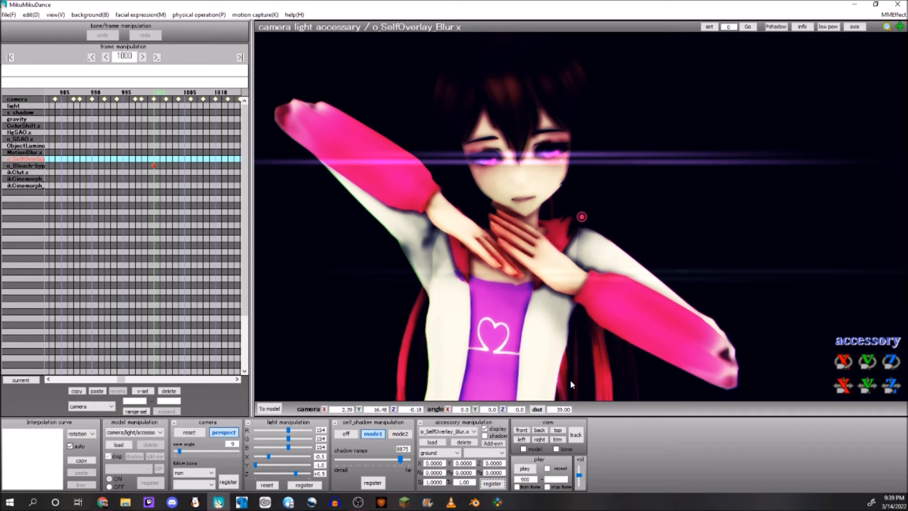
{"action": "left_click", "coordinate": [485, 428]}
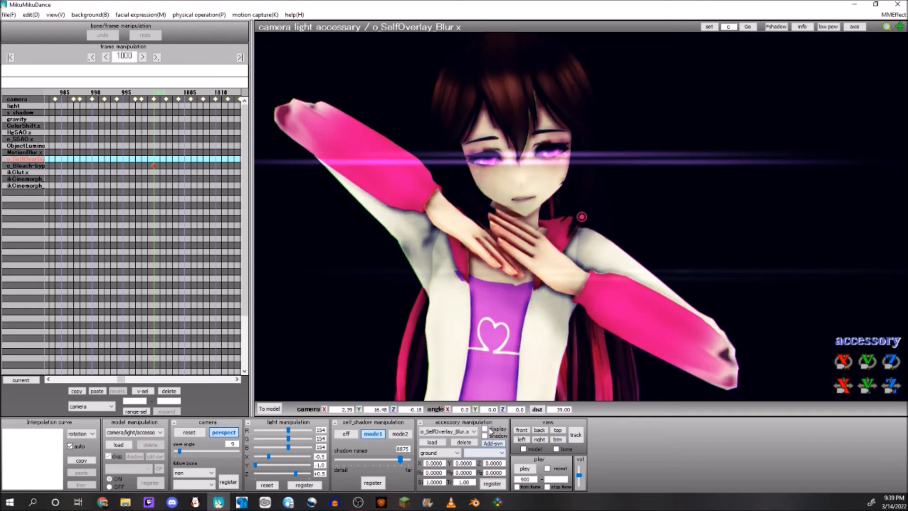
{"action": "left_click", "coordinate": [485, 428]}
Step: Try a Tr of 0.10 on o_Bleach-bypass.x and toggle its display to judge the effect
{"action": "left_click", "coordinate": [36, 166]}
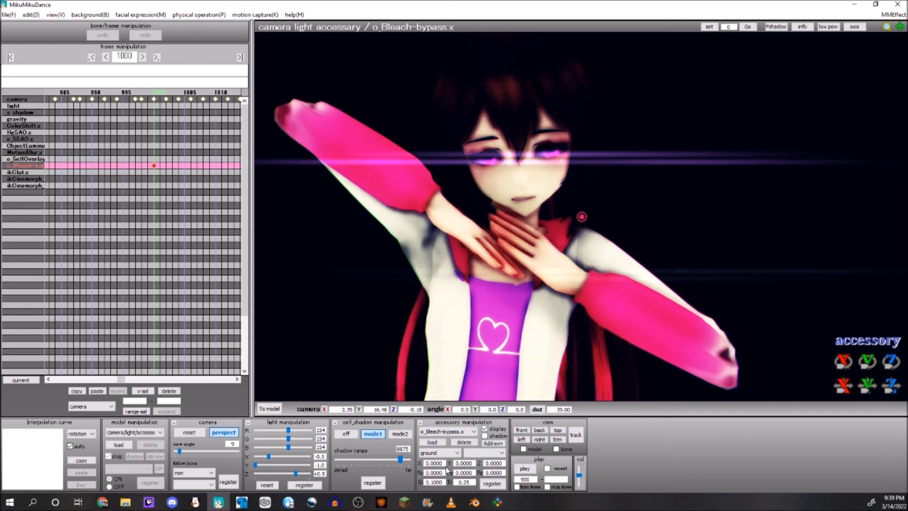
{"action": "type", "text": "0.10"}
{"action": "key", "text": "Tab"}
{"action": "left_click", "coordinate": [486, 428]}
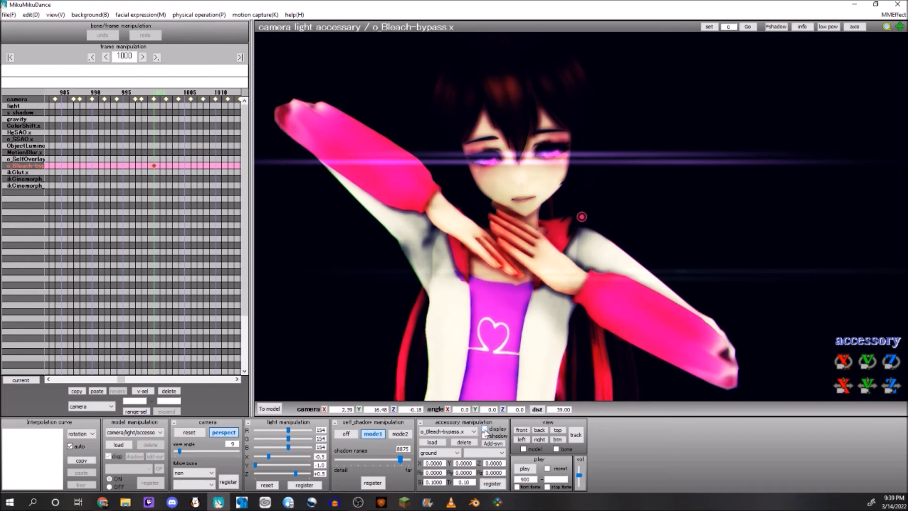
{"action": "type", "text": "0."}
{"action": "key", "text": "Tab"}
Step: Turn off the display of ikCinemorph_blue.x and register ikClut.x at frame 1000 with a Tr of 0.10
{"action": "left_click", "coordinate": [23, 185]}
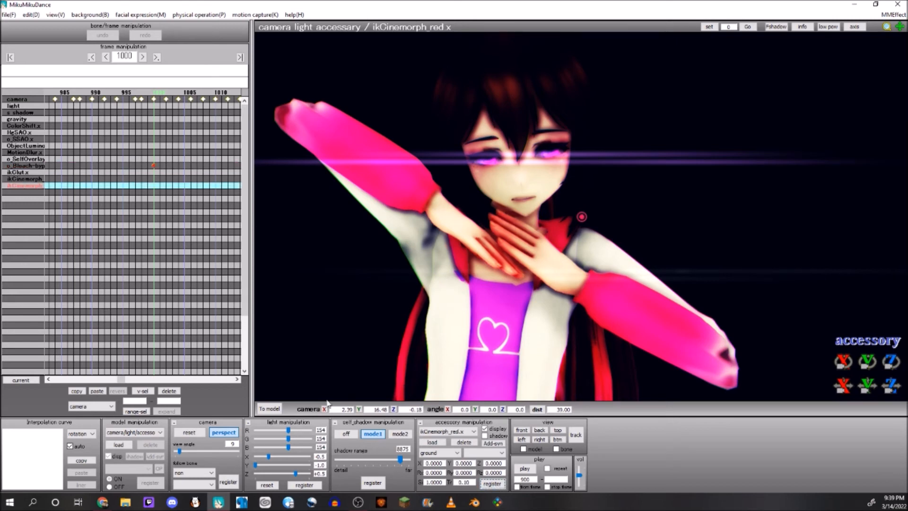
{"action": "left_click", "coordinate": [26, 179]}
{"action": "left_click", "coordinate": [484, 429]}
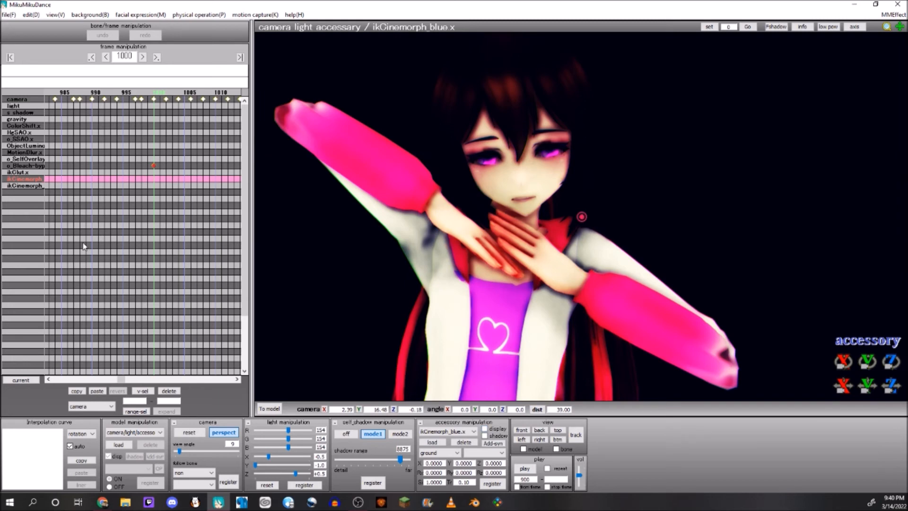
{"action": "left_click", "coordinate": [18, 172]}
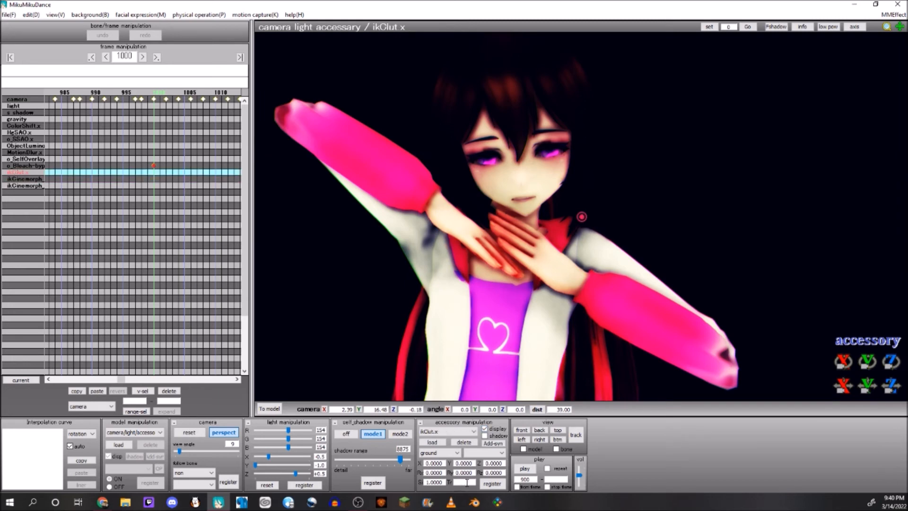
{"action": "left_click", "coordinate": [492, 484]}
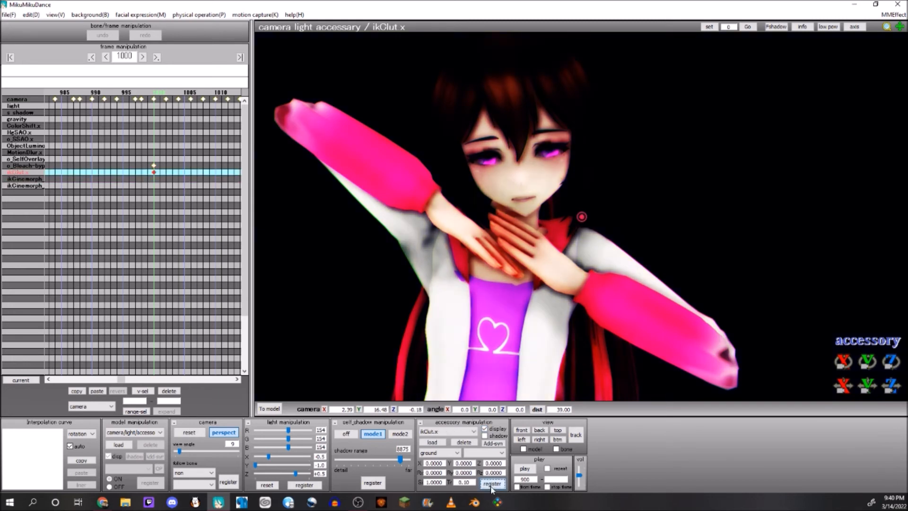
Step: Turn off the display of o_SelfOverlay_Blur.x
{"action": "left_click", "coordinate": [33, 166]}
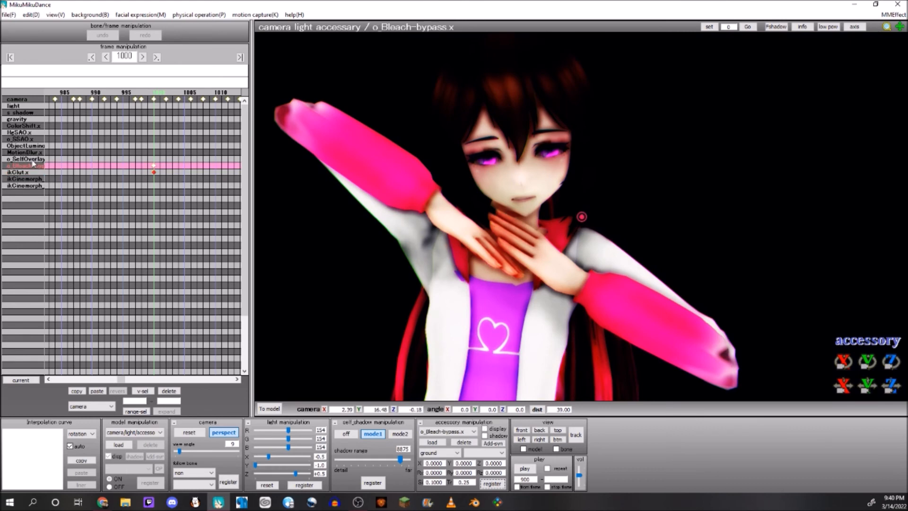
{"action": "left_click", "coordinate": [28, 159]}
{"action": "left_click", "coordinate": [484, 429]}
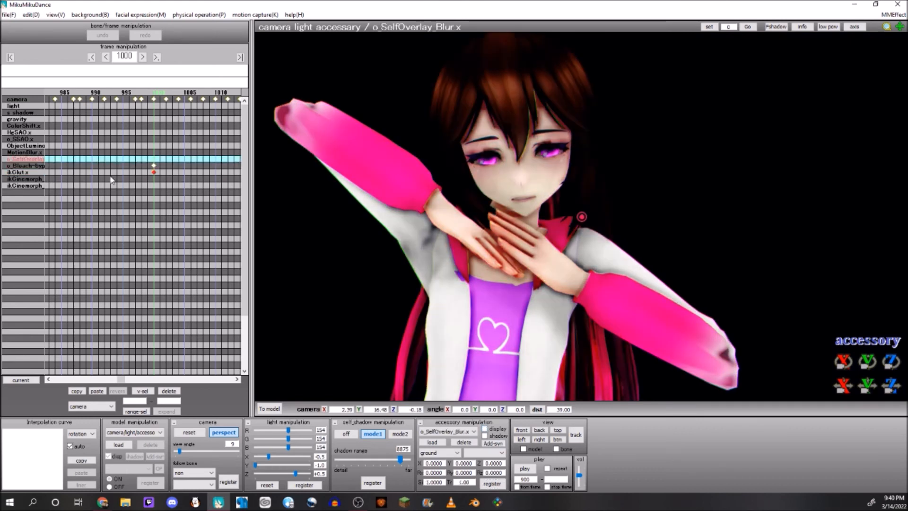
Step: Try an Si of 5 on o_Bleach-bypass.x, and register it again with an Si of 0.1
{"action": "left_click", "coordinate": [29, 146]}
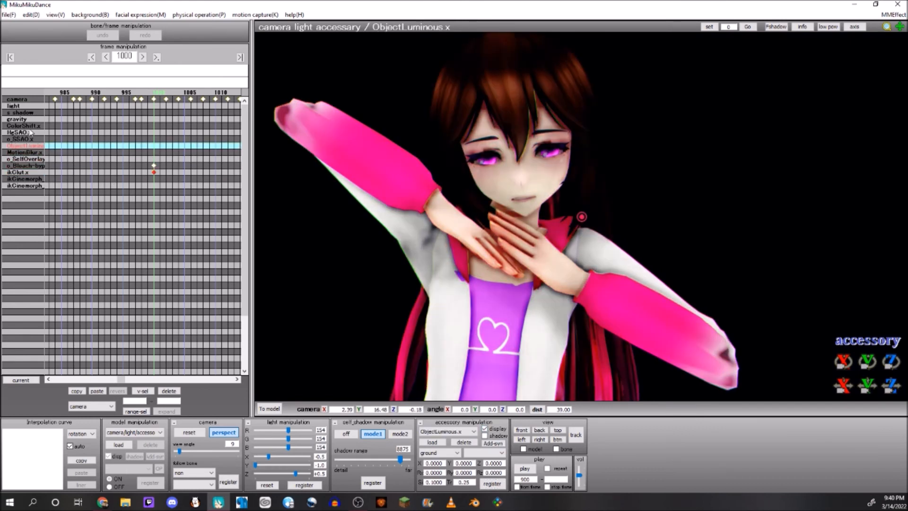
{"action": "left_click", "coordinate": [29, 166]}
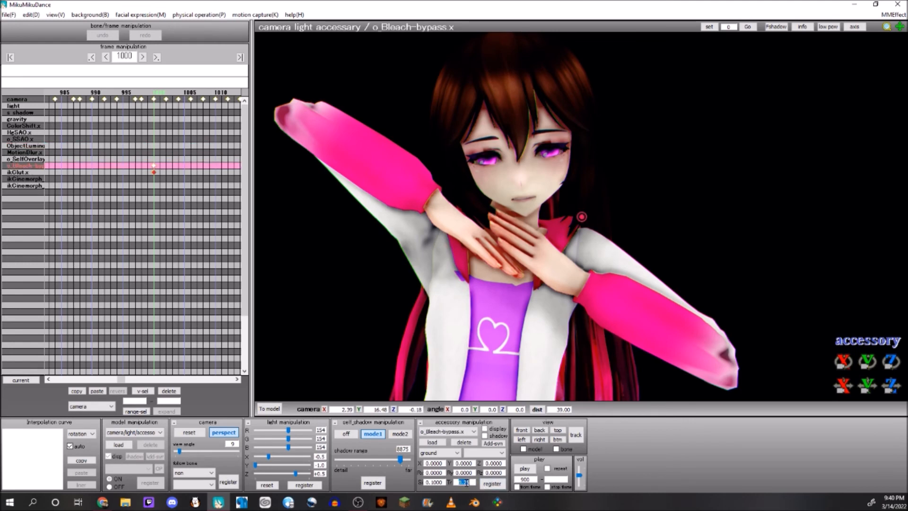
{"action": "double_click", "coordinate": [439, 482]}
{"action": "type", "text": "5"}
{"action": "left_click", "coordinate": [492, 484]}
{"action": "double_click", "coordinate": [435, 482]}
{"action": "type", "text": "0.1"}
{"action": "left_click", "coordinate": [493, 483]}
{"action": "scroll", "coordinate": [472, 243], "scroll_direction": "down", "scroll_amount": 2}
{"action": "right_click_drag", "start_coordinate": [472, 243], "coordinate": [450, 242]}
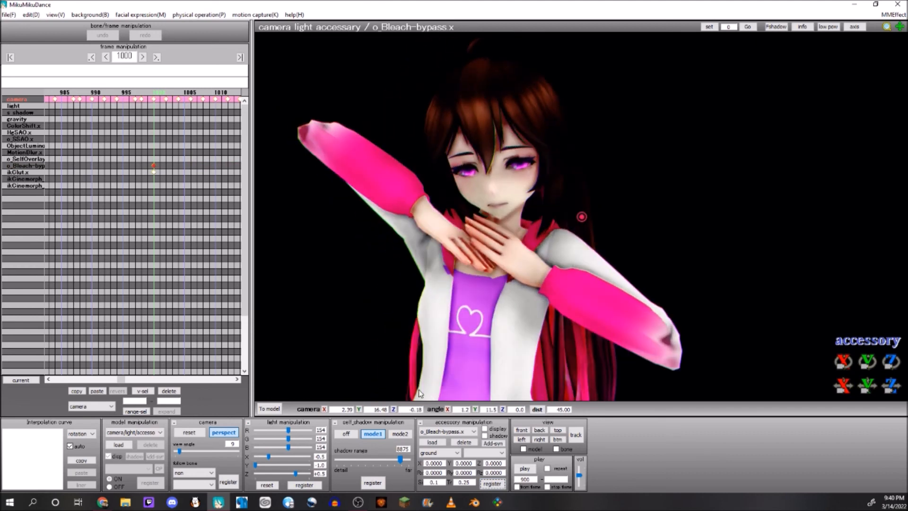
Step: Turn off the display of ColorShift.x and HgSAO.x
{"action": "left_click", "coordinate": [26, 159]}
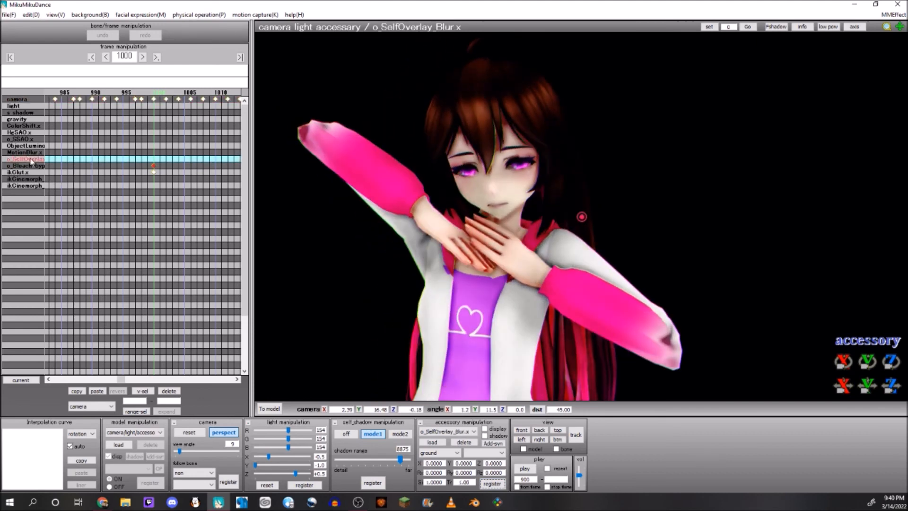
{"action": "left_click", "coordinate": [26, 152]}
{"action": "left_click", "coordinate": [26, 133]}
{"action": "left_click", "coordinate": [23, 126]}
{"action": "left_click", "coordinate": [485, 429]}
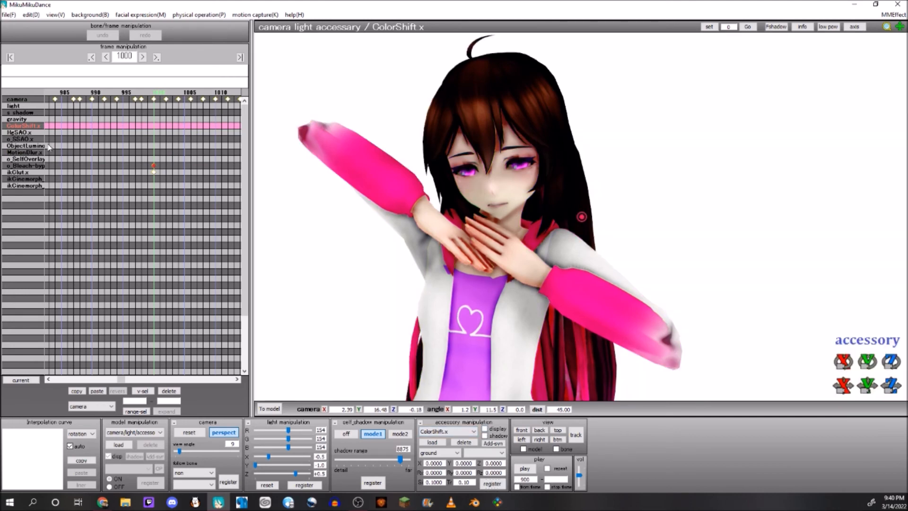
{"action": "left_click", "coordinate": [26, 133]}
{"action": "left_click", "coordinate": [485, 429]}
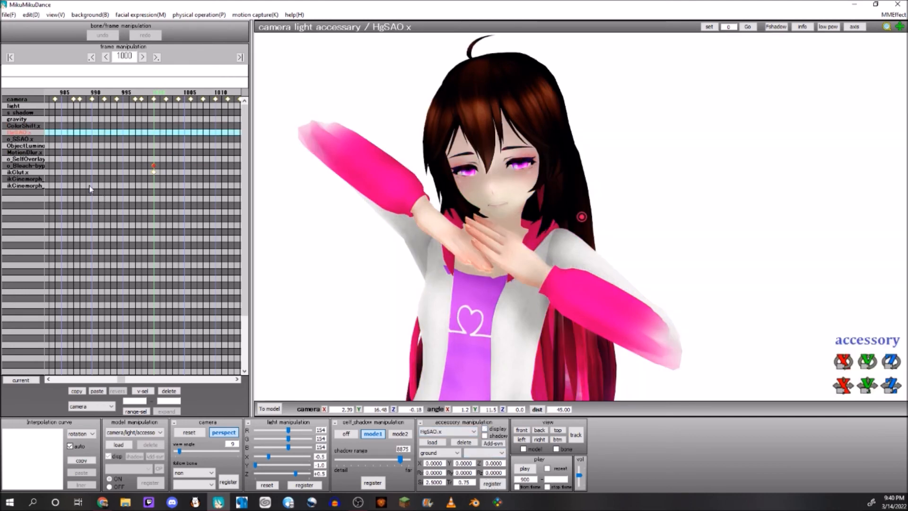
Step: Turn off the display of o_SSAO.x, ObjectLuminous.x and MotionBlur.x
{"action": "left_click", "coordinate": [26, 139]}
{"action": "left_click", "coordinate": [484, 428]}
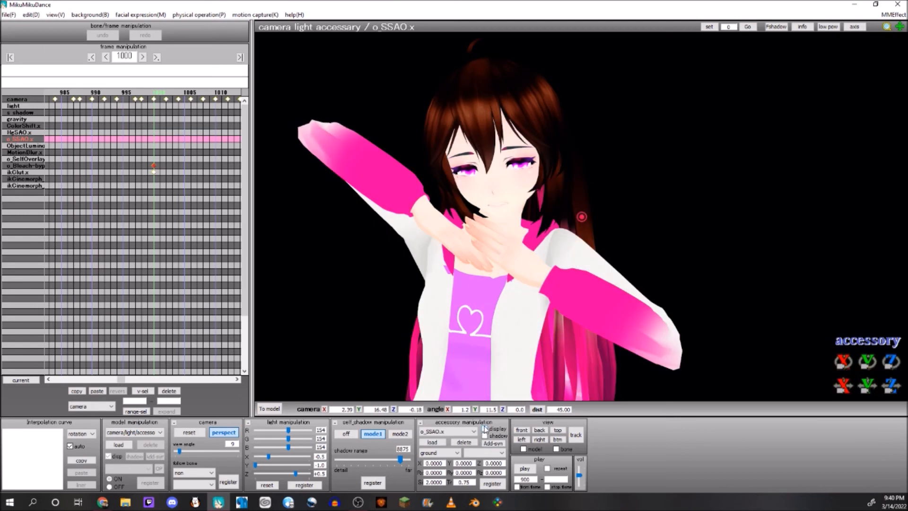
{"action": "left_click", "coordinate": [21, 147]}
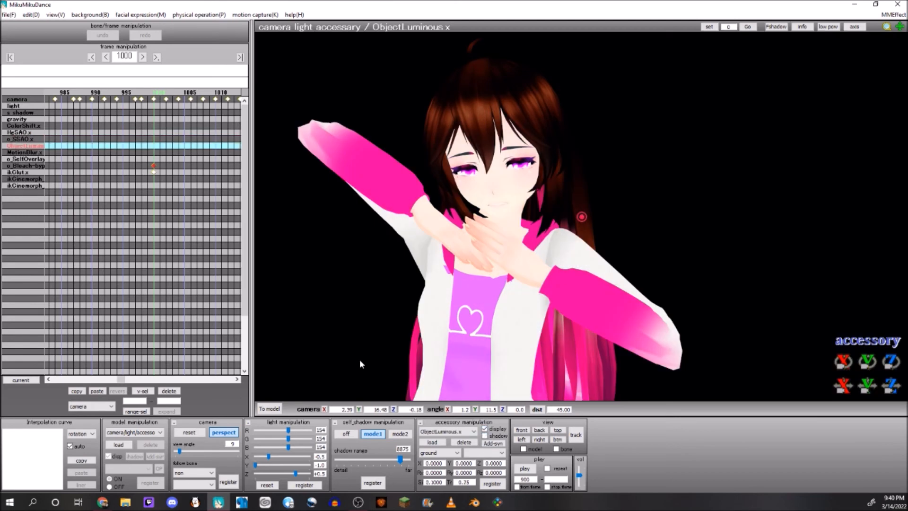
{"action": "left_click", "coordinate": [22, 153]}
{"action": "left_click", "coordinate": [484, 429]}
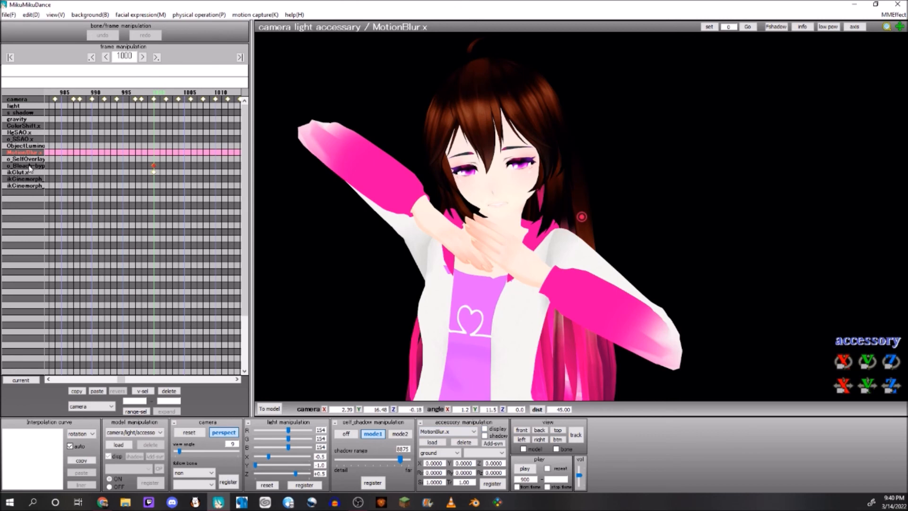
Step: Move o_Bleach-bypass.x to the end of the accessory drawing order, after ikCinemorph_red.x
{"action": "left_click", "coordinate": [29, 165]}
{"action": "left_click", "coordinate": [90, 15]}
{"action": "left_click", "coordinate": [99, 25]}
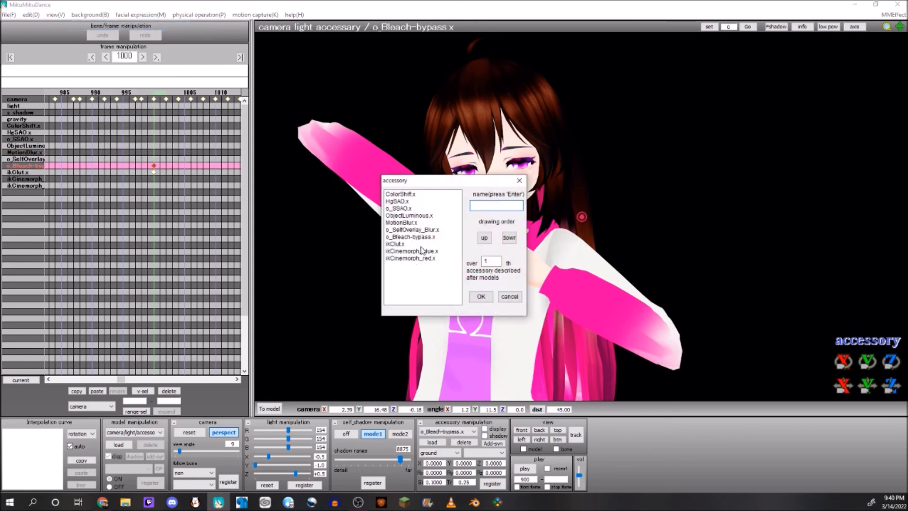
{"action": "left_click", "coordinate": [417, 231]}
{"action": "left_click", "coordinate": [416, 223]}
{"action": "left_click", "coordinate": [426, 237]}
{"action": "left_click", "coordinate": [509, 237]}
{"action": "left_click", "coordinate": [509, 237]}
{"action": "left_click", "coordinate": [509, 238]}
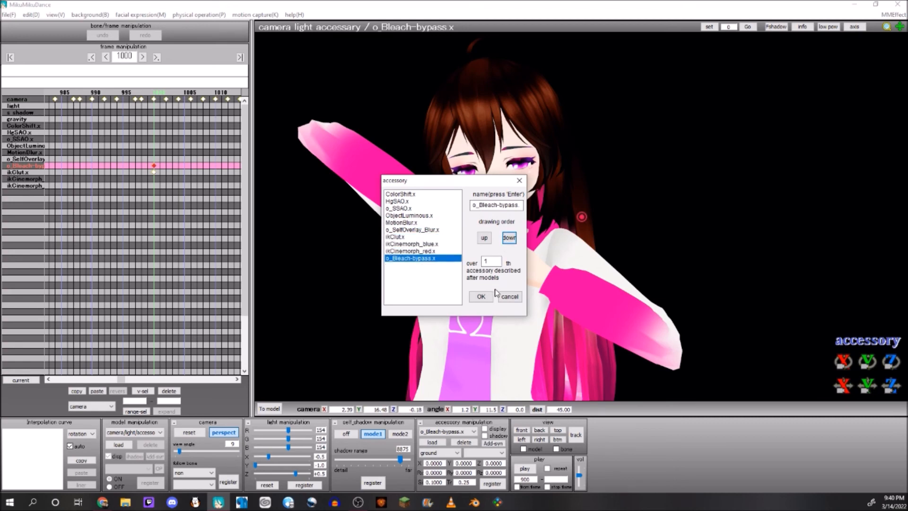
{"action": "left_click", "coordinate": [485, 296]}
Step: Register o_Bleach-bypass.x at frame 1000 with an Si of 0.1
{"action": "double_click", "coordinate": [427, 482]}
{"action": "left_click", "coordinate": [30, 180]}
{"action": "left_click", "coordinate": [30, 185]}
{"action": "double_click", "coordinate": [431, 481]}
{"action": "type", "text": "0."}
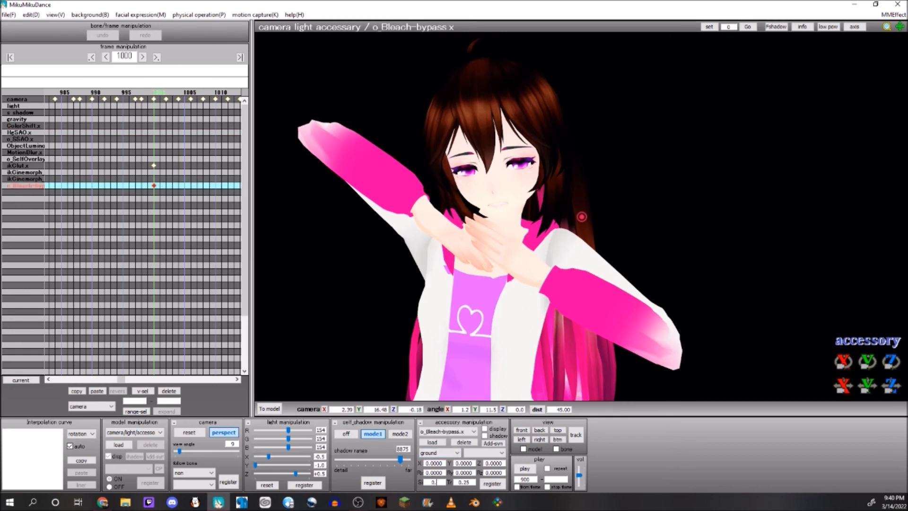
{"action": "left_click", "coordinate": [492, 483]}
Step: Cancel the deletion of o_Bleach-bypass.x and turn its display back on
{"action": "mouse_move", "coordinate": [476, 249]}
{"action": "right_mouse_down"}
{"action": "mouse_move", "coordinate": [526, 247]}
{"action": "mouse_move", "coordinate": [489, 244]}
{"action": "right_mouse_up"}
{"action": "left_click", "coordinate": [465, 442]}
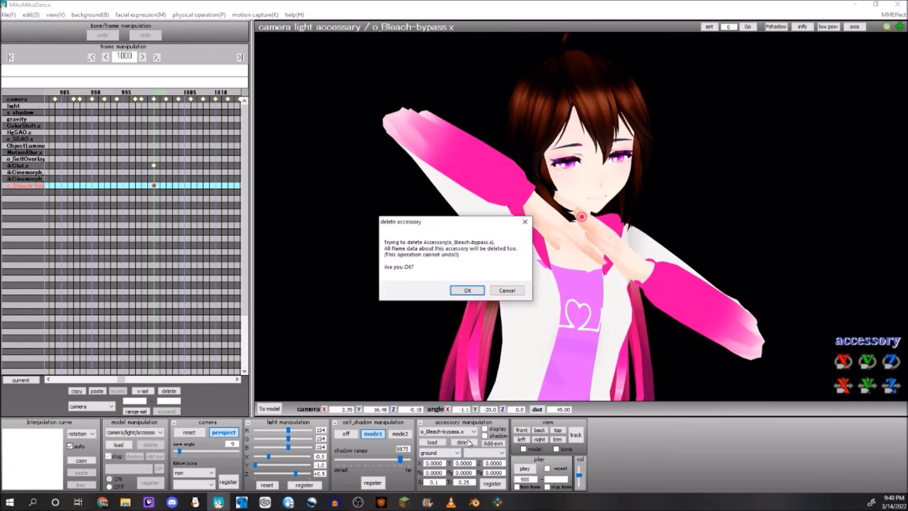
{"action": "left_click", "coordinate": [507, 290]}
{"action": "left_click", "coordinate": [485, 429]}
{"action": "right_click_drag", "start_coordinate": [540, 255], "coordinate": [515, 246]}
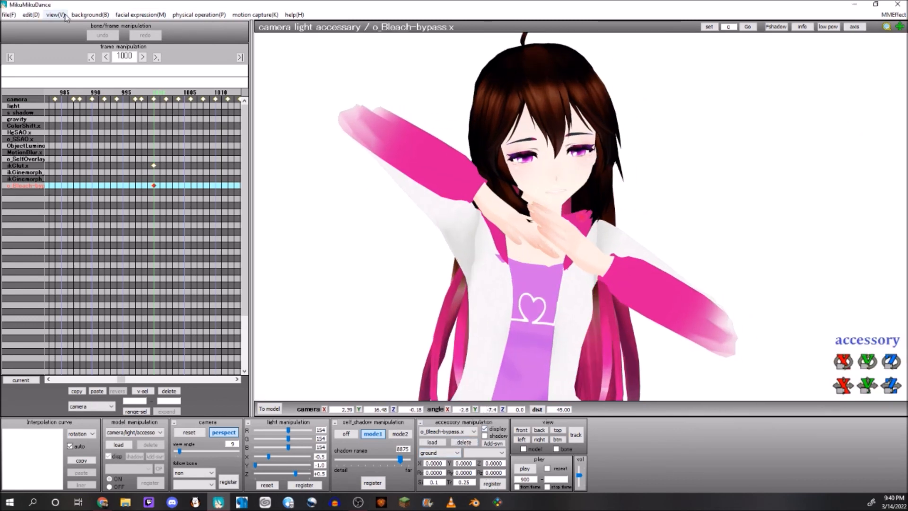
{"action": "double_click", "coordinate": [82, 7]}
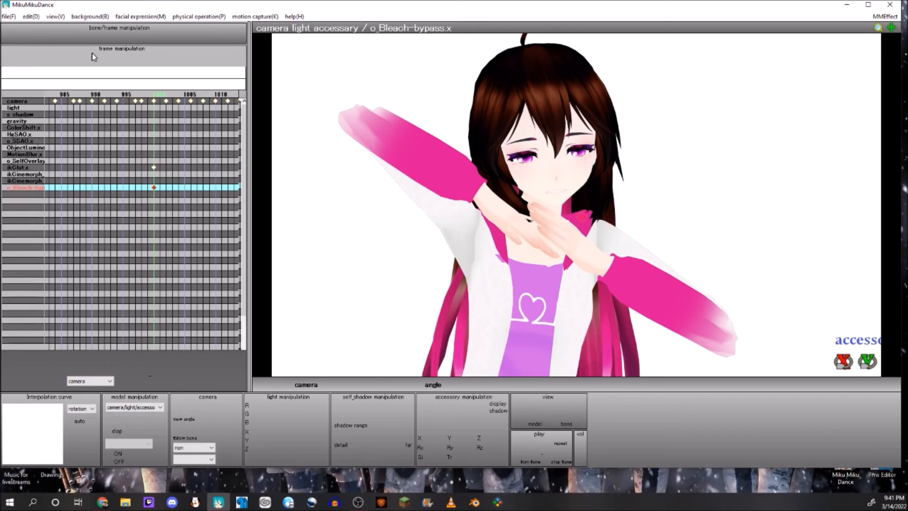
{"action": "left_click", "coordinate": [868, 5]}
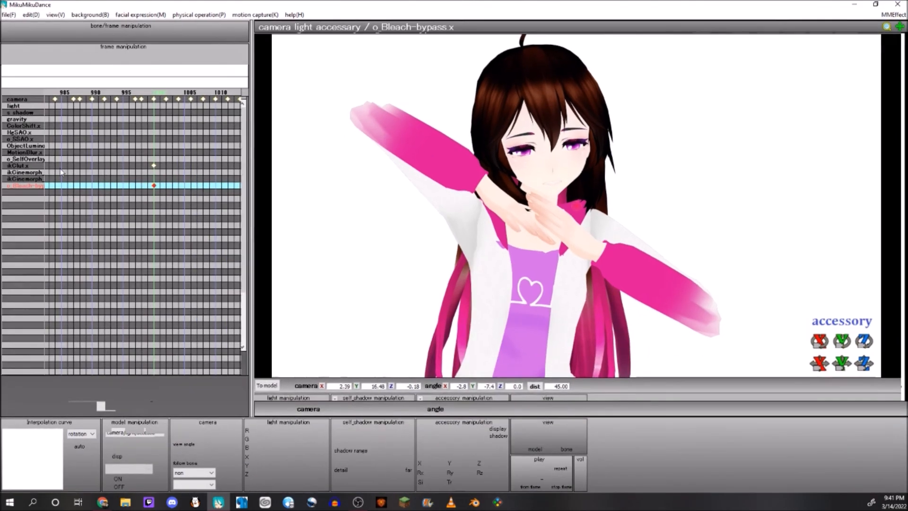
Step: Turn the display of ColorShift.x, HgSAO.x and o_SSAO.x back on
{"action": "left_click", "coordinate": [23, 152]}
{"action": "left_click", "coordinate": [24, 146]}
{"action": "left_click", "coordinate": [27, 139]}
{"action": "left_click", "coordinate": [28, 126]}
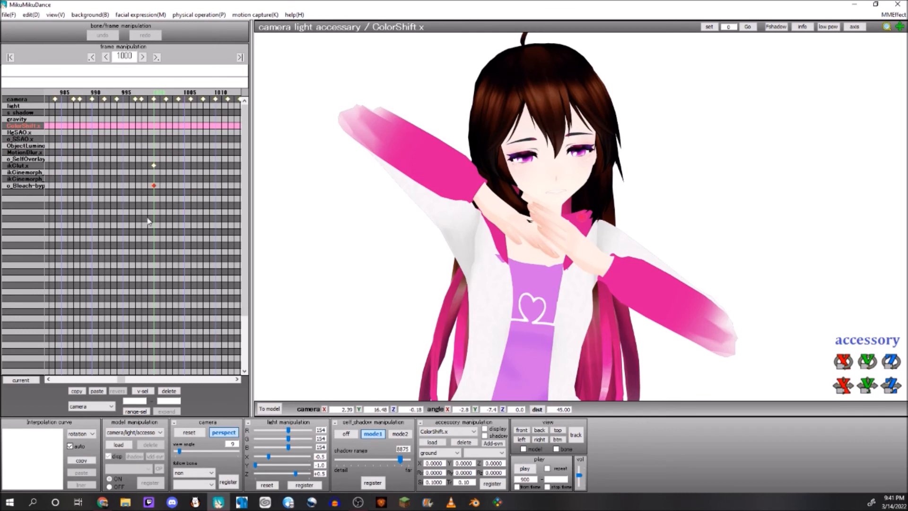
{"action": "left_click", "coordinate": [484, 429]}
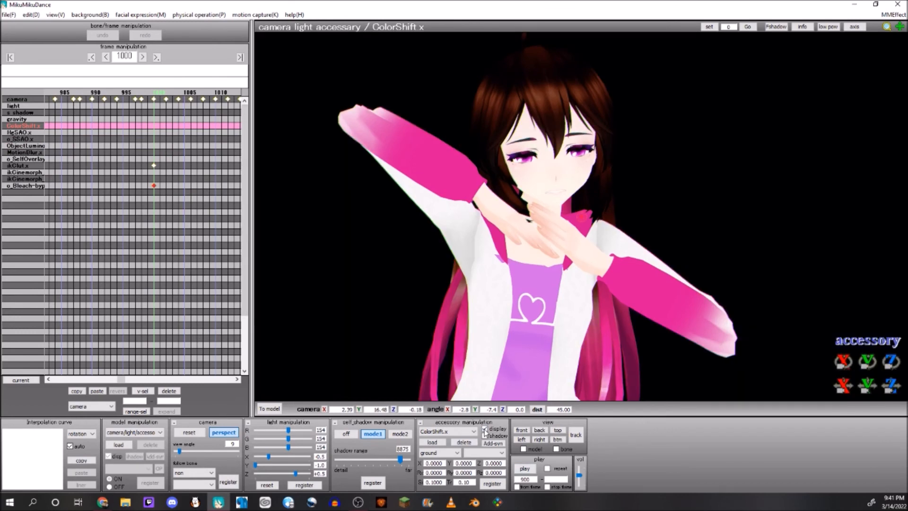
{"action": "left_click", "coordinate": [24, 133]}
{"action": "left_click", "coordinate": [485, 428]}
{"action": "key", "text": "Down"}
{"action": "left_click", "coordinate": [485, 429]}
Step: Turn the display of ObjectLuminous.x, MotionBlur.x, o_SelfOverlay_Blur.x and both ikCinemorph effects back on
{"action": "key", "text": "Down"}
{"action": "left_click", "coordinate": [485, 428]}
{"action": "key", "text": "Down"}
{"action": "left_click", "coordinate": [485, 428]}
{"action": "key", "text": "Down"}
{"action": "left_click", "coordinate": [485, 429]}
{"action": "key", "text": "Down"}
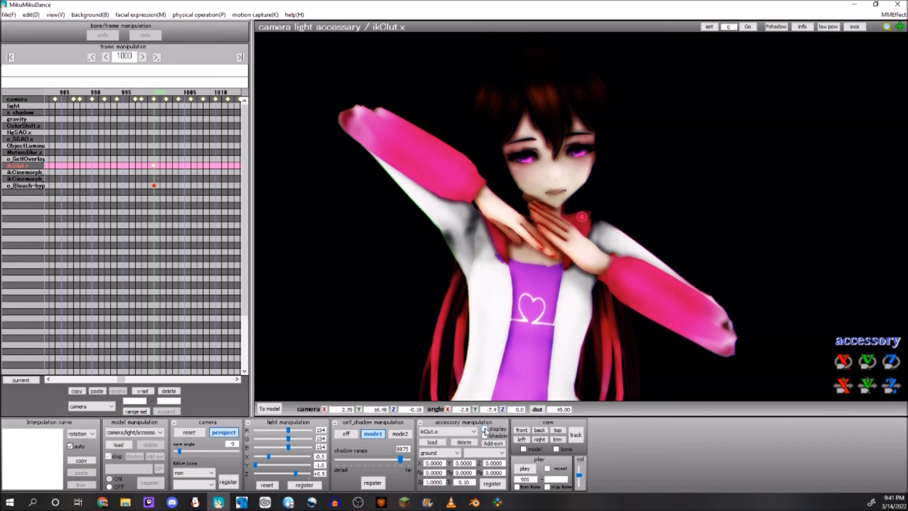
{"action": "key", "text": "Down"}
{"action": "left_click", "coordinate": [485, 429]}
{"action": "key", "text": "Down"}
{"action": "left_click", "coordinate": [485, 429]}
Step: Register o_Bleach-bypass.x again at frame 1000 with an Si of 0.1
{"action": "key", "text": "Down"}
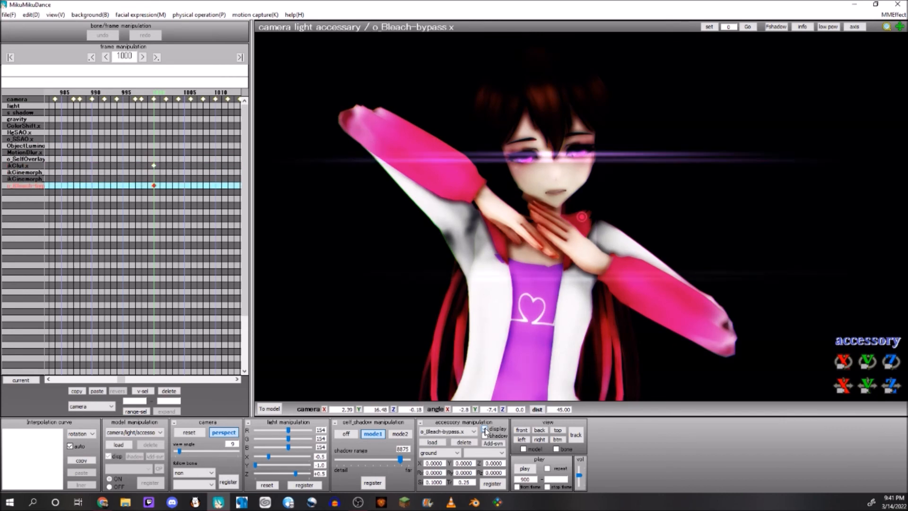
{"action": "double_click", "coordinate": [441, 482]}
{"action": "type", "text": "0."}
{"action": "left_click", "coordinate": [485, 484]}
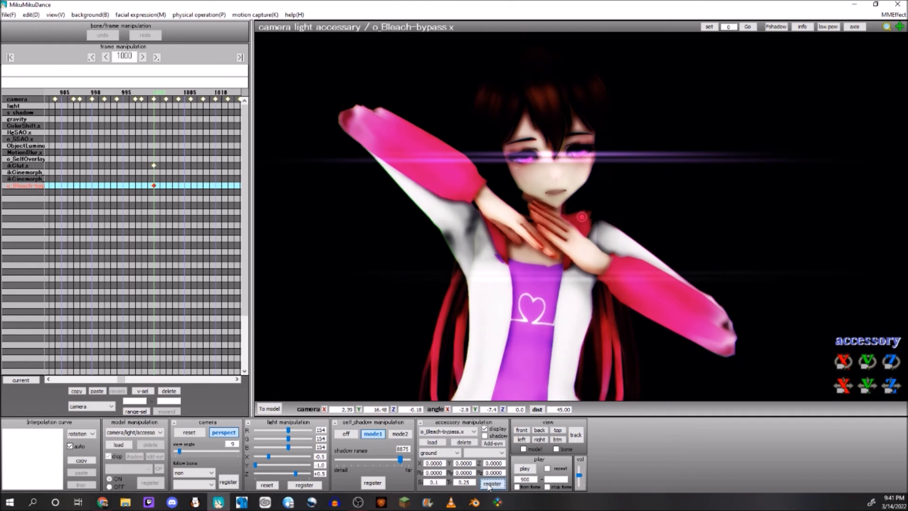
Step: Register both ikCinemorph effects and o_SelfOverlay_Blur.x at frame 1000
{"action": "left_click", "coordinate": [31, 184]}
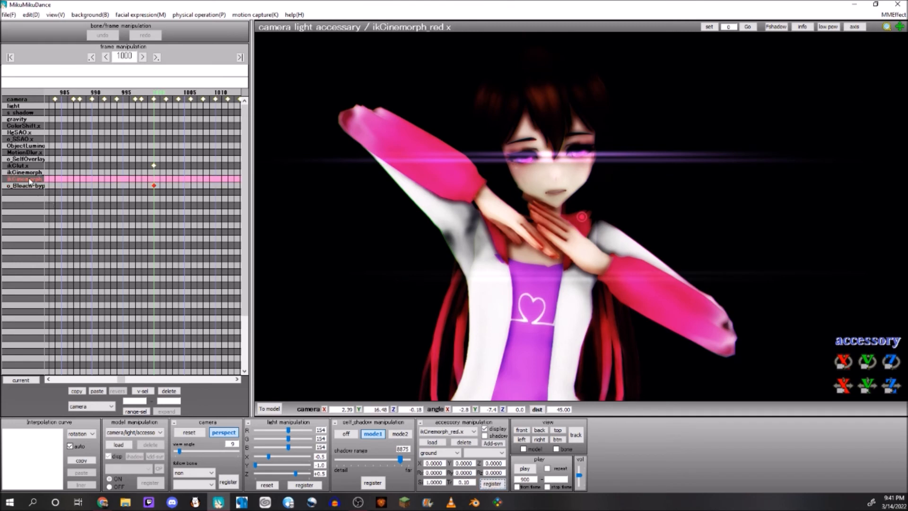
{"action": "key", "text": "Up"}
{"action": "key", "text": "Up"}
{"action": "key", "text": "Up"}
{"action": "key", "text": "Up"}
{"action": "left_click", "coordinate": [490, 484]}
Step: Try an Si of 0.1 on o_SelfOverlay_Blur.x, and register it again with an Si of 0.5
{"action": "double_click", "coordinate": [433, 482]}
{"action": "type", "text": "0."}
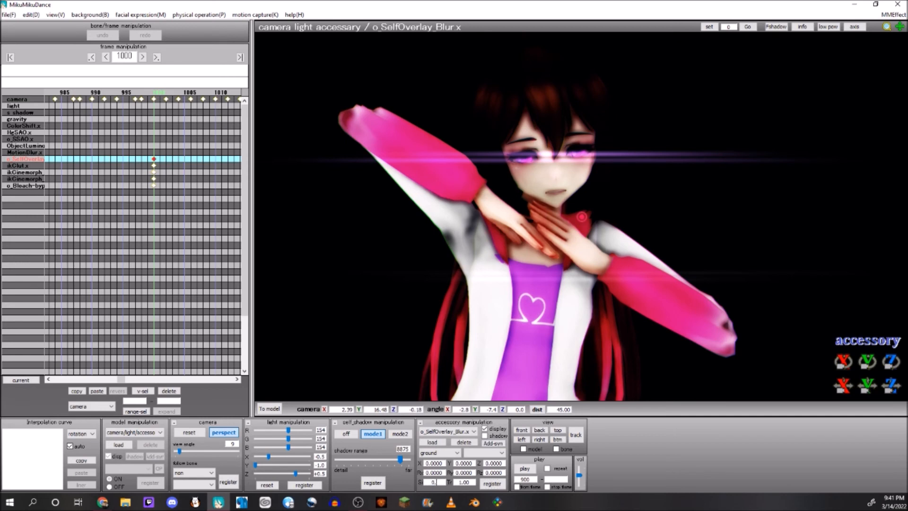
{"action": "type", "text": "1"}
{"action": "left_click", "coordinate": [491, 485]}
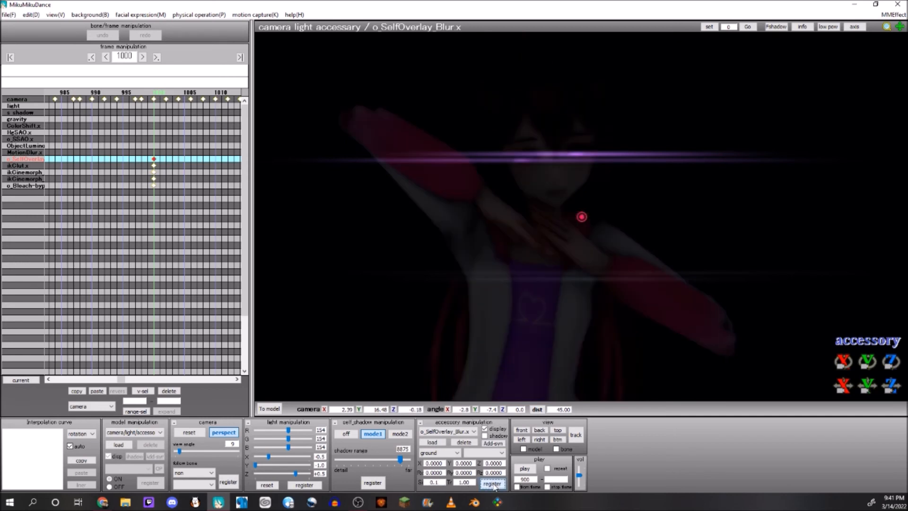
{"action": "double_click", "coordinate": [434, 482]}
{"action": "left_click", "coordinate": [486, 480]}
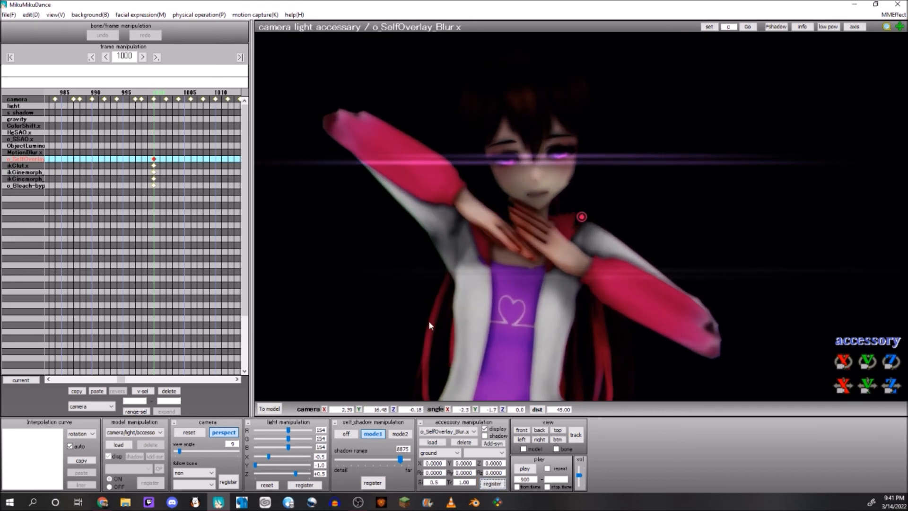
Step: Toggle the display of o_SelfOverlay_Blur.x to compare the image with and without it, leaving it off
{"action": "left_click", "coordinate": [484, 429]}
{"action": "left_click", "coordinate": [484, 428]}
{"action": "left_click", "coordinate": [484, 429]}
{"action": "right_click_drag", "start_coordinate": [516, 323], "coordinate": [509, 322]}
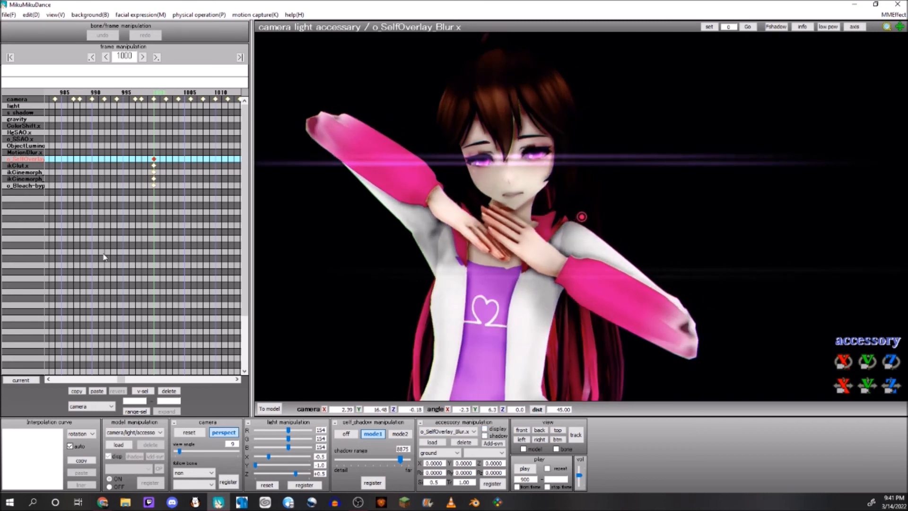
Step: Move ObjectLuminous.x to the end of the accessory drawing order, below o_Bleach-bypass.x
{"action": "left_click", "coordinate": [24, 186]}
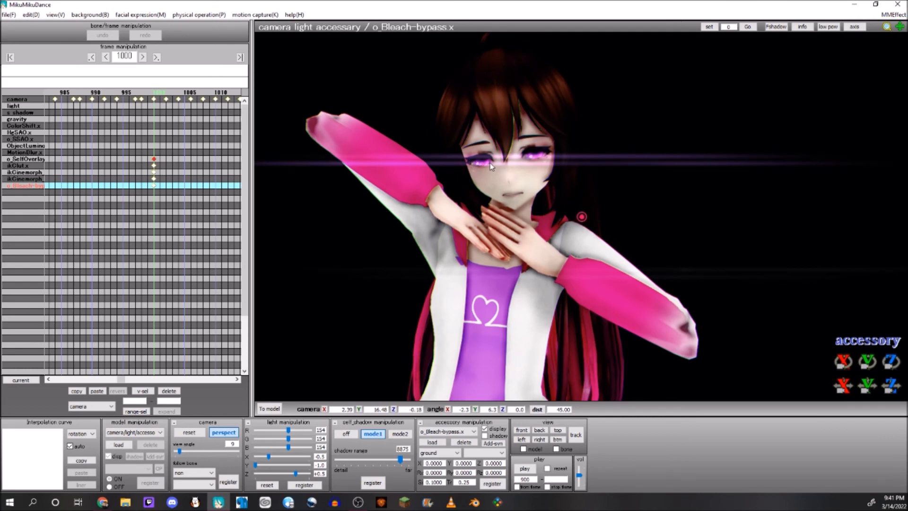
{"action": "left_click", "coordinate": [90, 15]}
{"action": "left_click", "coordinate": [87, 25]}
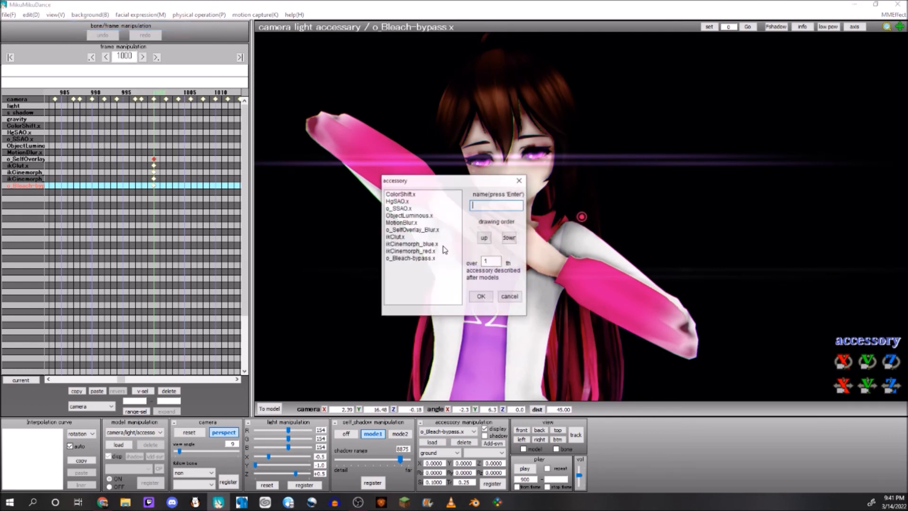
{"action": "left_click", "coordinate": [397, 259]}
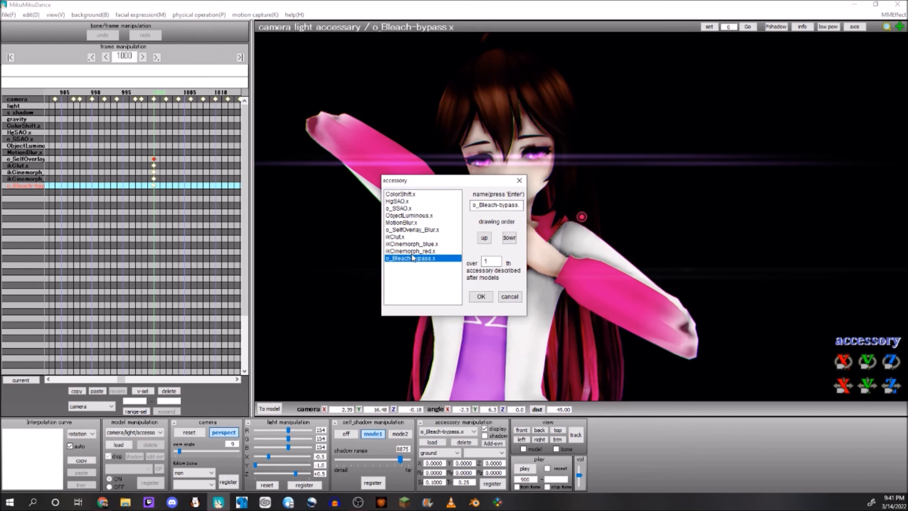
{"action": "left_click", "coordinate": [406, 216]}
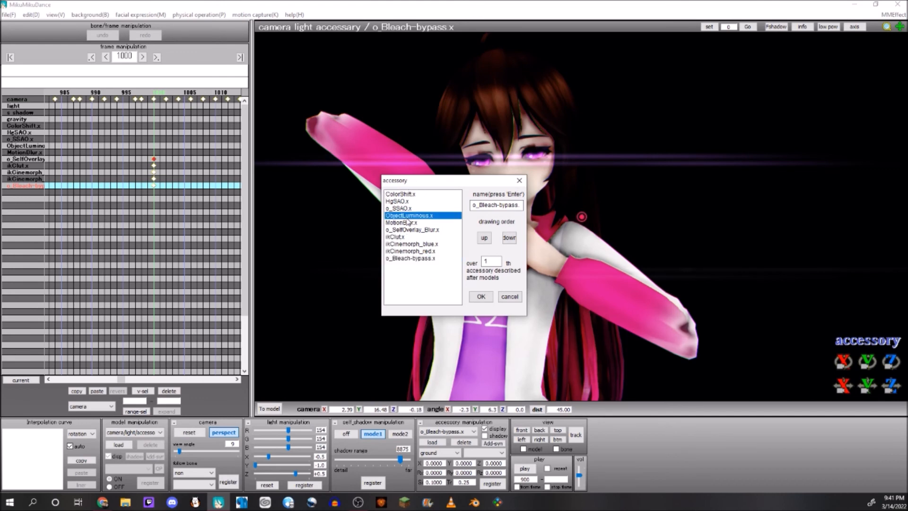
{"action": "left_click", "coordinate": [508, 238]}
{"action": "left_click", "coordinate": [509, 238]}
{"action": "left_click", "coordinate": [509, 237]}
{"action": "left_click", "coordinate": [509, 238]}
{"action": "left_click", "coordinate": [509, 237]}
{"action": "left_click", "coordinate": [508, 238]}
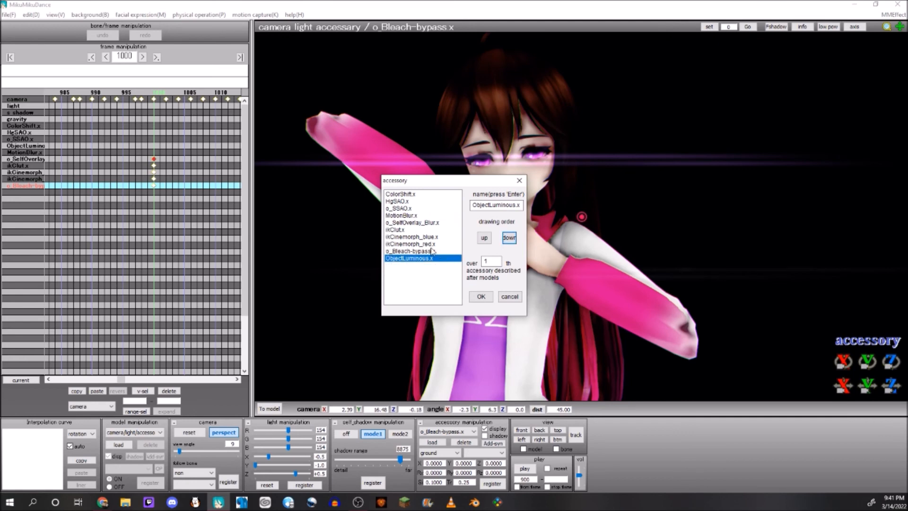
Step: Move ikCinemorph_red.x and ikCinemorph_blue.x below ObjectLuminous.x in the drawing order and apply the new order
{"action": "left_click", "coordinate": [432, 244]}
{"action": "left_click", "coordinate": [513, 239]}
{"action": "left_click", "coordinate": [513, 238]}
{"action": "left_click", "coordinate": [433, 237]}
{"action": "left_click", "coordinate": [511, 239]}
{"action": "left_click", "coordinate": [511, 238]}
{"action": "left_click", "coordinate": [511, 239]}
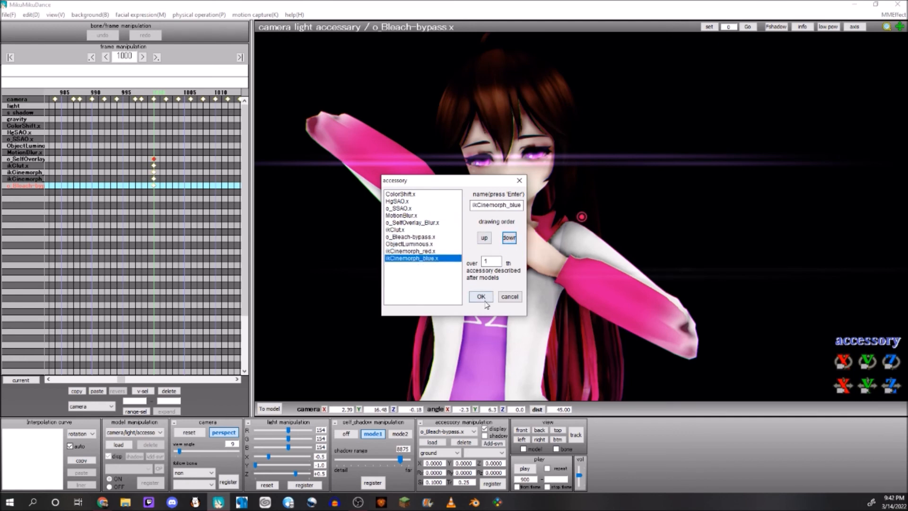
{"action": "left_click", "coordinate": [484, 299]}
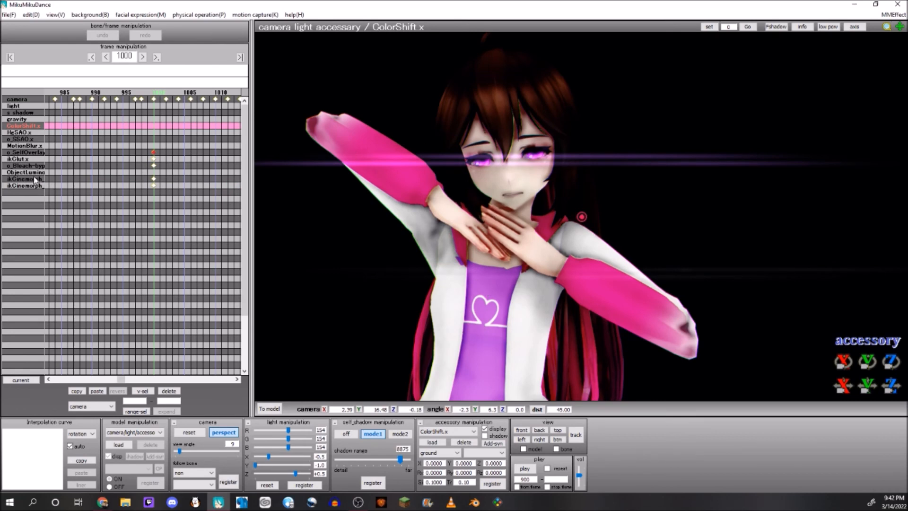
Step: Delete the o_Bleach-bypass.x accessory
{"action": "left_click", "coordinate": [25, 165]}
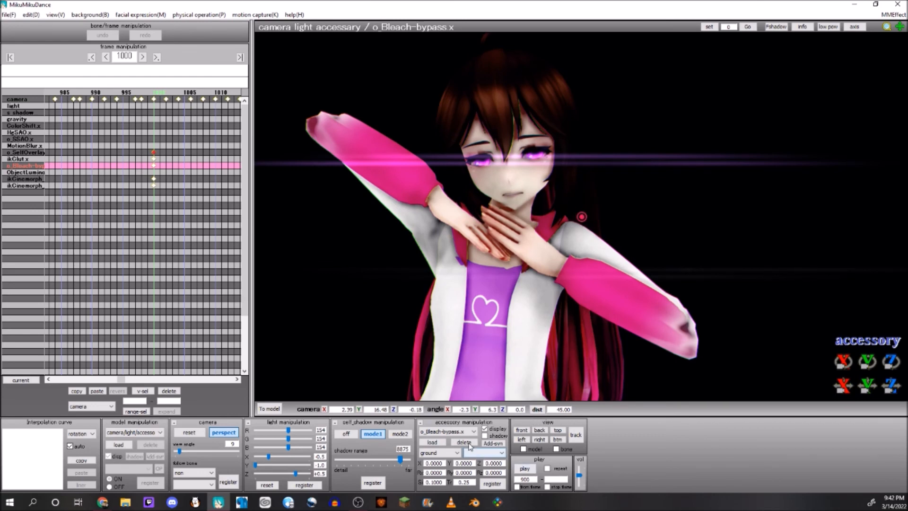
{"action": "left_click", "coordinate": [464, 442]}
{"action": "left_click", "coordinate": [466, 291]}
Step: Load o_Bleach-bypass.x again from the o_Bleach-bypass folder in Default Effects
{"action": "left_click", "coordinate": [432, 442]}
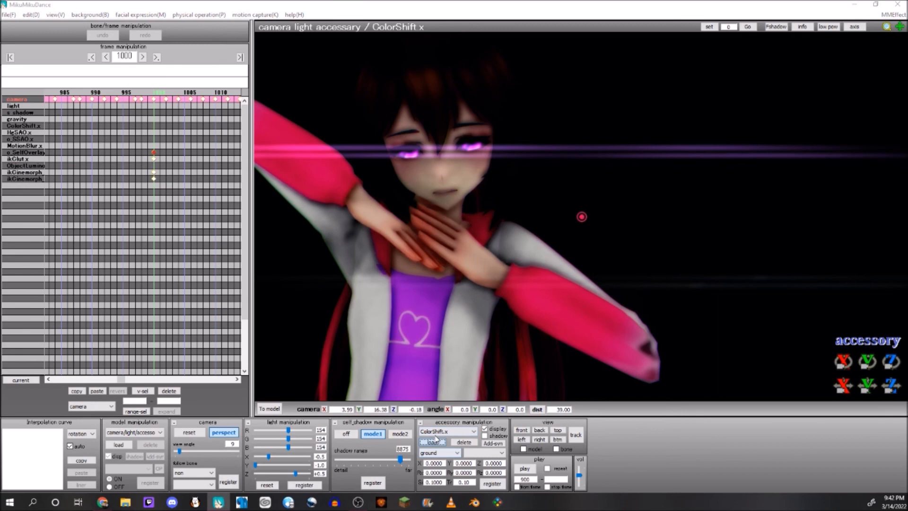
{"action": "left_click", "coordinate": [244, 43]}
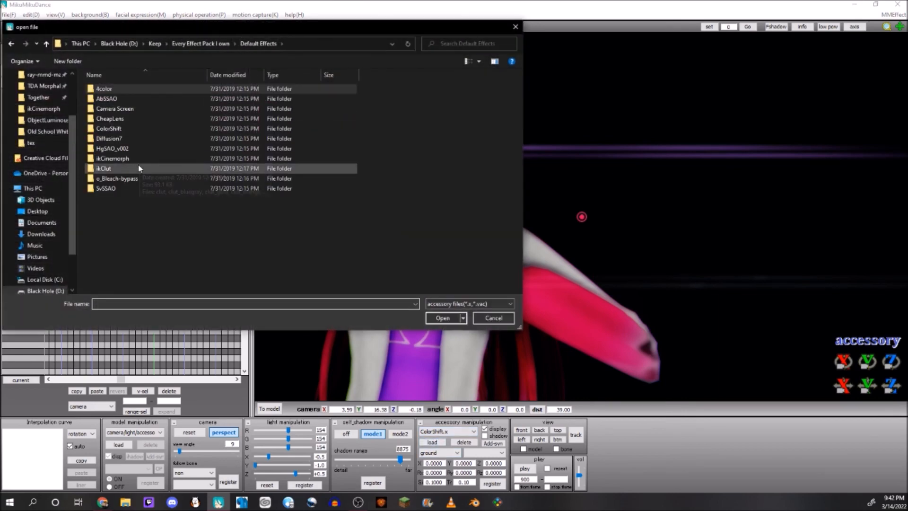
{"action": "double_click", "coordinate": [126, 179]}
{"action": "left_click", "coordinate": [166, 91]}
{"action": "double_click", "coordinate": [166, 90]}
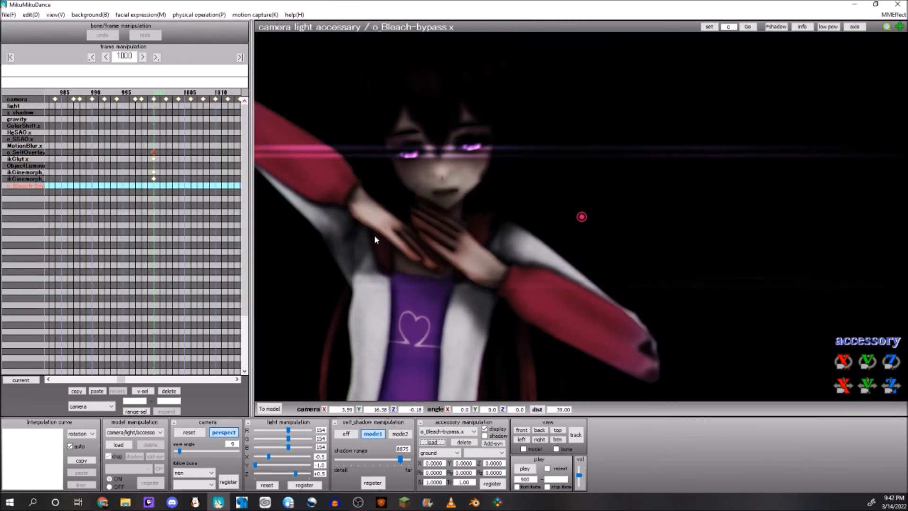
Step: Register the reloaded o_Bleach-bypass.x at frame 1000 with an Si of 0.1
{"action": "double_click", "coordinate": [430, 482]}
{"action": "type", "text": "0.1"}
{"action": "left_click", "coordinate": [492, 484]}
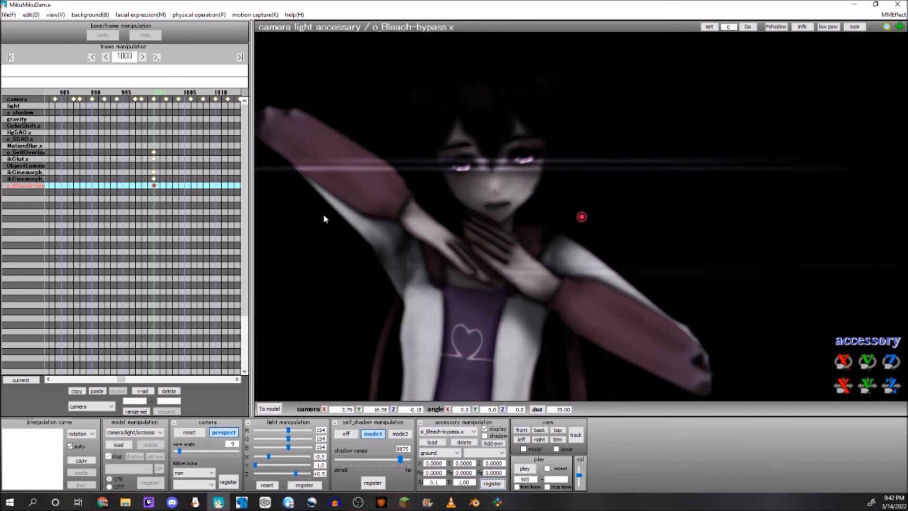
Step: Move o_Bleach-bypass.x up the accessory drawing order to sit between ikClut.x and ObjectLuminous.x
{"action": "left_click", "coordinate": [89, 14]}
{"action": "left_click", "coordinate": [136, 27]}
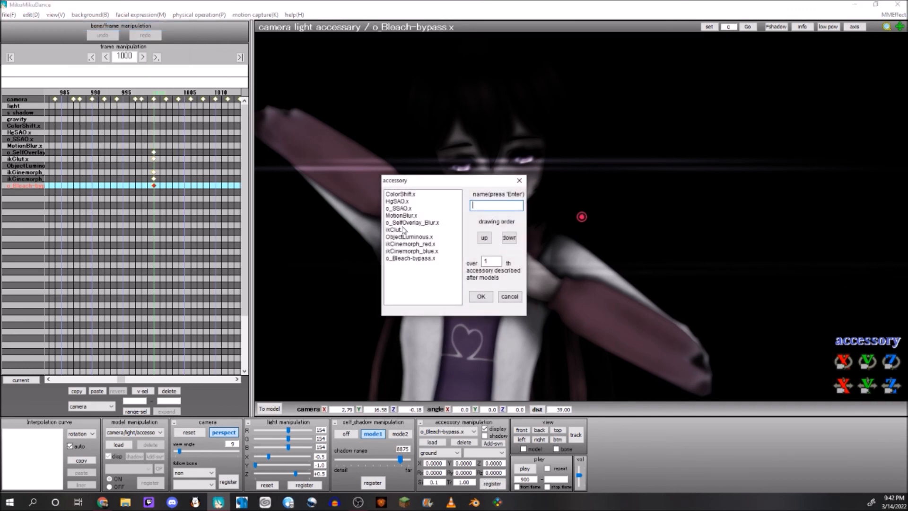
{"action": "left_click", "coordinate": [412, 258]}
{"action": "left_click", "coordinate": [484, 237]}
{"action": "left_click", "coordinate": [485, 238]}
{"action": "left_click", "coordinate": [484, 237]}
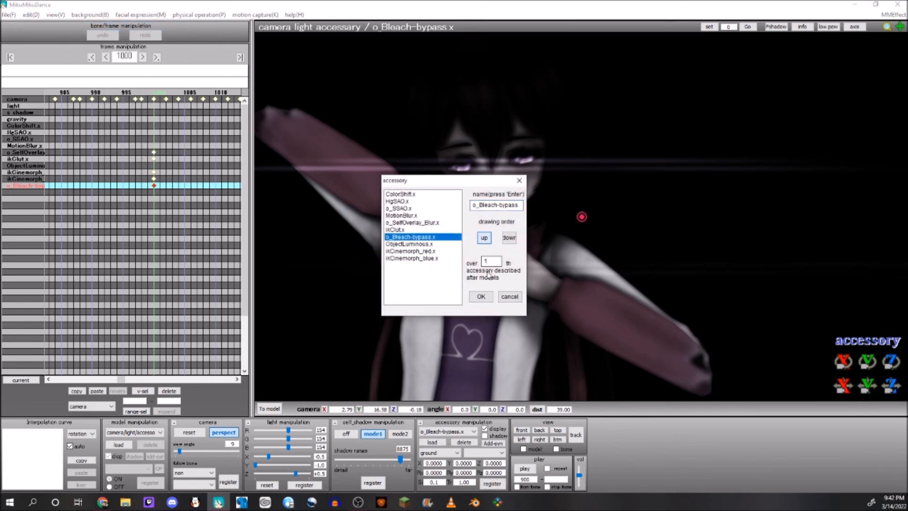
{"action": "left_click", "coordinate": [479, 300]}
{"action": "middle_click_drag", "start_coordinate": [473, 225], "coordinate": [515, 241]}
{"action": "scroll", "coordinate": [520, 288], "scroll_direction": "down", "scroll_amount": 4}
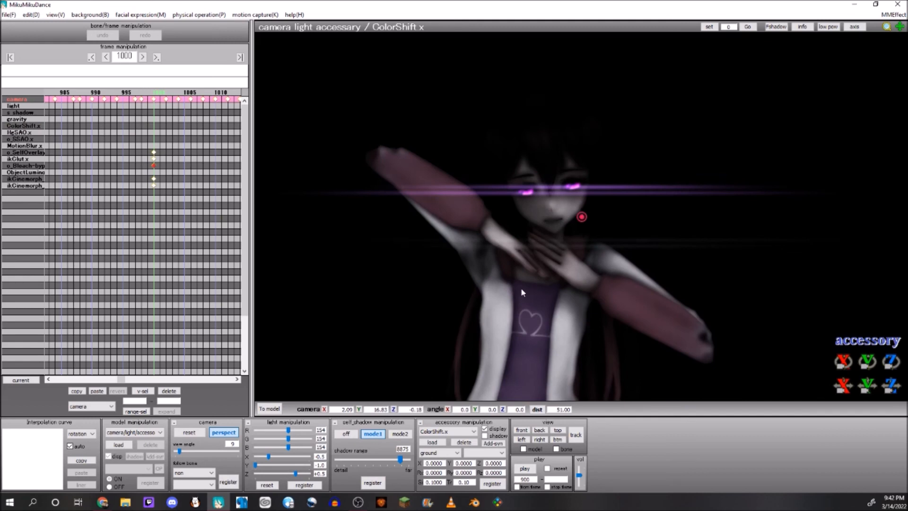
Step: Examine the combined effects on the character's face and glowing eyes in close-up and at upper-body distance
{"action": "scroll", "coordinate": [520, 288], "scroll_direction": "up", "scroll_amount": 12}
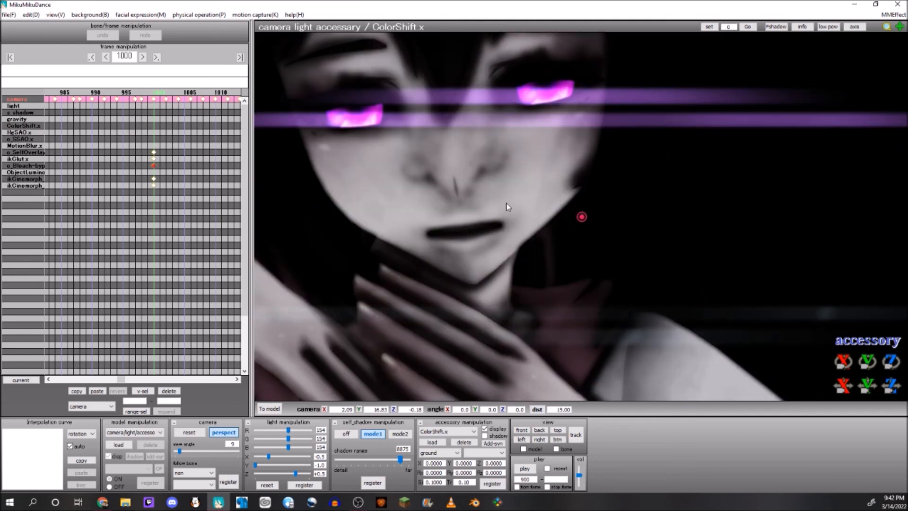
{"action": "middle_click_drag", "start_coordinate": [535, 127], "coordinate": [538, 139]}
{"action": "scroll", "coordinate": [535, 290], "scroll_direction": "down", "scroll_amount": 9}
{"action": "scroll", "coordinate": [534, 279], "scroll_direction": "up", "scroll_amount": 9}
{"action": "middle_click_drag", "start_coordinate": [519, 255], "coordinate": [519, 262]}
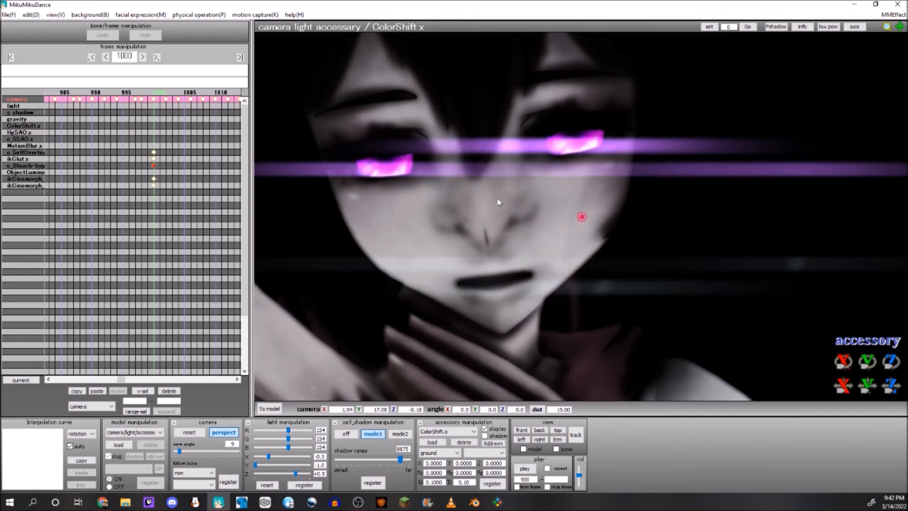
{"action": "scroll", "coordinate": [499, 202], "scroll_direction": "up", "scroll_amount": 6}
{"action": "middle_click_drag", "start_coordinate": [499, 202], "coordinate": [502, 199]}
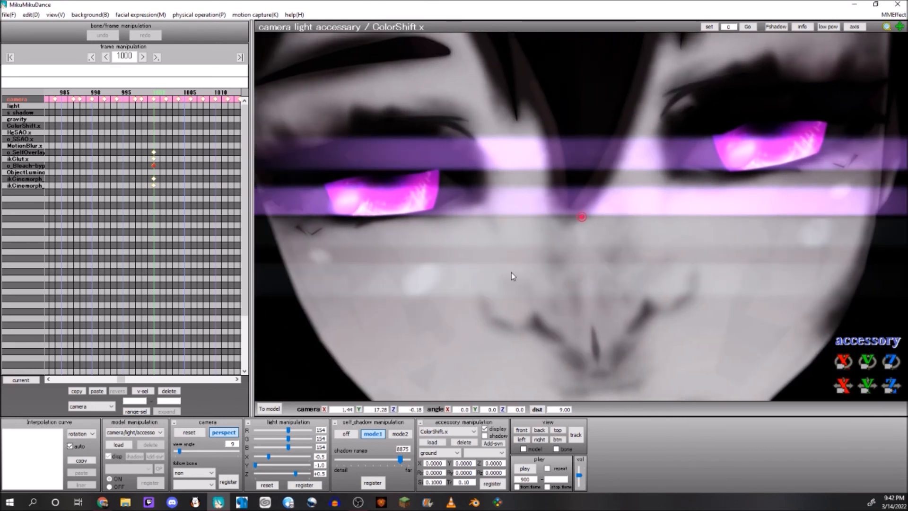
{"action": "scroll", "coordinate": [591, 323], "scroll_direction": "down", "scroll_amount": 11}
{"action": "middle_click_drag", "start_coordinate": [586, 318], "coordinate": [575, 304]}
{"action": "scroll", "coordinate": [577, 310], "scroll_direction": "down", "scroll_amount": 1}
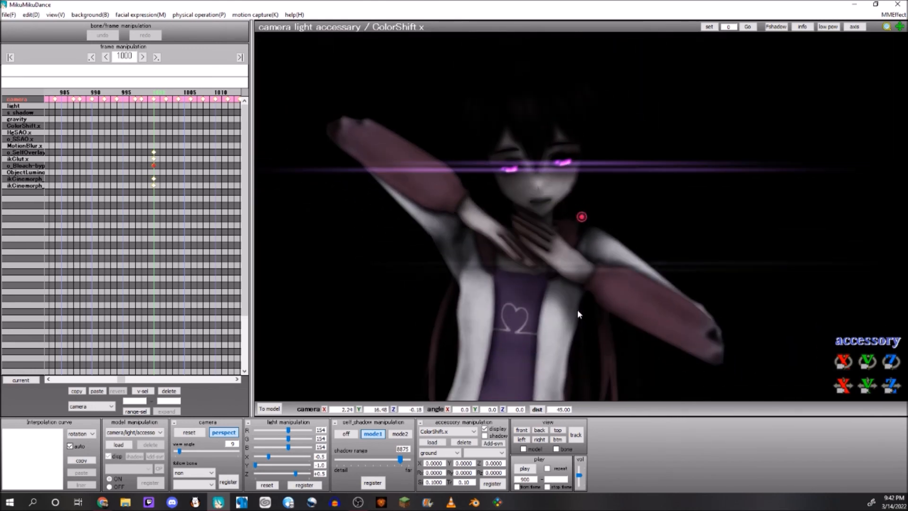
Step: Inspect the character's lighting, blur and eye streaks from several camera angles and distances to judge the reordered effect stack
{"action": "mouse_move", "coordinate": [581, 304]}
{"action": "right_mouse_down"}
{"action": "mouse_move", "coordinate": [657, 305]}
{"action": "mouse_move", "coordinate": [579, 307]}
{"action": "right_mouse_up"}
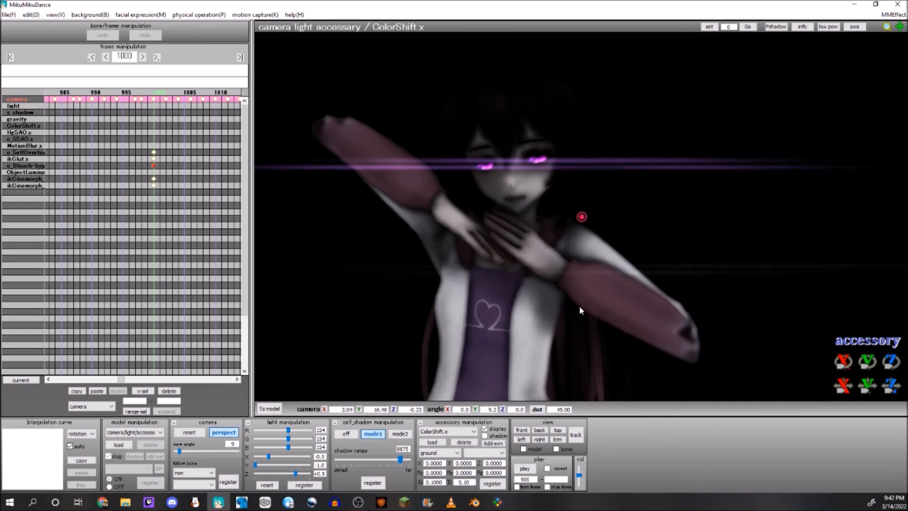
{"action": "scroll", "coordinate": [581, 307], "scroll_direction": "up", "scroll_amount": 4}
{"action": "middle_click_drag", "start_coordinate": [582, 307], "coordinate": [591, 307]}
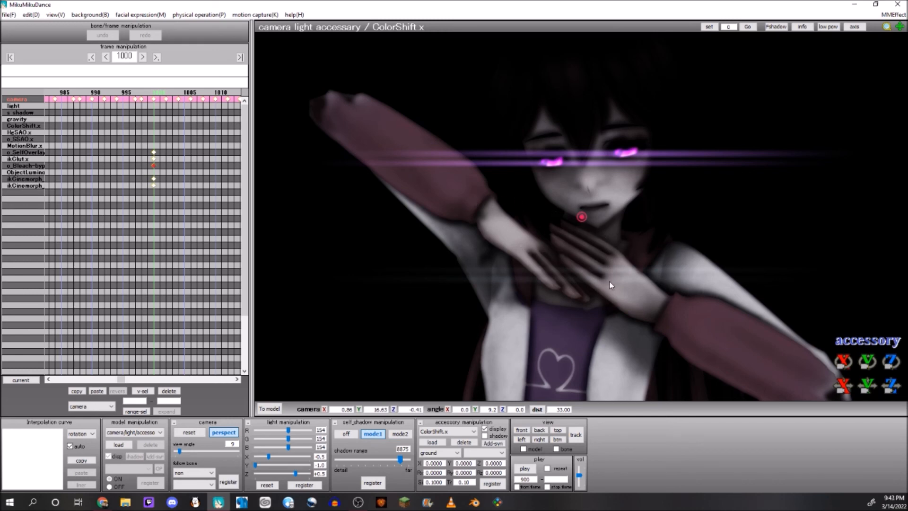
{"action": "right_click_drag", "start_coordinate": [597, 279], "coordinate": [593, 260]}
{"action": "scroll", "coordinate": [577, 255], "scroll_direction": "up", "scroll_amount": 9}
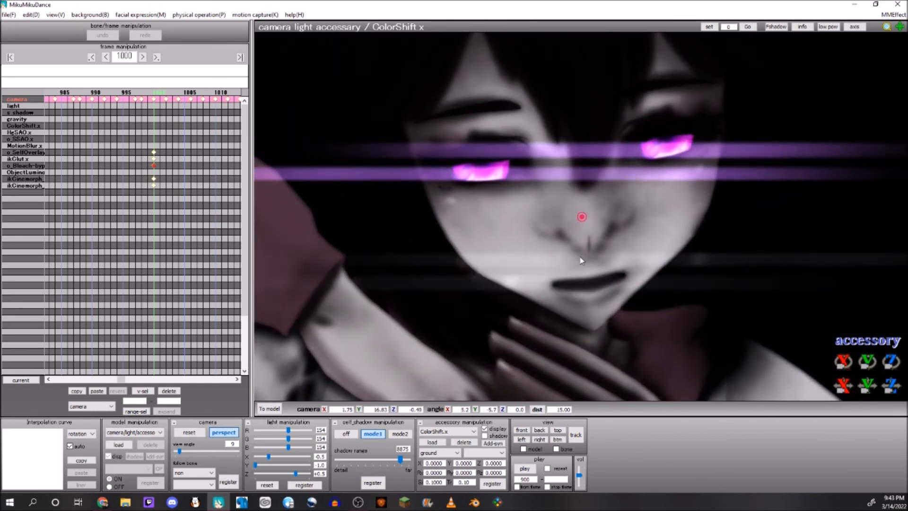
{"action": "scroll", "coordinate": [581, 257], "scroll_direction": "down", "scroll_amount": 12}
{"action": "middle_click_drag", "start_coordinate": [581, 256], "coordinate": [579, 234]}
{"action": "right_click_drag", "start_coordinate": [572, 240], "coordinate": [520, 250]}
{"action": "middle_click_drag", "start_coordinate": [600, 243], "coordinate": [571, 247]}
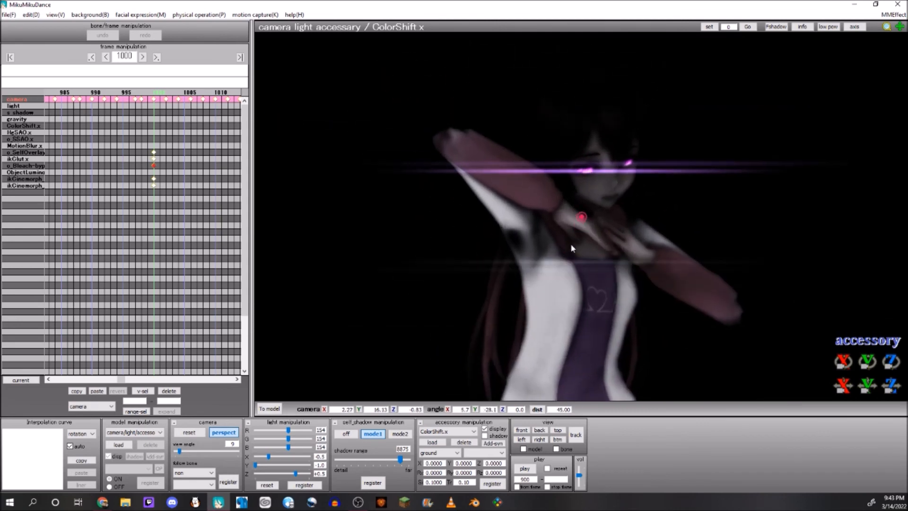
{"action": "right_click_drag", "start_coordinate": [572, 247], "coordinate": [549, 244]}
{"action": "scroll", "coordinate": [549, 245], "scroll_direction": "up", "scroll_amount": 14}
{"action": "mouse_move", "coordinate": [545, 245]}
{"action": "middle_mouse_down"}
{"action": "mouse_move", "coordinate": [555, 261]}
{"action": "mouse_move", "coordinate": [554, 252]}
{"action": "middle_mouse_up"}
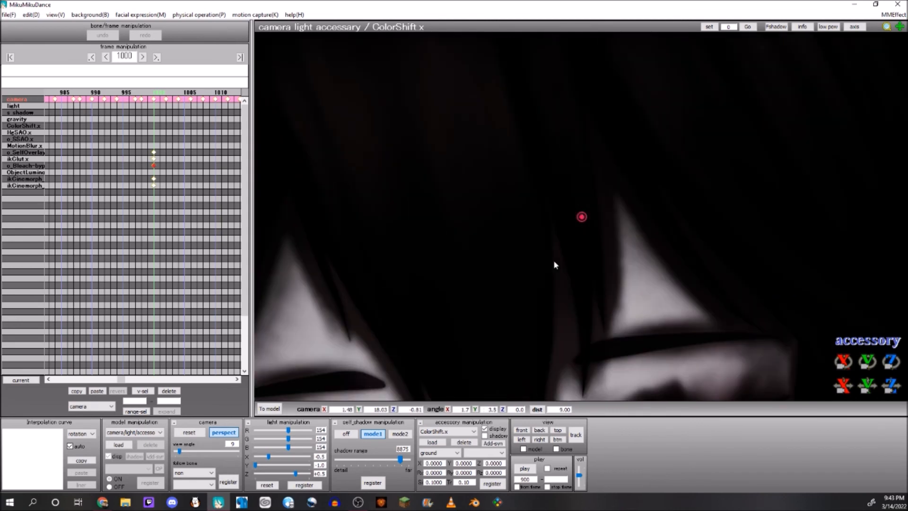
{"action": "scroll", "coordinate": [554, 251], "scroll_direction": "down", "scroll_amount": 6}
{"action": "scroll", "coordinate": [554, 252], "scroll_direction": "up", "scroll_amount": 4}
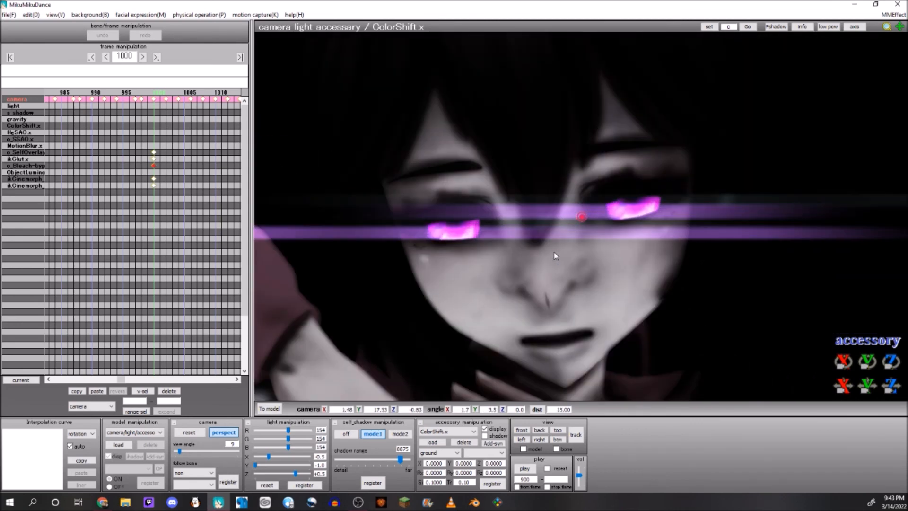
{"action": "scroll", "coordinate": [554, 251], "scroll_direction": "down", "scroll_amount": 3}
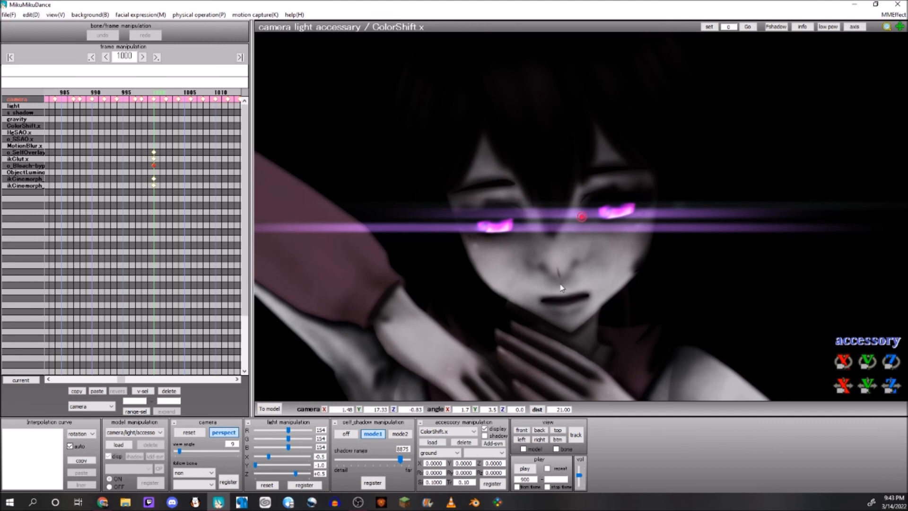